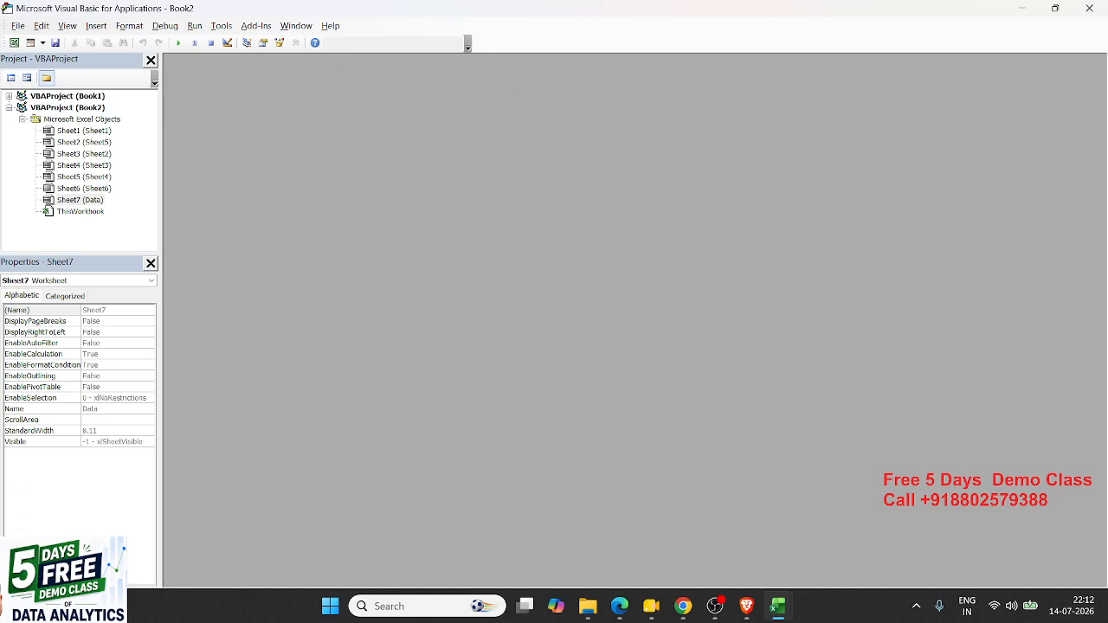
# - Insert a new module in the Book2 project and create an empty procedure named rr
pyautogui.hotkey('alt', 'Tab')
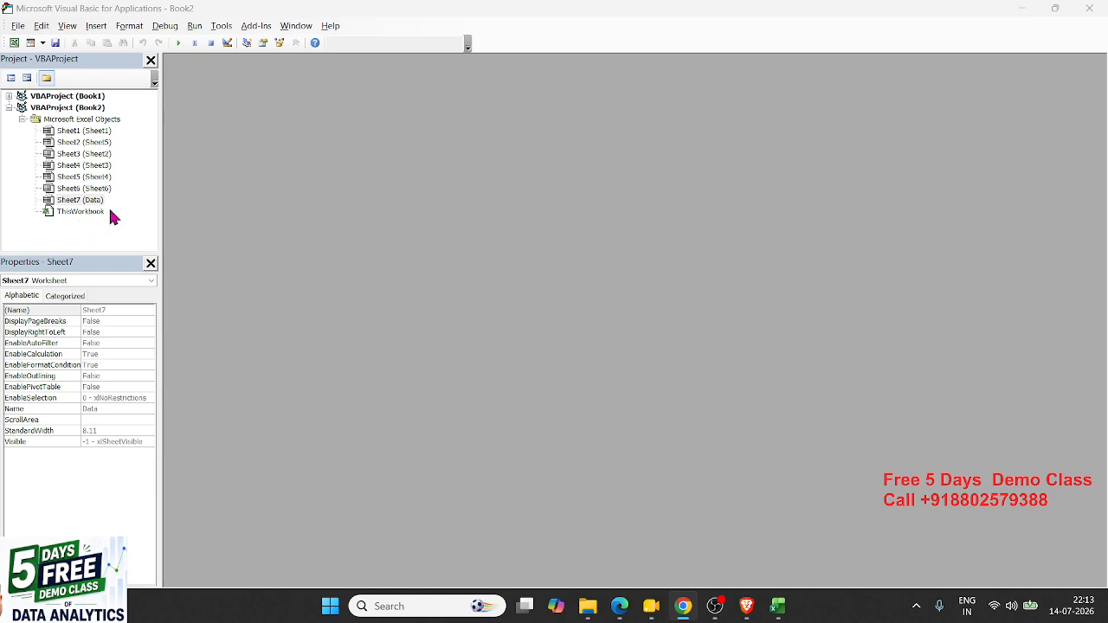
pyautogui.click(96, 25)
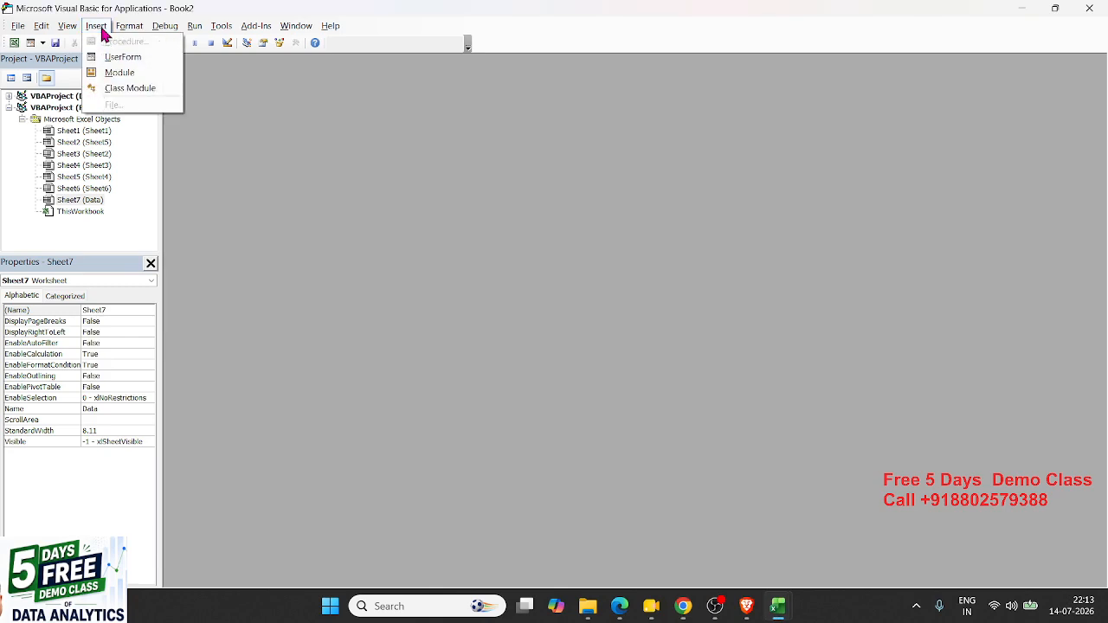
pyautogui.click(121, 73)
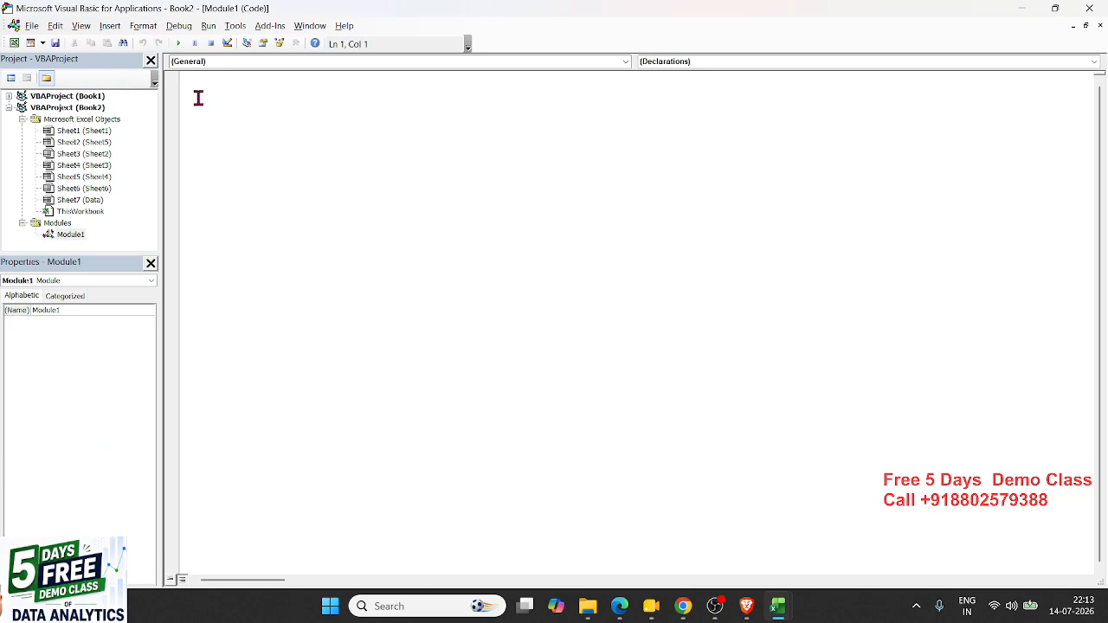
pyautogui.write('sub rr()')
pyautogui.press('Return')
pyautogui.press('Return')
pyautogui.press('Return')
pyautogui.press('Return')
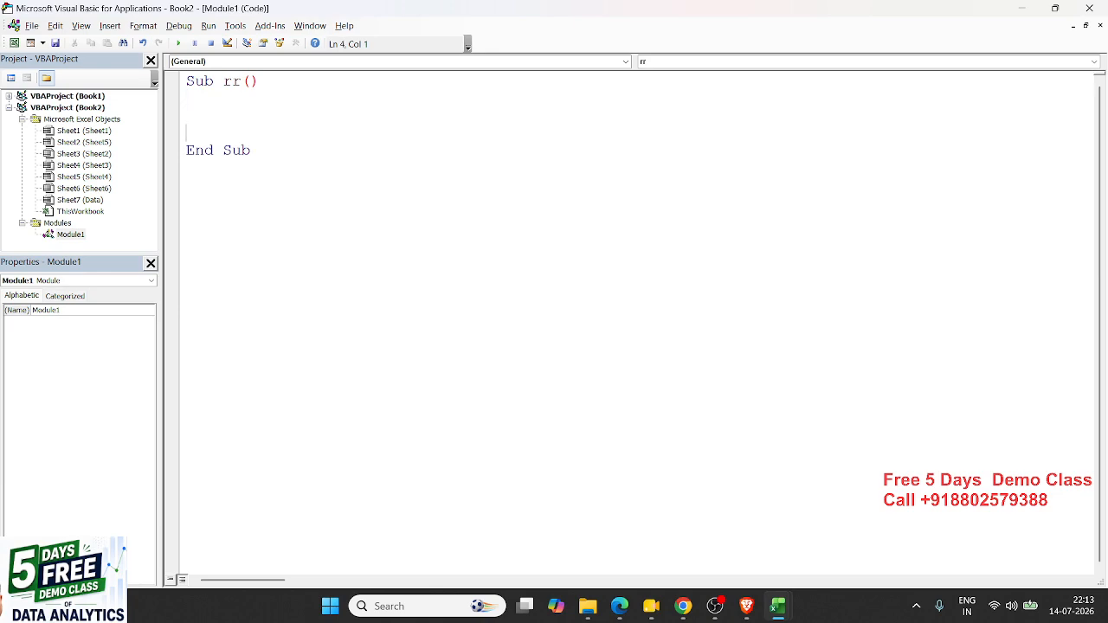
# - Rename the rr procedure to datacom and add blank lines in its body
pyautogui.press('Up')
pyautogui.press('Up')
pyautogui.press('Up')
pyautogui.hotkey('shift', 'Down')
pyautogui.hotkey('shift', 'Down')
pyautogui.hotkey('shift', 'Down')
pyautogui.press('Up')
pyautogui.press('BackSpace')
pyautogui.press('BackSpace')
pyautogui.write('datacom')
pyautogui.press('Down')
pyautogui.press('Return')
pyautogui.press('Return')
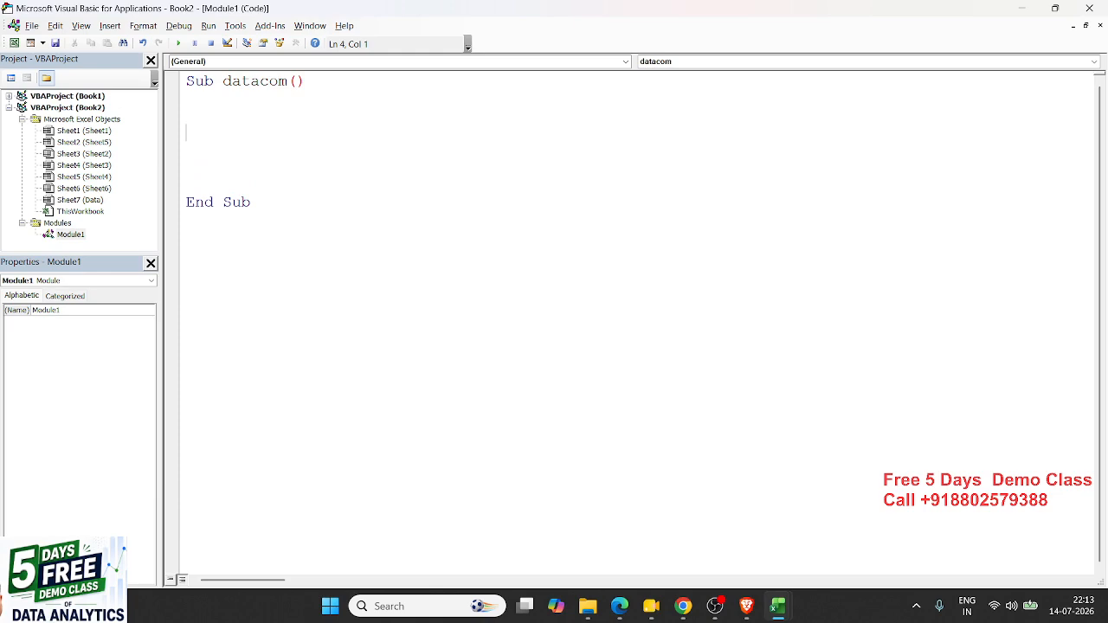
# - Add the line Sheets(1).Select to the datacom procedure
pyautogui.click(196, 96)
pyautogui.hotkey('alt', 'Tab')
pyautogui.hotkey('alt', 'Tab')
pyautogui.click(210, 137)
pyautogui.press('Up')
pyautogui.write('sheets(1)')
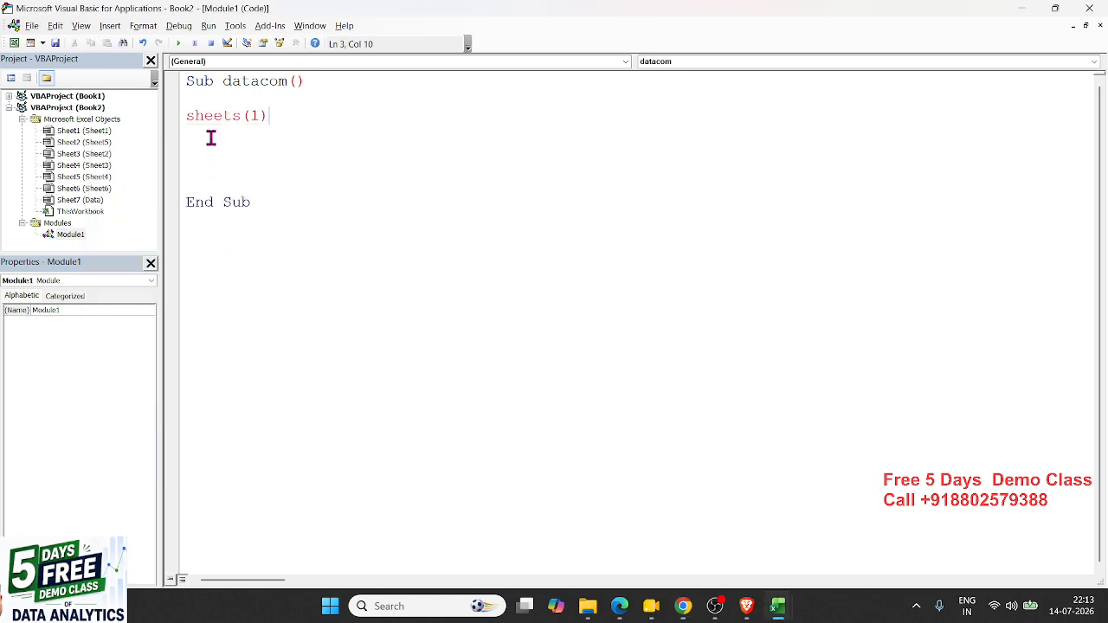
pyautogui.write('.select')
pyautogui.press('Return')
# - In the Book2 workbook, select the whole data table around cell B5 and return to the code editor
pyautogui.hotkey('alt', 'Tab')
pyautogui.hotkey('alt', 'Tab')
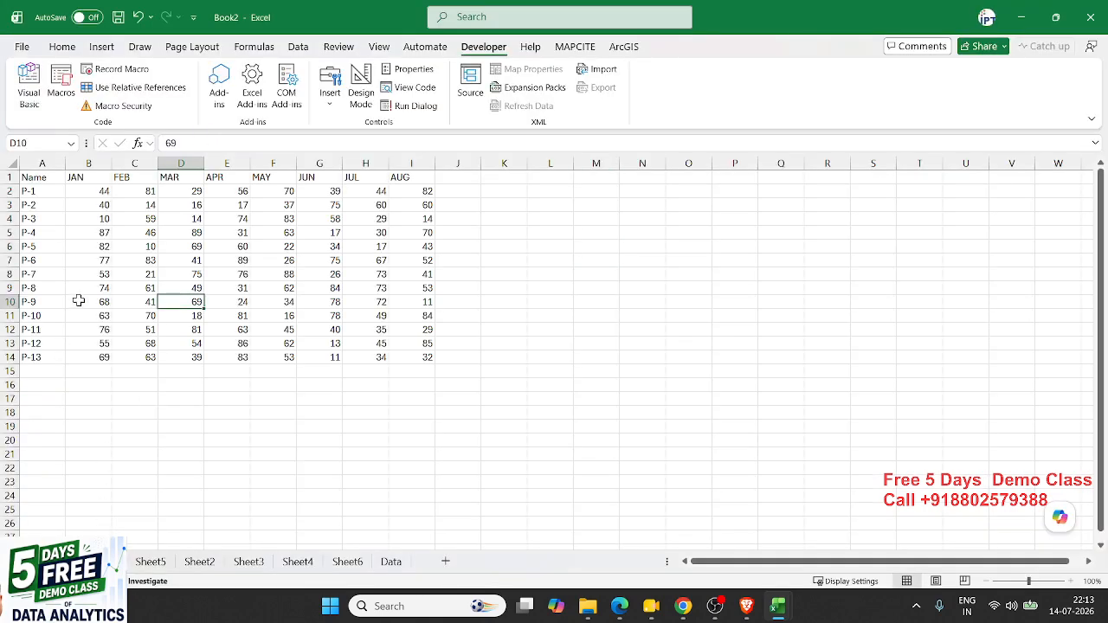
pyautogui.hotkey('alt', 'F11')
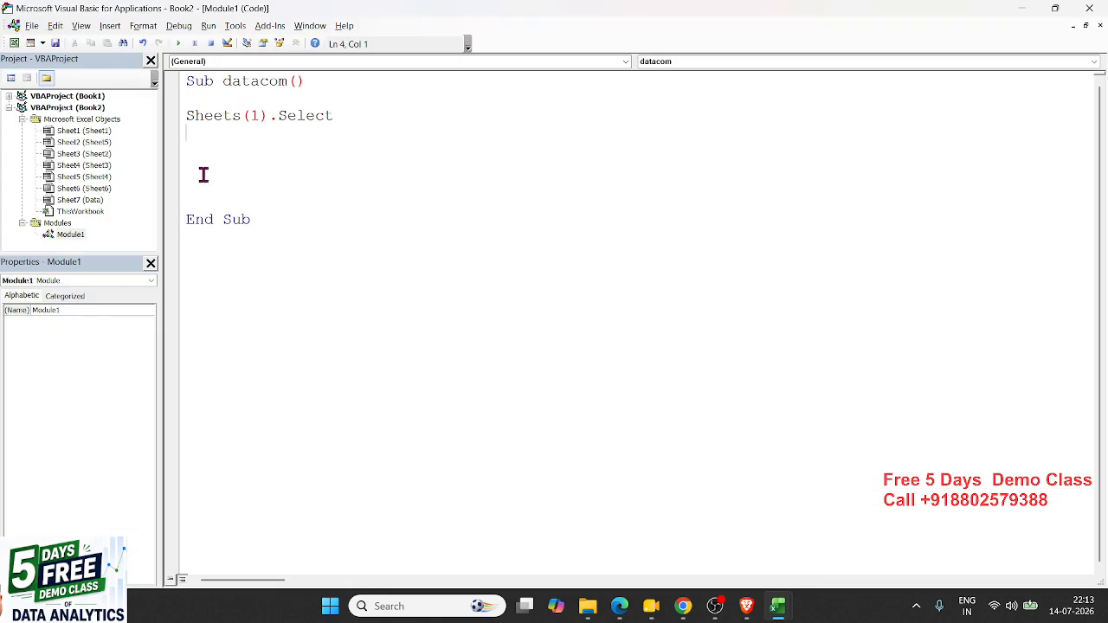
pyautogui.hotkey('alt', 'F11')
pyautogui.click(121, 234)
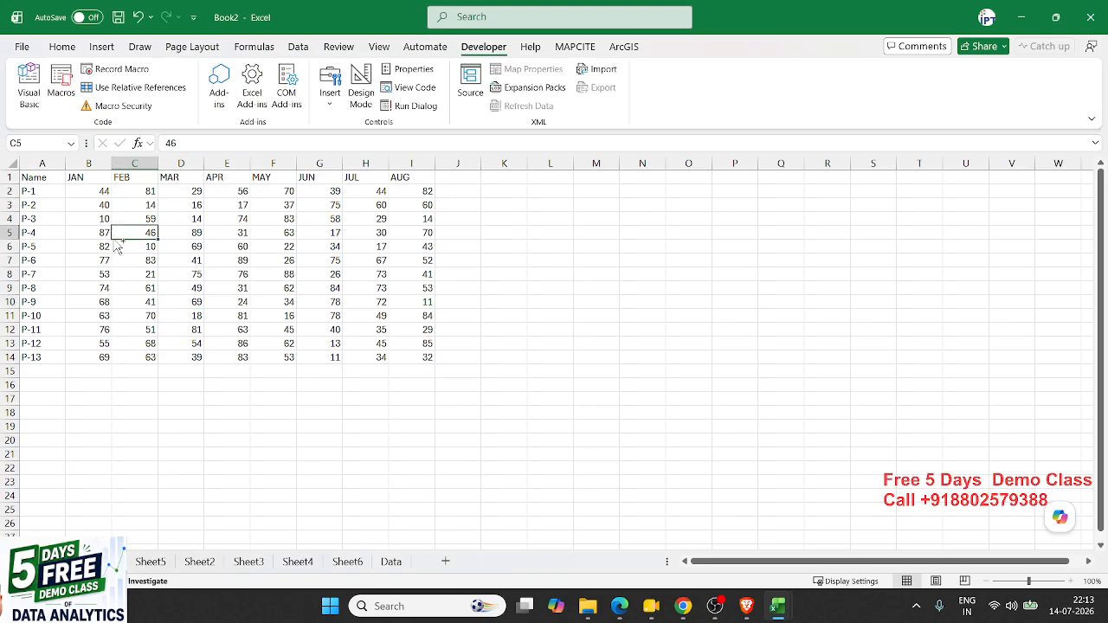
pyautogui.hotkey('ctrl', 'a')
pyautogui.click(94, 232)
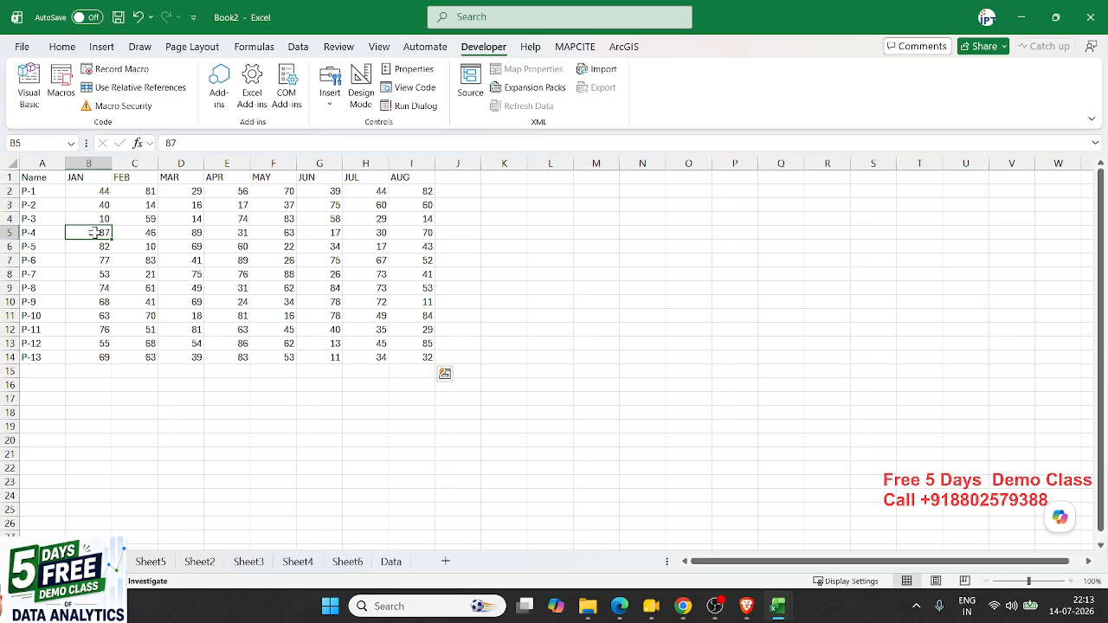
pyautogui.hotkey('ctrl', 'a')
pyautogui.hotkey('alt', 'F11')
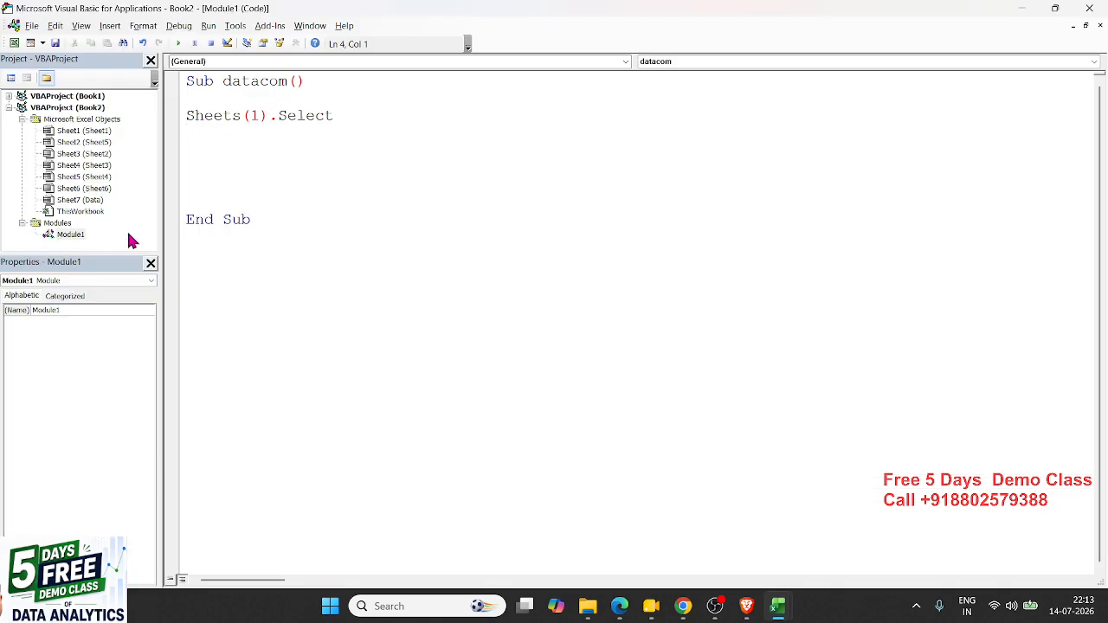
# - Write Range("A1").CurrentRegion on the line below Sheets(1).Select
pyautogui.write('range("A1')
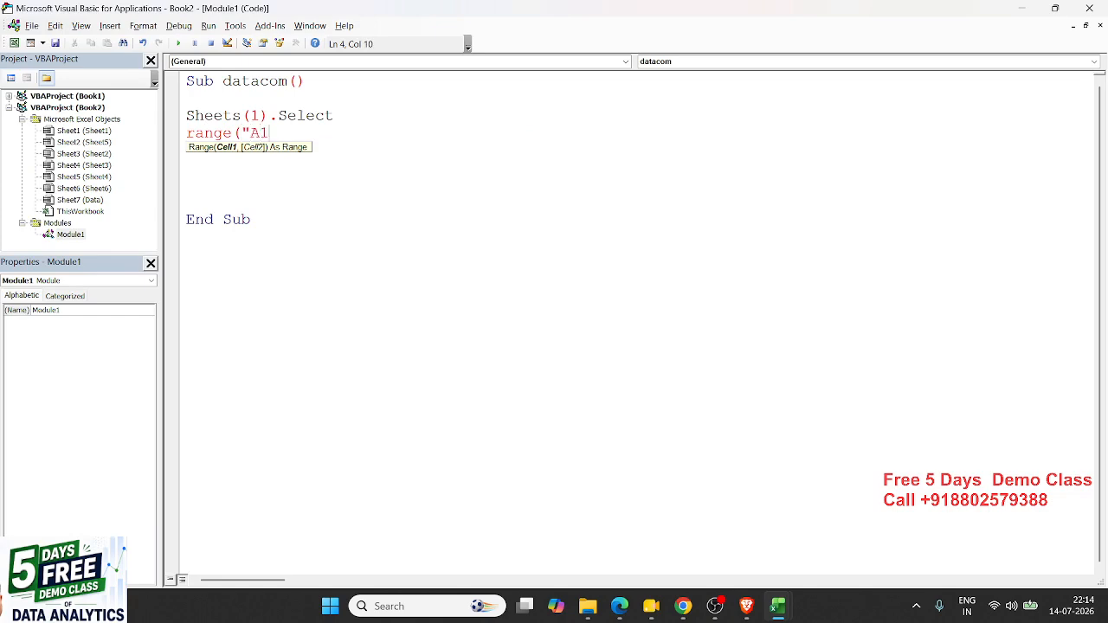
pyautogui.write('").cu')
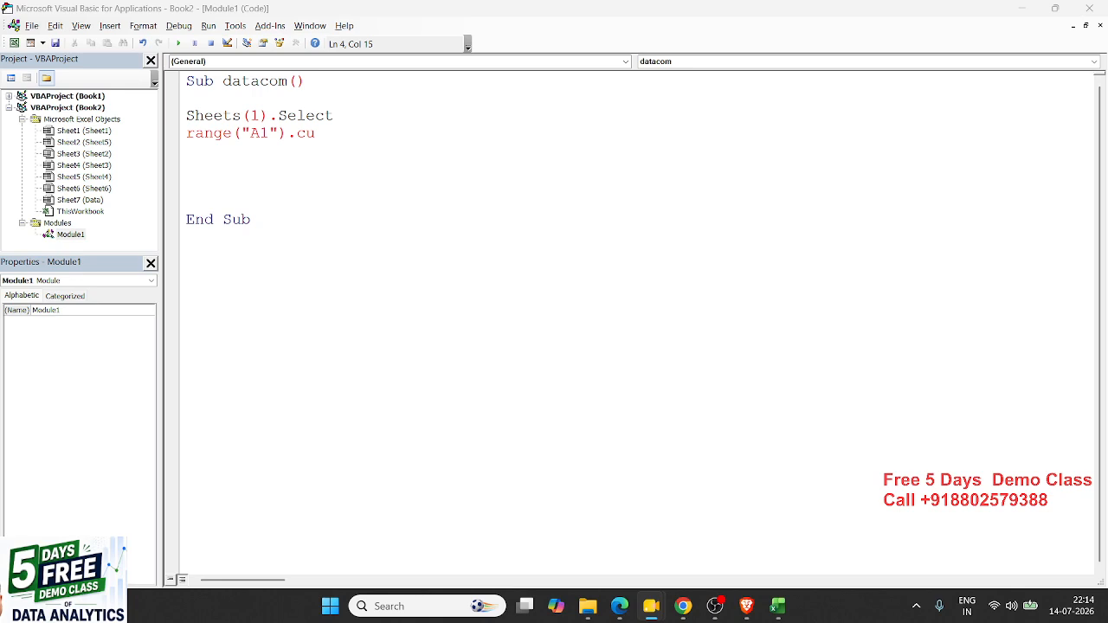
pyautogui.click(390, 145)
pyautogui.press('BackSpace')
pyautogui.press('BackSpace')
pyautogui.press('BackSpace')
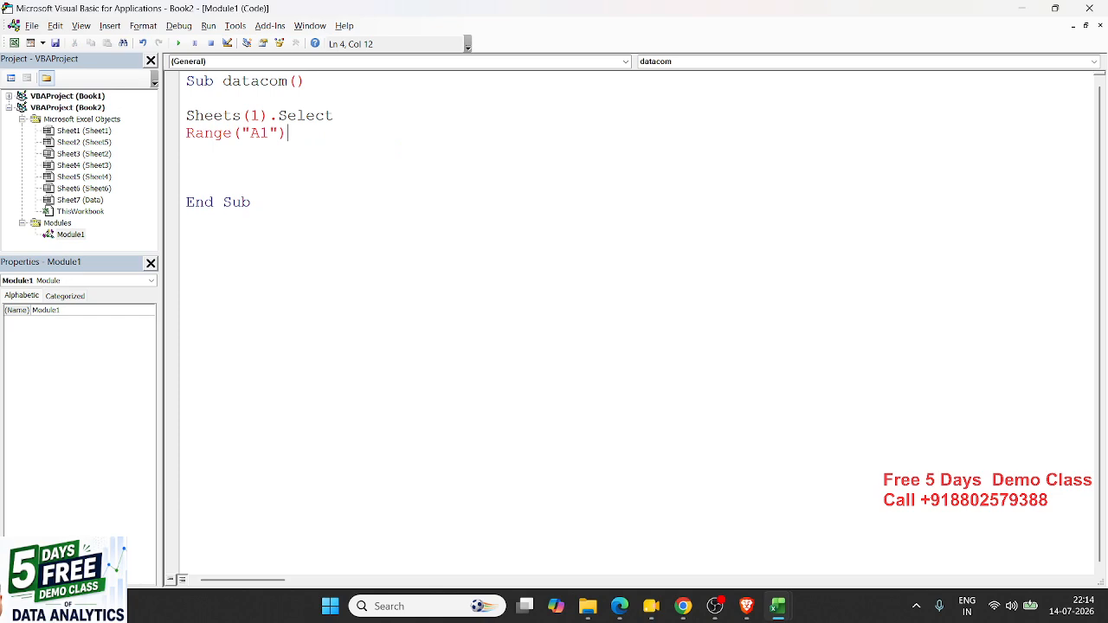
pyautogui.write('.cu')
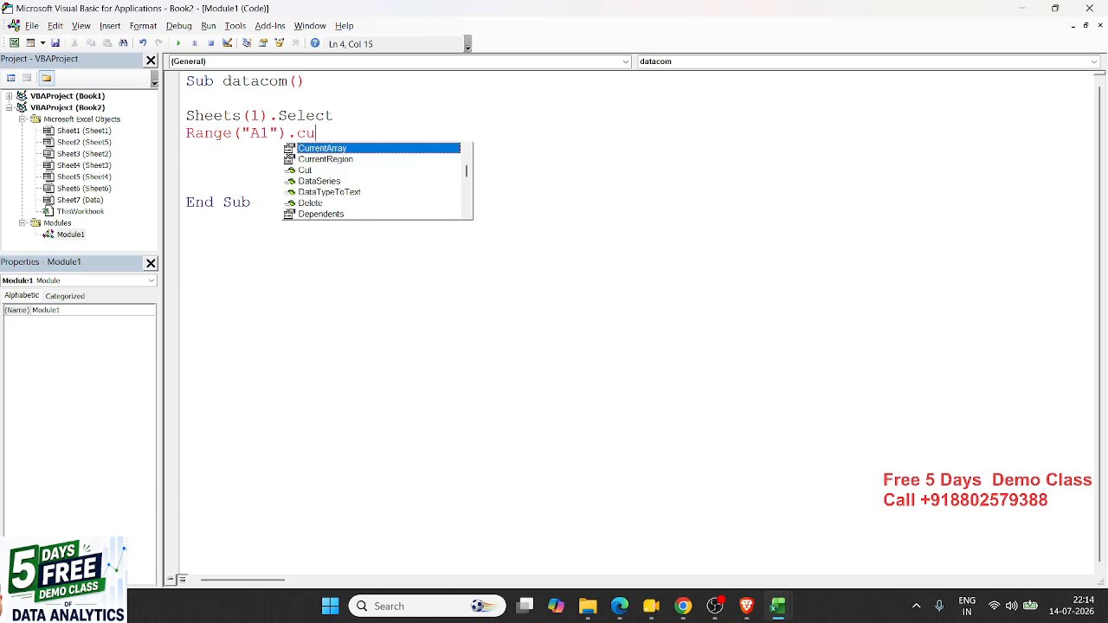
pyautogui.press('Down')
pyautogui.press('Tab')
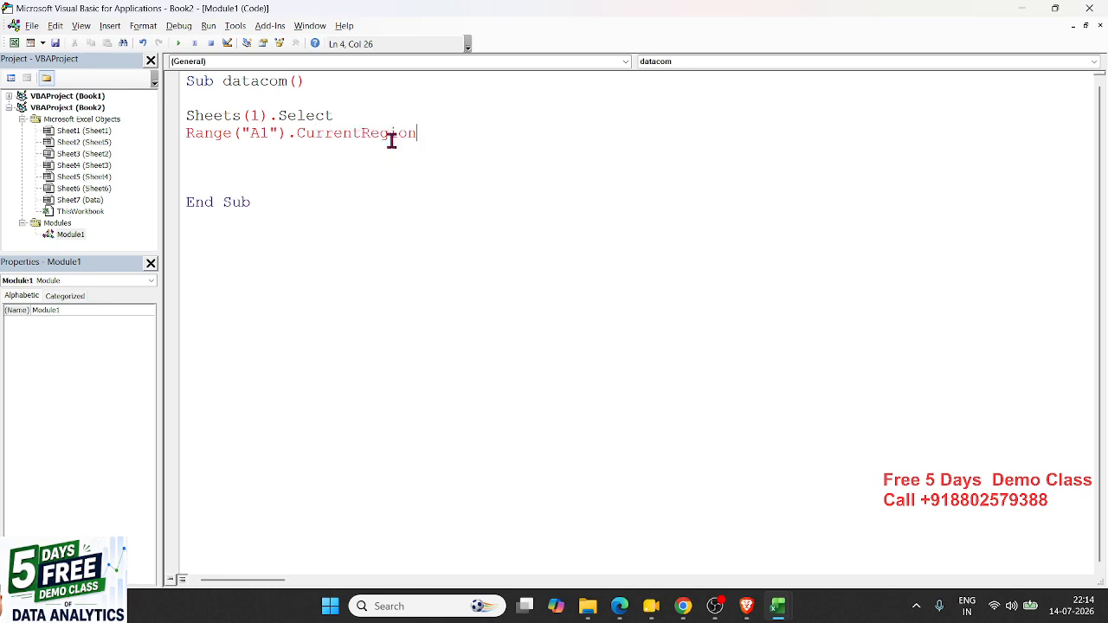
# - Complete the CurrentRegion statement with the Copy method and start a new line
pyautogui.write('.copy')
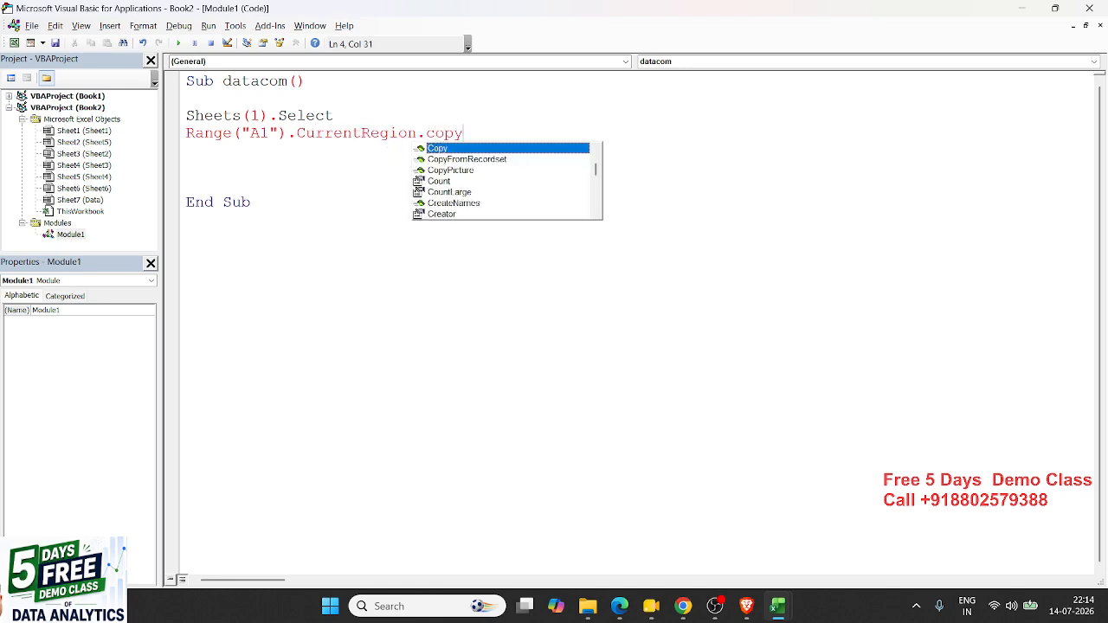
pyautogui.press('Return')
pyautogui.press('BackSpace')
pyautogui.press('BackSpace')
pyautogui.press('BackSpace')
pyautogui.press('BackSpace')
pyautogui.press('BackSpace')
pyautogui.press('BackSpace')
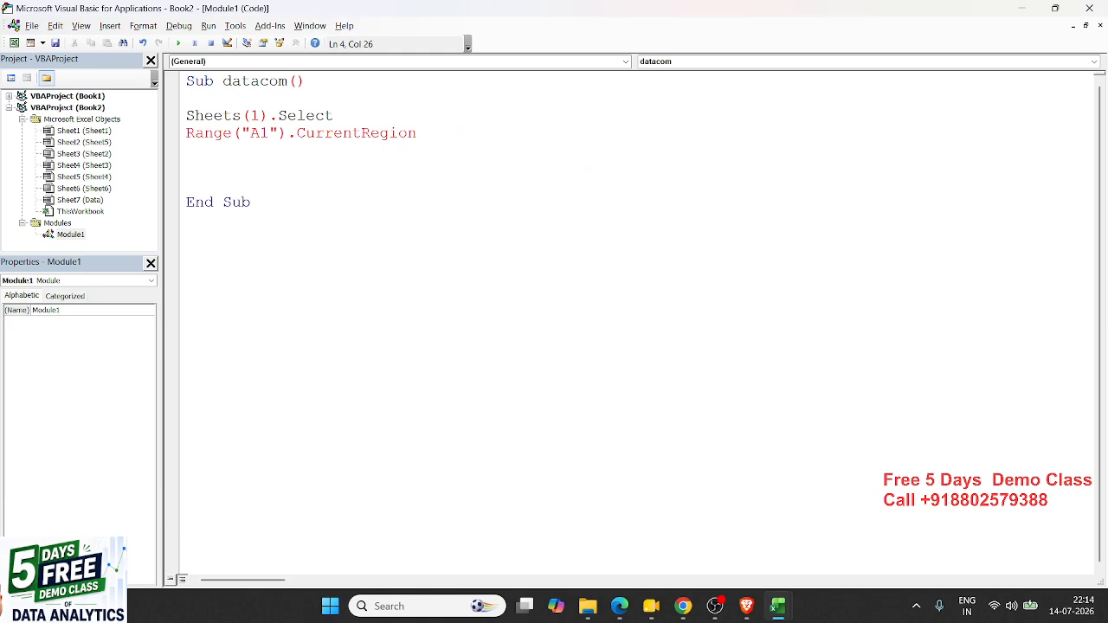
pyautogui.write('.copy')
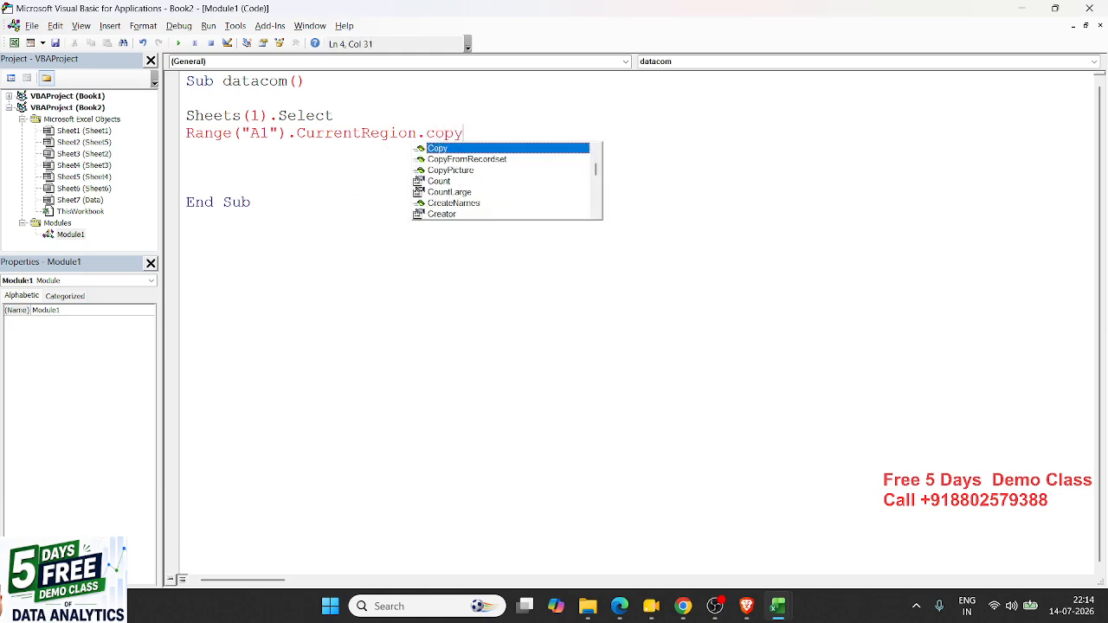
pyautogui.press('Return')
# - Switch to the Book2 workbook, copy the selected data table and open the Data sheet
pyautogui.hotkey('alt', 'Tab')
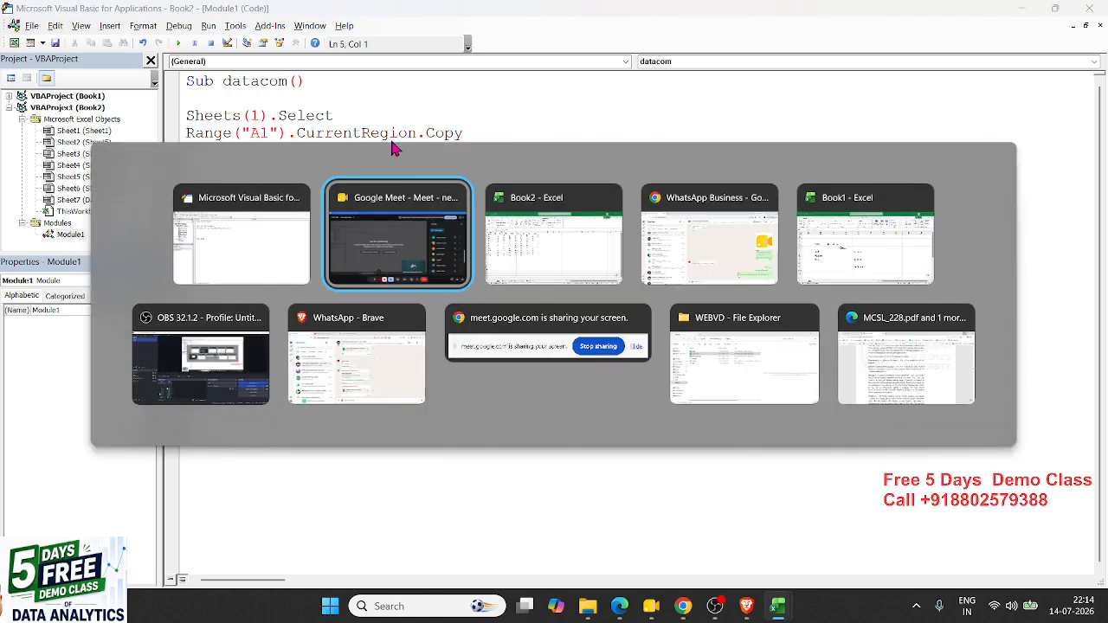
pyautogui.hotkey('alt', 'Tab')
pyautogui.hotkey('alt', 'Tab')
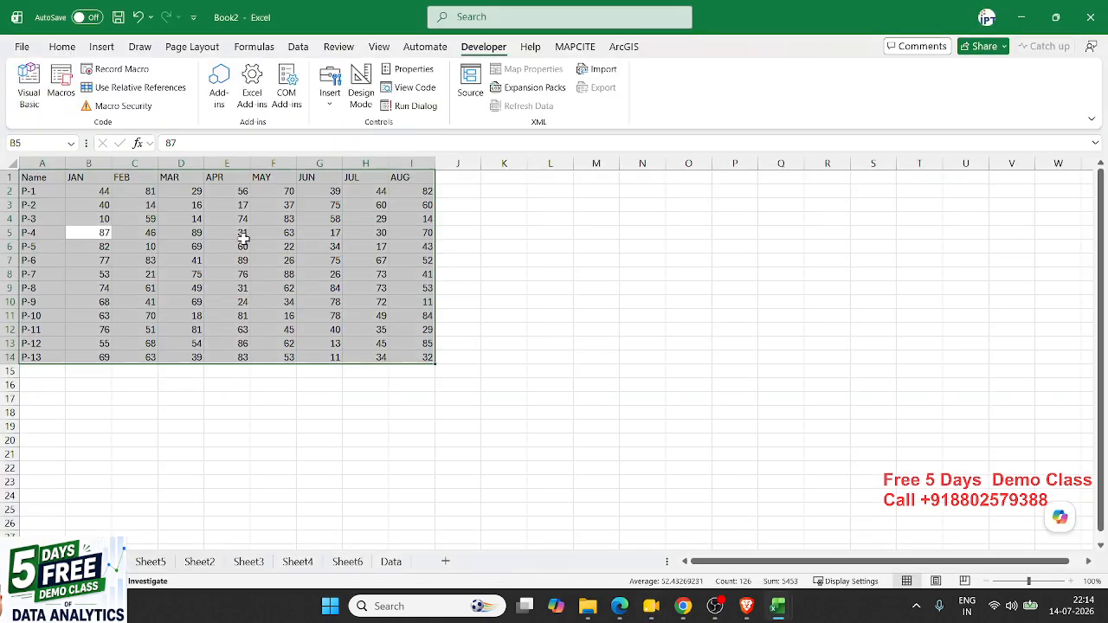
pyautogui.hotkey('ctrl', 'c')
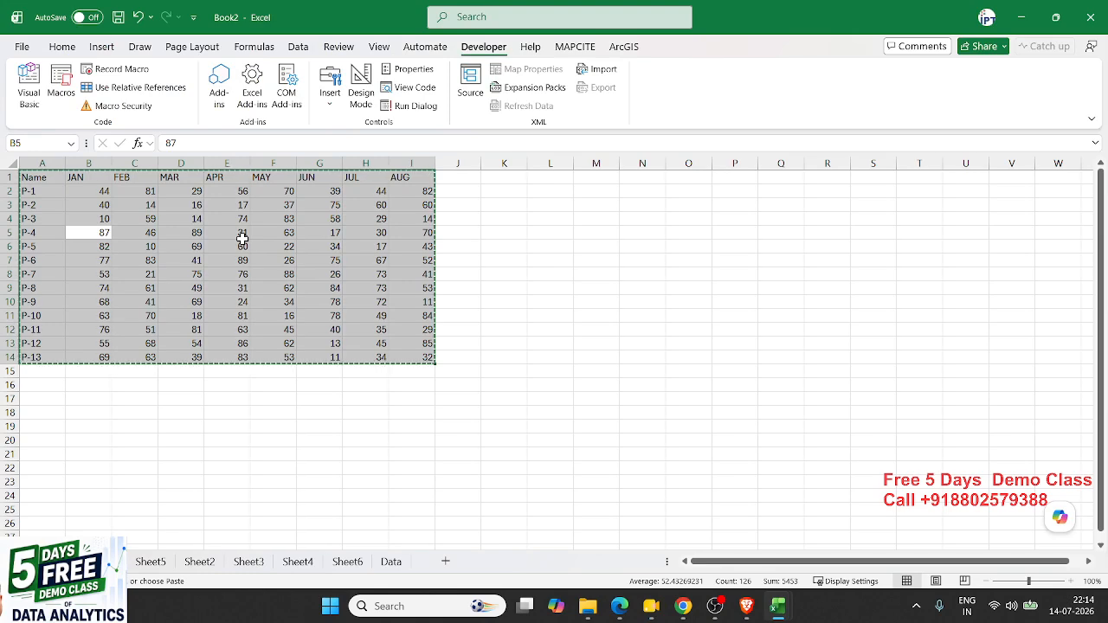
pyautogui.click(398, 565)
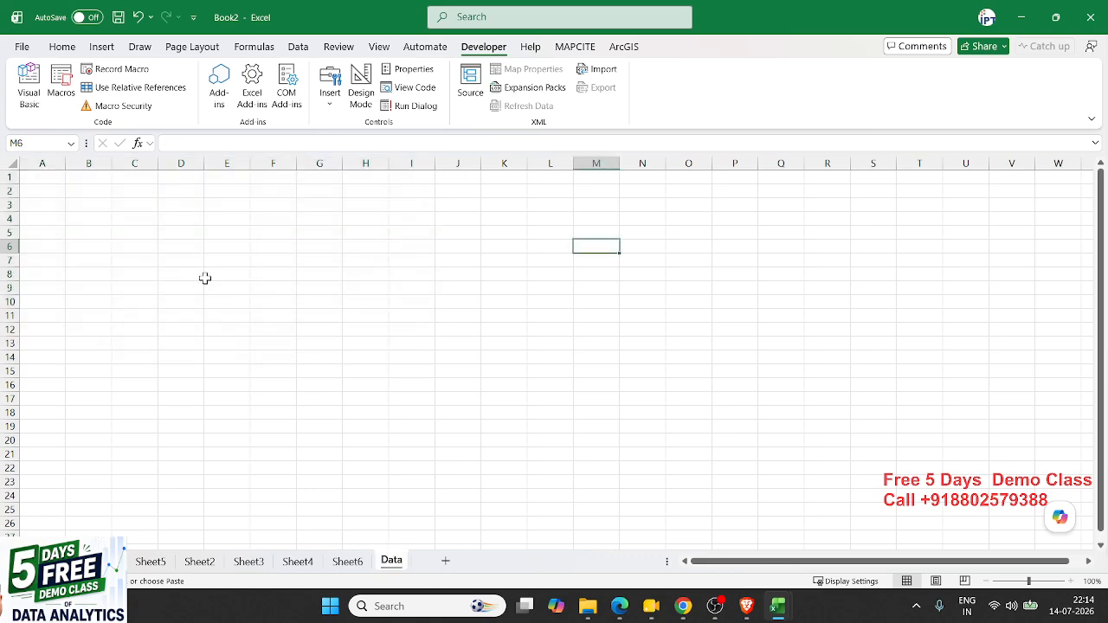
# - Return to the code editor and add the line Sheets("Data").Select below the copy statement
pyautogui.hotkey('alt', 'Tab')
pyautogui.press('Tab')
pyautogui.write('sheets(')
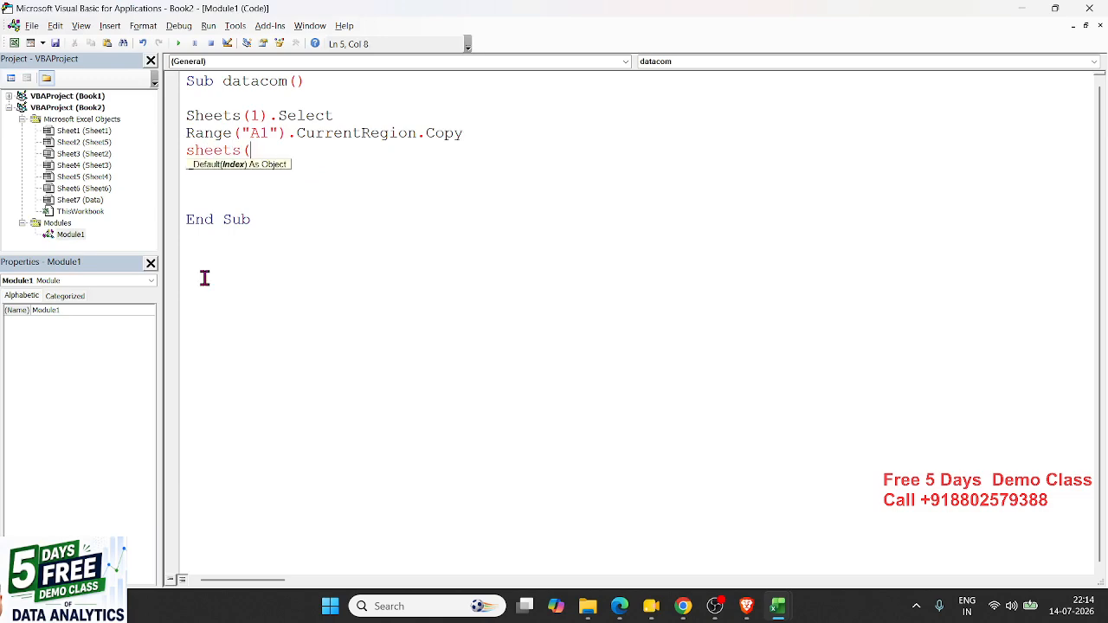
pyautogui.write('"Data").select')
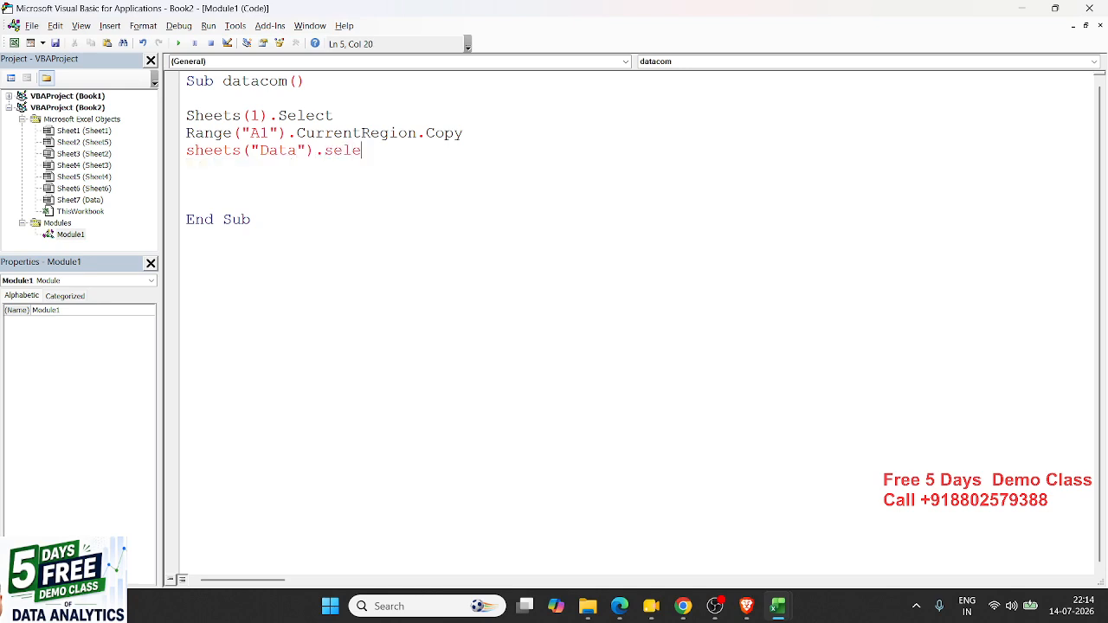
pyautogui.press('Return')
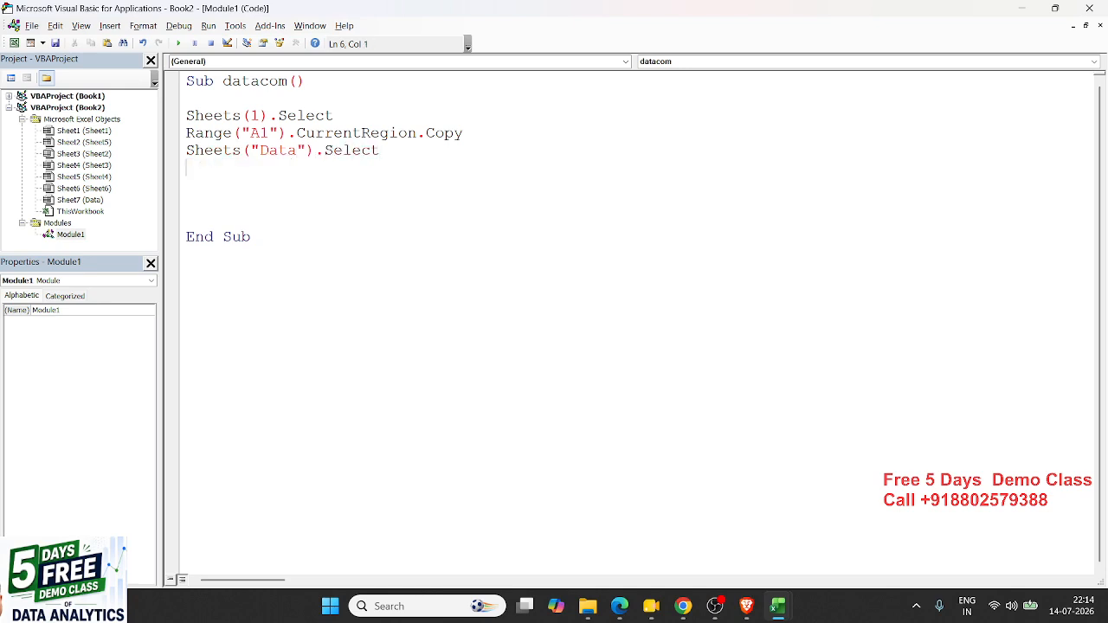
# - In the Book2 workbook's Data sheet, jump to cell A65000 and return to cell A2
pyautogui.hotkey('alt', 'Tab')
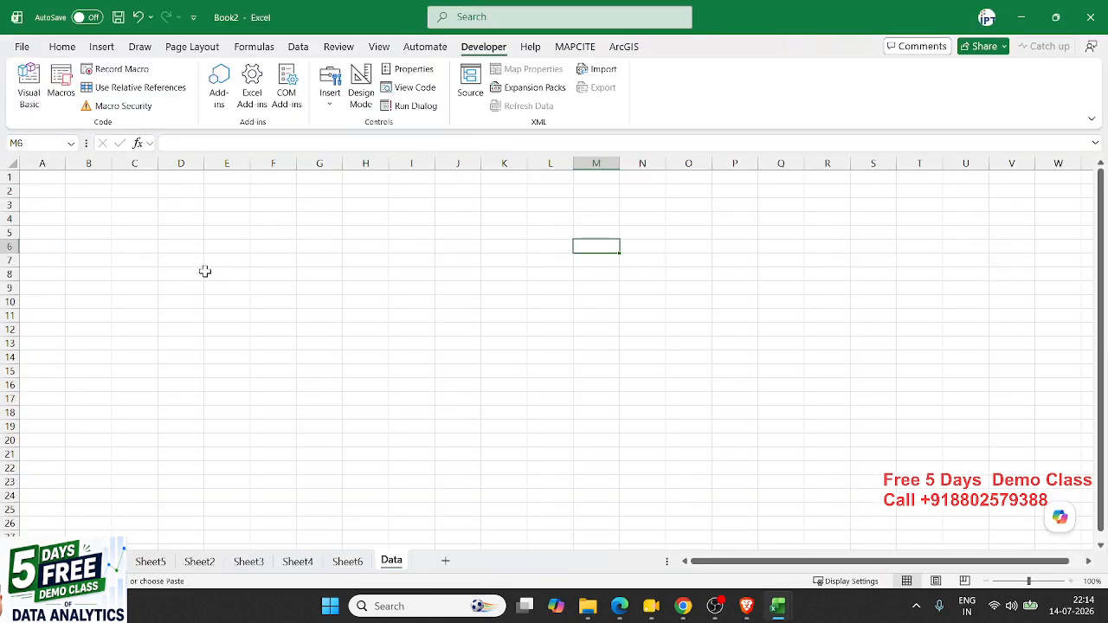
pyautogui.click(62, 176)
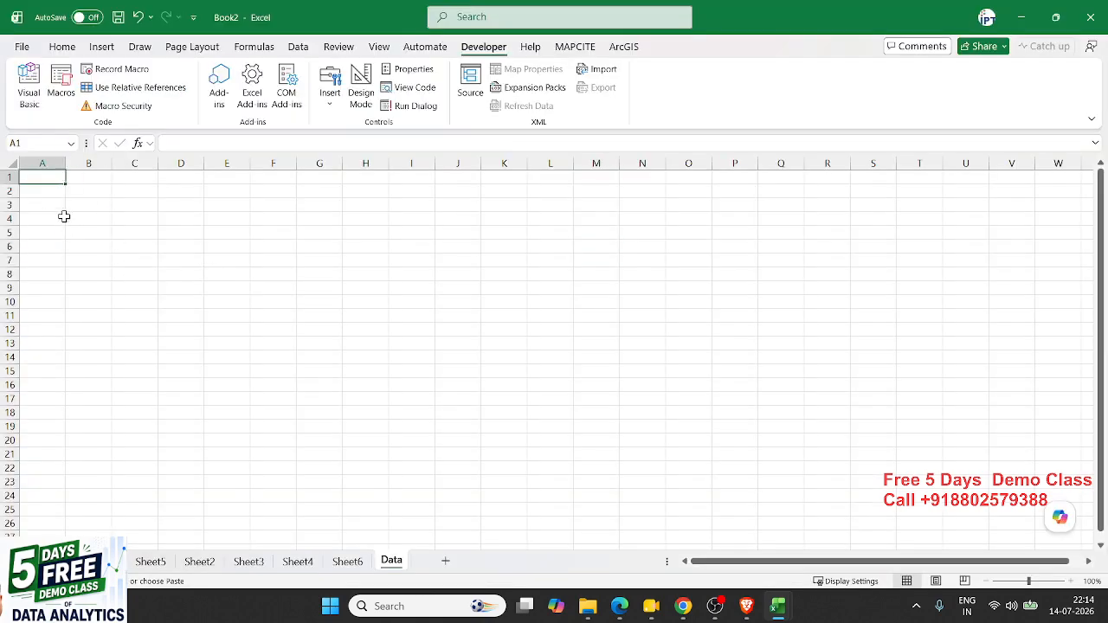
pyautogui.click(41, 190)
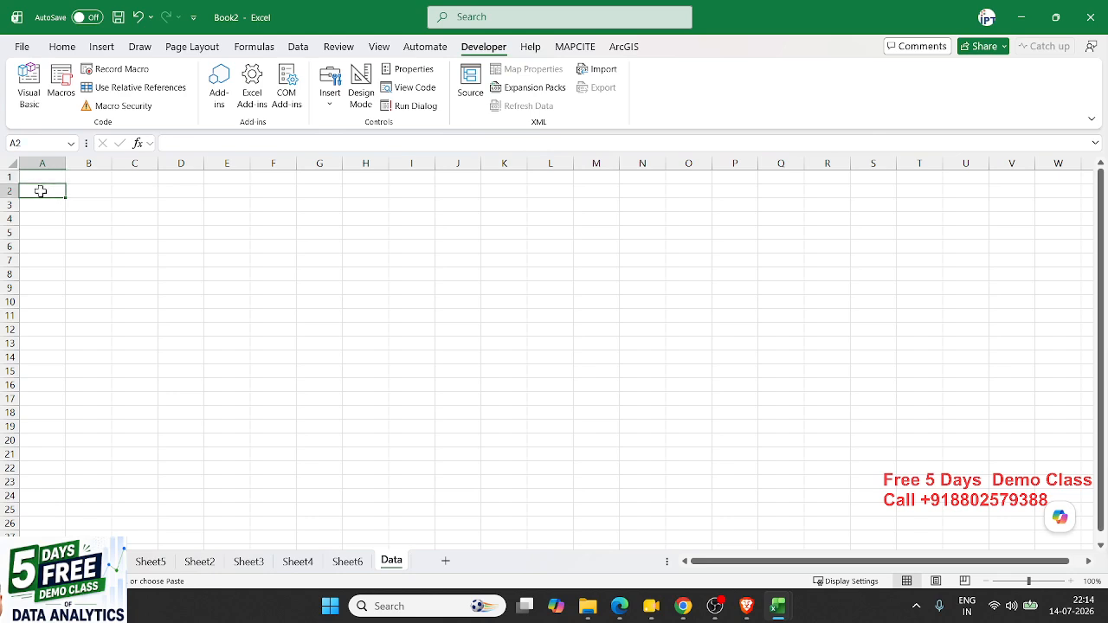
pyautogui.click(40, 177)
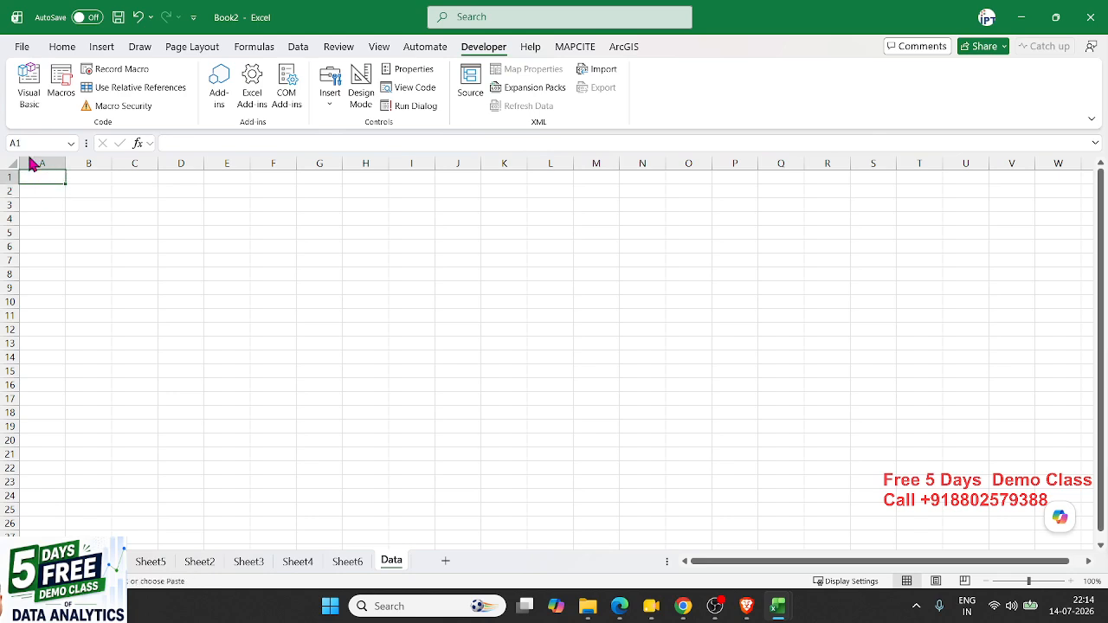
pyautogui.click(28, 144)
pyautogui.write('a65000')
pyautogui.press('Return')
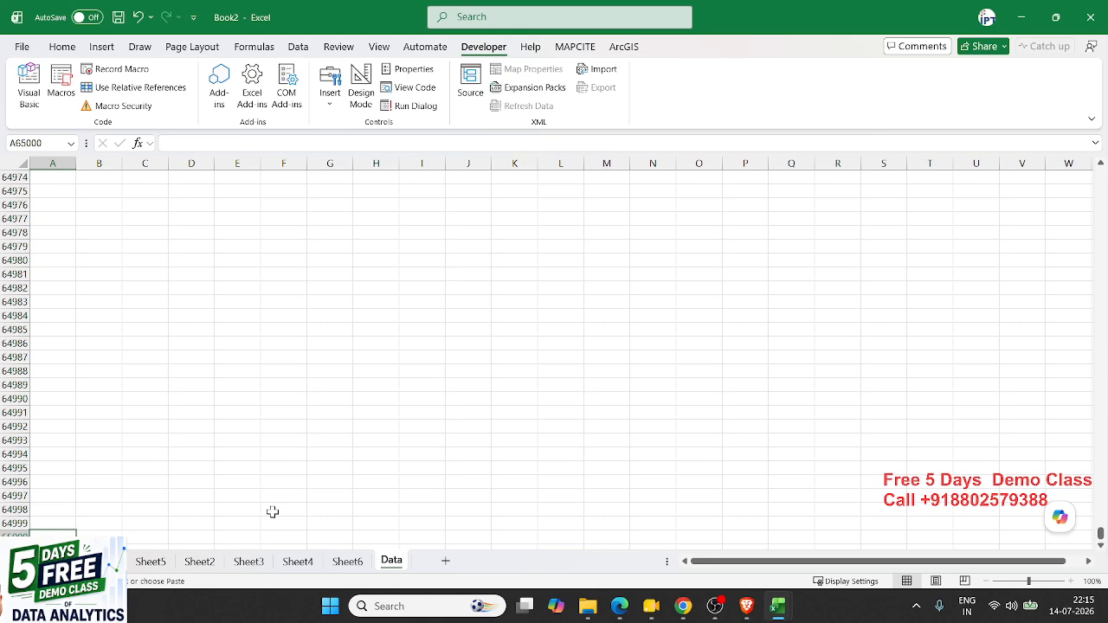
pyautogui.hotkey('ctrl', 'Home')
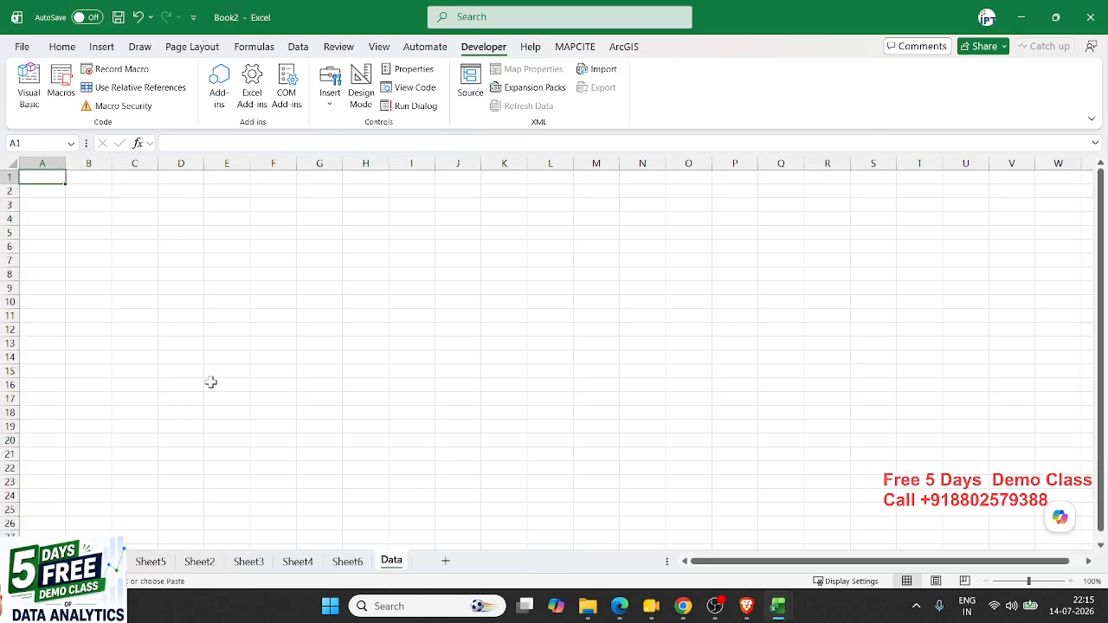
pyautogui.press('Down')
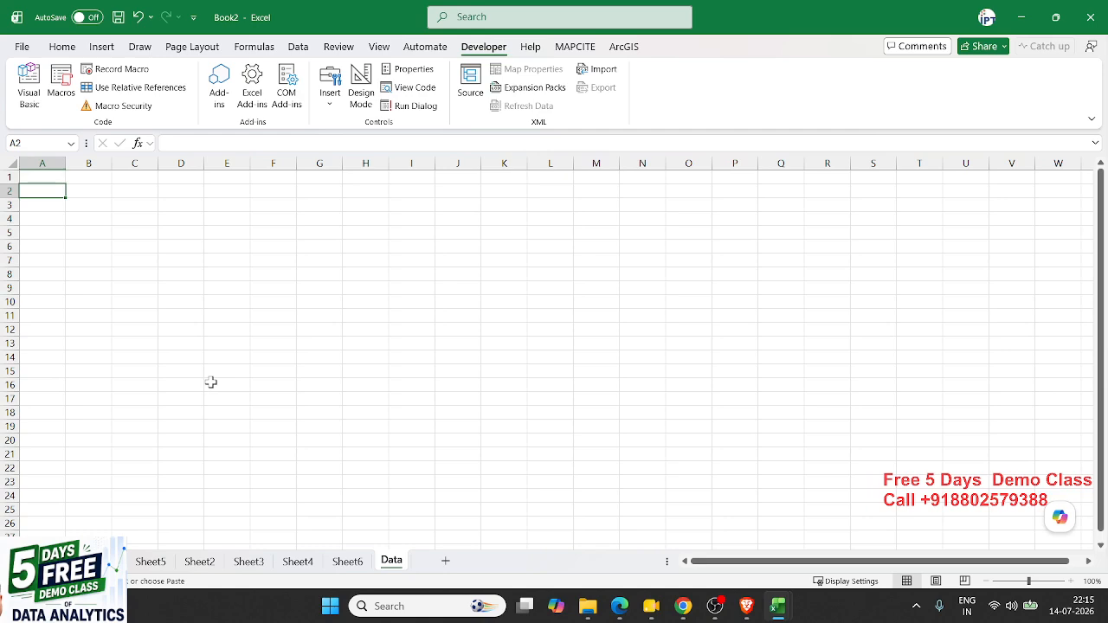
# - Return to the code editor and begin the line below the Data sheet selection with Range("A65000").End(xlUp)
pyautogui.hotkey('alt', 'Tab')
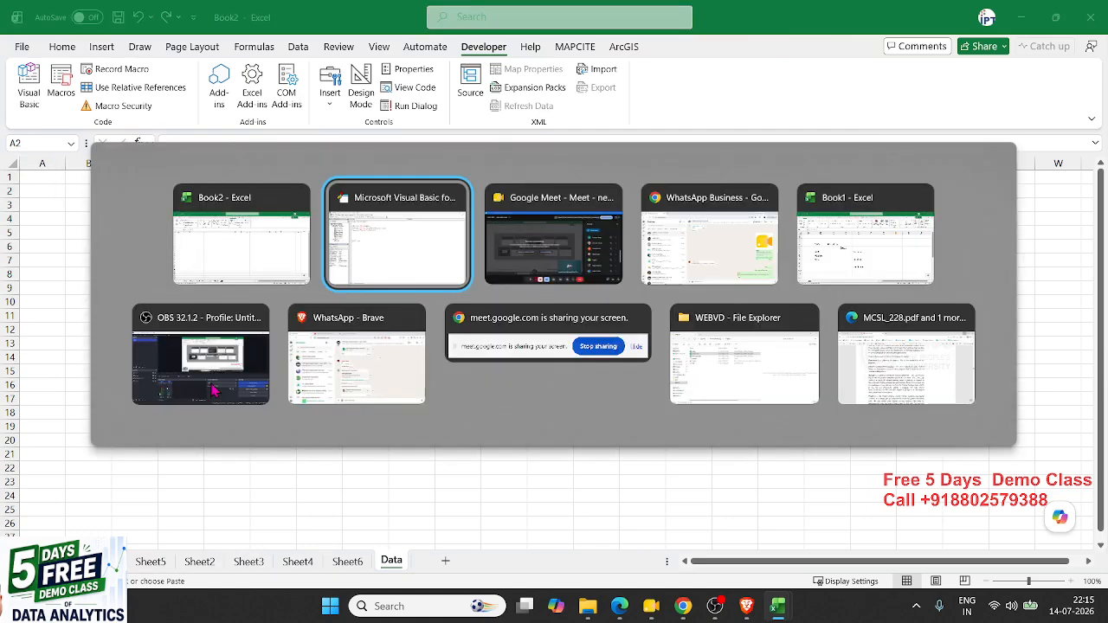
pyautogui.write('range')
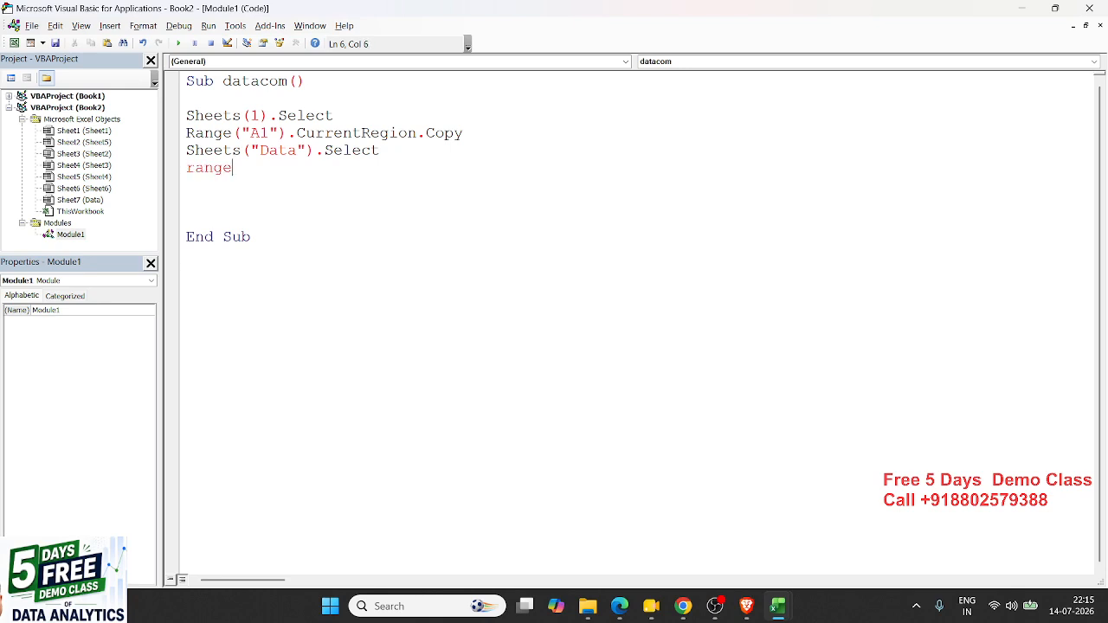
pyautogui.write('("A')
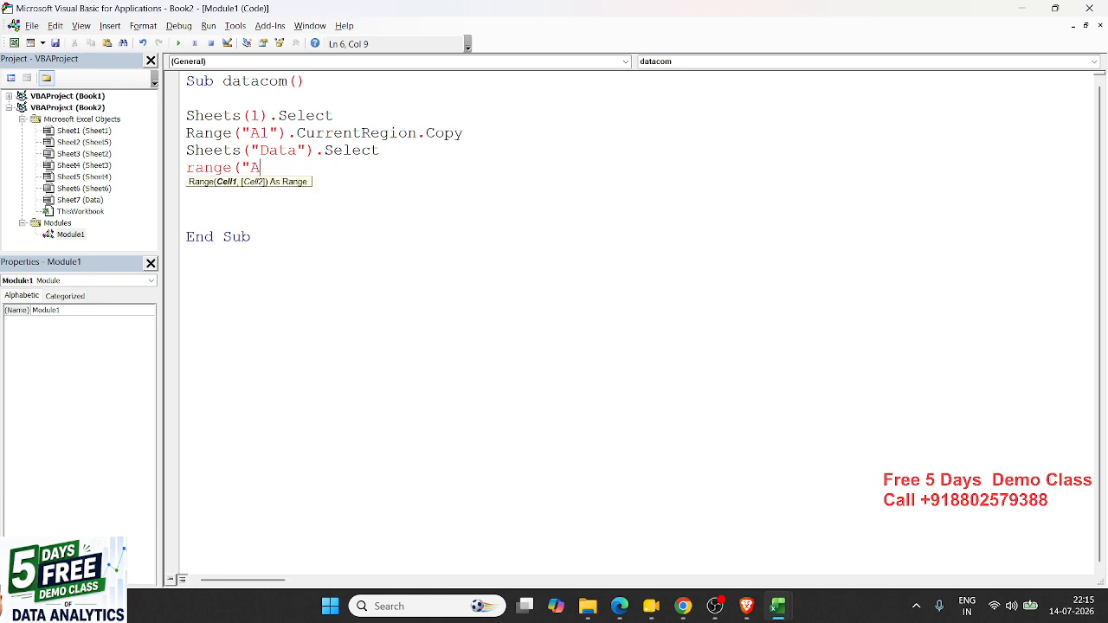
pyautogui.write('65000").en')
pyautogui.press('Tab')
pyautogui.write('(')
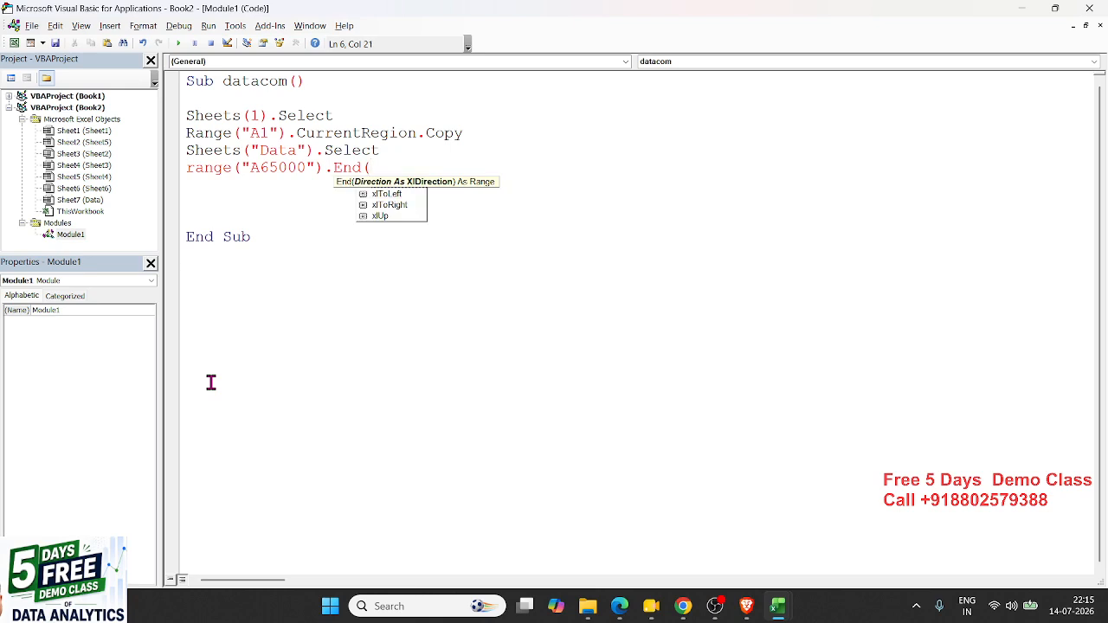
pyautogui.press('Down')
pyautogui.press('Down')
pyautogui.press('Down')
pyautogui.press('Down')
pyautogui.press('Tab')
pyautogui.write(')')
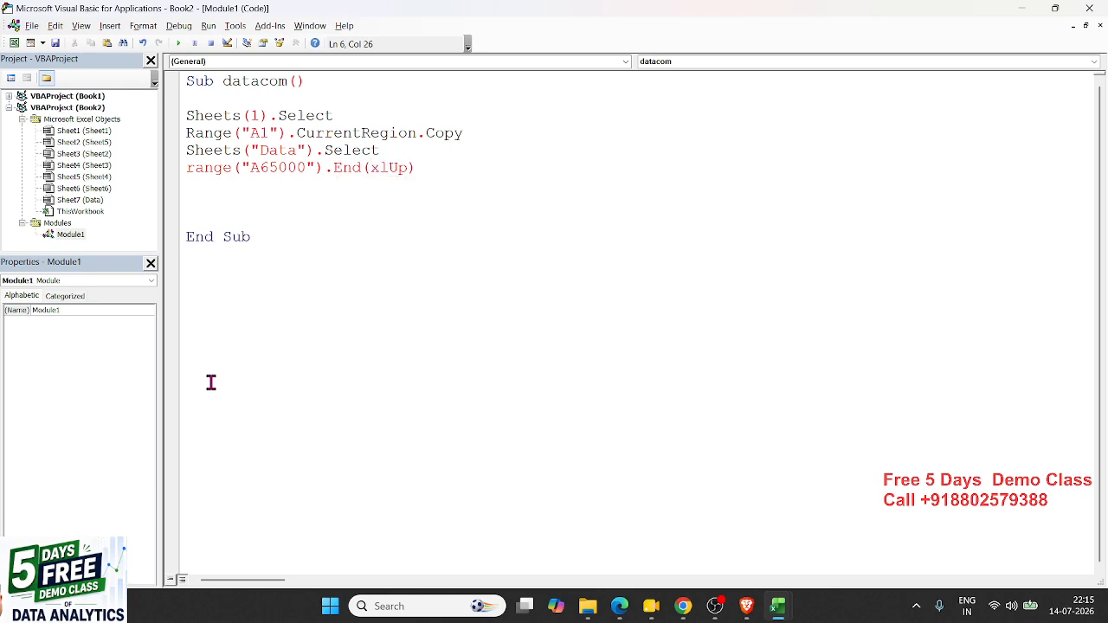
# - Extend the End(xlUp) statement with .Offset(1, 0).Select and start a new line
pyautogui.write('.of')
pyautogui.press('Tab')
pyautogui.write('(')
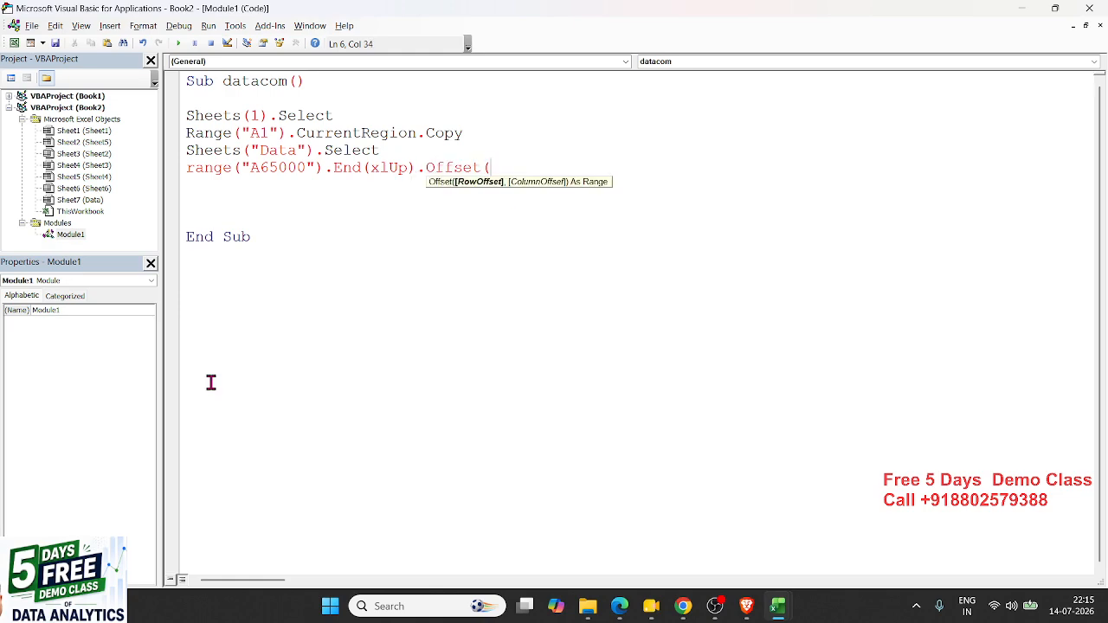
pyautogui.write('1, 0')
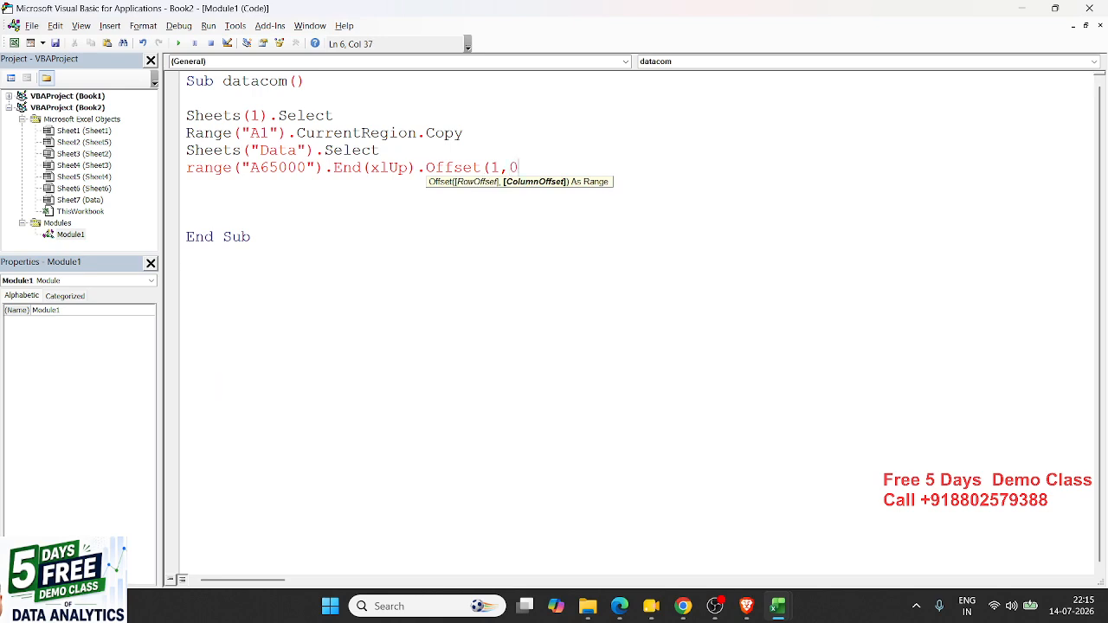
pyautogui.write(')')
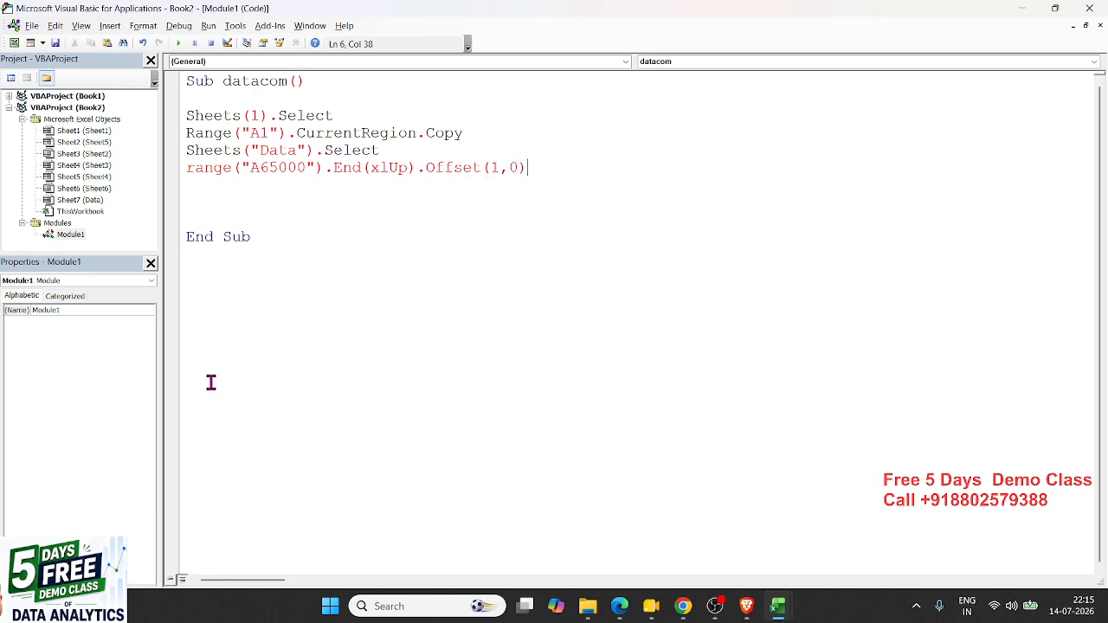
pyautogui.write('.Select')
pyautogui.press('Return')
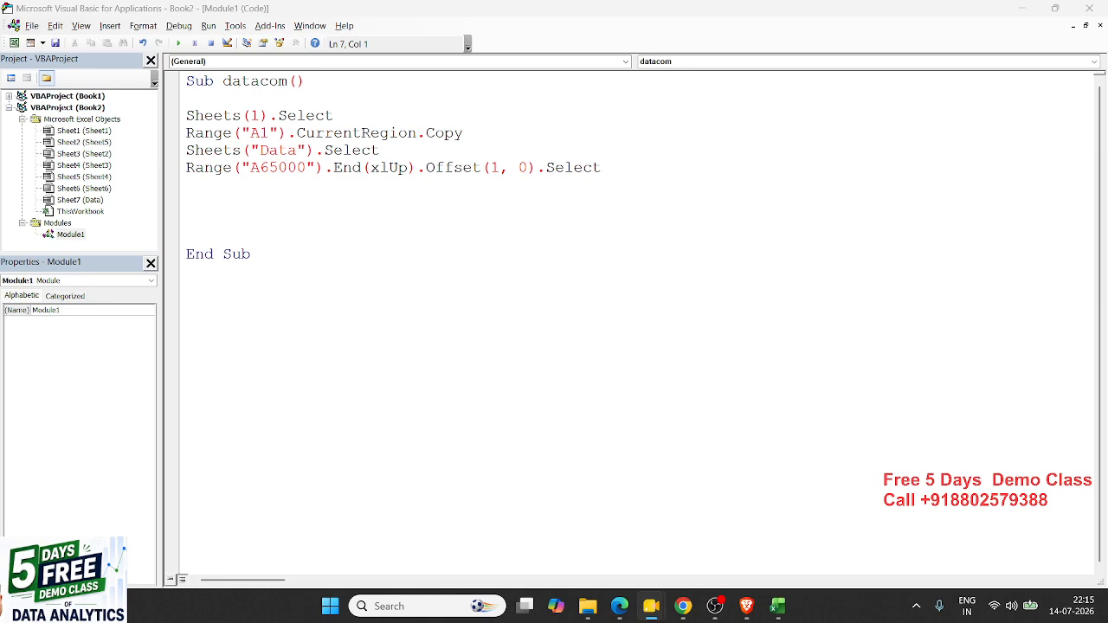
# - Add the line ActiveSheet.pase directly below the Offset statement
pyautogui.click(342, 204)
pyautogui.click(313, 200)
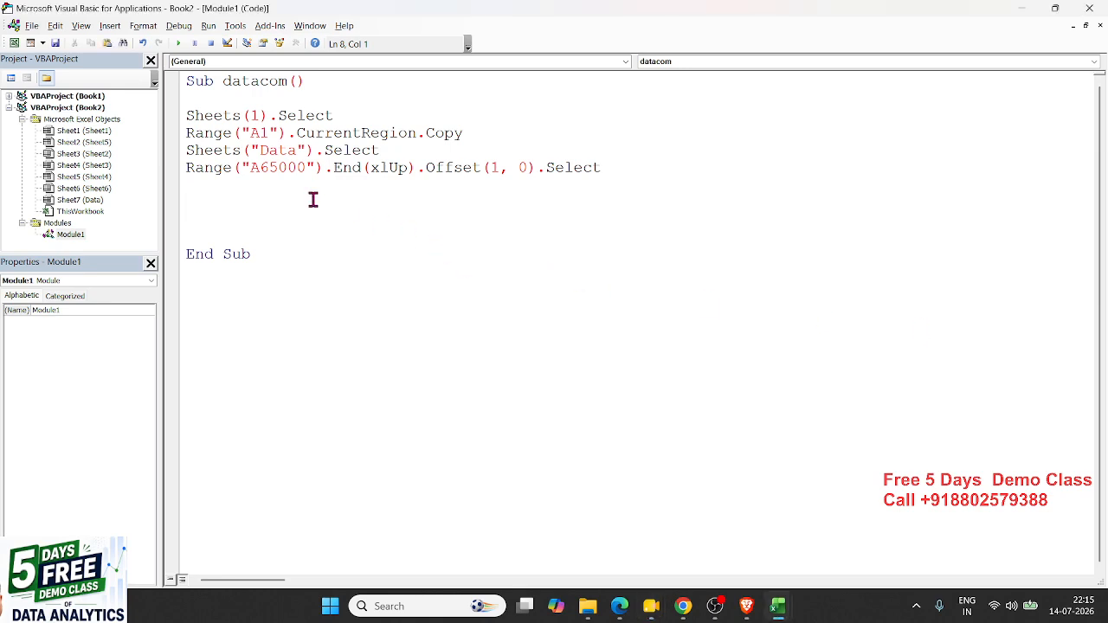
pyautogui.click(256, 183)
pyautogui.write('activesh')
pyautogui.press('BackSpace')
pyautogui.write('het')
pyautogui.press('BackSpace')
pyautogui.press('BackSpace')
pyautogui.write('et.pase')
pyautogui.press('Return')
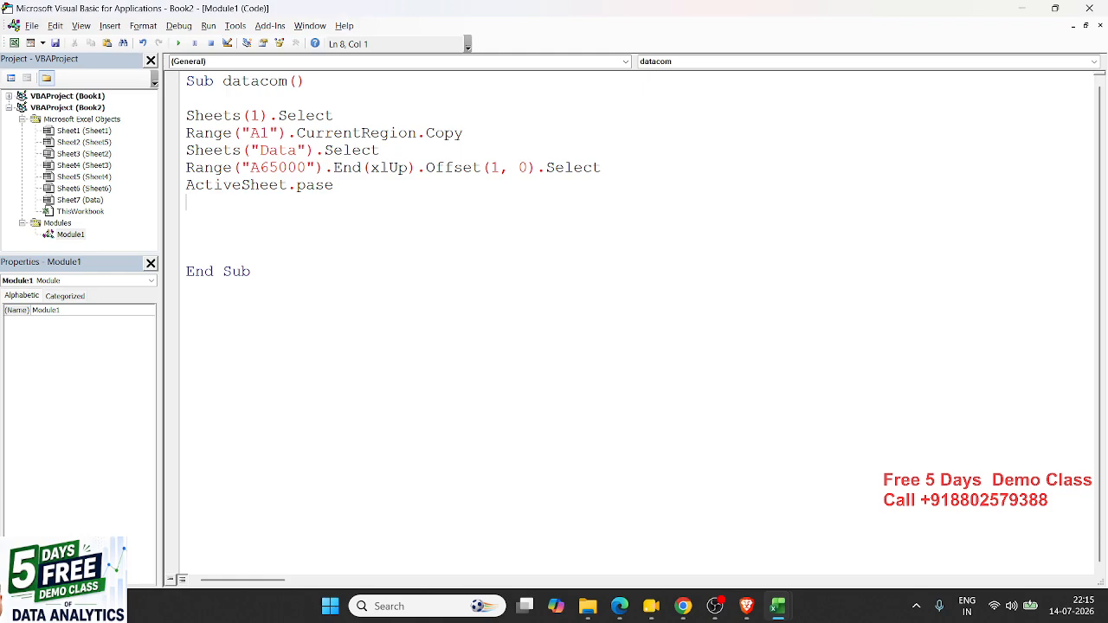
# - Arrange the code editor and the Book2 workbook side by side
pyautogui.click(1054, 8)
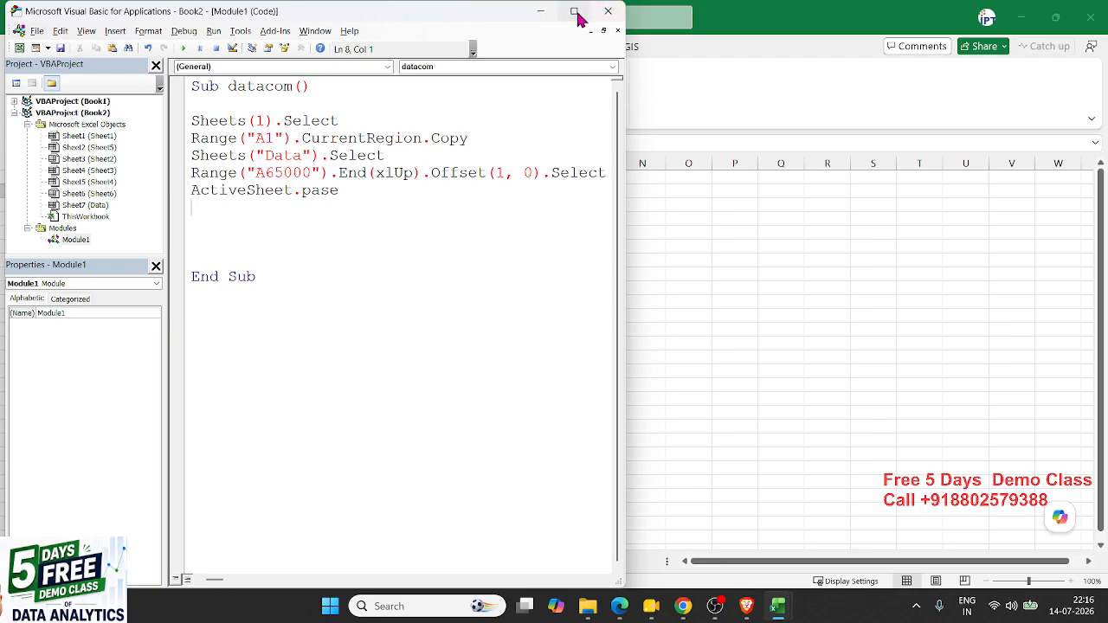
pyautogui.moveTo(578, 17)
pyautogui.click(519, 111)
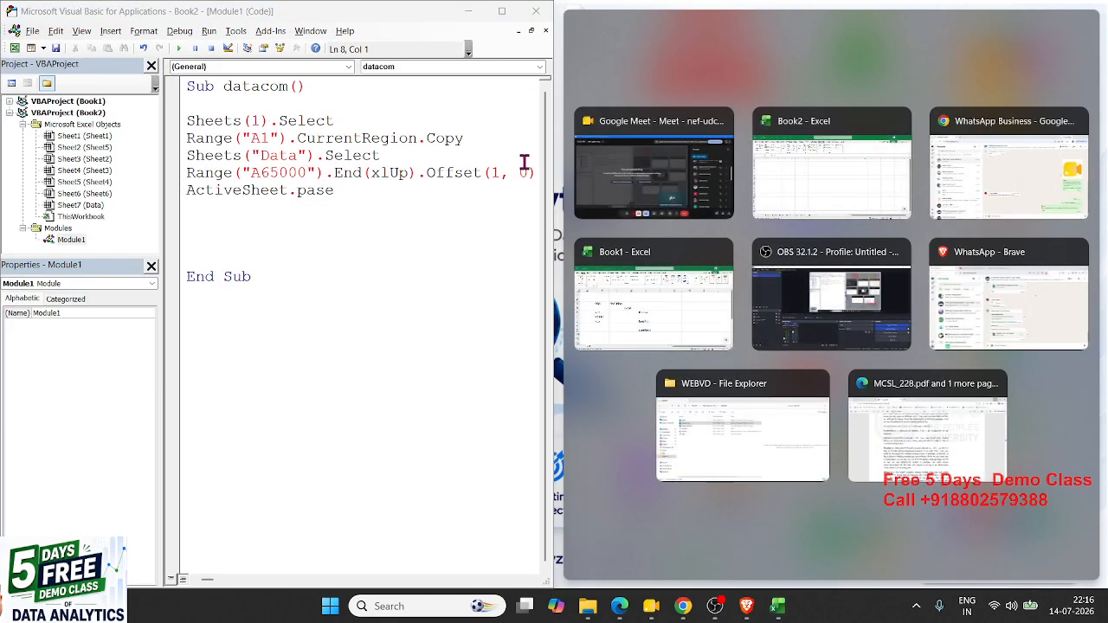
pyautogui.click(821, 191)
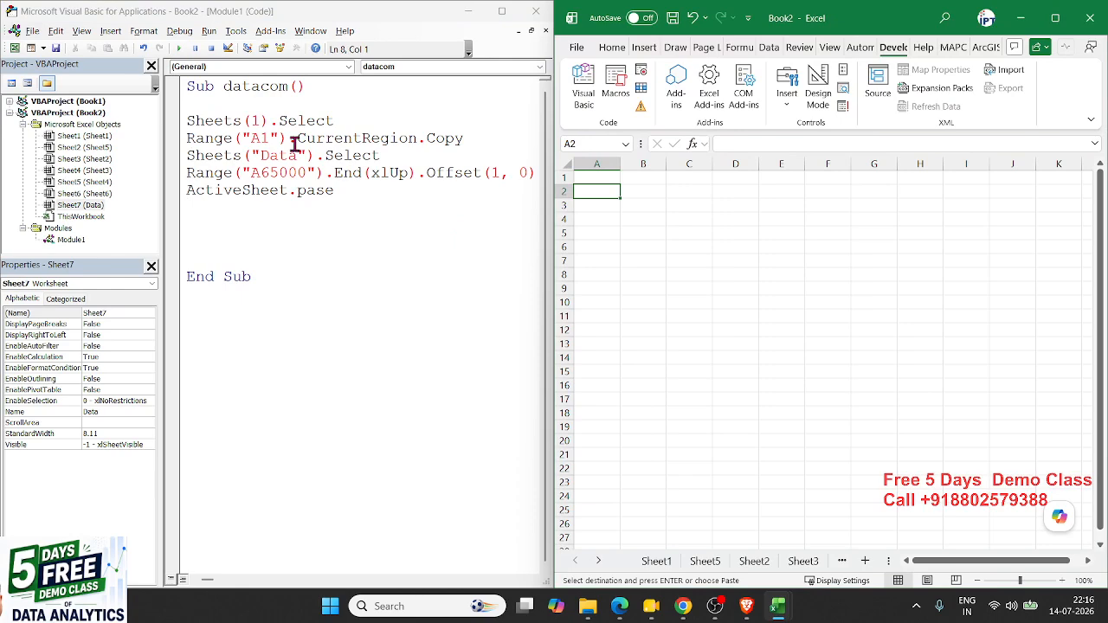
# - Compare the Sheets(1).Select line with the workbook by opening Sheet1 and selecting its whole data table
pyautogui.click(277, 121)
pyautogui.doubleClick(285, 121)
pyautogui.click(656, 561)
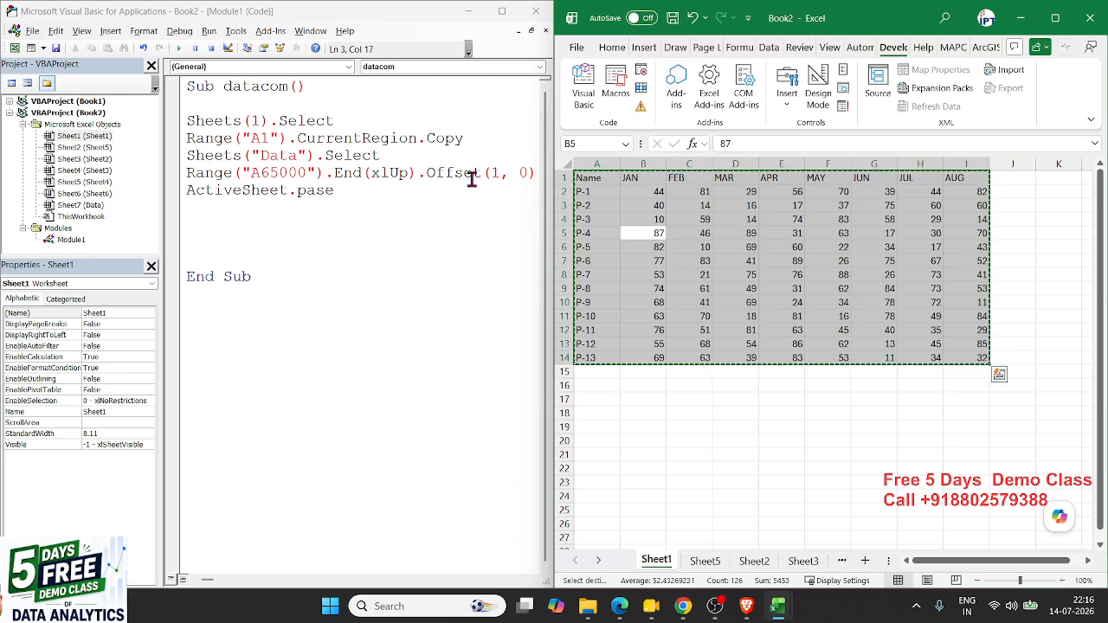
pyautogui.click(638, 219)
pyautogui.hotkey('ctrl', 'a')
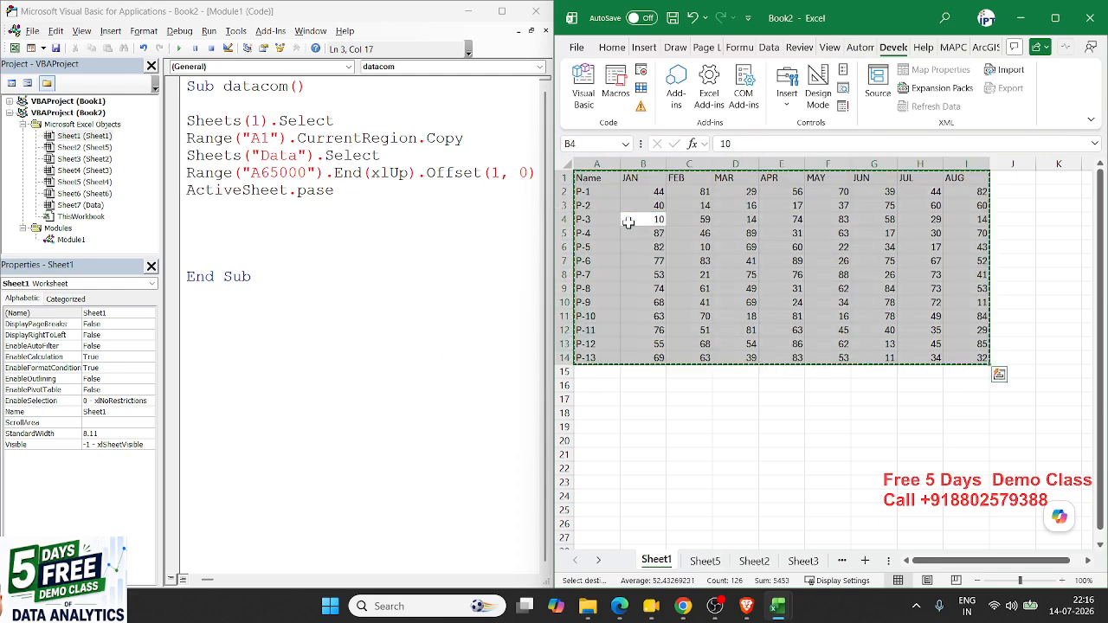
pyautogui.click(645, 246)
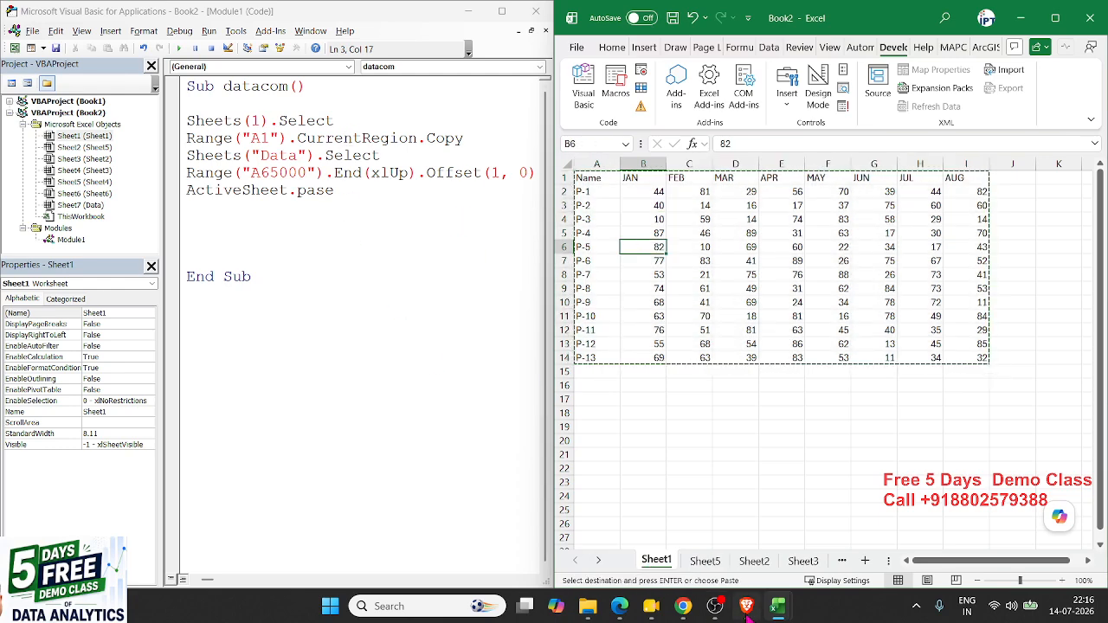
# - Open the Data sheet and paste the copied table at cell A1
pyautogui.click(605, 563)
pyautogui.click(606, 562)
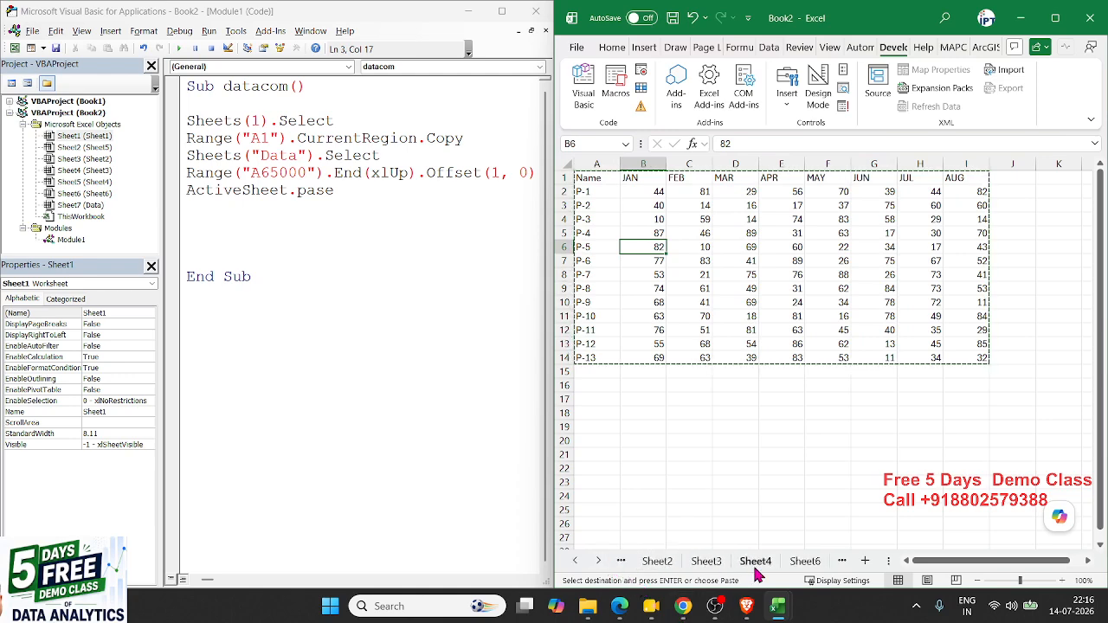
pyautogui.click(605, 562)
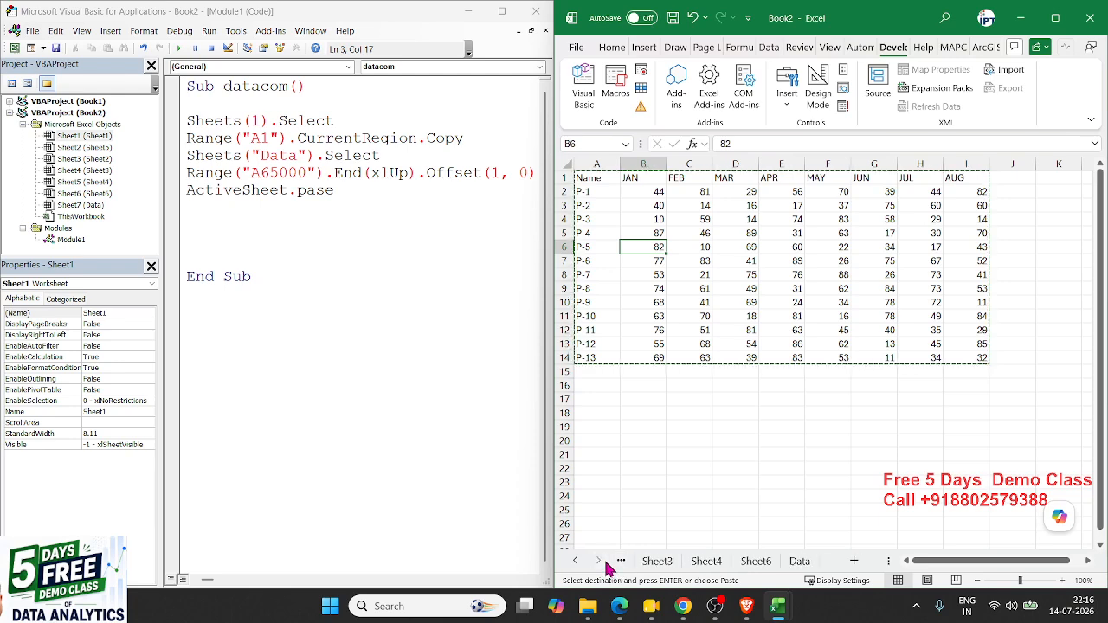
pyautogui.click(798, 561)
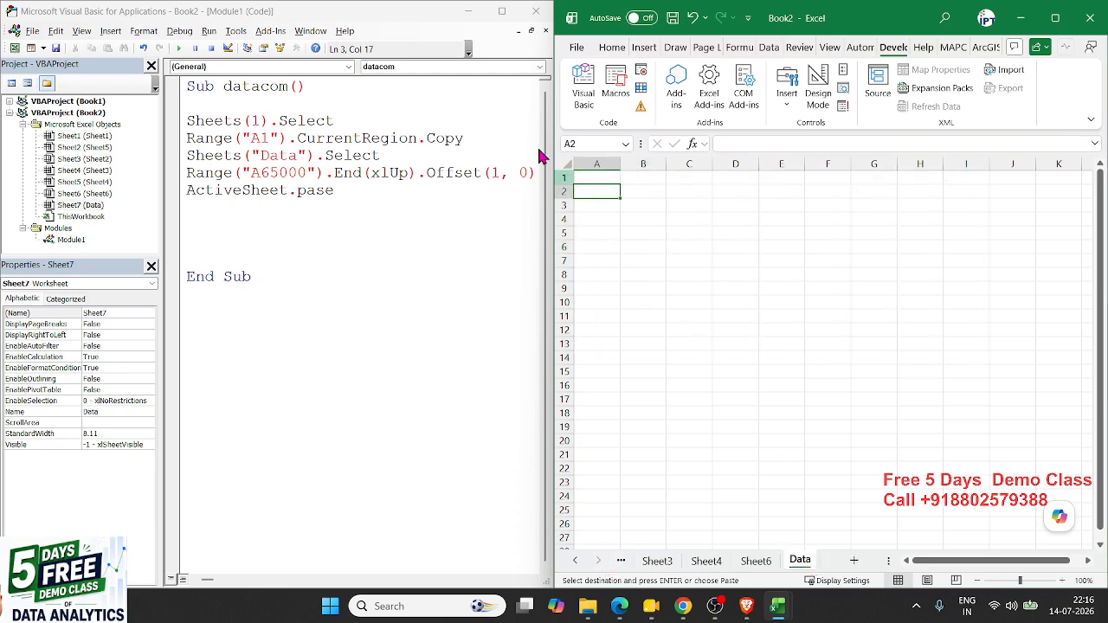
pyautogui.doubleClick(400, 173)
pyautogui.click(610, 449)
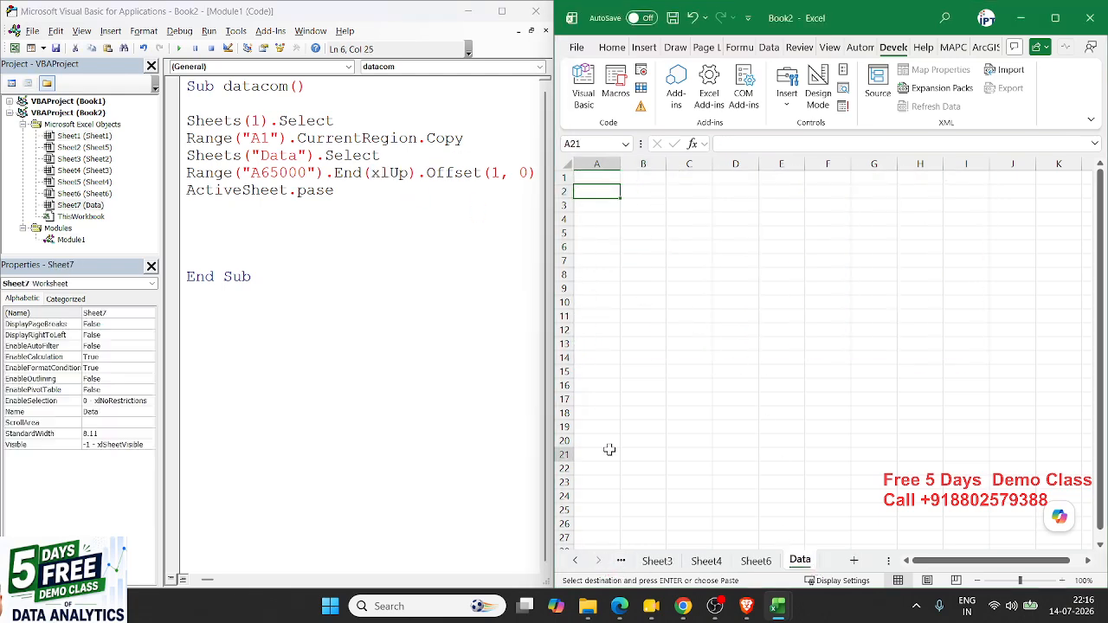
pyautogui.click(594, 178)
pyautogui.hotkey('ctrl', 'v')
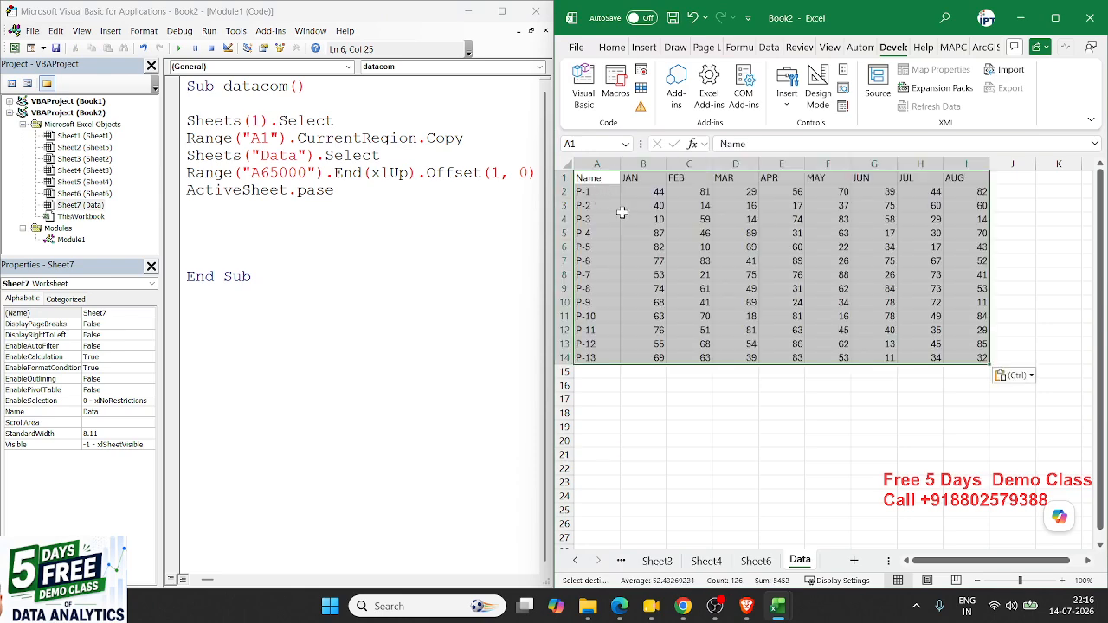
# - Jump to cell A65000 in the Data sheet, go up to the last filled row and move one cell down
pyautogui.click(599, 424)
pyautogui.click(599, 512)
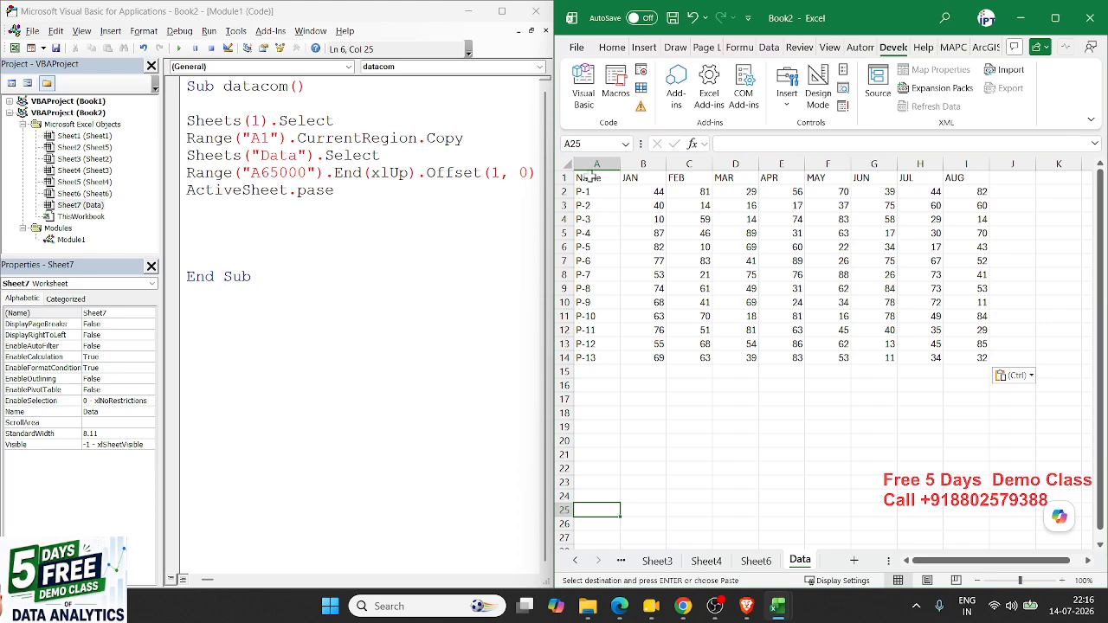
pyautogui.click(580, 145)
pyautogui.write('a65000')
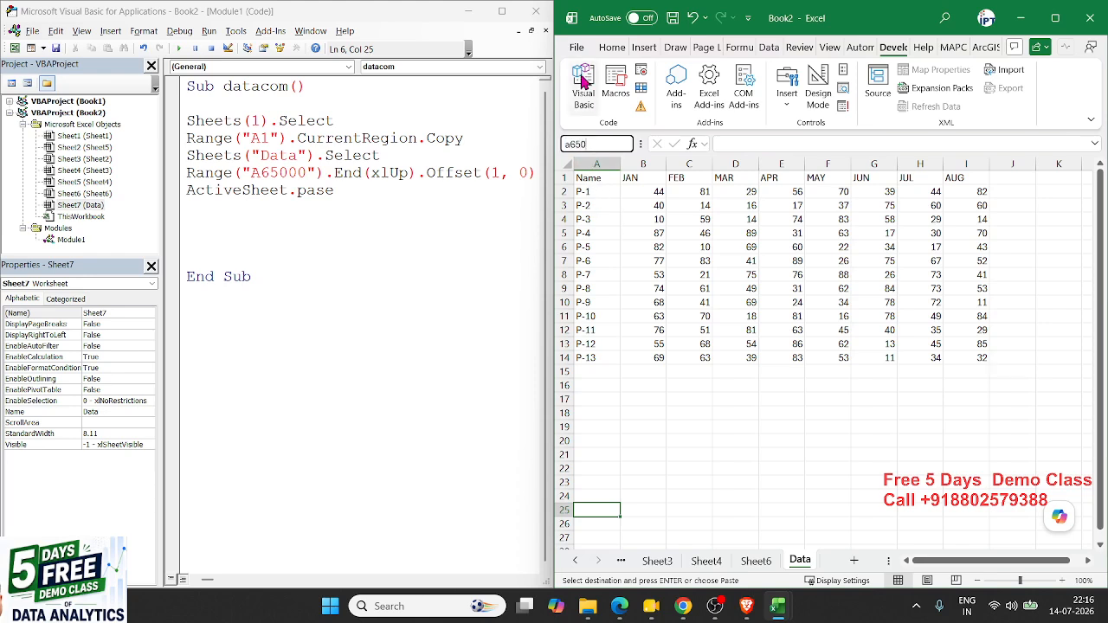
pyautogui.press('Return')
pyautogui.hotkey('ctrl', 'Up')
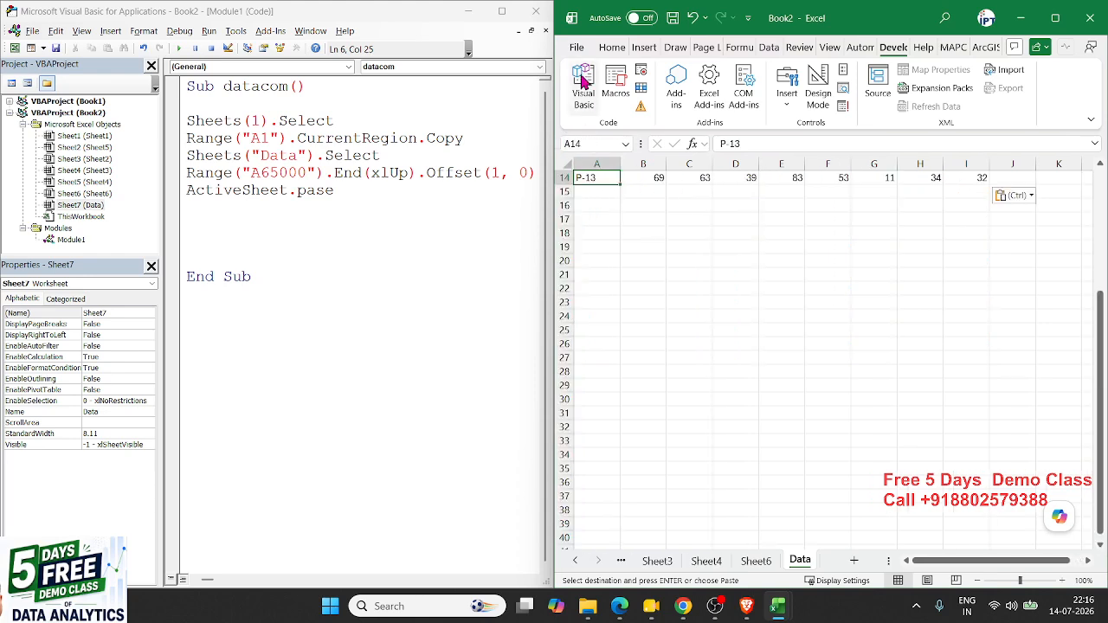
pyautogui.press('Down')
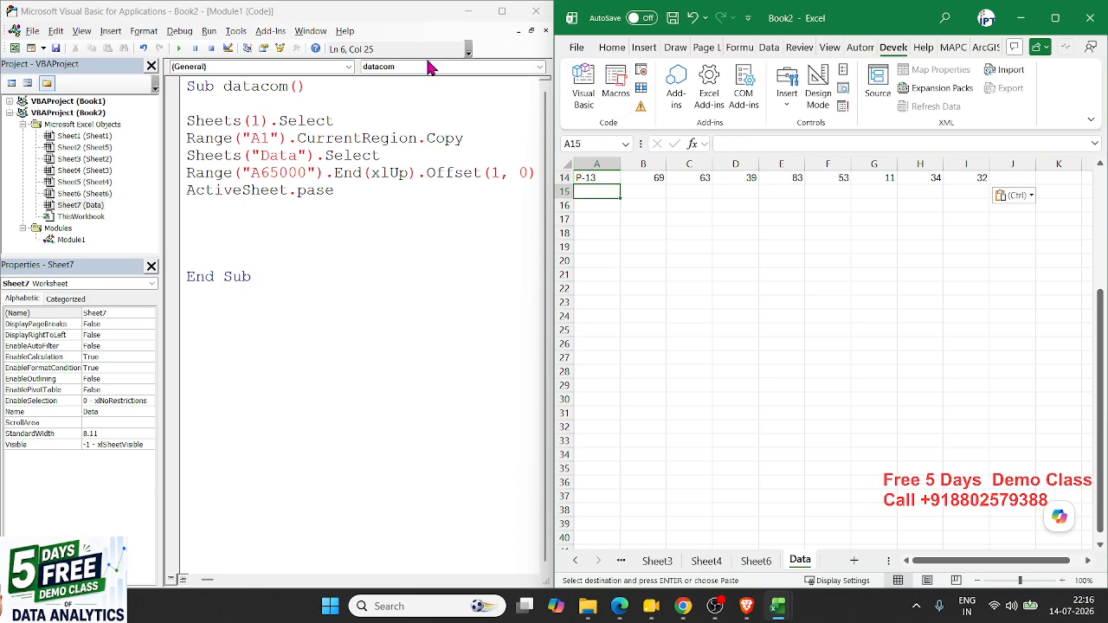
# - Paste the table again at cell A15 of the Data sheet, then clear the entire sheet
pyautogui.click(279, 191)
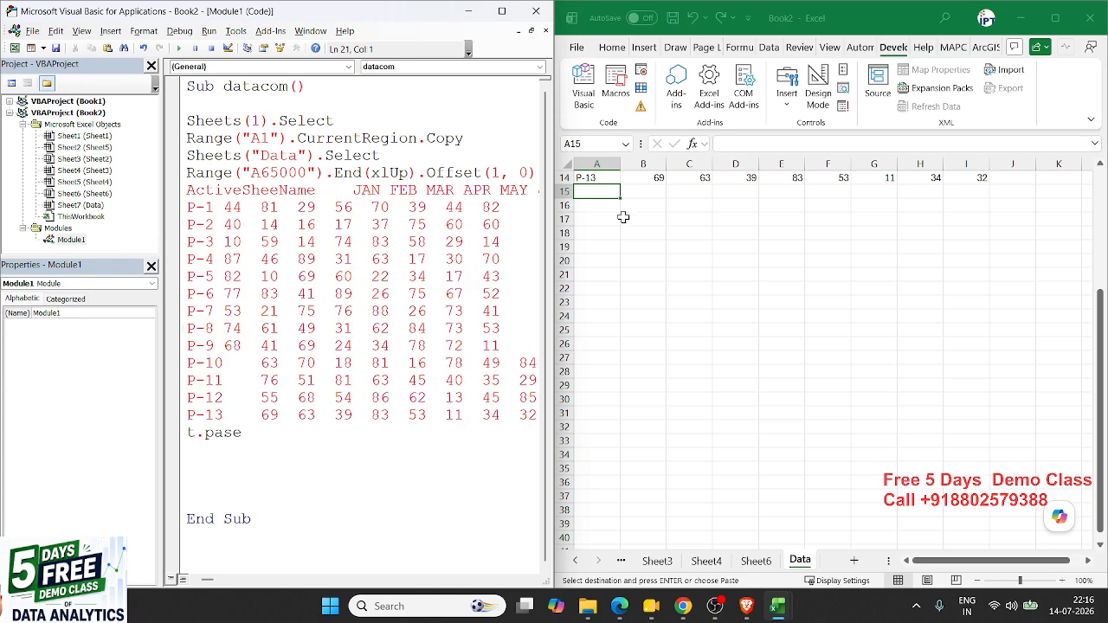
pyautogui.click(600, 189)
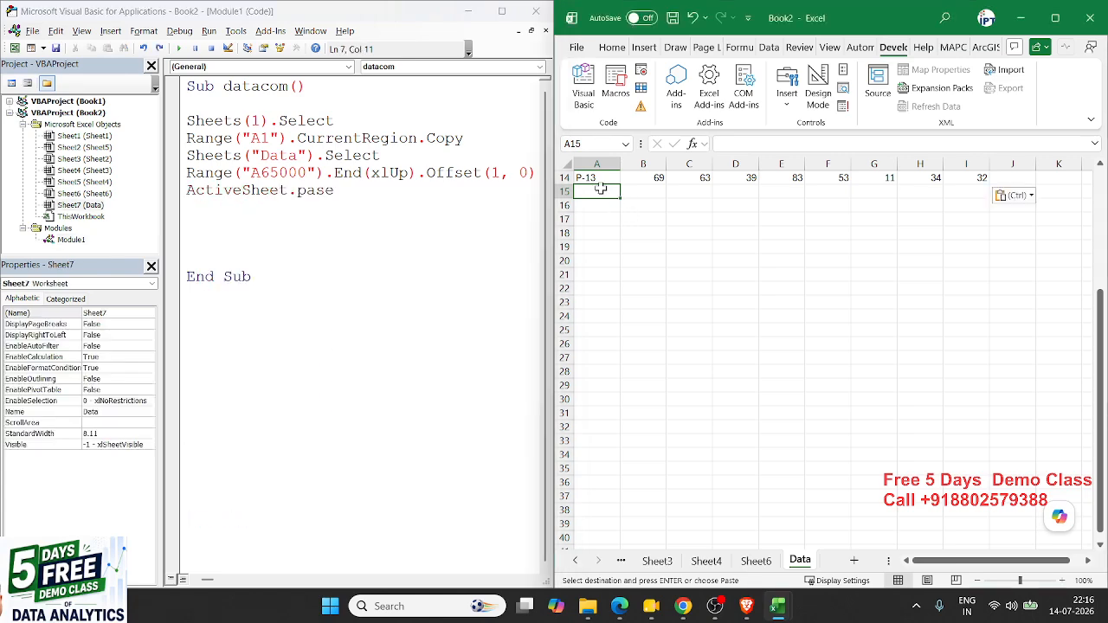
pyautogui.hotkey('ctrl', 'v')
pyautogui.scroll(5, 616, 209)
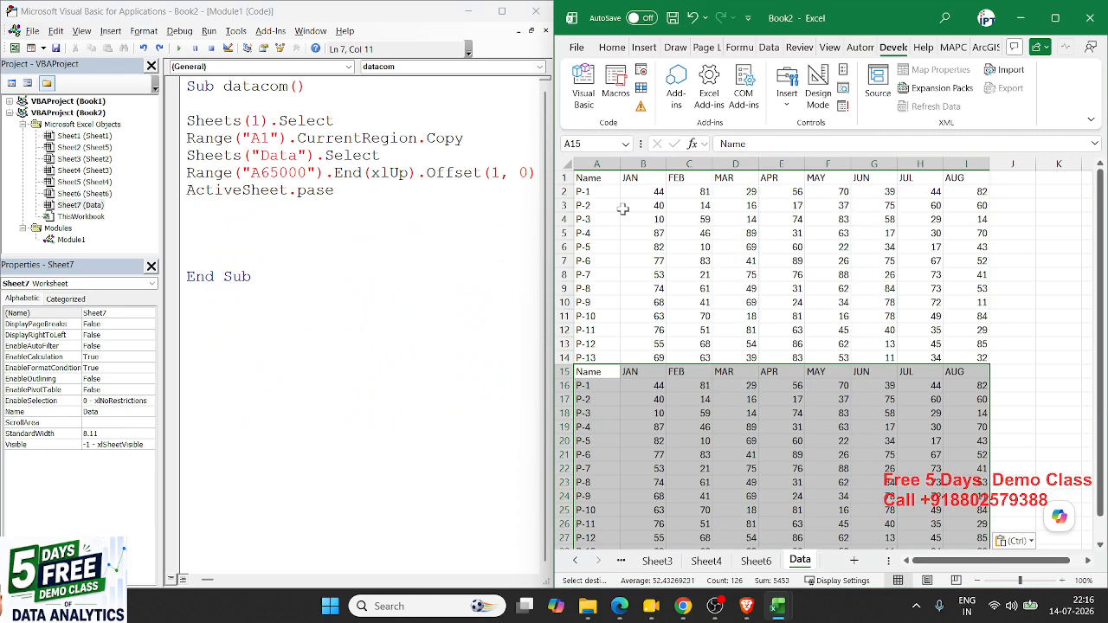
pyautogui.click(567, 166)
pyautogui.press('Delete')
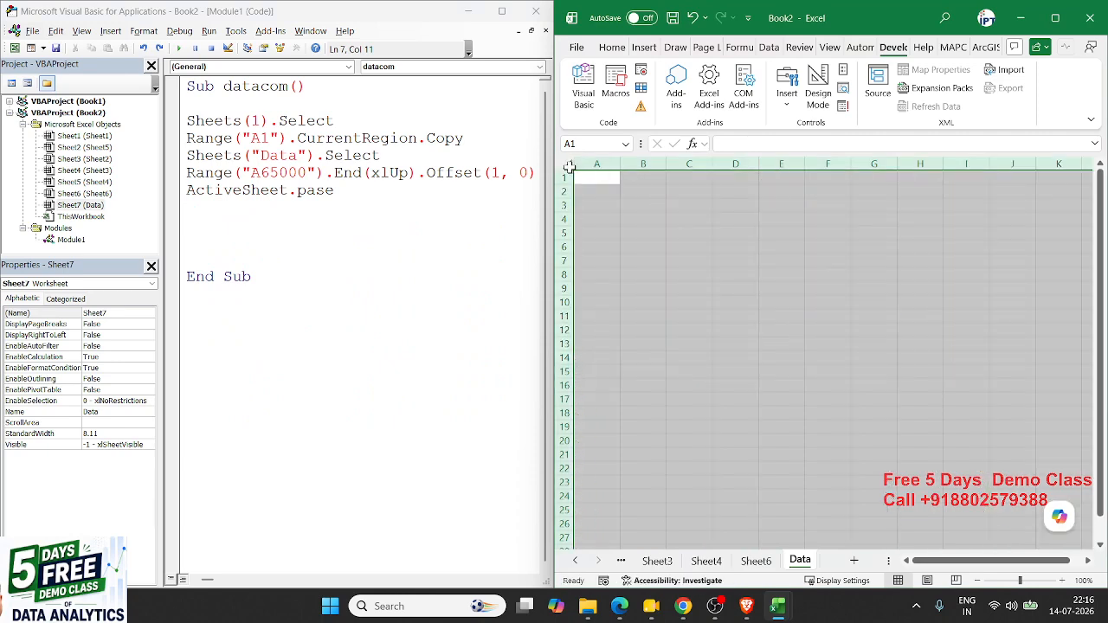
# - Enclose the datacom macro's statements in a loop that starts with For i = 1 To Sheets.Count - 1 and ends with next i
pyautogui.click(188, 207)
pyautogui.moveTo(188, 207); pyautogui.dragTo(272, 100)
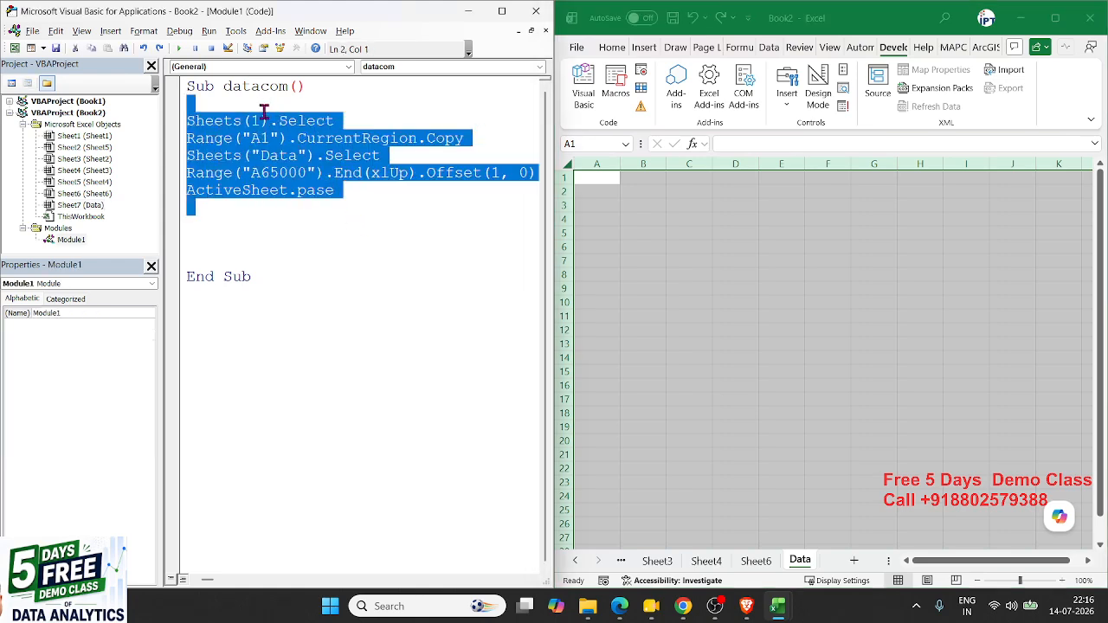
pyautogui.click(200, 108)
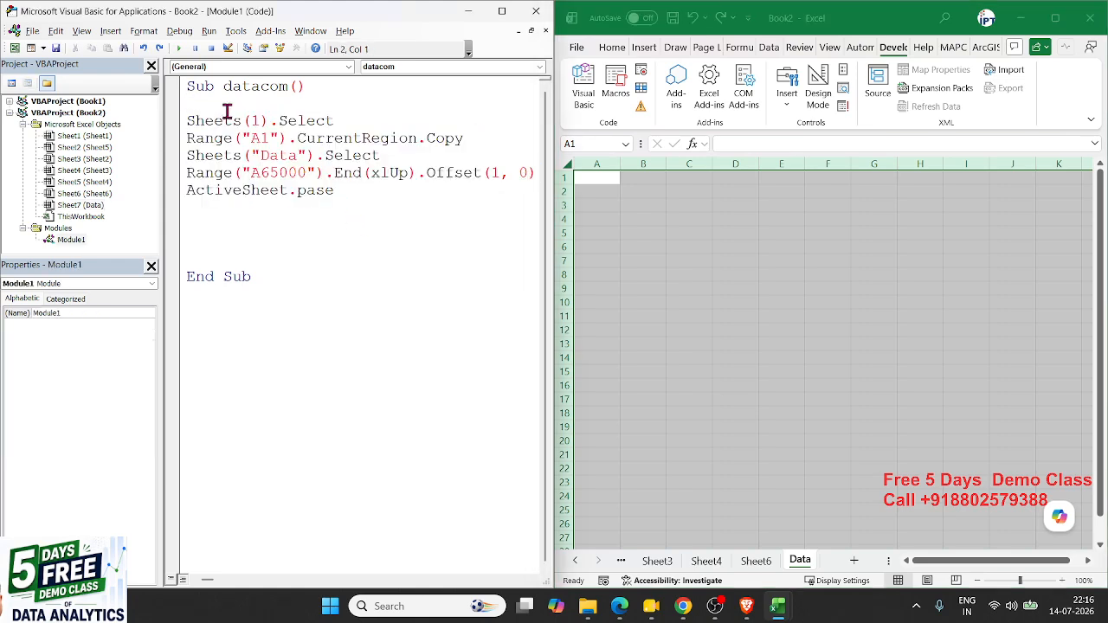
pyautogui.press('Return')
pyautogui.write('for i = 1 t')
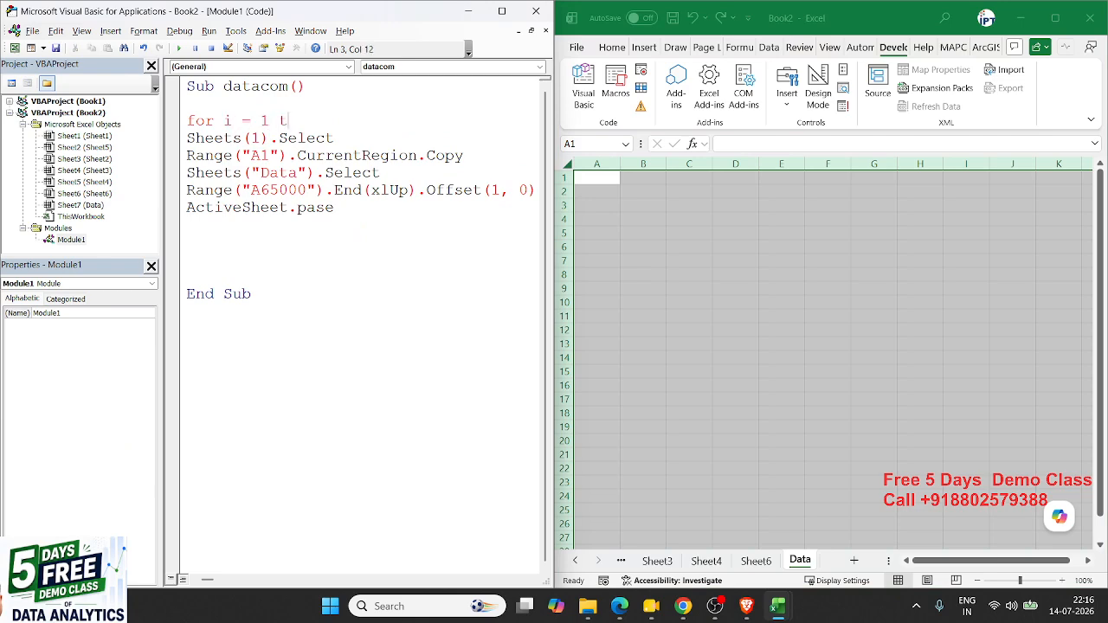
pyautogui.write('o sheey')
pyautogui.write('t')
pyautogui.write('s.')
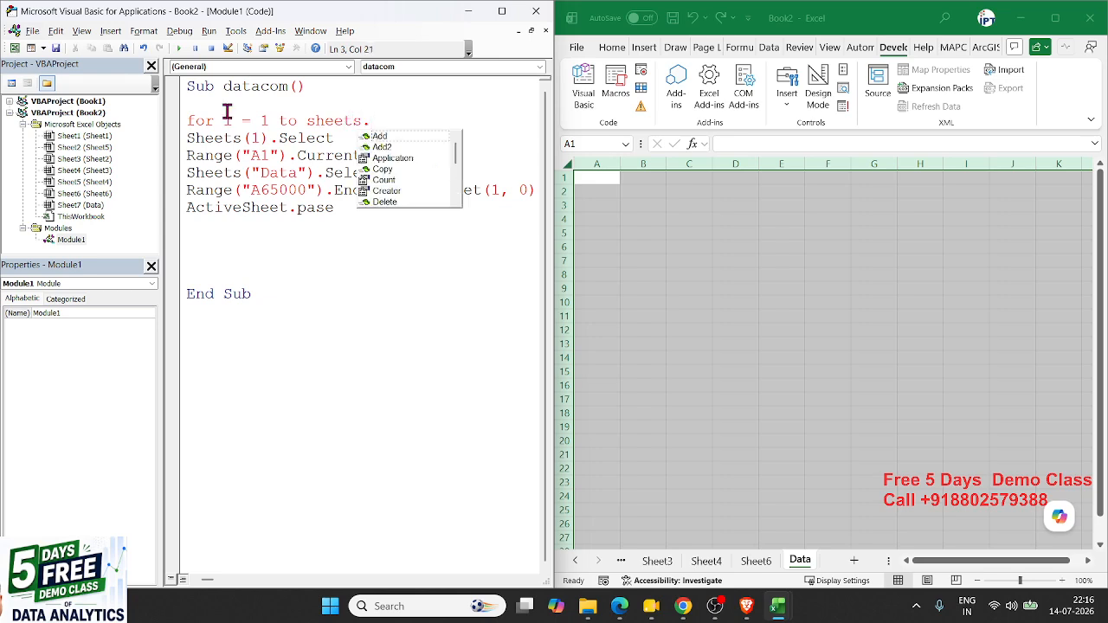
pyautogui.write('cou')
pyautogui.press('Tab')
pyautogui.write('- 1')
pyautogui.click(210, 240)
pyautogui.write('nexti')
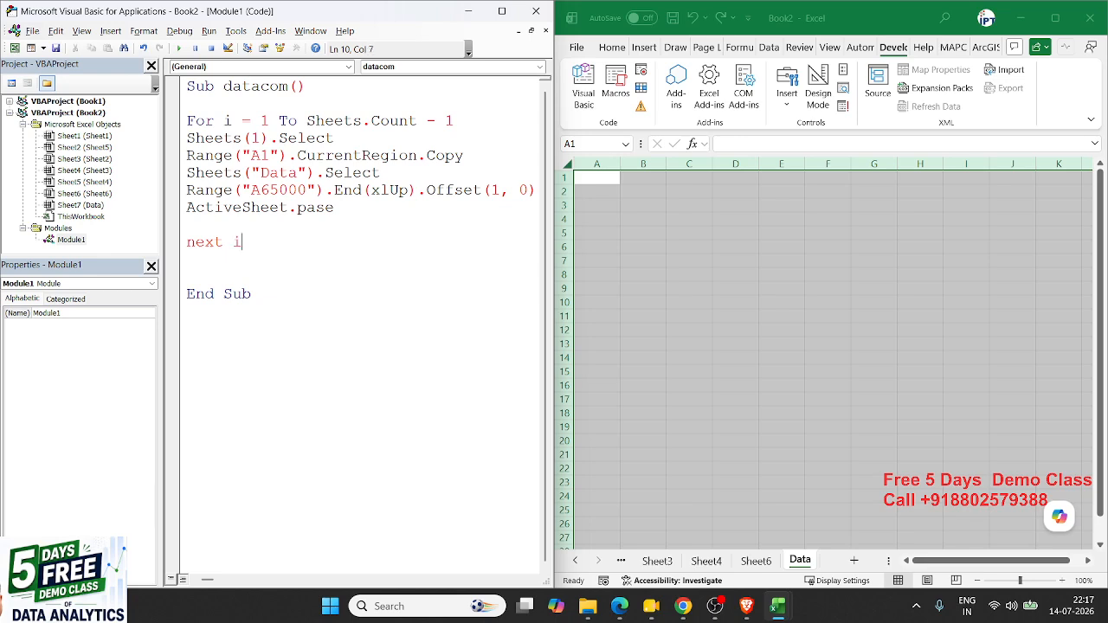
# - Replace the fixed index in the macro's sheet selection line with the loop variable, making it Sheets(i).Select
pyautogui.click(346, 276)
pyautogui.click(257, 139)
pyautogui.press('BackSpace')
pyautogui.write('i')
pyautogui.click(335, 240)
# - Select cell A2 on the empty Data sheet and run the datacom macro
pyautogui.click(574, 561)
pyautogui.click(575, 560)
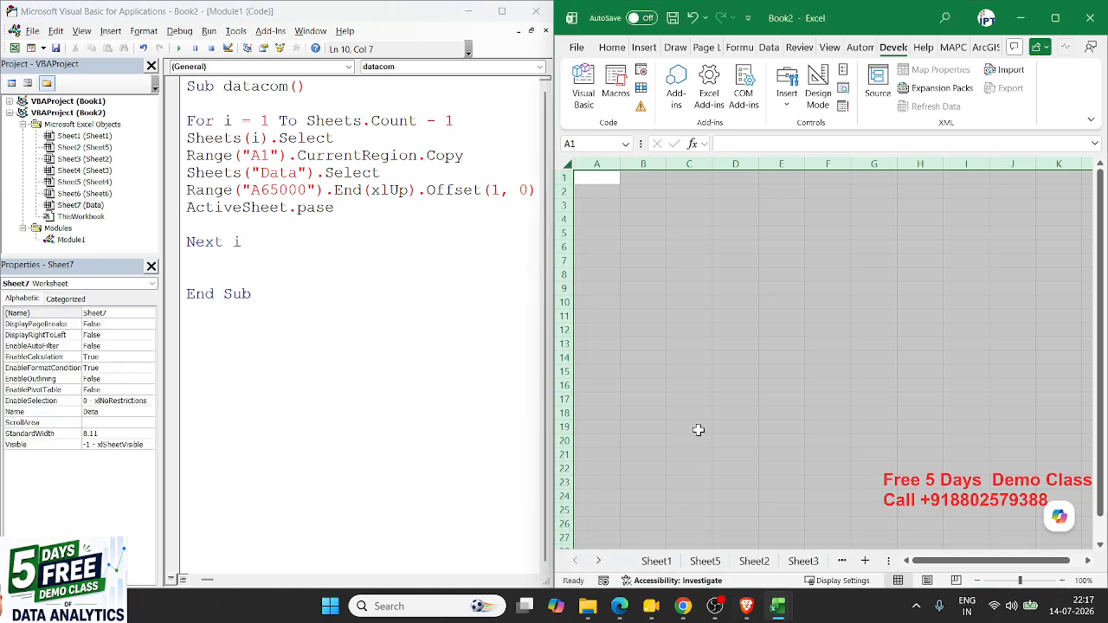
pyautogui.click(597, 192)
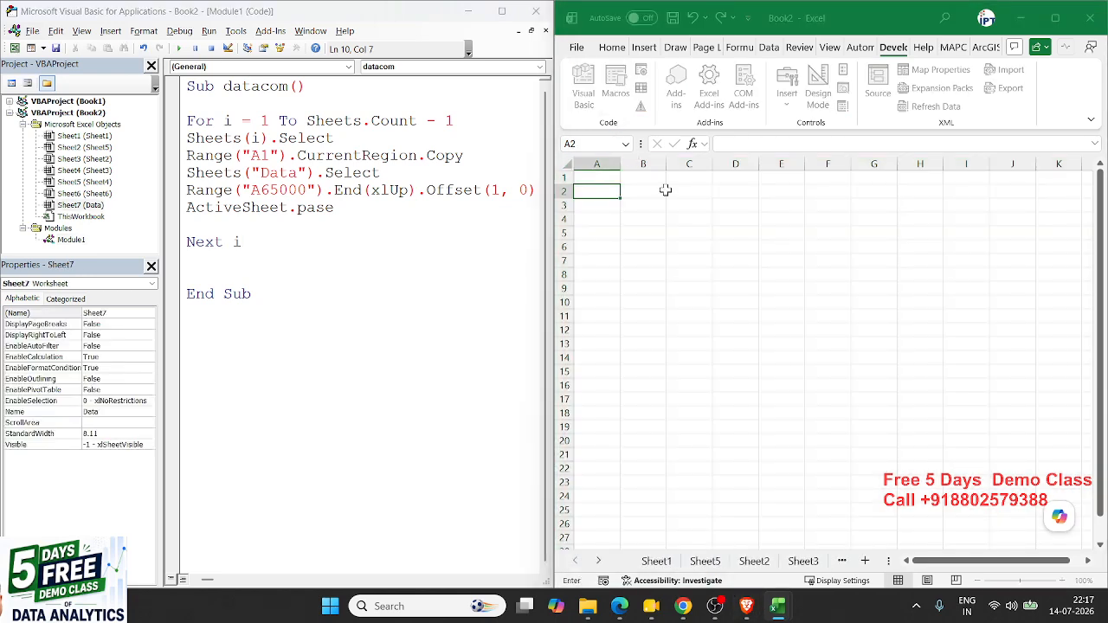
pyautogui.hotkey('alt', 'F8')
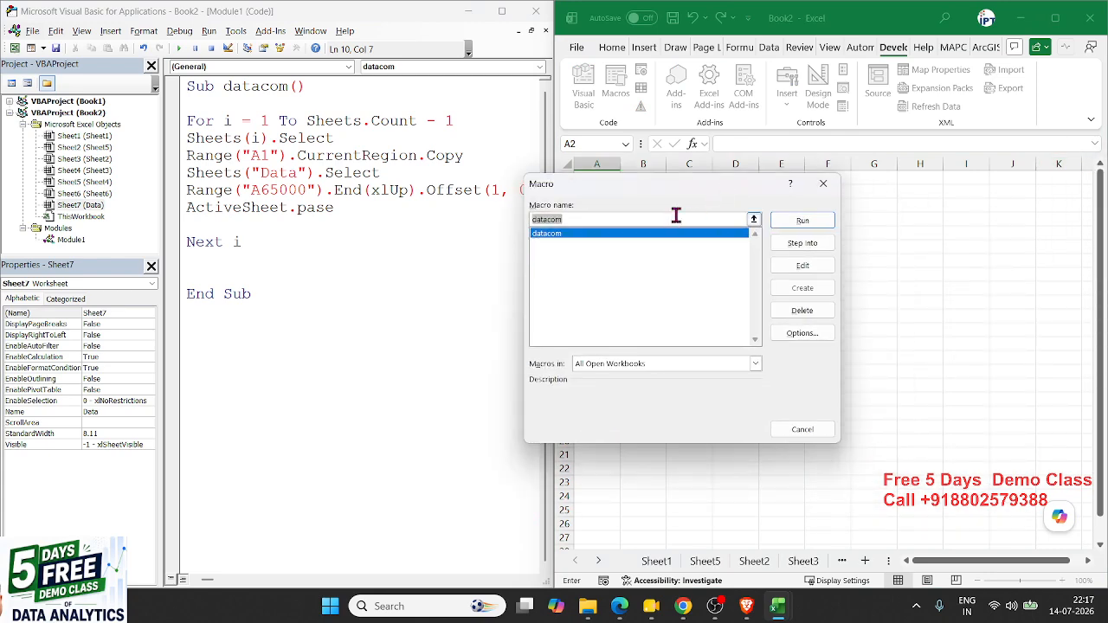
pyautogui.click(796, 223)
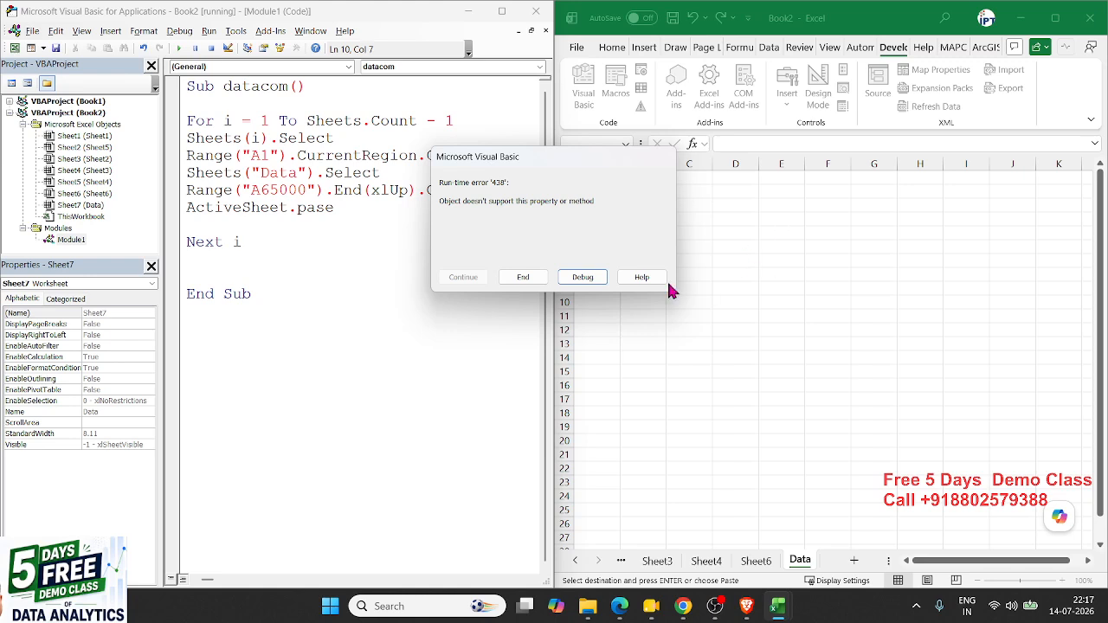
# - Debug the halted macro by correcting the misspelled method to ActiveSheet.Paste, and continue the run to fill the Data sheet
pyautogui.click(582, 277)
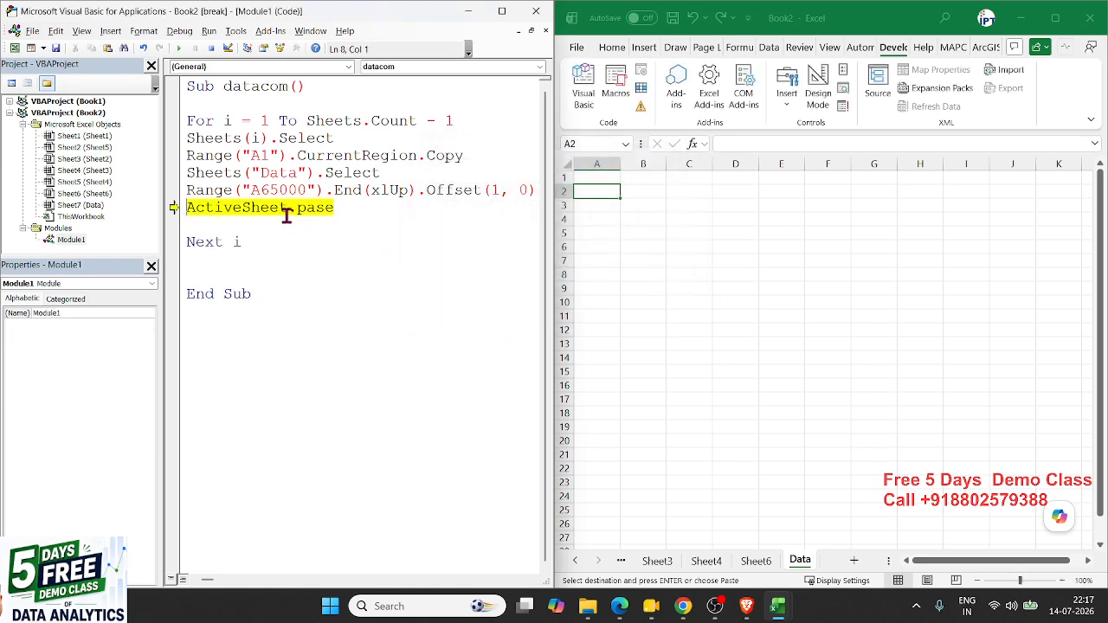
pyautogui.click(324, 209)
pyautogui.write('t')
pyautogui.click(309, 256)
pyautogui.click(180, 49)
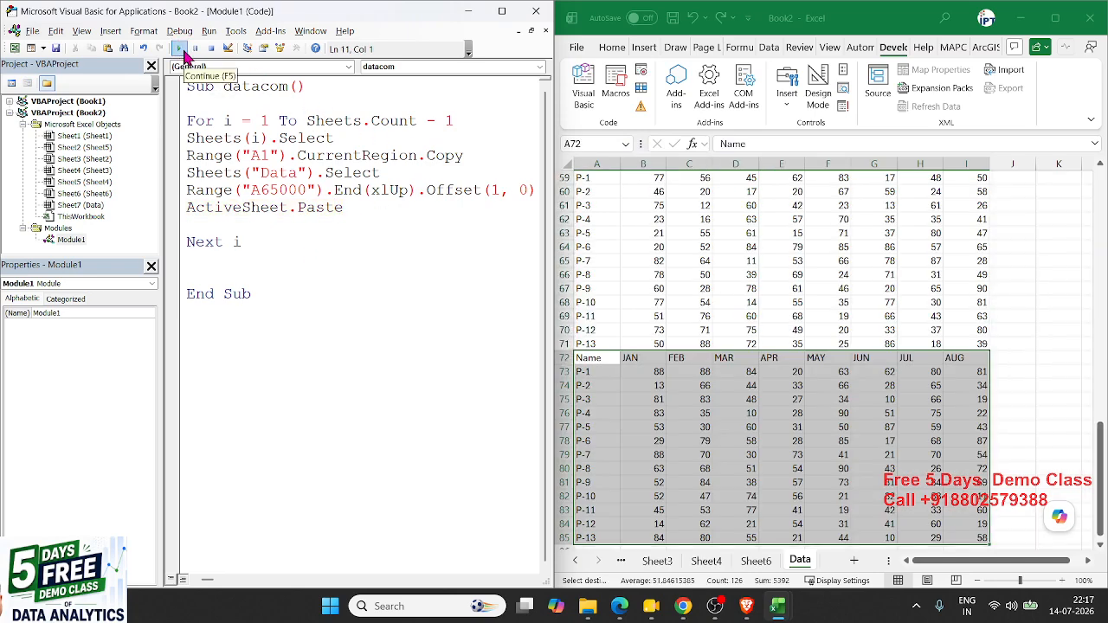
pyautogui.click(692, 317)
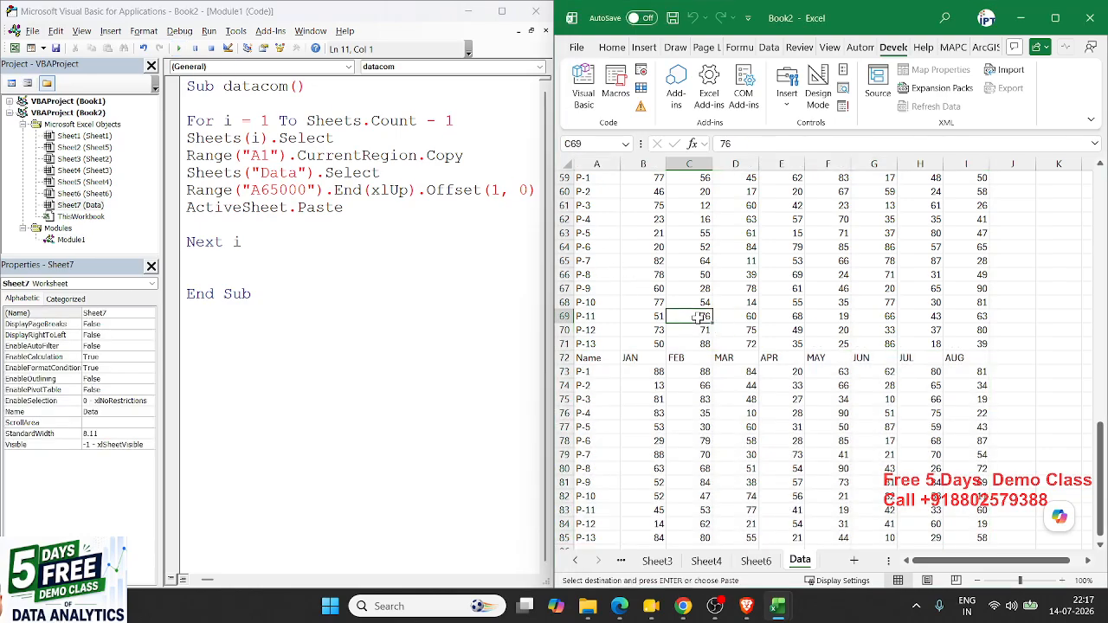
pyautogui.scroll(19, 697, 318)
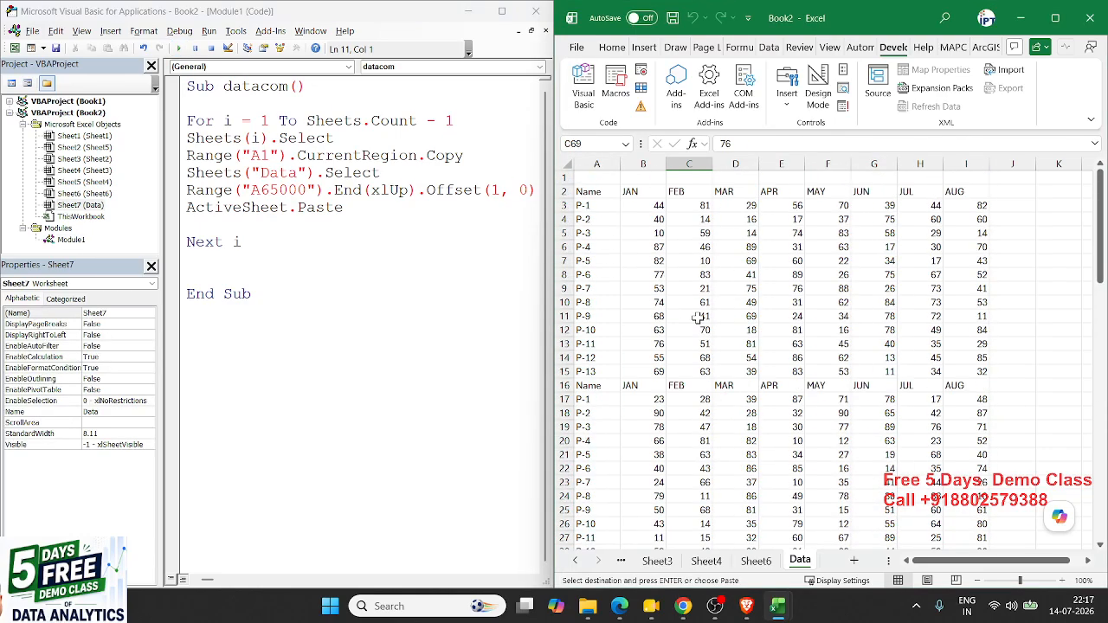
pyautogui.click(715, 372)
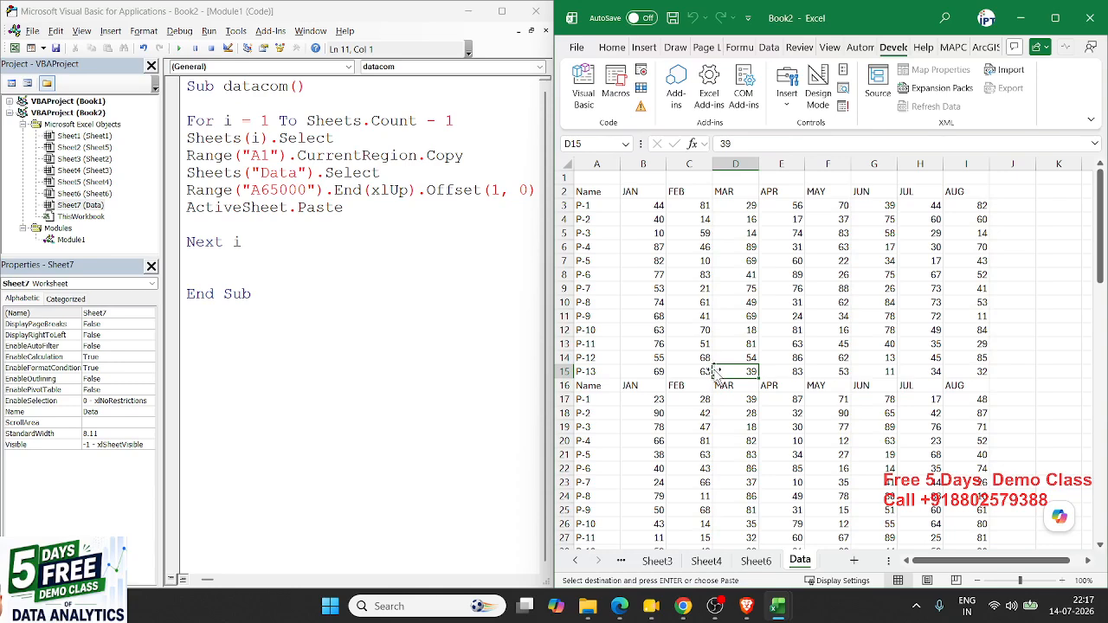
pyautogui.click(623, 273)
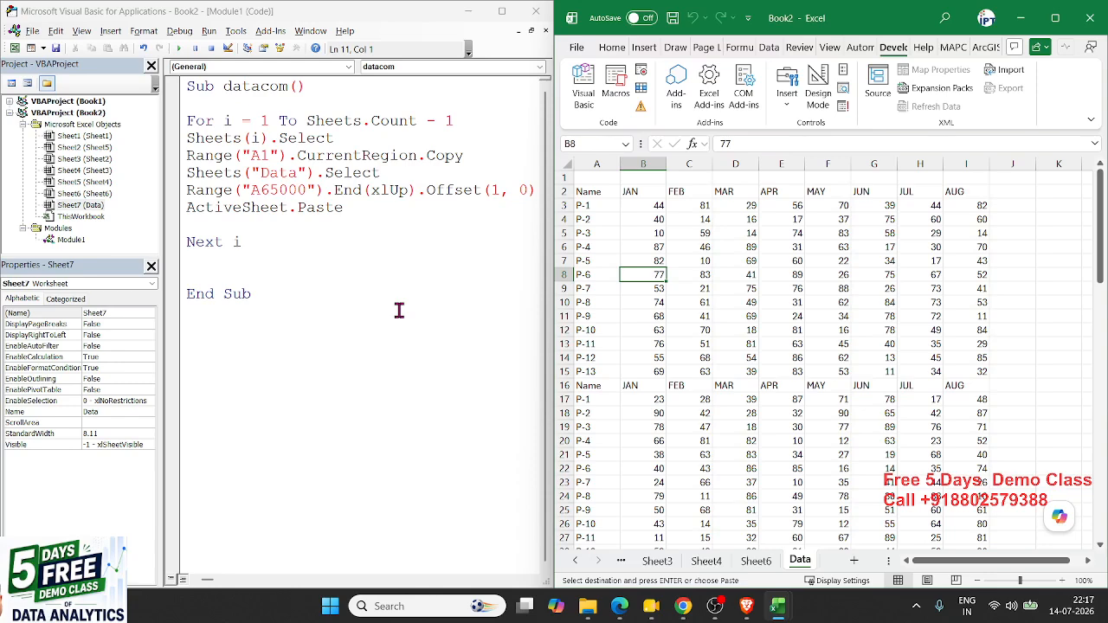
pyautogui.moveTo(770, 612)
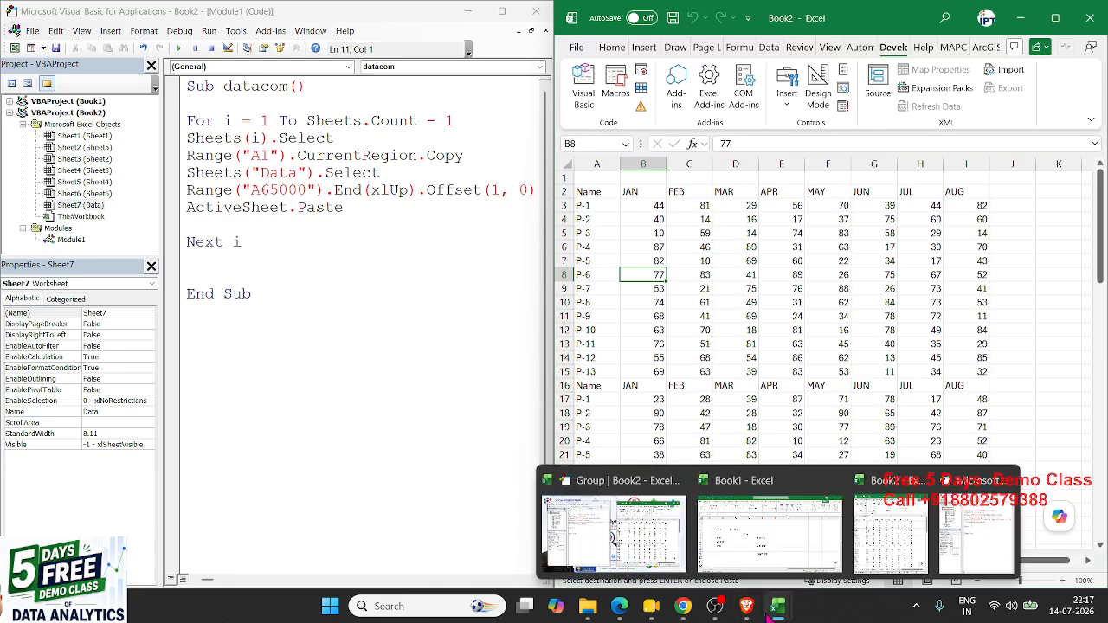
pyautogui.click(775, 569)
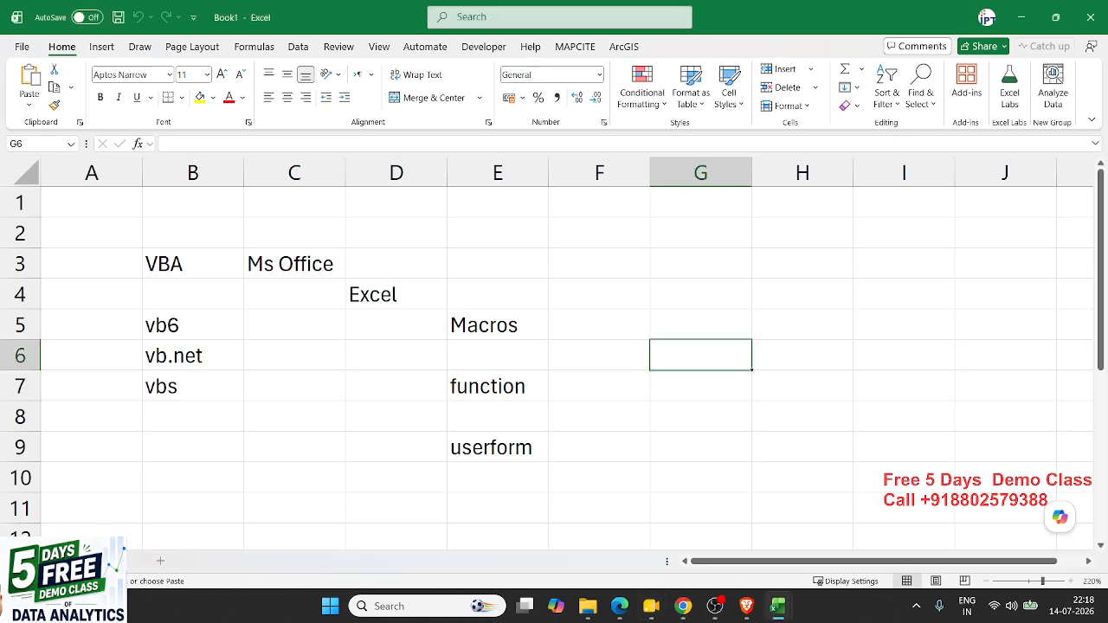
pyautogui.hotkey('alt', 'Tab')
pyautogui.hotkey('alt', 'Tab')
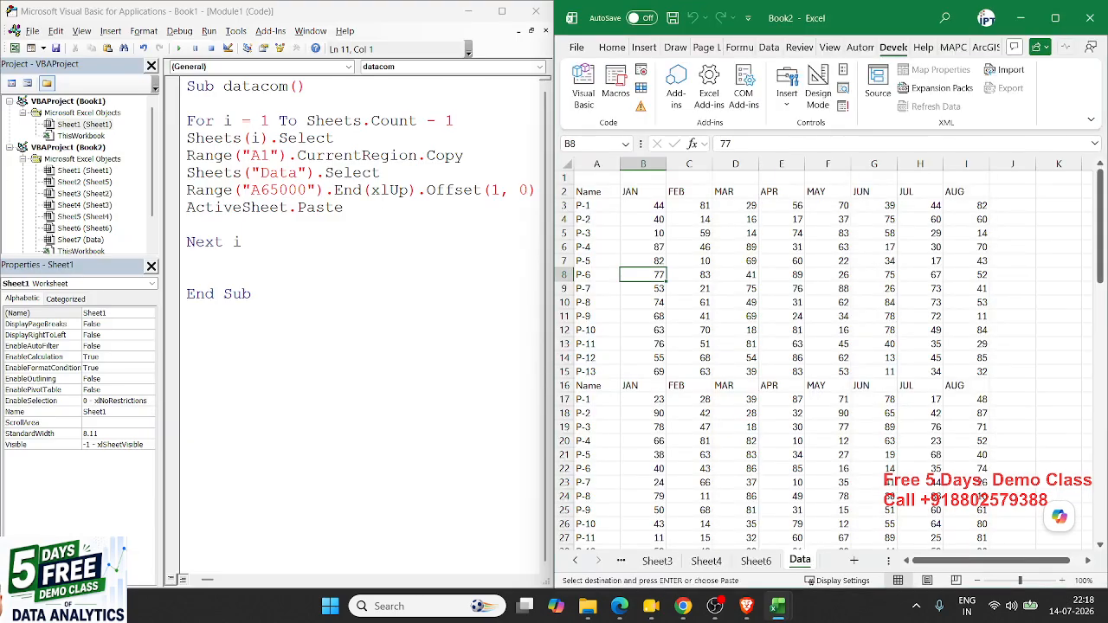
# - Clear all tables on the Data sheet from A16 downwards, keeping only the first one, and return to cell A1
pyautogui.click(595, 221)
pyautogui.click(590, 386)
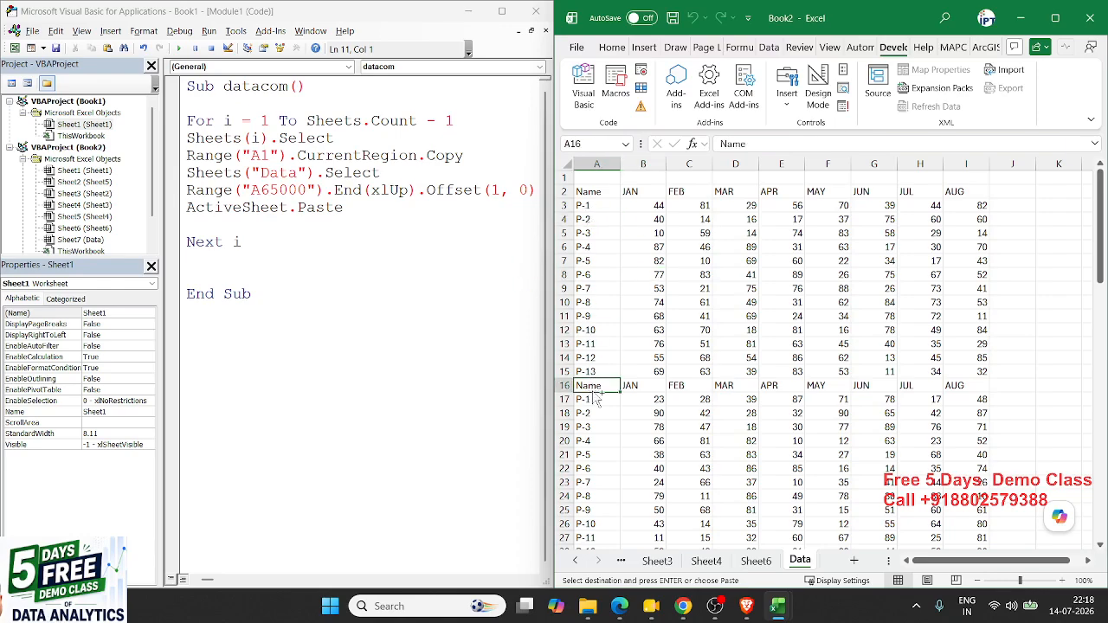
pyautogui.hotkey('ctrl', 'shift', 'Right')
pyautogui.hotkey('ctrl', 'shift', 'Down')
pyautogui.press('Delete')
pyautogui.hotkey('ctrl', 'Up')
pyautogui.hotkey('ctrl', 'Up')
pyautogui.hotkey('ctrl', 'Up')
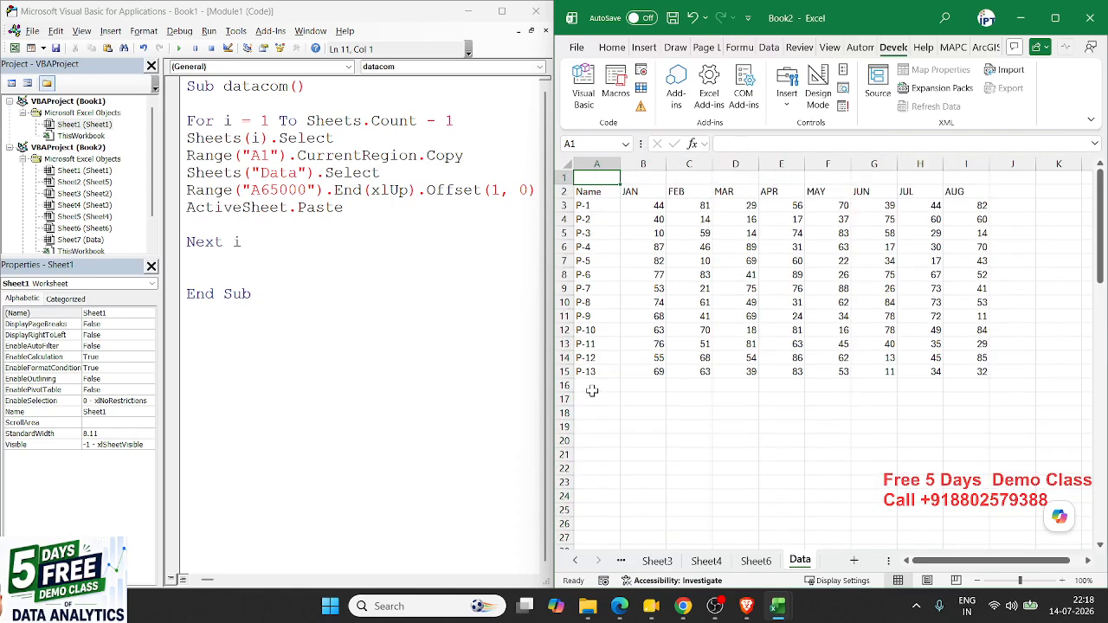
# - Clear cell A8 in the Name column, refill it from the cell above, and select A5:A10
pyautogui.click(591, 271)
pyautogui.press('Delete')
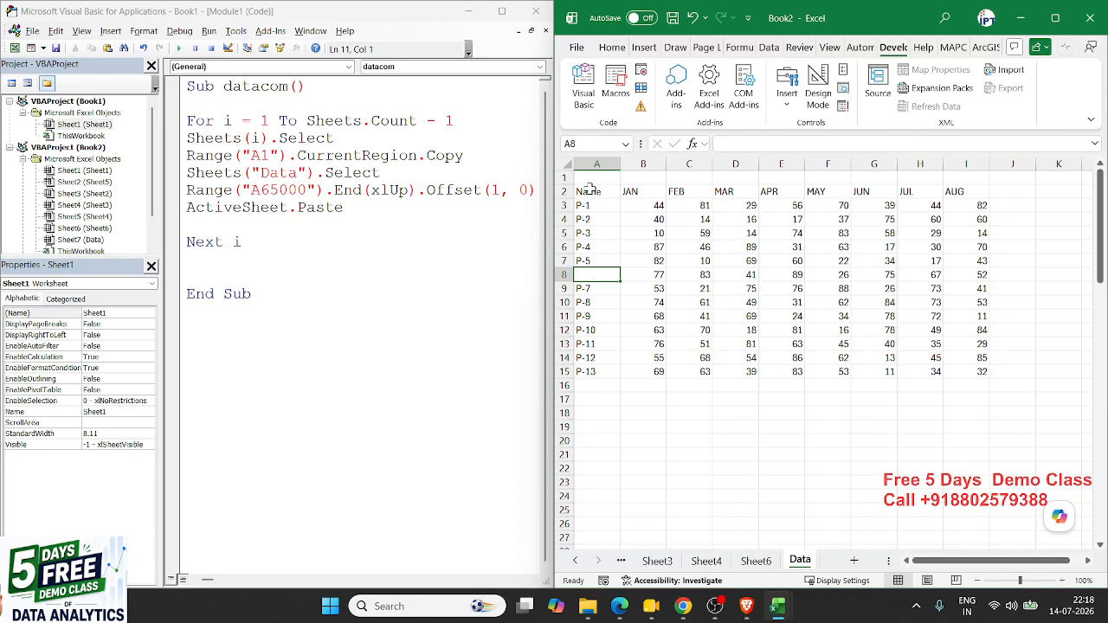
pyautogui.hotkey('ctrl', 'd')
pyautogui.press('Up')
pyautogui.press('Up')
pyautogui.press('Up')
pyautogui.press('Up')
pyautogui.press('Up')
pyautogui.press('Up')
pyautogui.hotkey('ctrl', 'Down')
pyautogui.moveTo(603, 233); pyautogui.dragTo(591, 302)
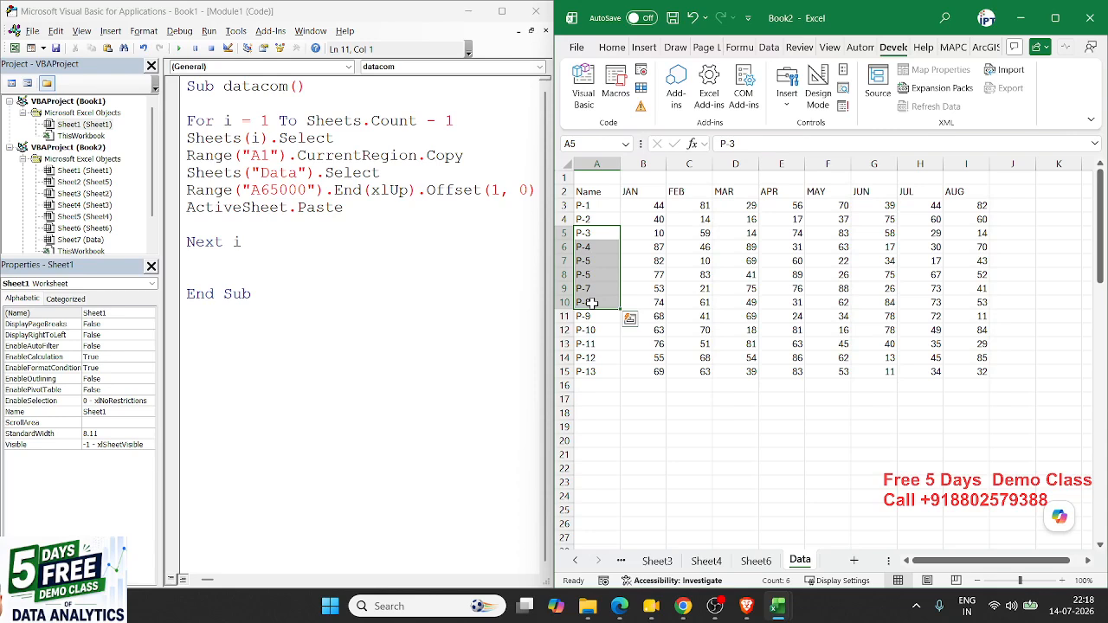
# - Jump to cell A65000, go up to the last filled cell as in Range("A65000").End(xlUp), and move one cell down
pyautogui.click(590, 145)
pyautogui.write('a6')
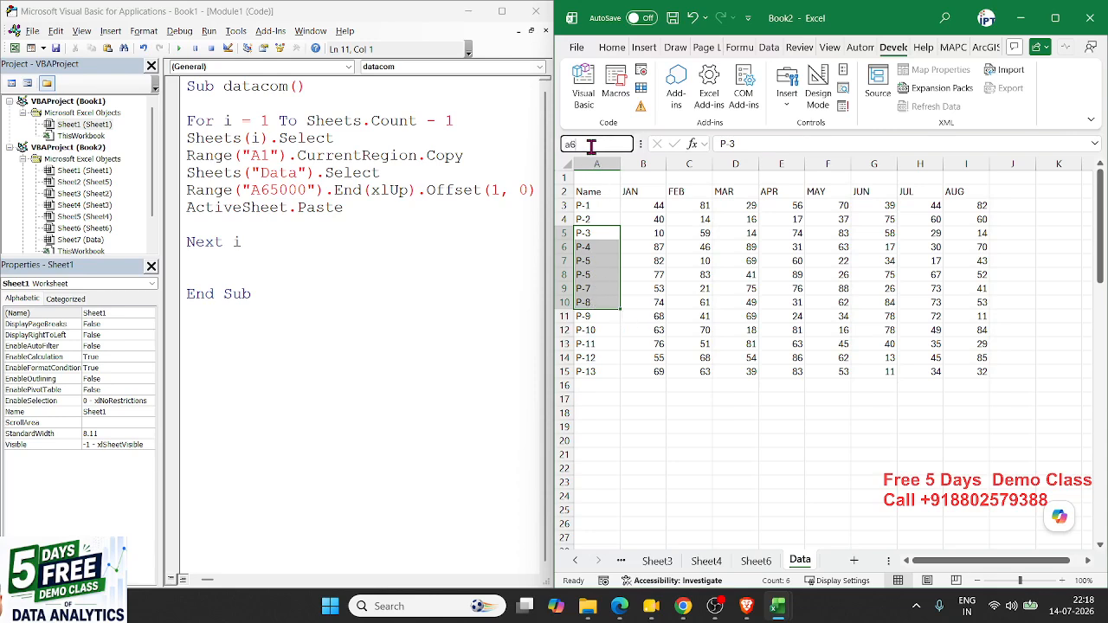
pyautogui.write('5000')
pyautogui.press('Return')
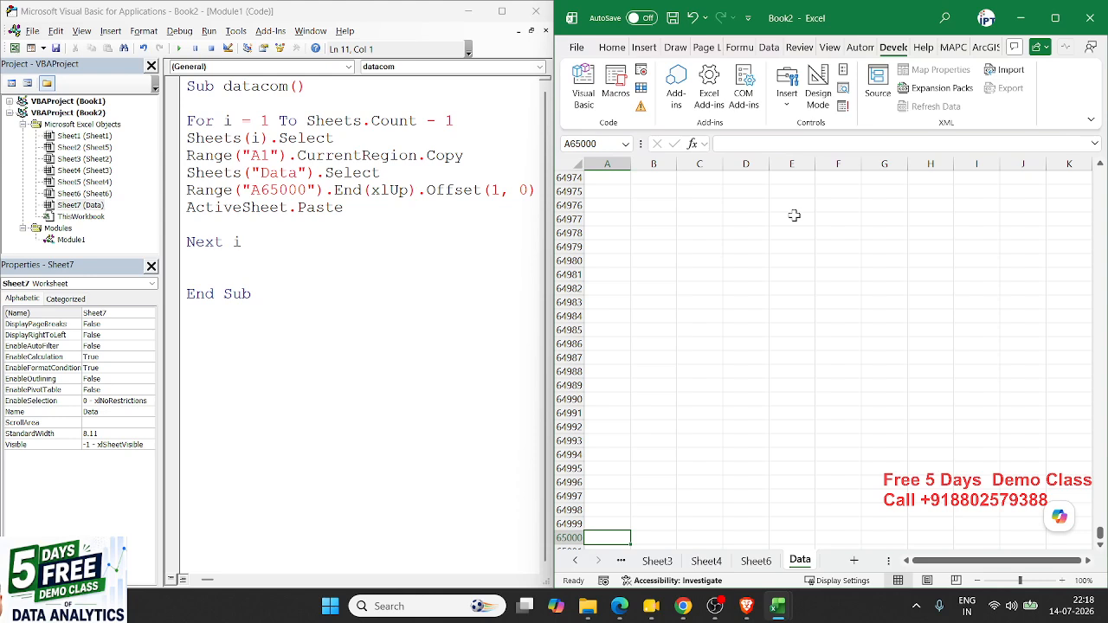
pyautogui.hotkey('ctrl', 'Up')
pyautogui.scroll(5, 793, 215)
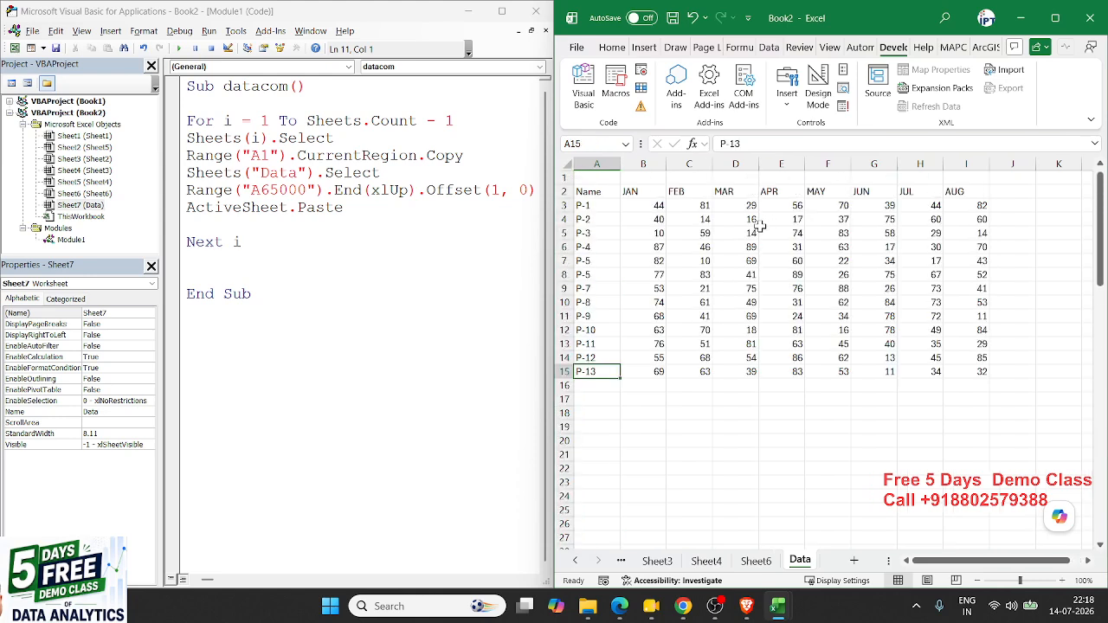
pyautogui.moveTo(417, 189); pyautogui.dragTo(176, 189)
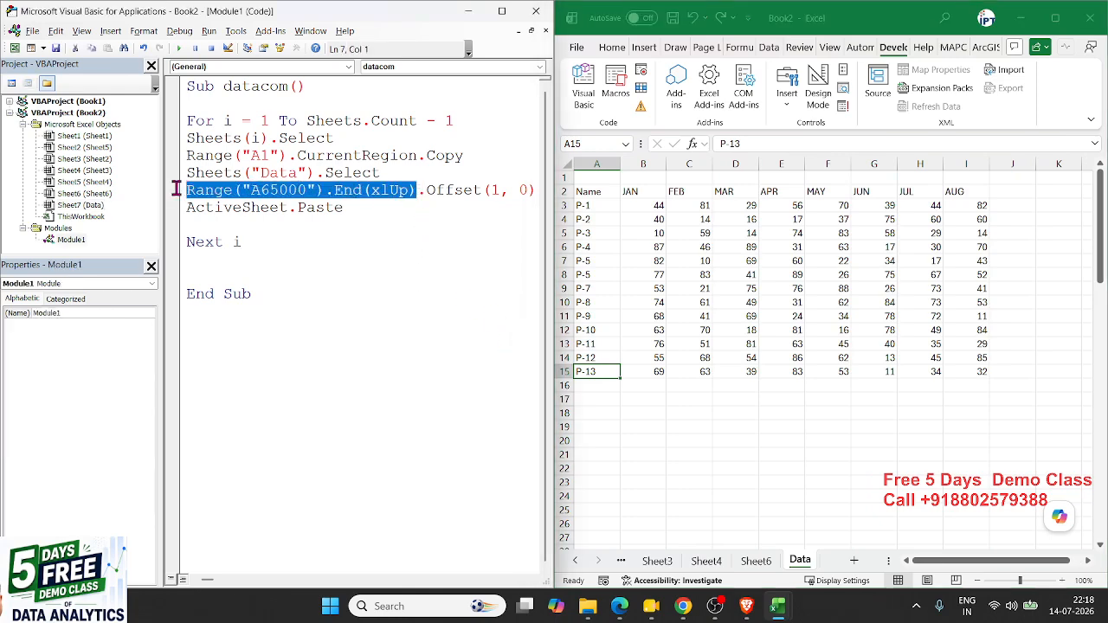
pyautogui.click(604, 371)
pyautogui.press('Down')
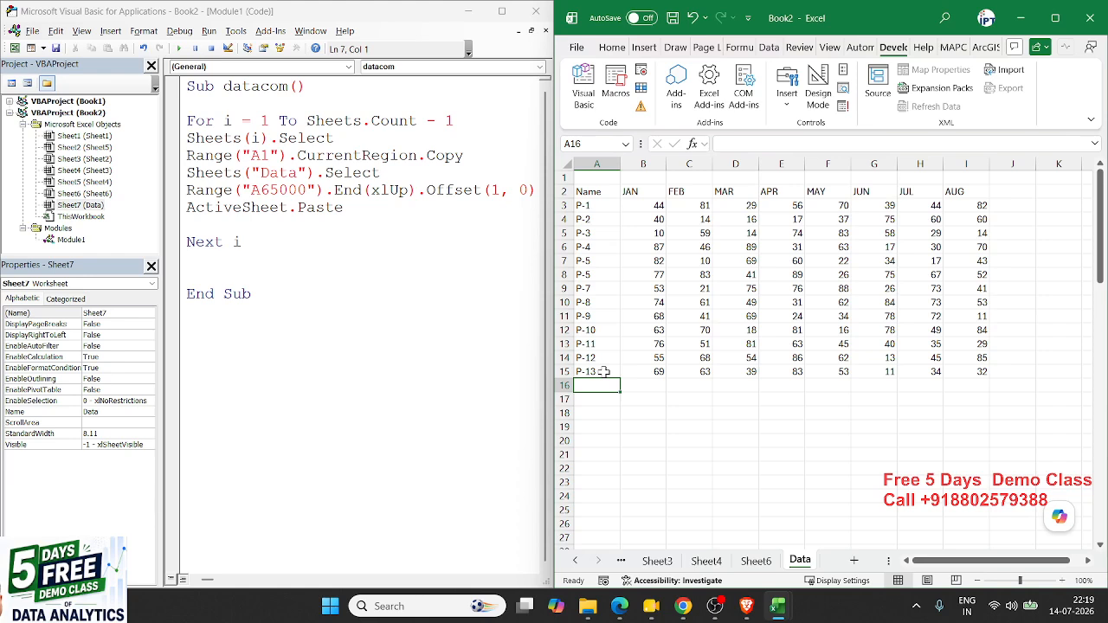
# - Compare the row and column arguments of Offset(1, 0) in the macro with the cells around the table's last filled row
pyautogui.click(452, 187)
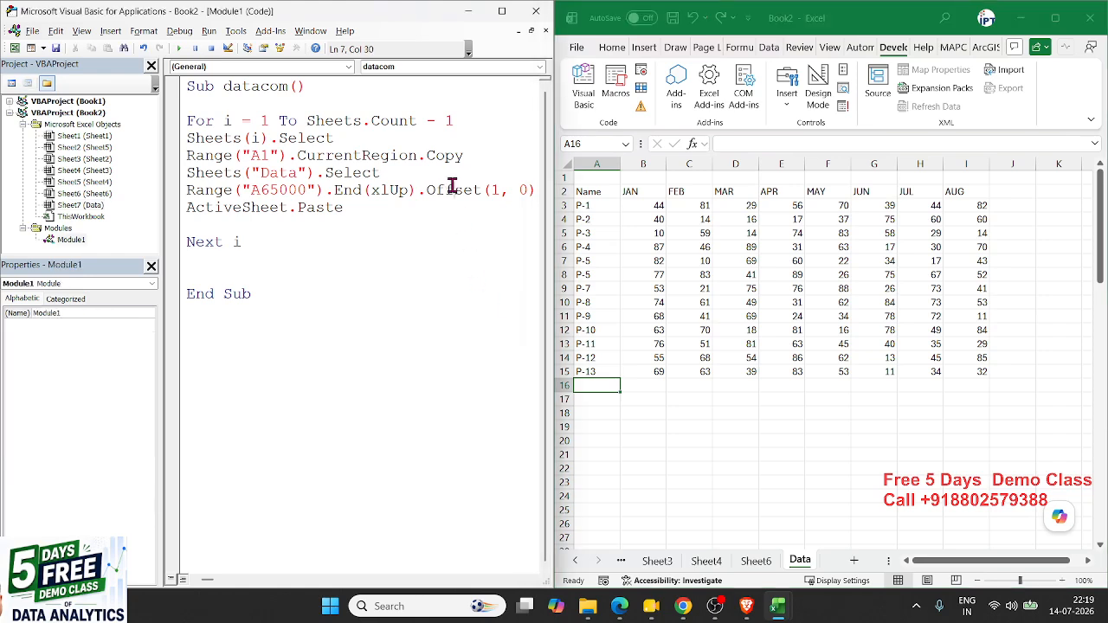
pyautogui.doubleClick(454, 191)
pyautogui.doubleClick(495, 191)
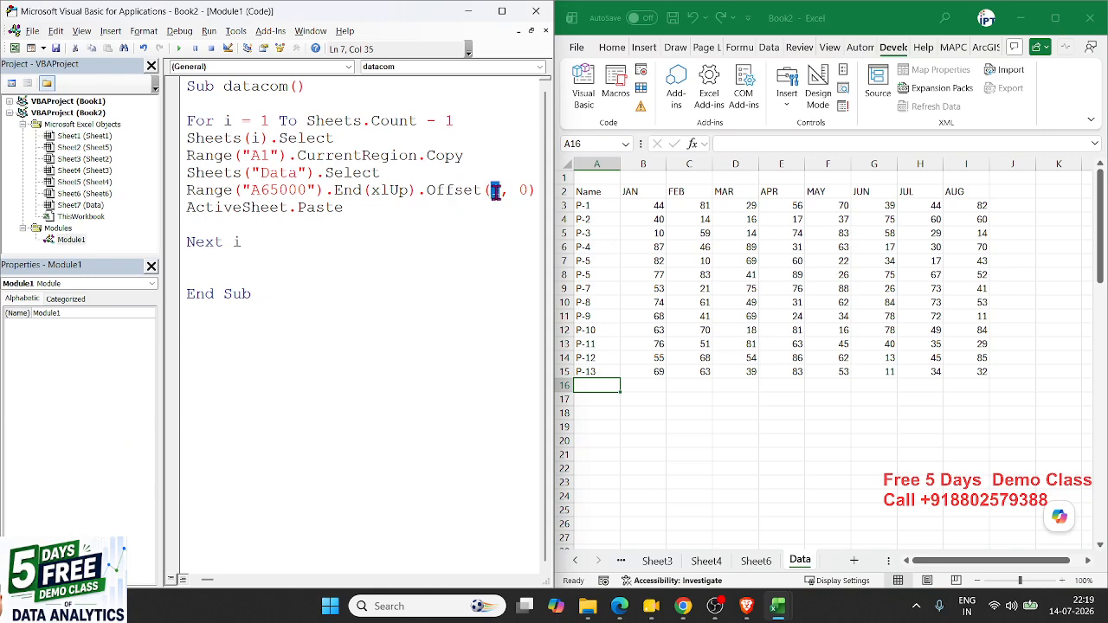
pyautogui.doubleClick(524, 191)
pyautogui.doubleClick(494, 193)
pyautogui.click(519, 193)
pyautogui.doubleClick(520, 191)
pyautogui.doubleClick(496, 191)
pyautogui.doubleClick(523, 190)
pyautogui.click(592, 371)
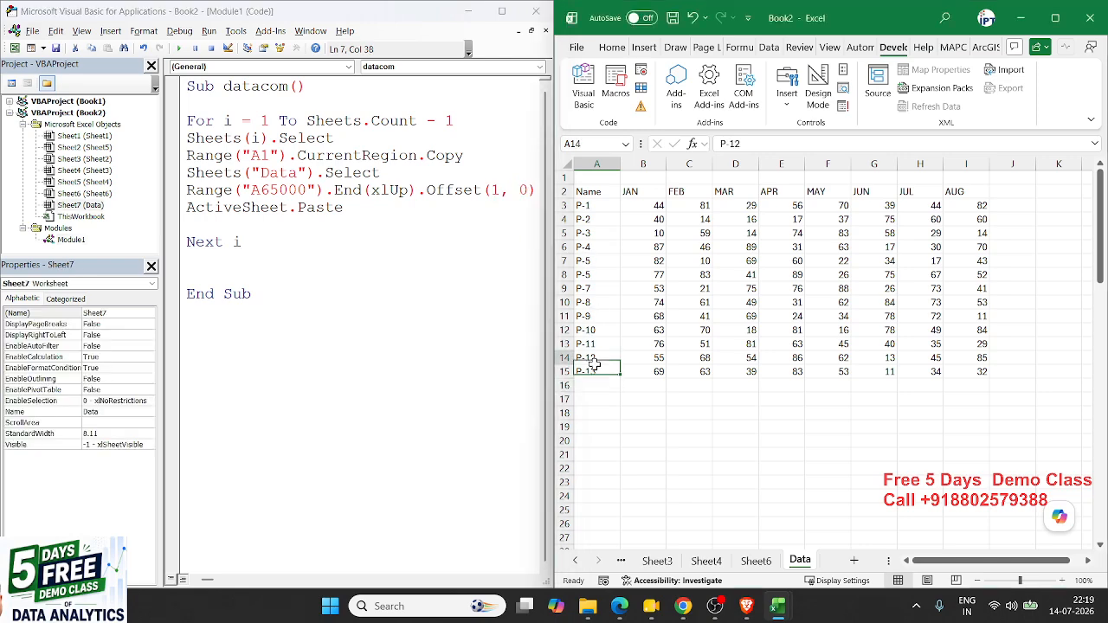
pyautogui.click(592, 381)
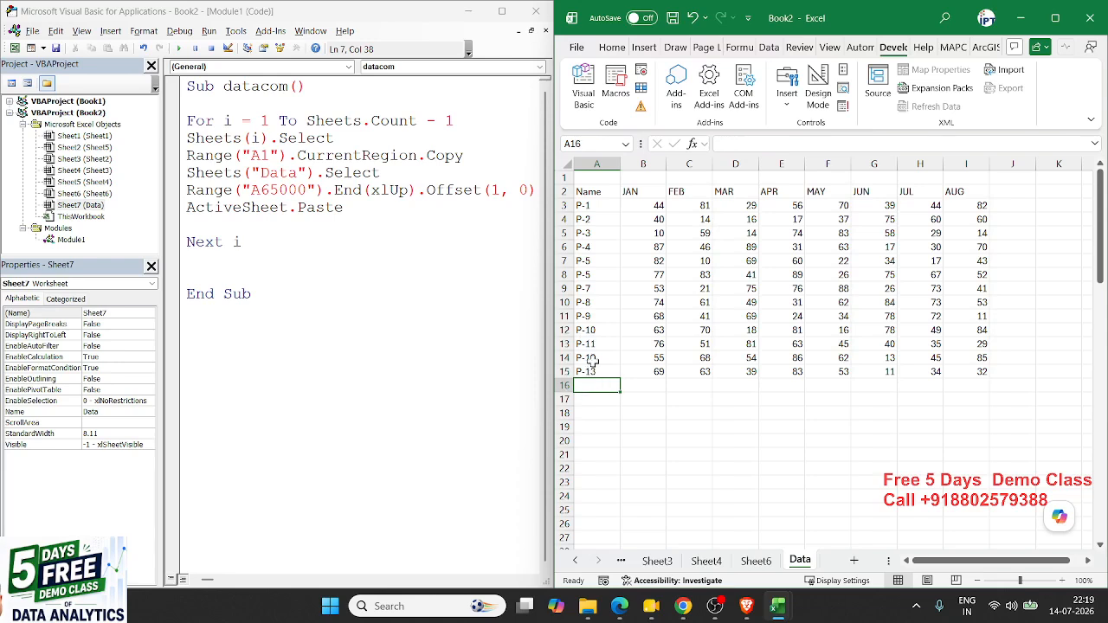
pyautogui.moveTo(592, 371); pyautogui.dragTo(960, 185)
pyautogui.click(592, 387)
# - Run the datacom macro again and check the appended tables from the top of the Data sheet
pyautogui.click(211, 228)
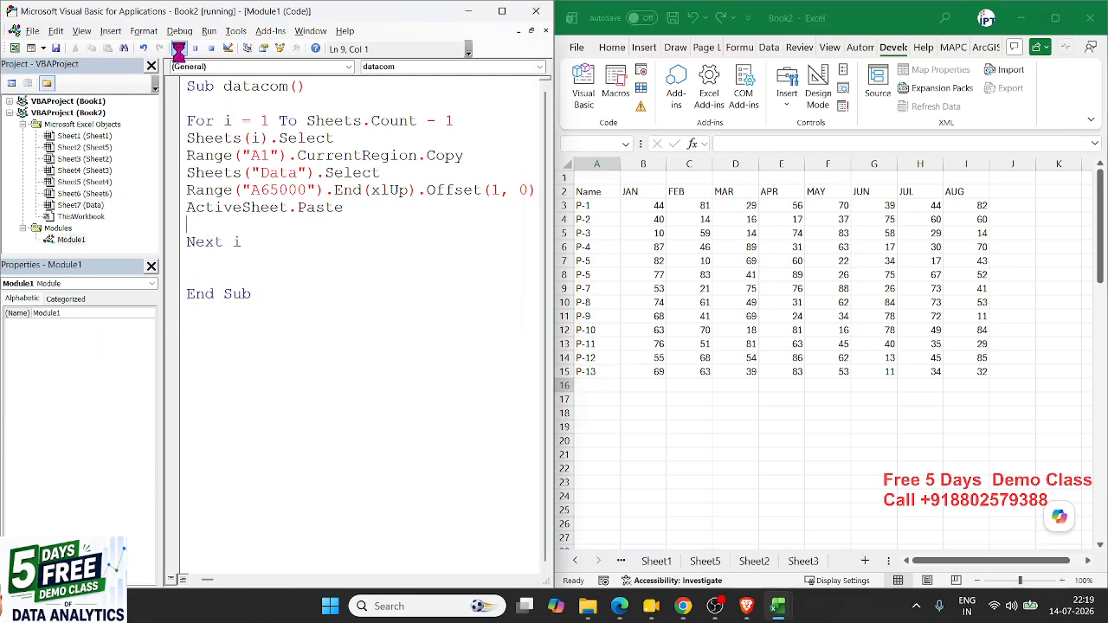
pyautogui.click(179, 48)
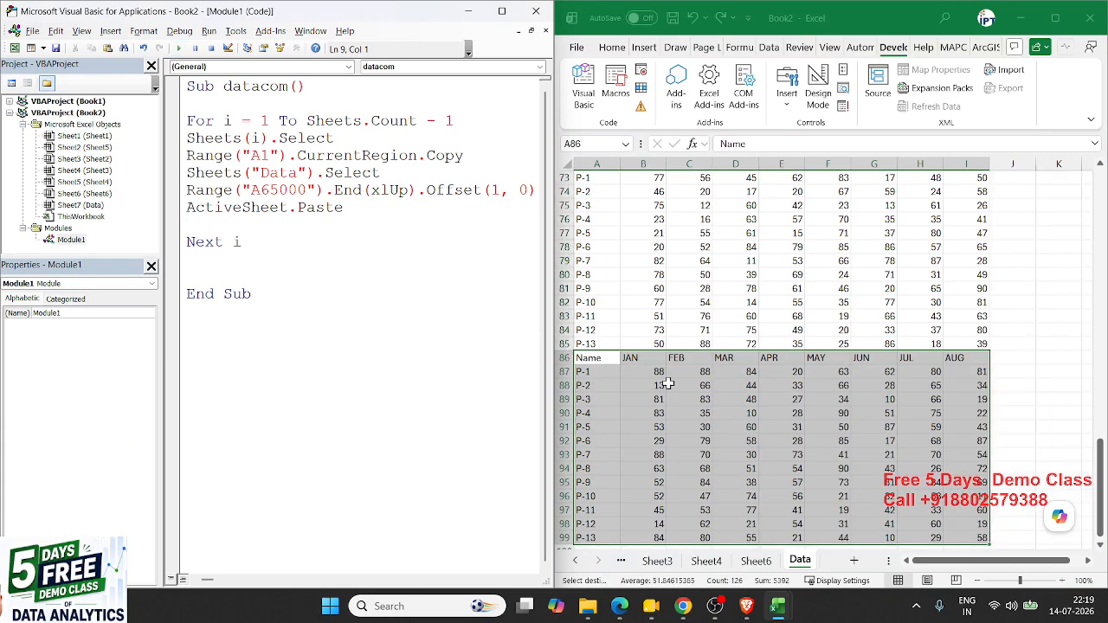
pyautogui.click(703, 372)
pyautogui.scroll(20, 708, 371)
pyautogui.scroll(3, 708, 371)
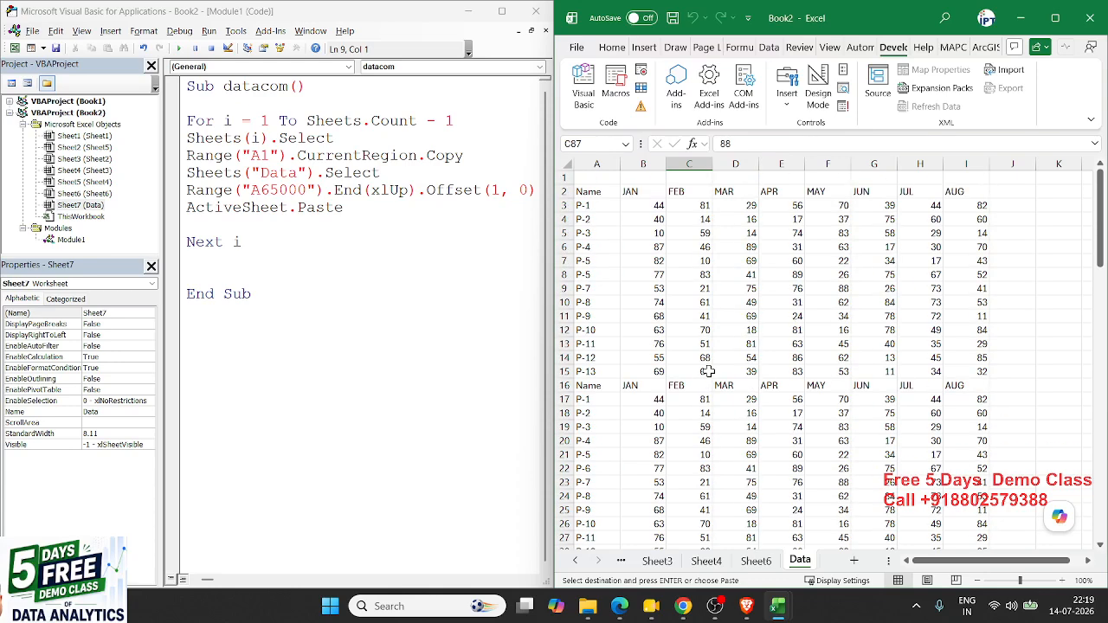
# - Add the statement ActiveCell.EntireRow.Delete after the paste line inside the loop to remove each repeated header row
pyautogui.click(228, 220)
pyautogui.write('act')
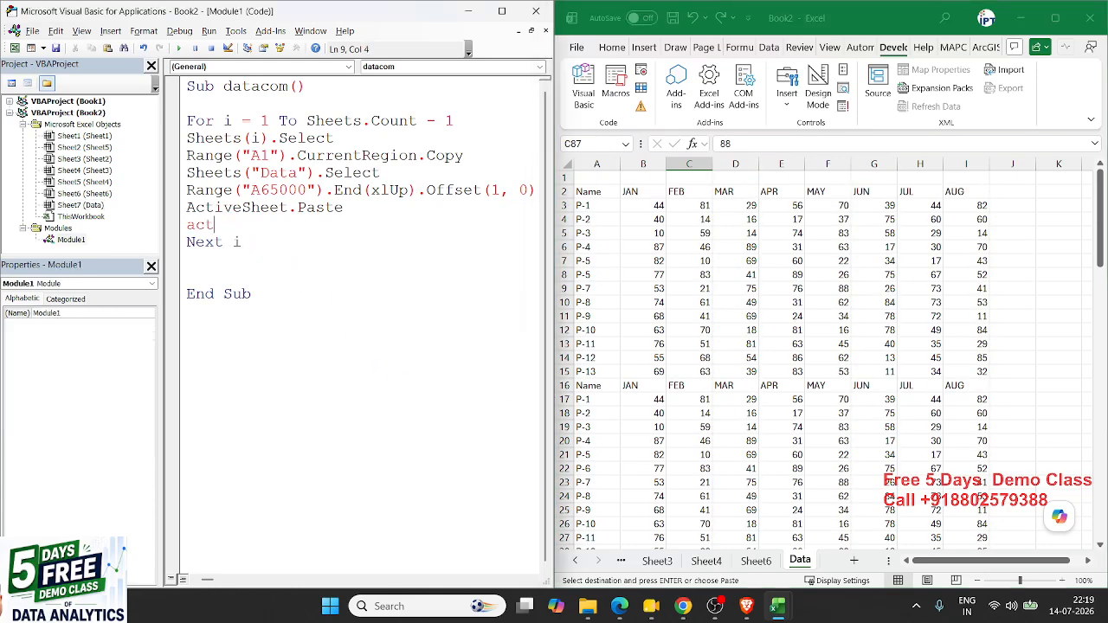
pyautogui.write('ivecell.EntireRow.Delete')
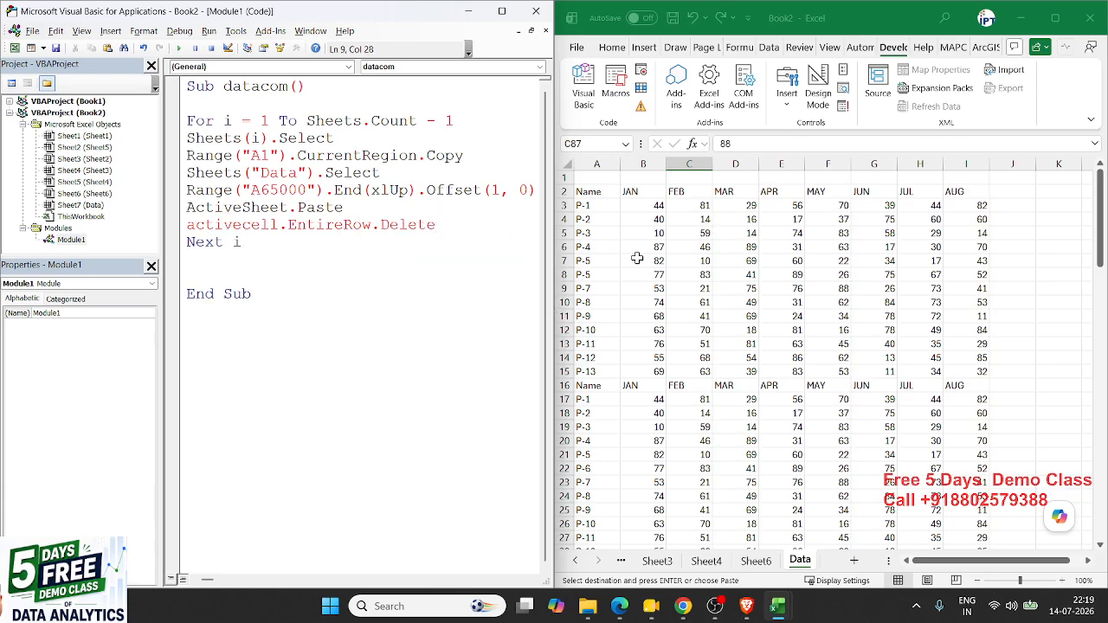
# - Copy the header row starting at A2 on the Data sheet into row 1, starting at A1
pyautogui.click(586, 192)
pyautogui.hotkey('ctrl', 'shift', 'Right')
pyautogui.hotkey('ctrl', 'c')
pyautogui.press('Up')
pyautogui.press('Return')
# - Clear all data below the header row on the Data sheet, from A2 downwards
pyautogui.press('Down')
pyautogui.hotkey('ctrl', 'shift', 'Right')
pyautogui.hotkey('ctrl', 'shift', 'Down')
pyautogui.press('Delete')
# - Run the datacom macro to consolidate the sheets under a single header, and check the Data sheet from the top
pyautogui.click(393, 191)
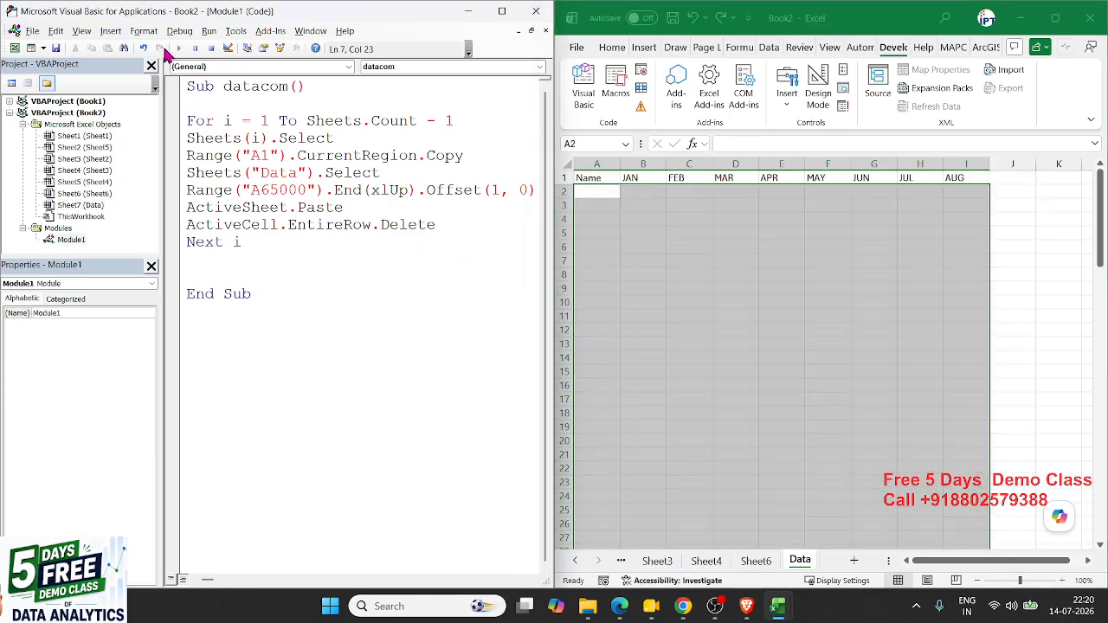
pyautogui.click(181, 49)
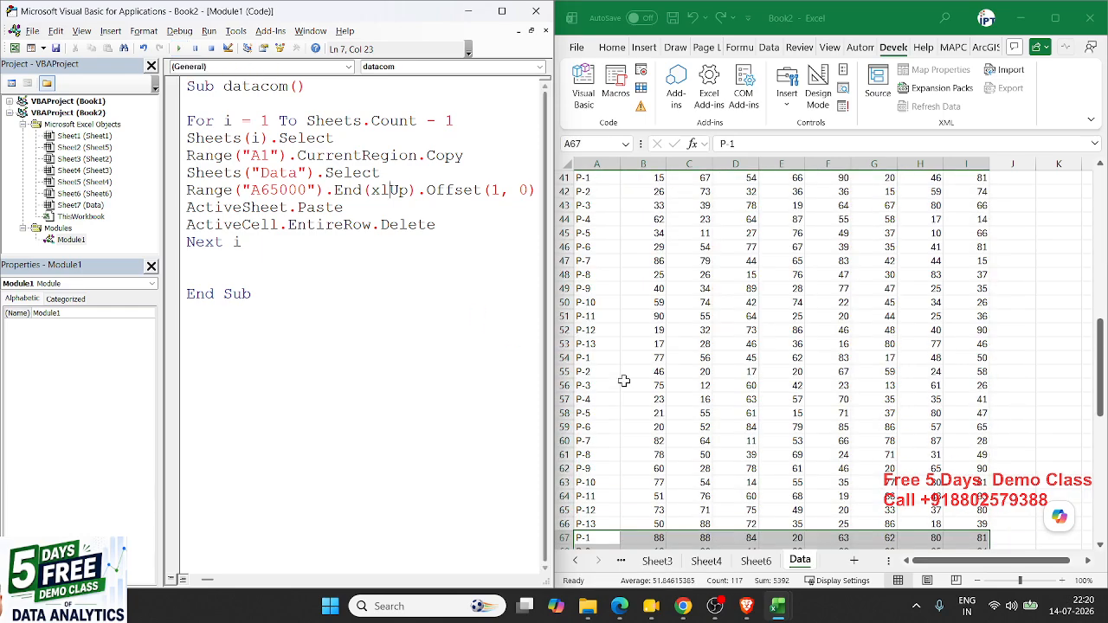
pyautogui.click(688, 383)
pyautogui.scroll(13, 688, 381)
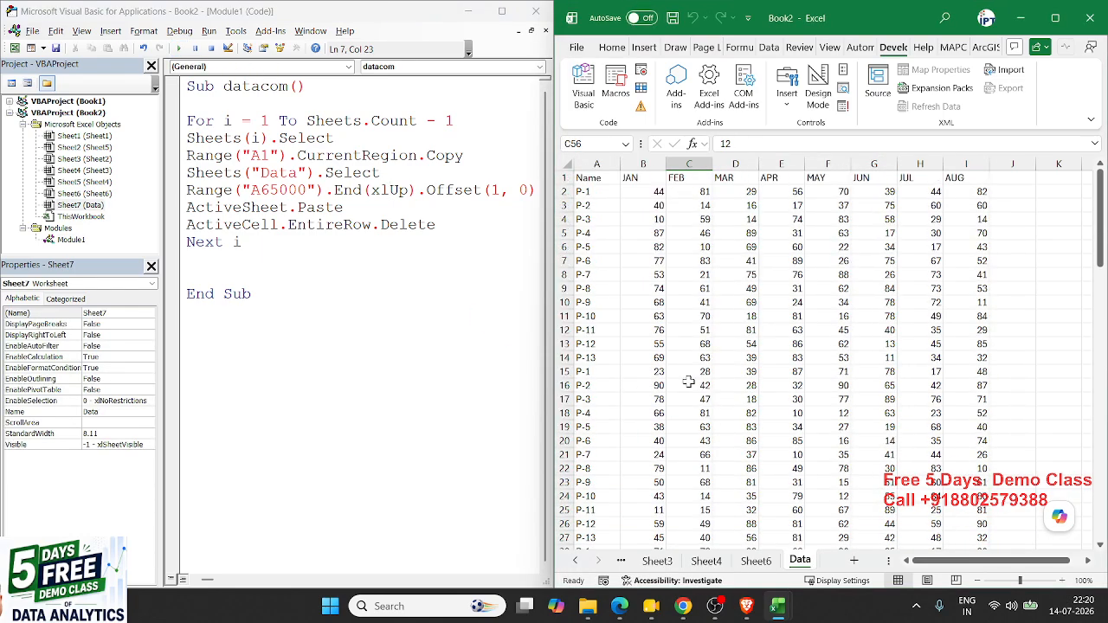
pyautogui.click(412, 363)
pyautogui.moveTo(775, 608)
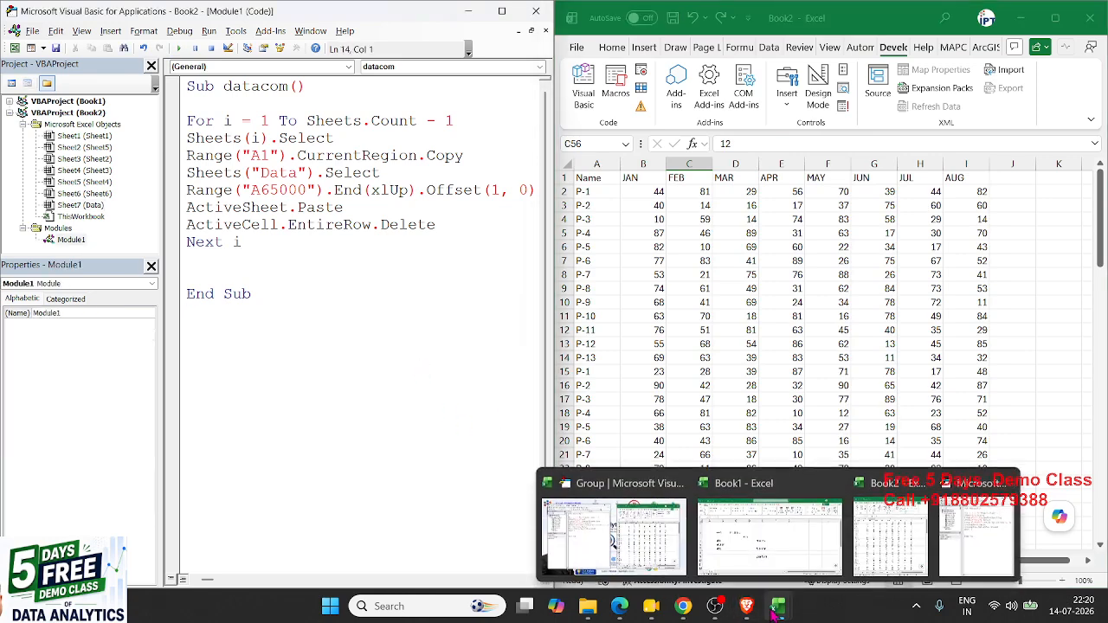
# - Switch to the Book1 workbook, add a new worksheet and enlarge its view
pyautogui.click(747, 566)
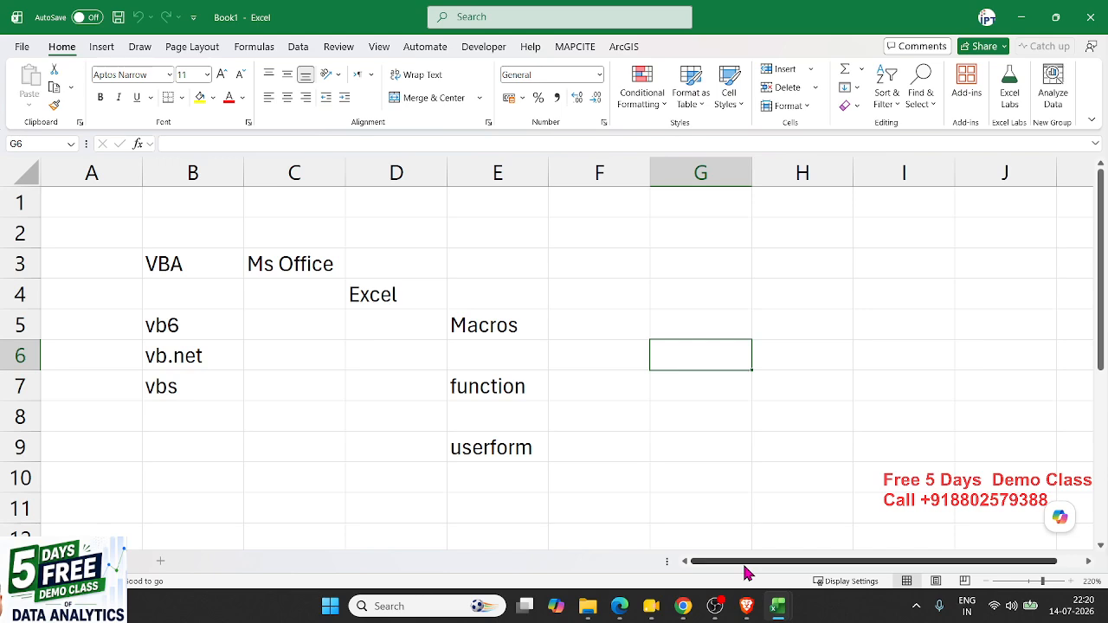
pyautogui.click(519, 390)
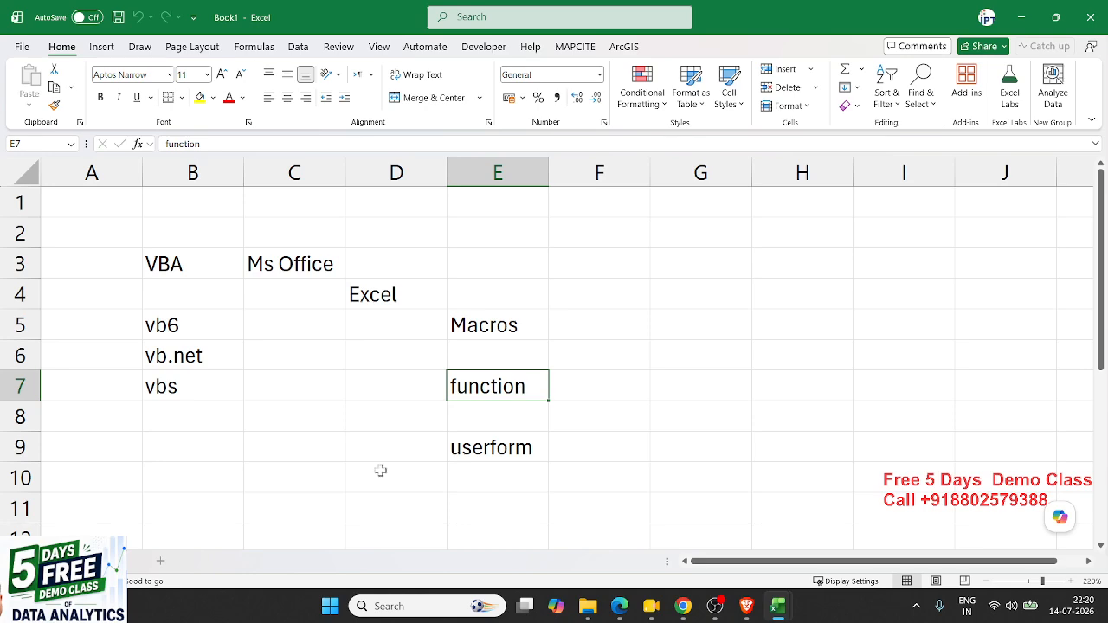
pyautogui.click(160, 561)
pyautogui.scroll(9, 180, 477)
pyautogui.scroll(3, 180, 477)
# - Enter the headers Buy and Sell in A3 and B3, with the values 55 and 65 beneath them
pyautogui.click(159, 294)
pyautogui.write('Buy')
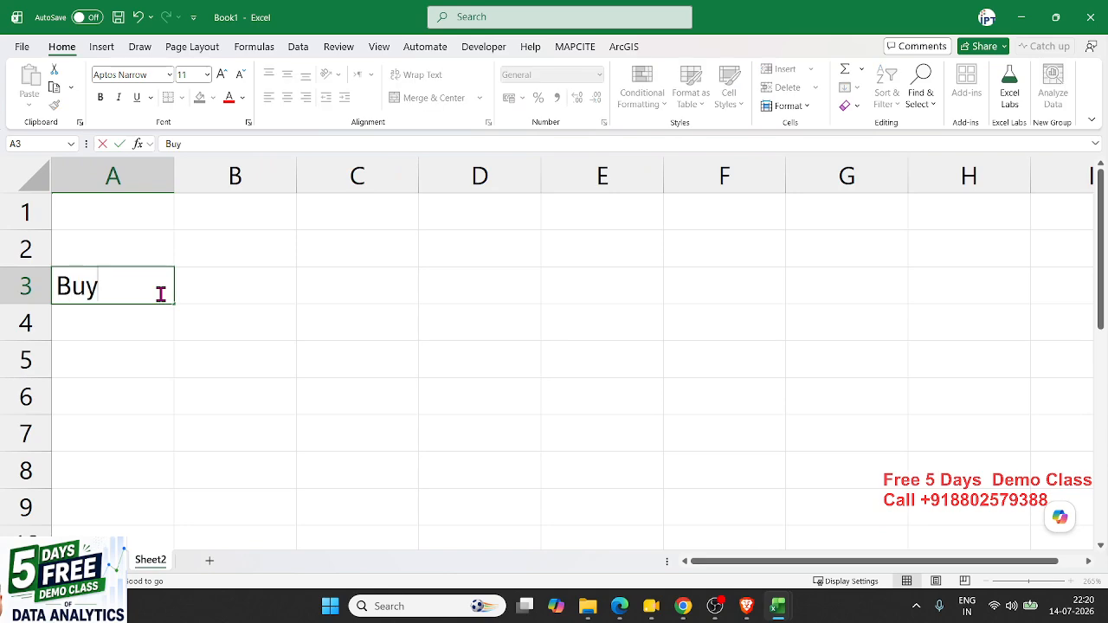
pyautogui.press('Tab')
pyautogui.write('Sell')
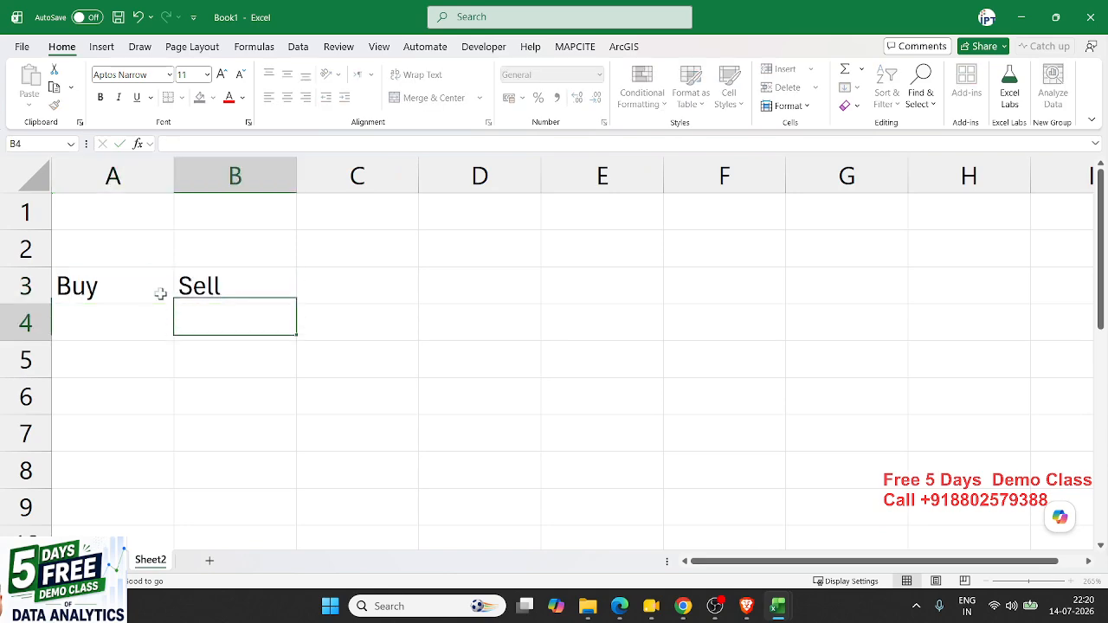
pyautogui.press('Return')
pyautogui.write('55')
pyautogui.press('Tab')
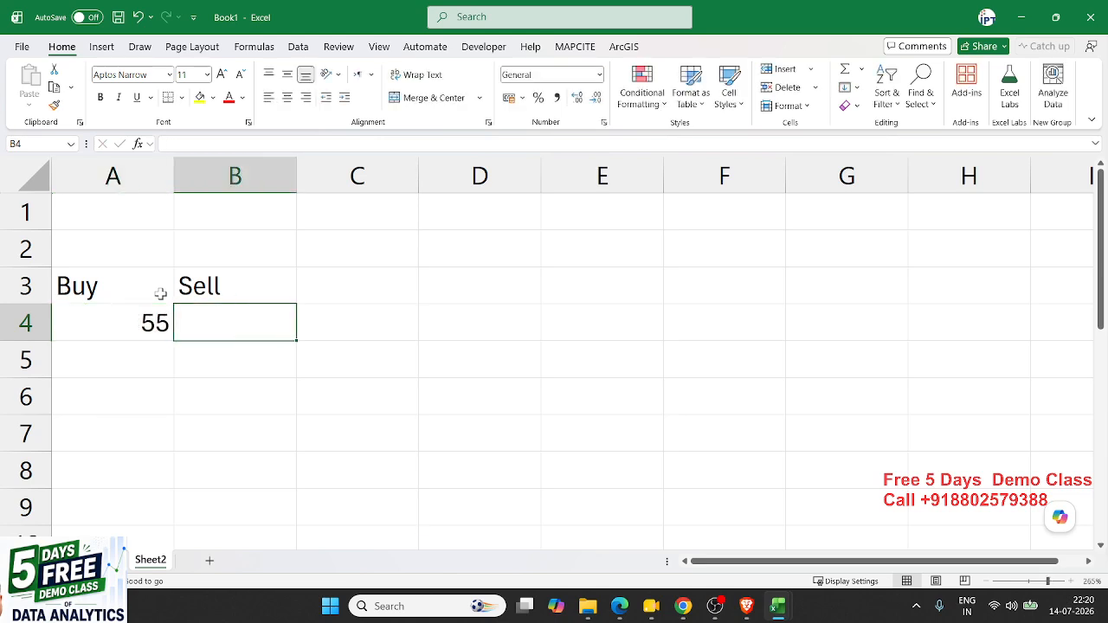
pyautogui.write('65')
pyautogui.press('Tab')
pyautogui.press('Up')
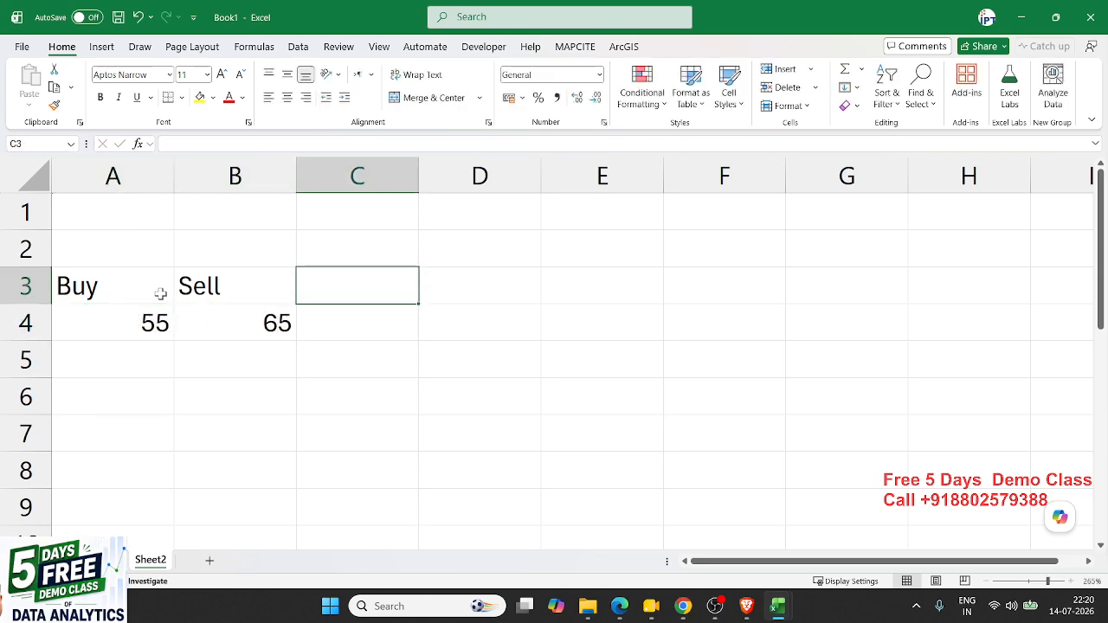
# - Enter the header Profit % in cell C3
pyautogui.write('Profit')
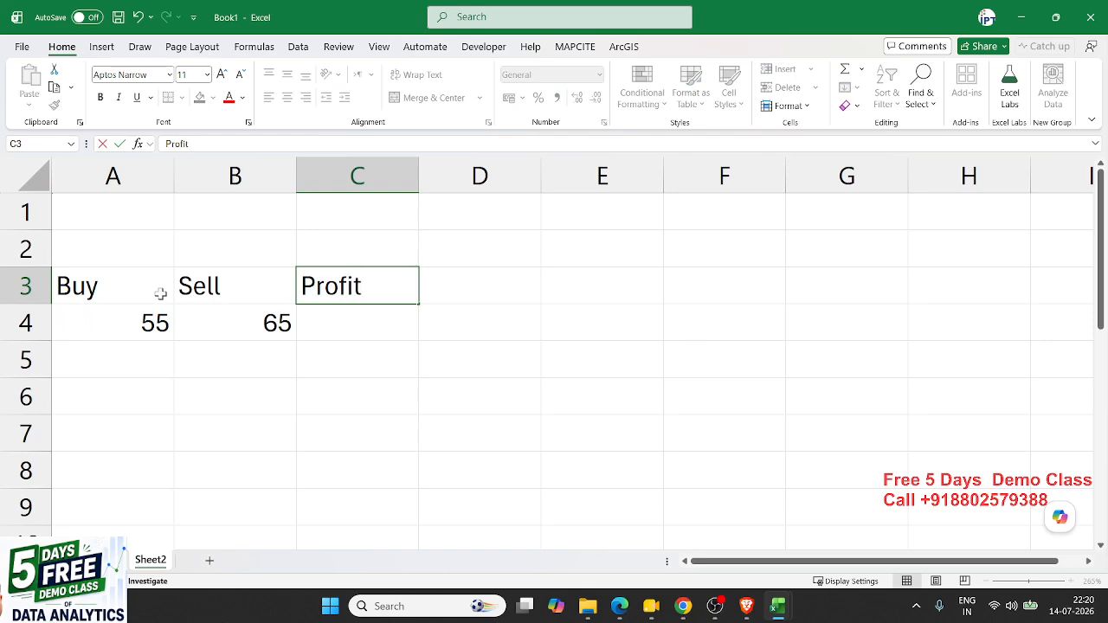
pyautogui.write(' %')
pyautogui.press('Return')
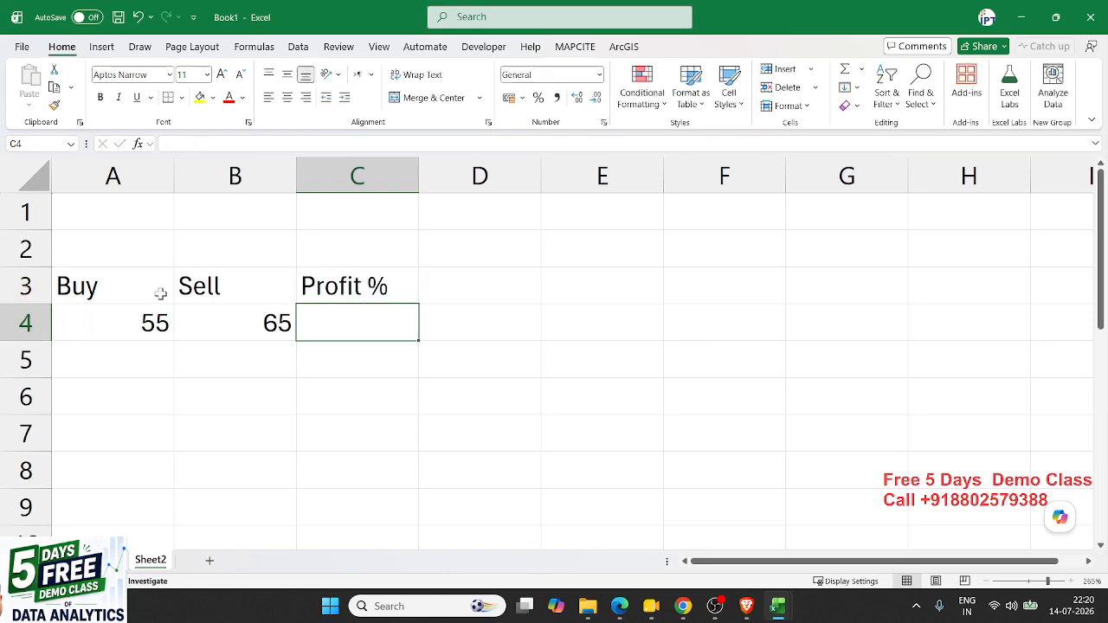
# - Look through the built-in functions matching "pro" from cell C4, and cancel the entry
pyautogui.write('=pro')
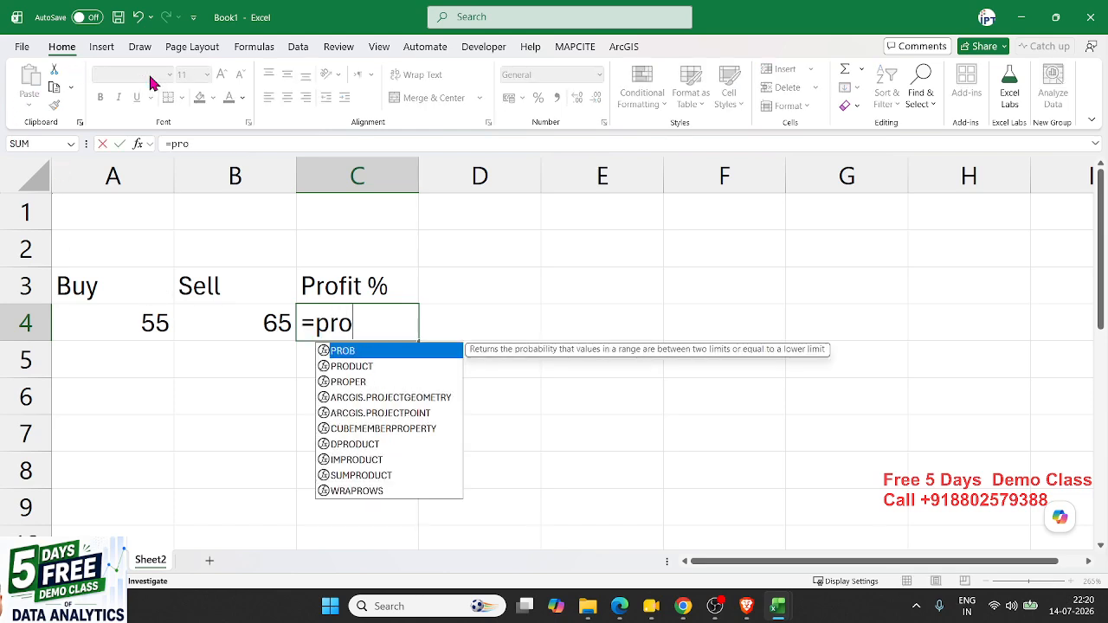
pyautogui.press('Escape')
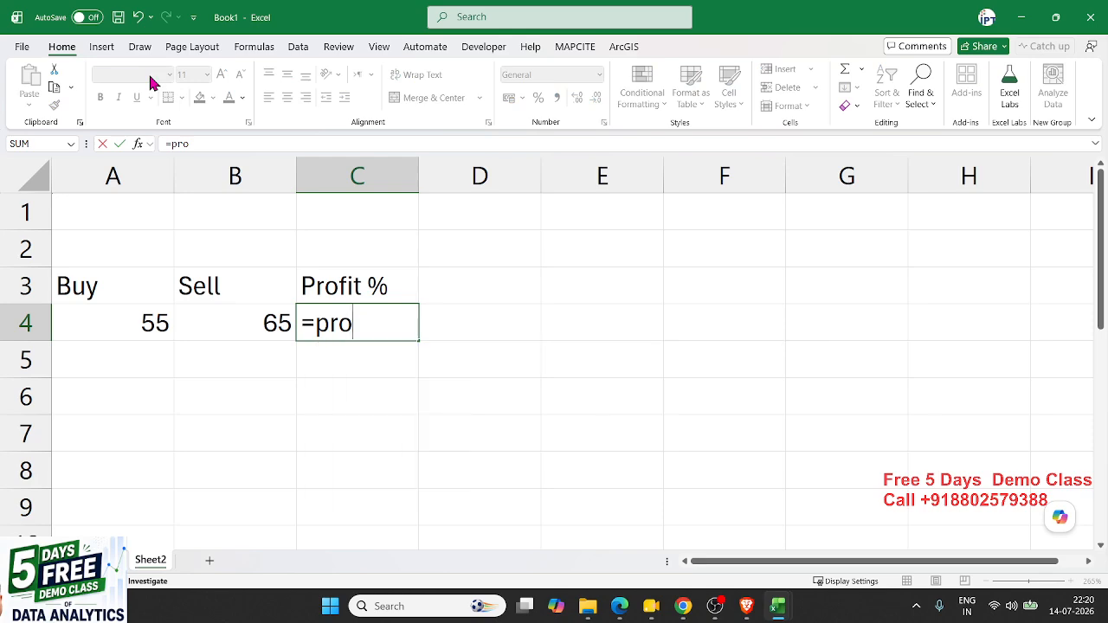
pyautogui.press('Escape')
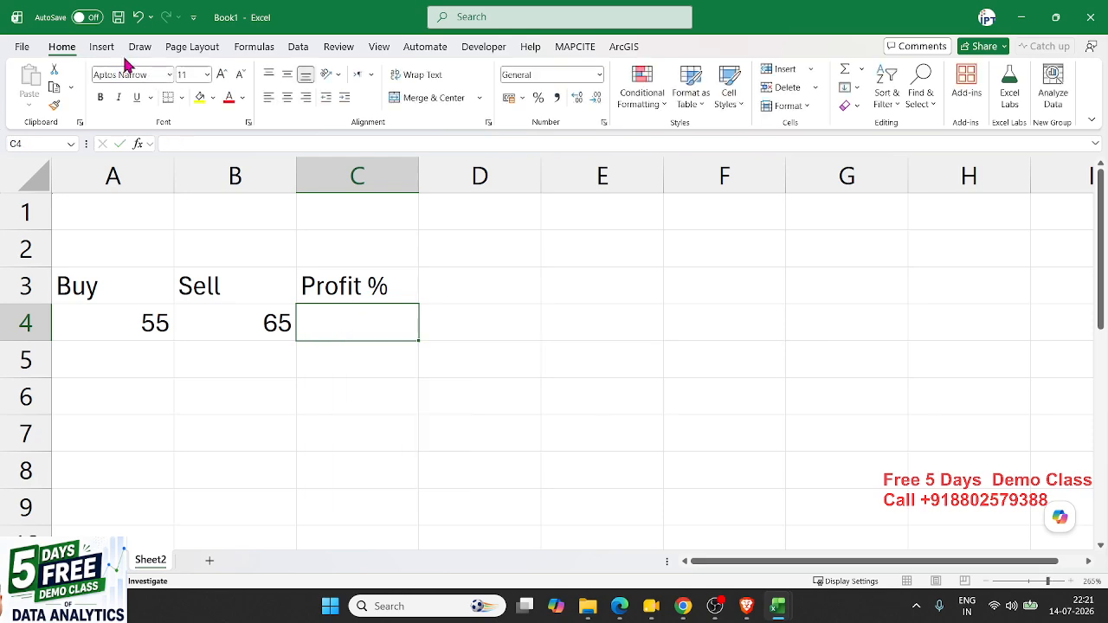
pyautogui.click(140, 50)
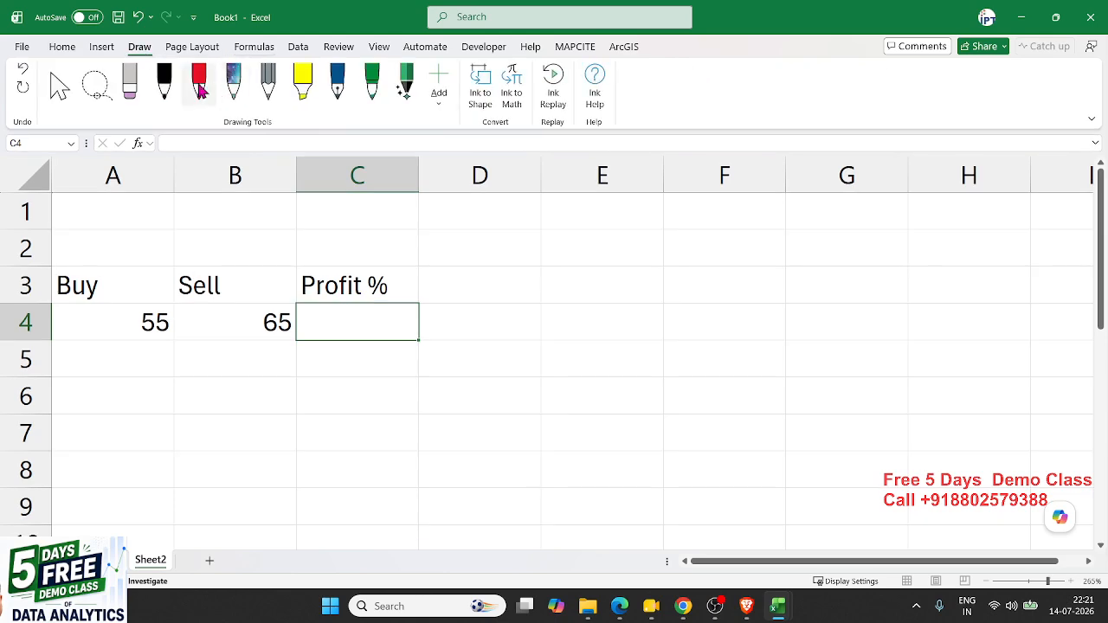
pyautogui.moveTo(562, 268)
pyautogui.mouseDown()
pyautogui.moveTo(562, 348)
pyautogui.moveTo(555, 275)
pyautogui.moveTo(535, 278)
pyautogui.mouseUp()
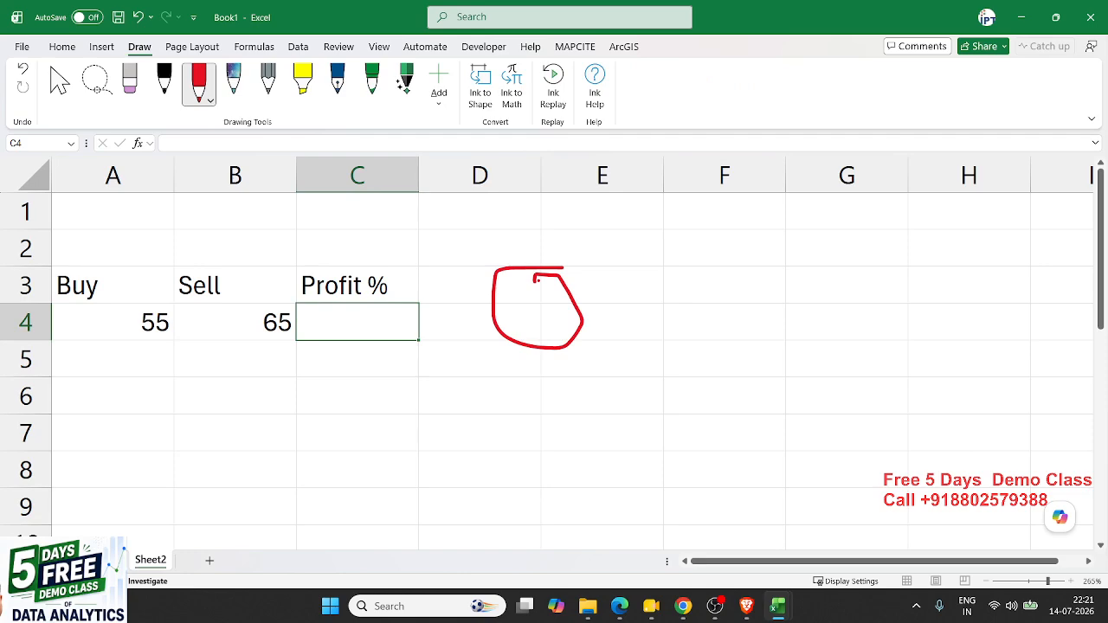
pyautogui.hotkey('ctrl', 'z')
pyautogui.click(545, 274)
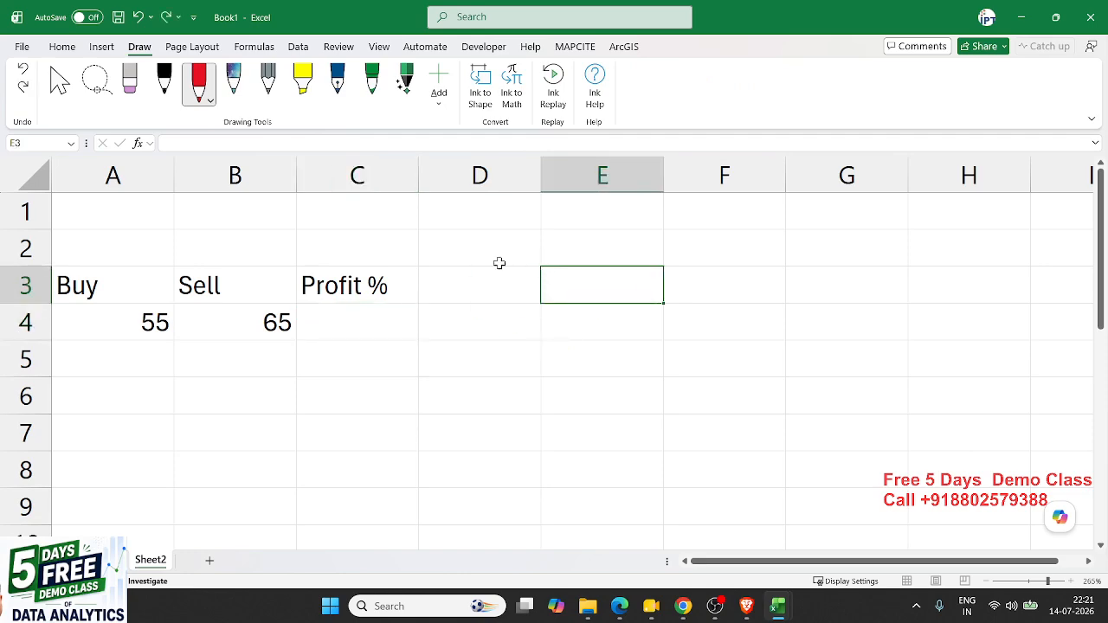
# - Handwrite the profit formula S − B over B in orange ink beside the table, and add a check mark below C4
pyautogui.click(206, 103)
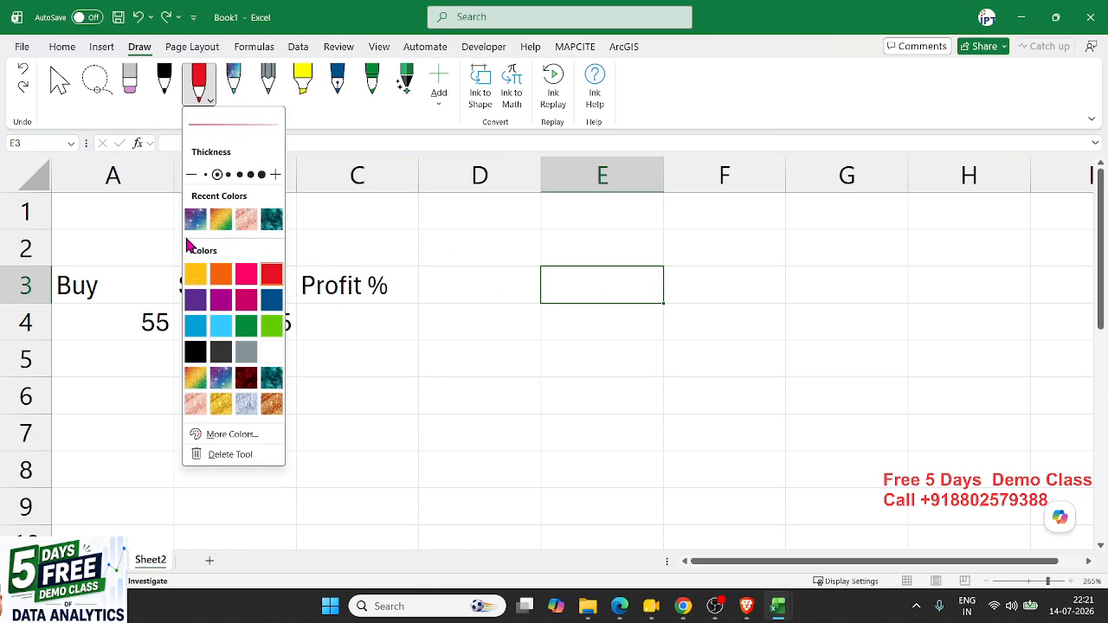
pyautogui.click(221, 274)
pyautogui.moveTo(566, 252); pyautogui.dragTo(522, 348)
pyautogui.moveTo(568, 307); pyautogui.dragTo(625, 304)
pyautogui.moveTo(666, 258)
pyautogui.mouseDown()
pyautogui.moveTo(674, 335)
pyautogui.moveTo(732, 250)
pyautogui.moveTo(744, 333)
pyautogui.moveTo(701, 337)
pyautogui.mouseUp()
pyautogui.moveTo(520, 374); pyautogui.dragTo(706, 355)
pyautogui.moveTo(602, 382)
pyautogui.mouseDown()
pyautogui.moveTo(612, 431)
pyautogui.moveTo(623, 406)
pyautogui.moveTo(590, 435)
pyautogui.mouseUp()
pyautogui.moveTo(346, 353); pyautogui.dragTo(426, 343)
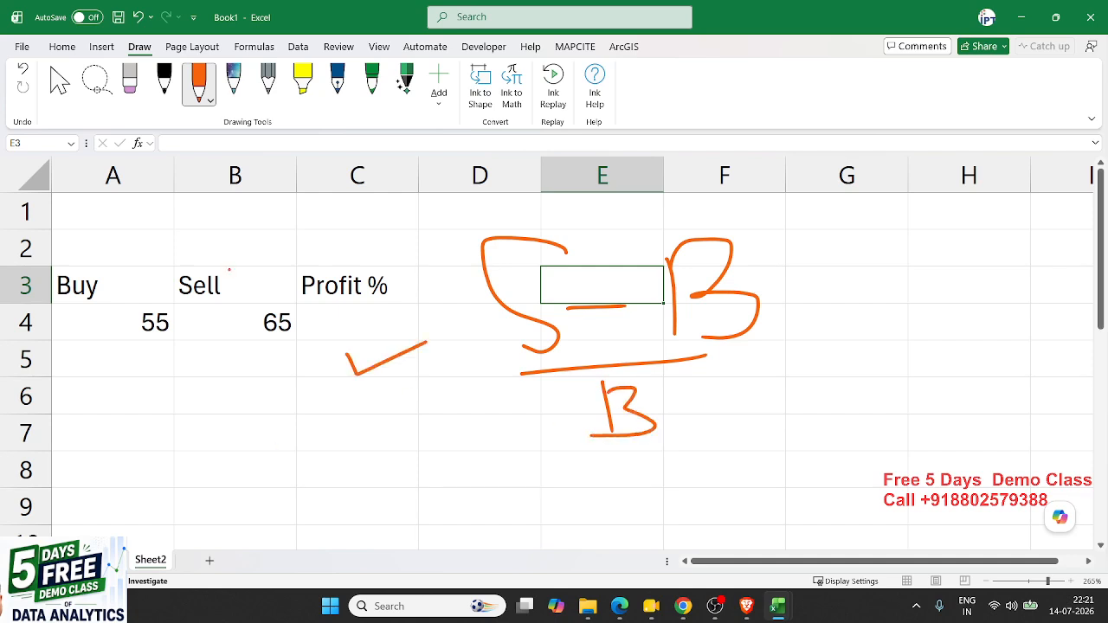
# - Leave ink drawing and enter the profit formula =(B4-A4)/A4 in cell C4
pyautogui.click(60, 84)
pyautogui.click(344, 319)
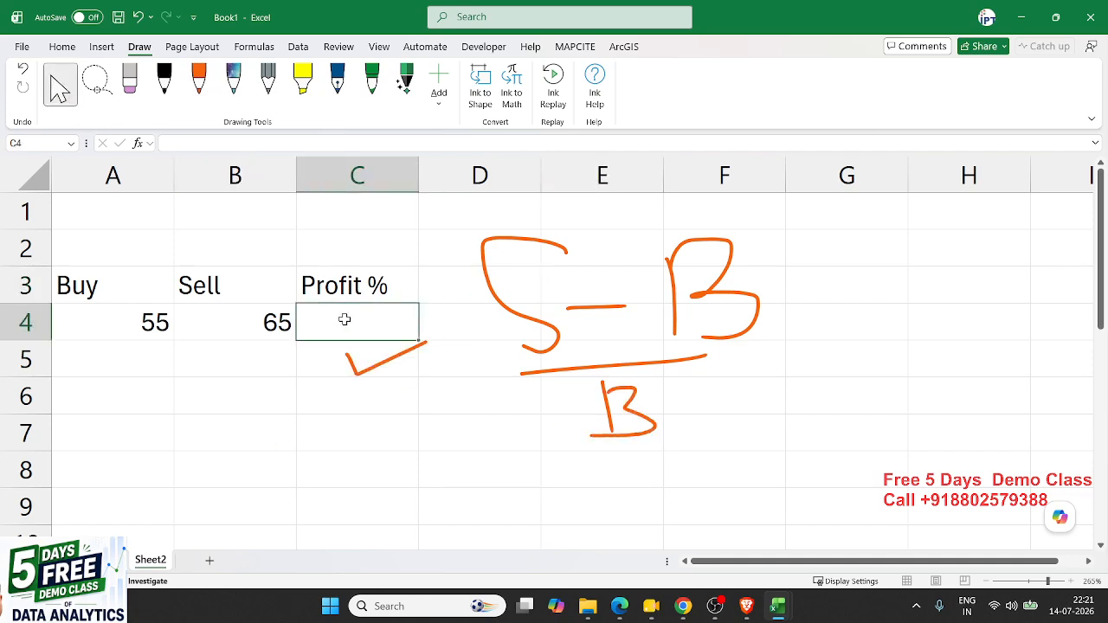
pyautogui.write('=(')
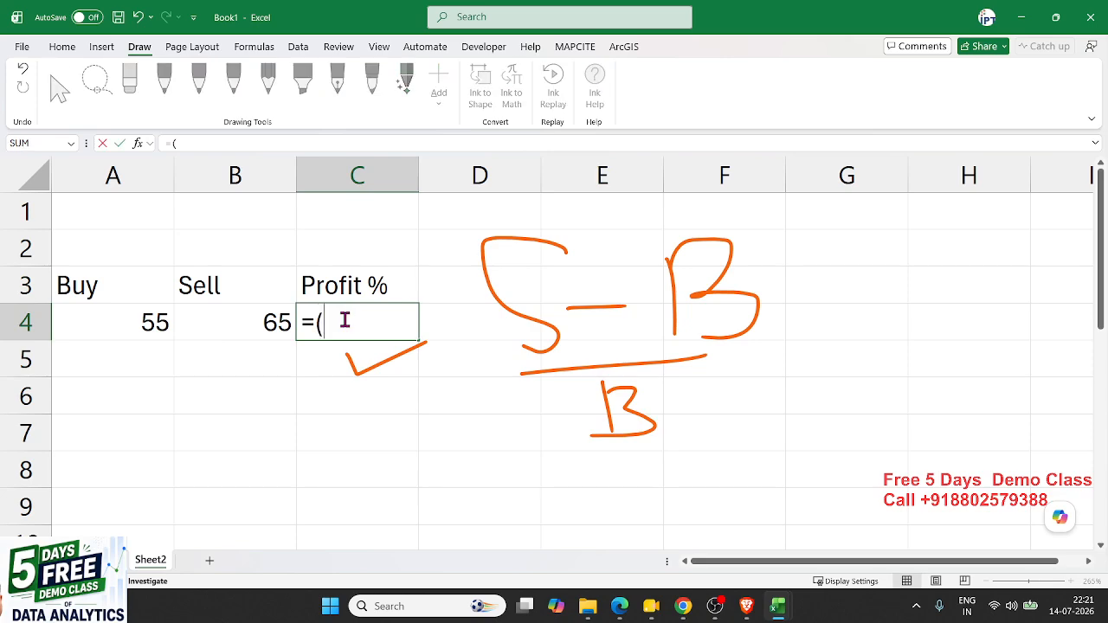
pyautogui.press('Left')
pyautogui.write('-')
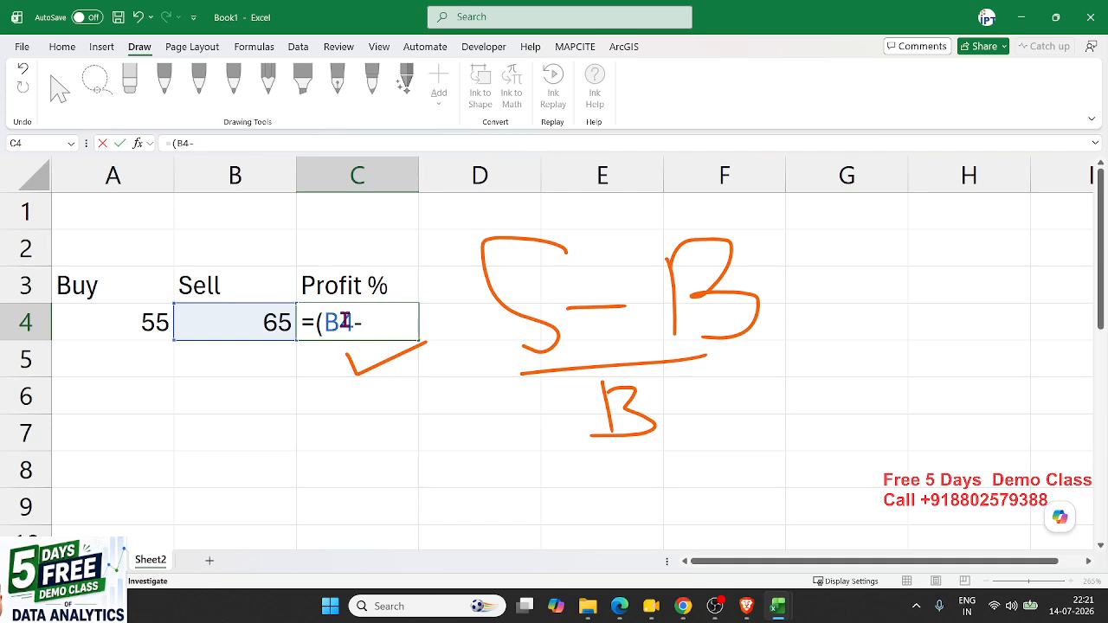
pyautogui.press('Left')
pyautogui.press('Left')
pyautogui.write(')/')
pyautogui.press('Left')
pyautogui.press('Left')
pyautogui.hotkey('ctrl', 'Return')
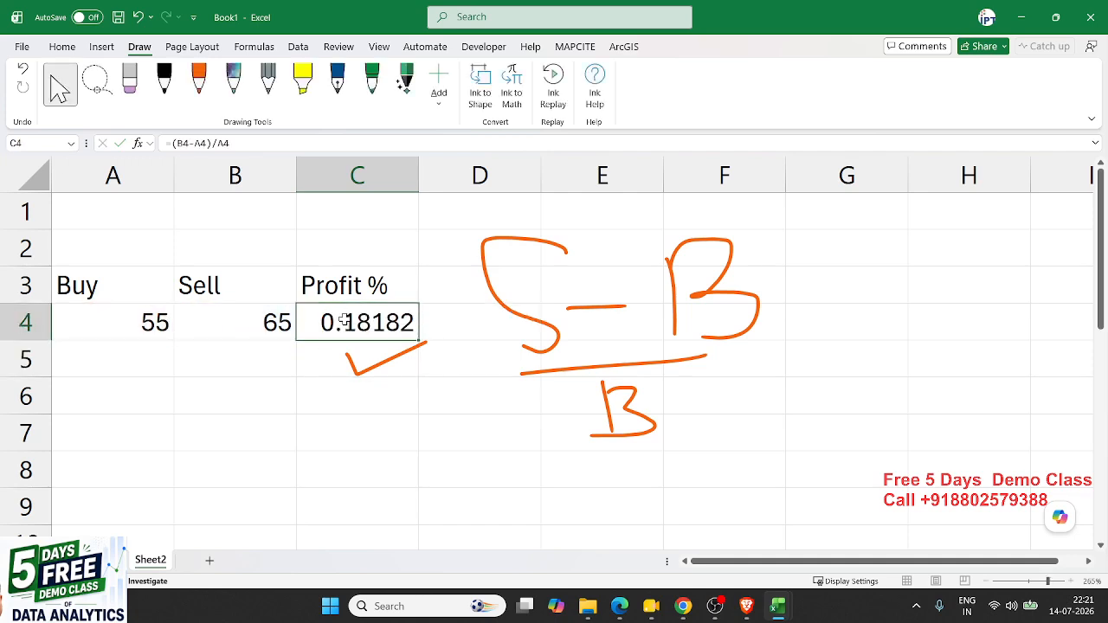
# - Format the profit result in C4 as a percentage and review its formula
pyautogui.doubleClick(344, 322)
pyautogui.press('Escape')
pyautogui.click(63, 45)
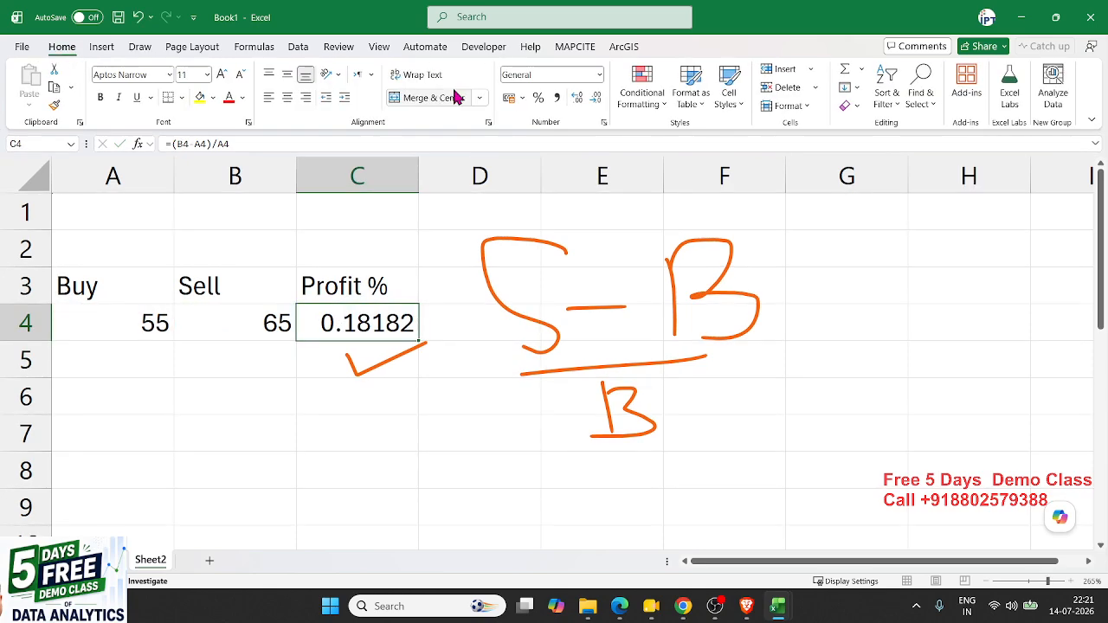
pyautogui.click(539, 98)
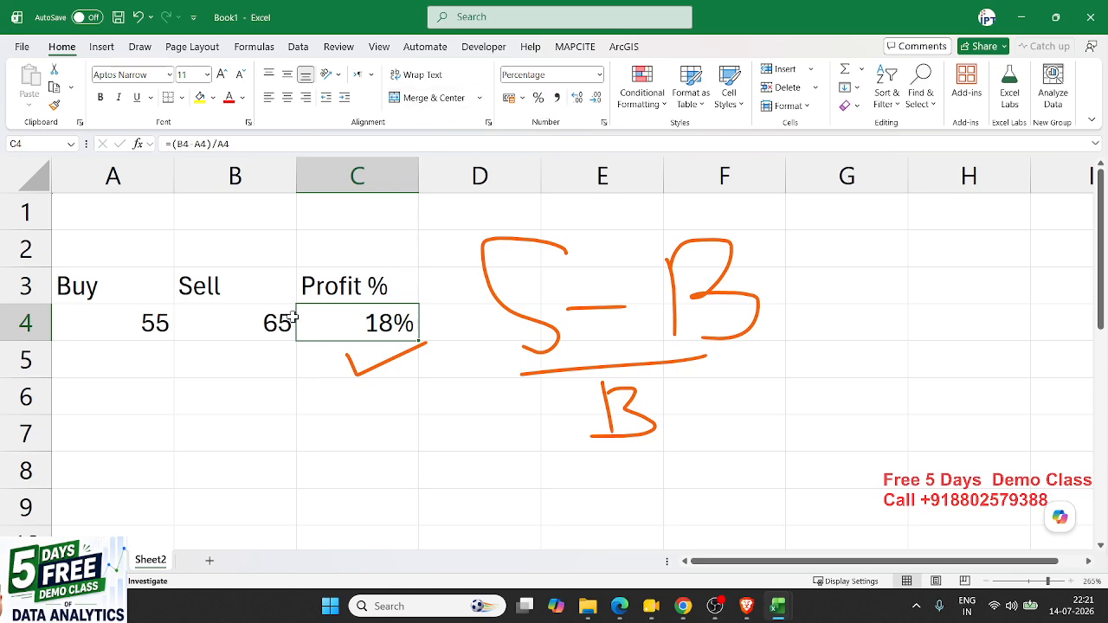
pyautogui.doubleClick(323, 322)
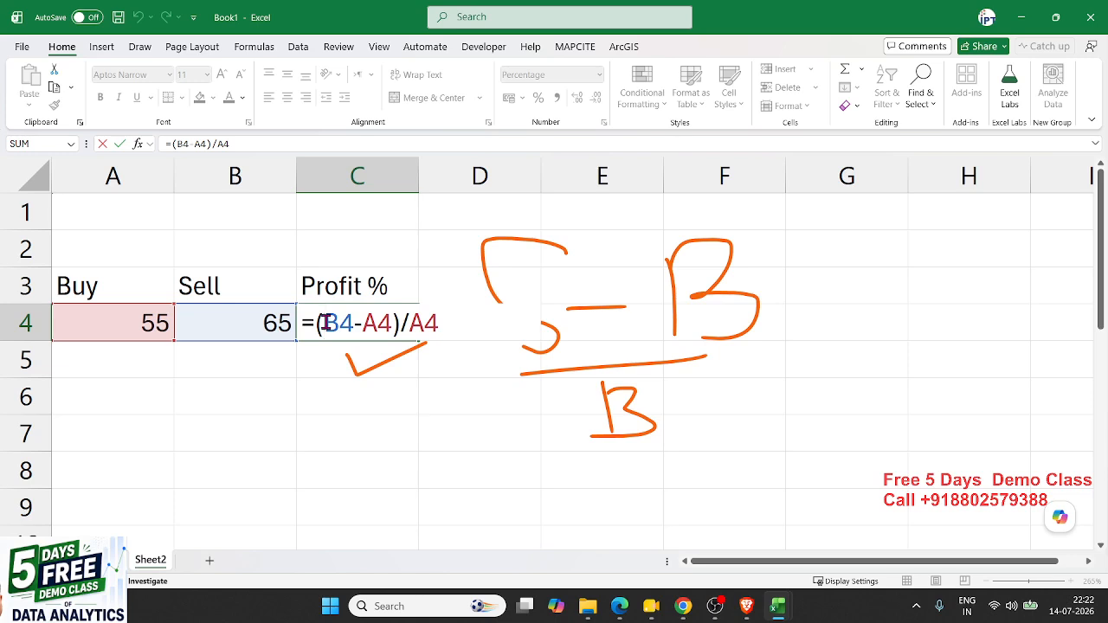
pyautogui.press('Return')
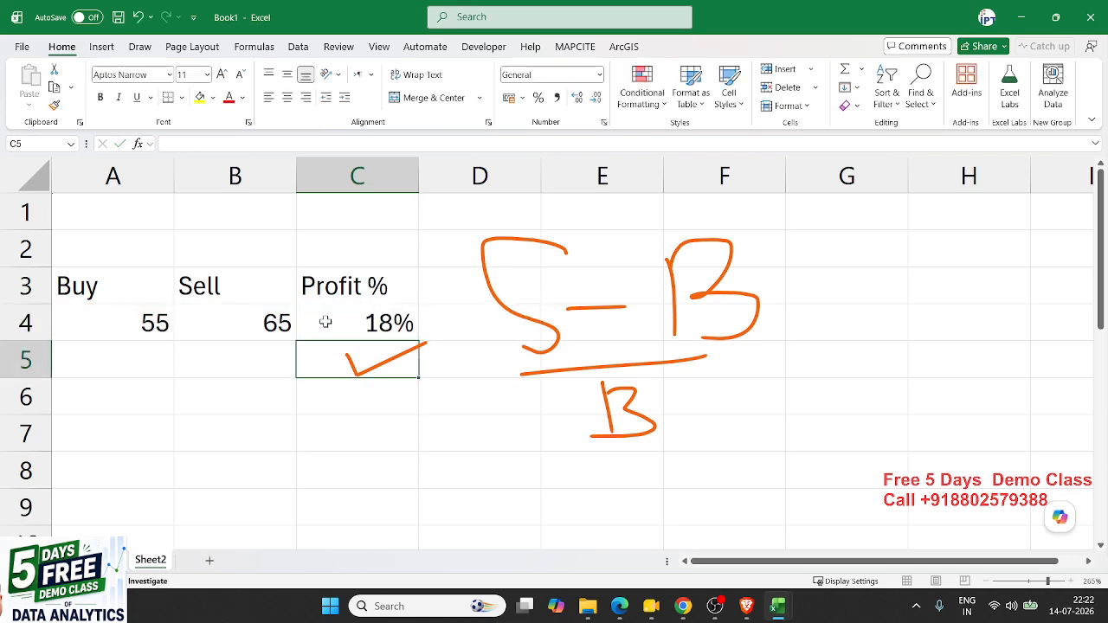
# - Start a LAMBDA formula in cell B6 with the parameters Buy and Sell
pyautogui.click(227, 400)
pyautogui.write('=')
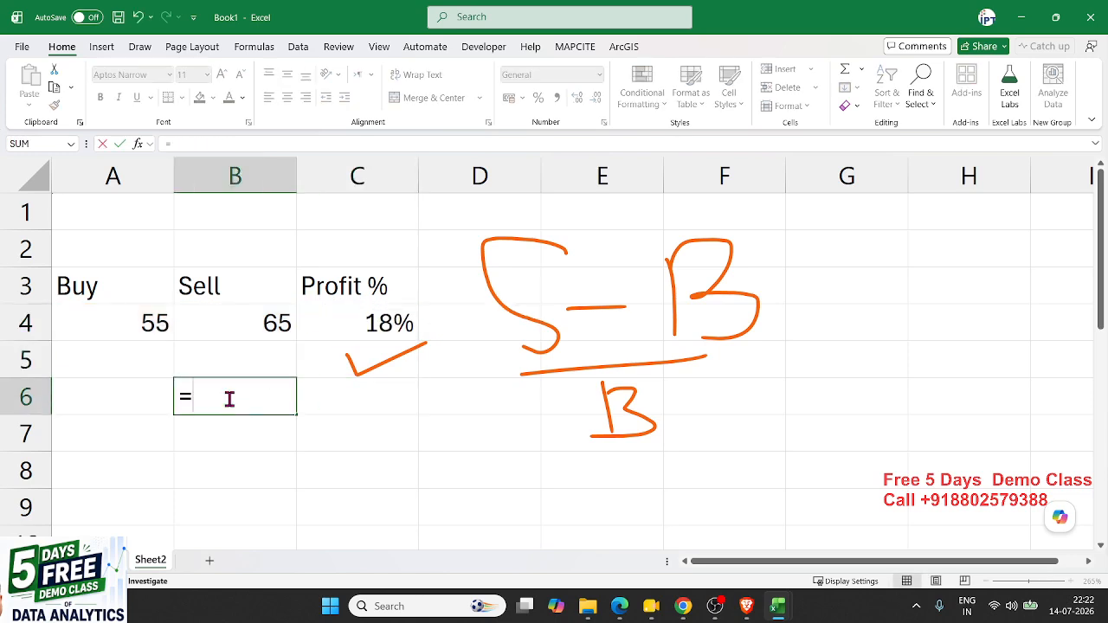
pyautogui.write('lam')
pyautogui.press('Tab')
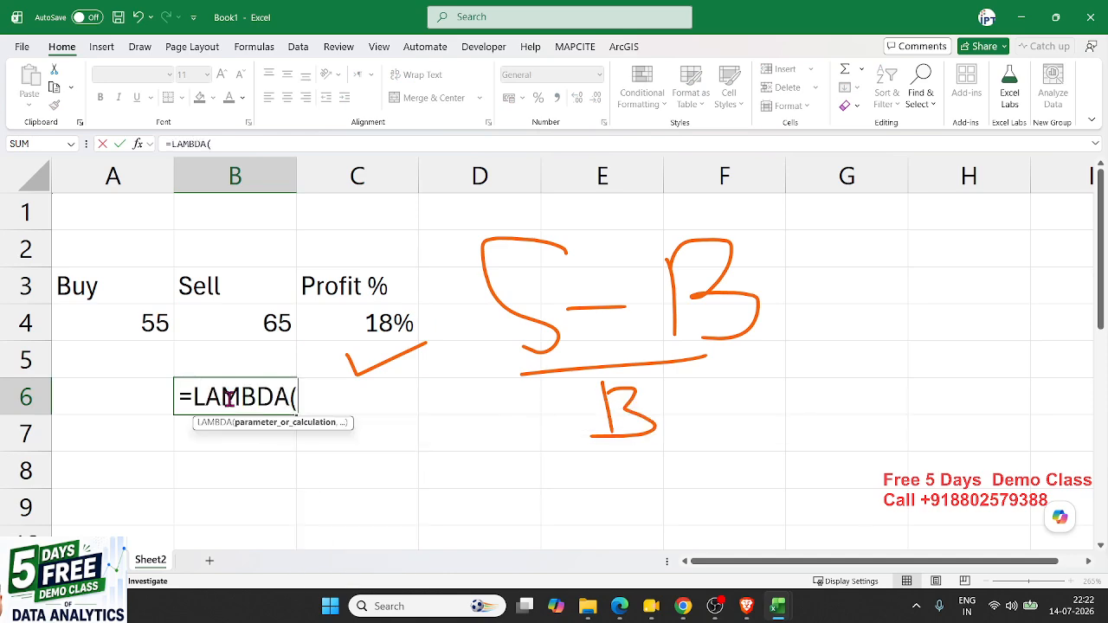
pyautogui.write('B')
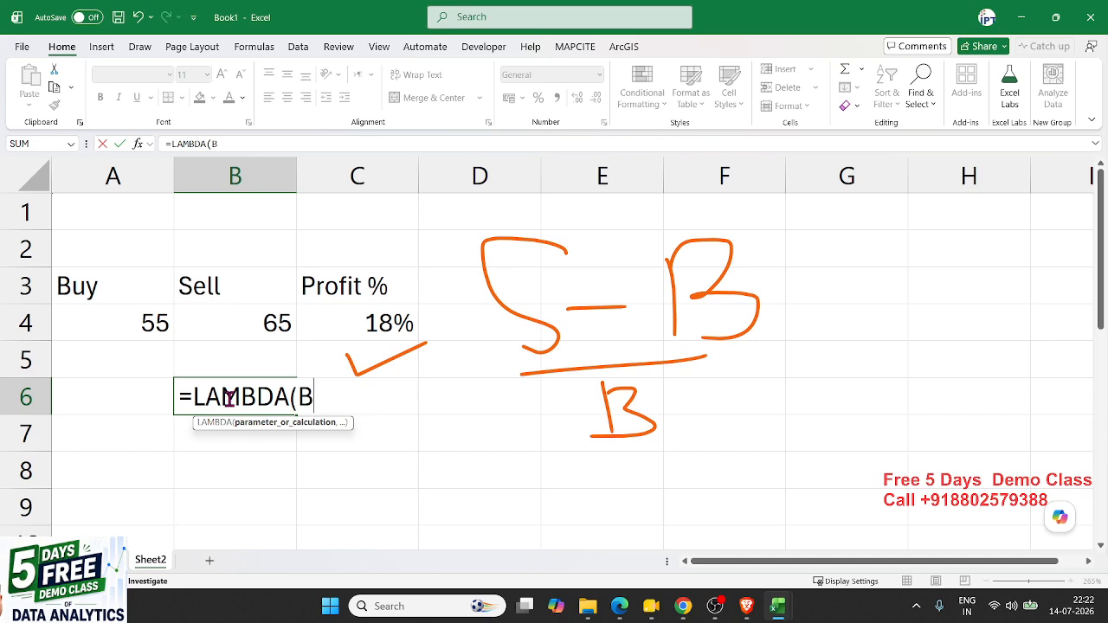
pyautogui.write('uy,S')
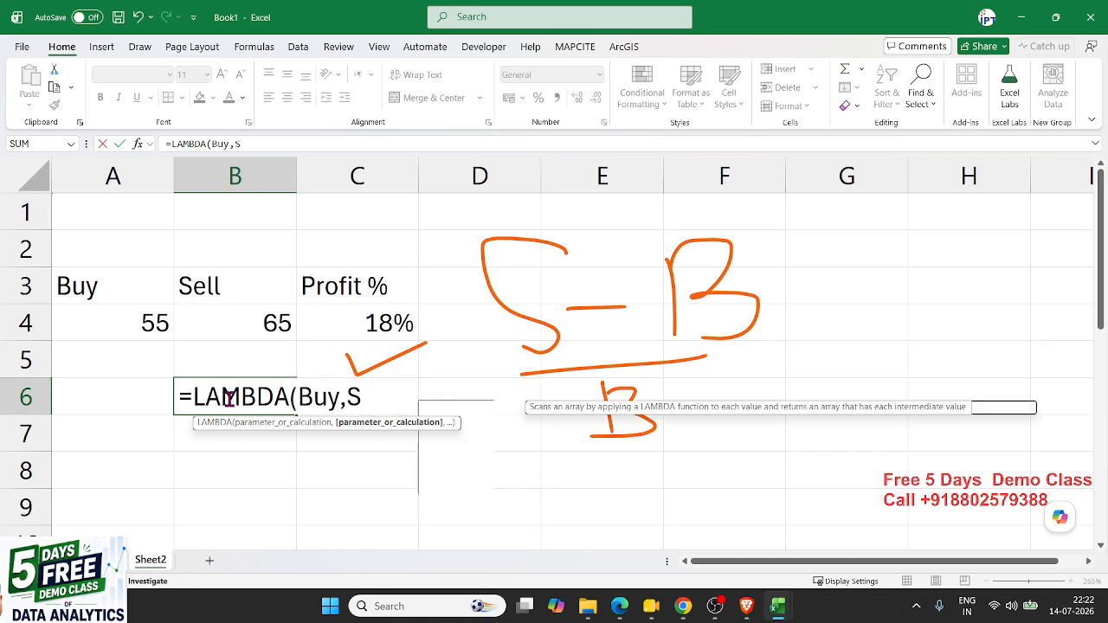
pyautogui.write('ell,')
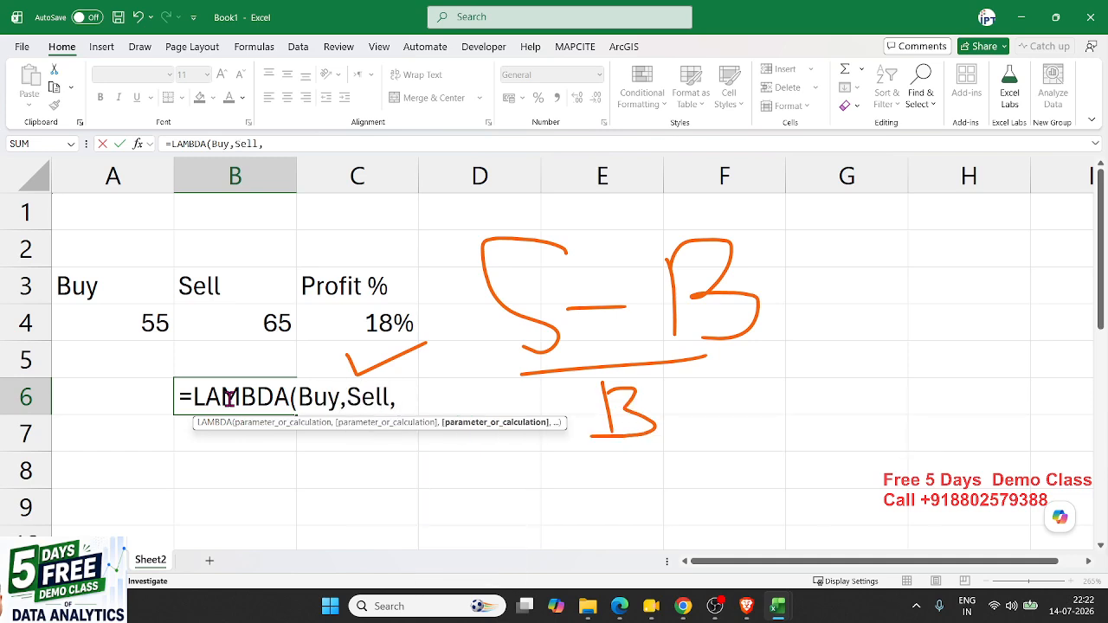
# - Complete the LAMBDA in B6 with the calculation (Sell-Buy)/Buy and enter the formula
pyautogui.write(')')
pyautogui.press('BackSpace')
pyautogui.write('(Sell')
pyautogui.press('Tab')
pyautogui.write('-buy')
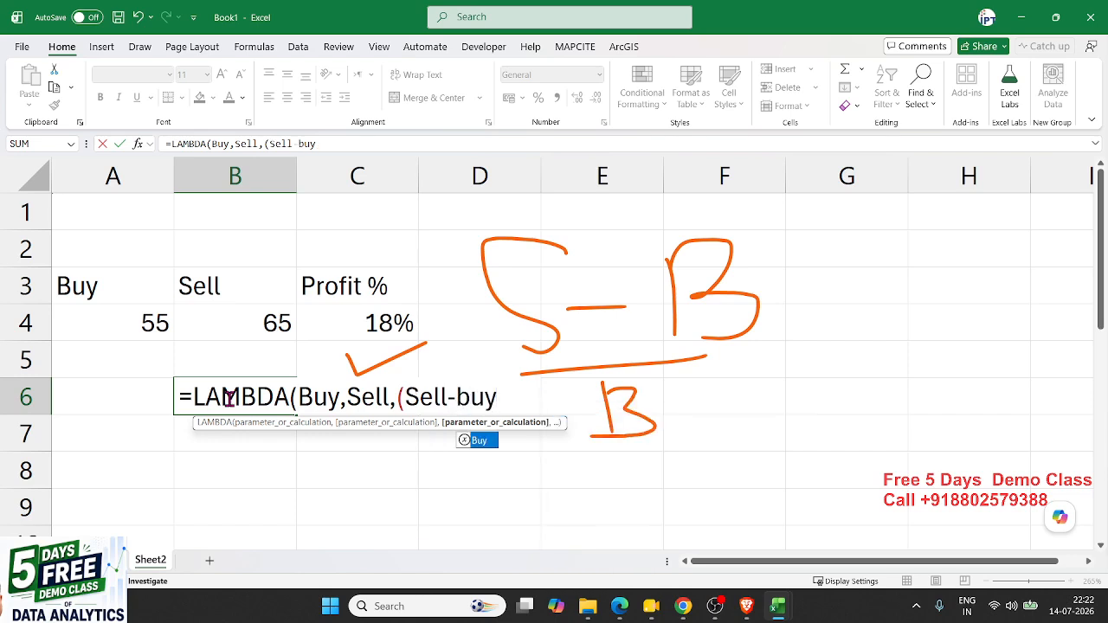
pyautogui.write(')/by')
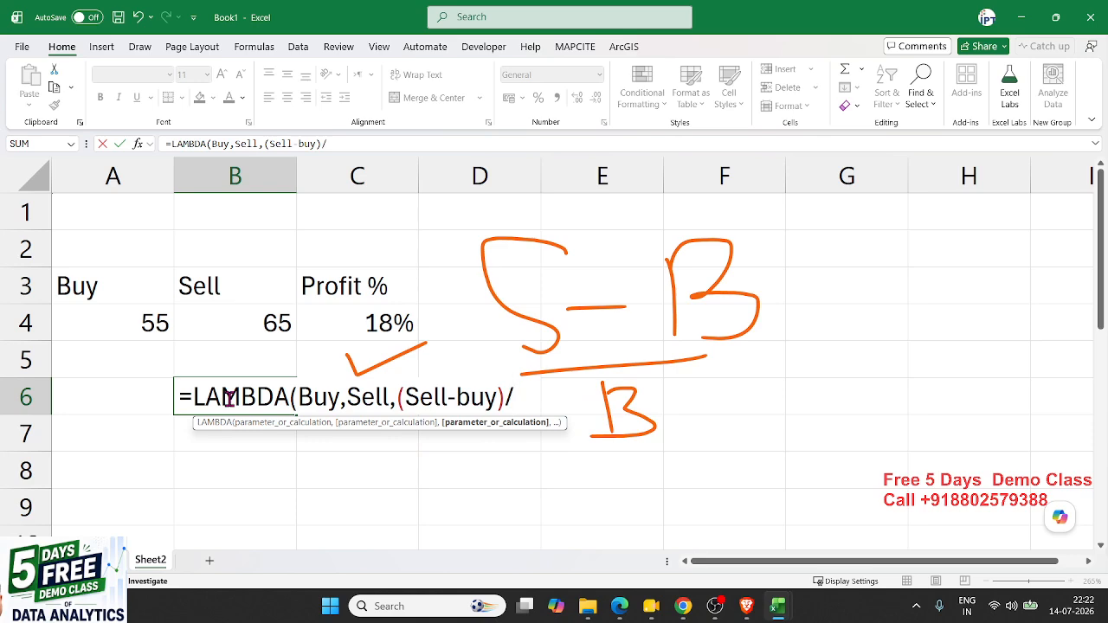
pyautogui.press('Tab')
pyautogui.press('BackSpace')
pyautogui.press('BackSpace')
pyautogui.press('BackSpace')
pyautogui.press('BackSpace')
pyautogui.press('BackSpace')
pyautogui.press('BackSpace')
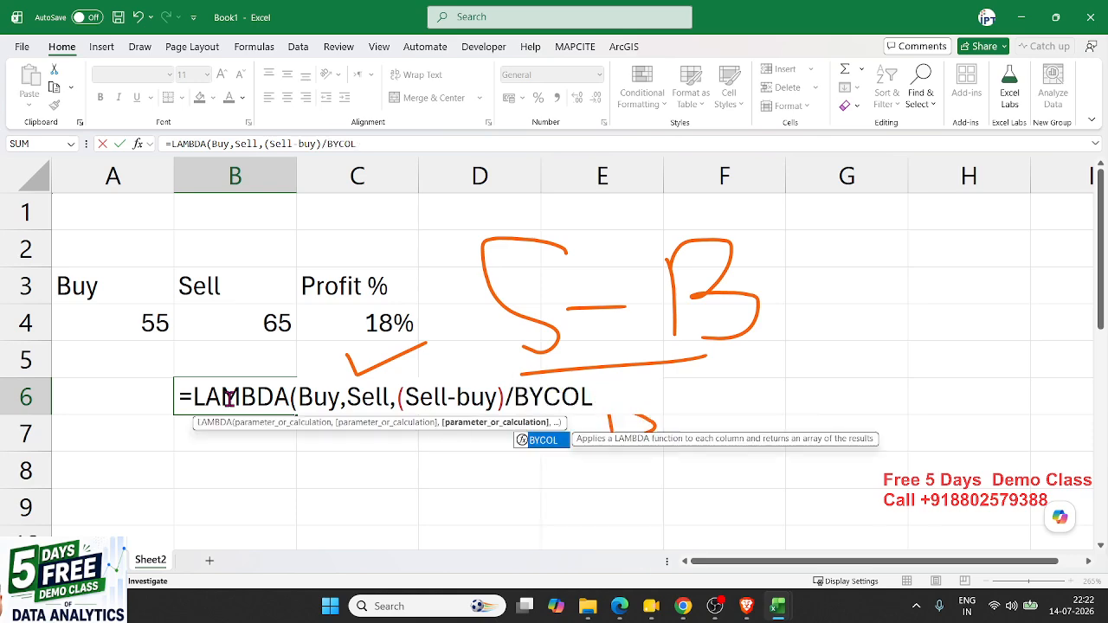
pyautogui.write('buy')
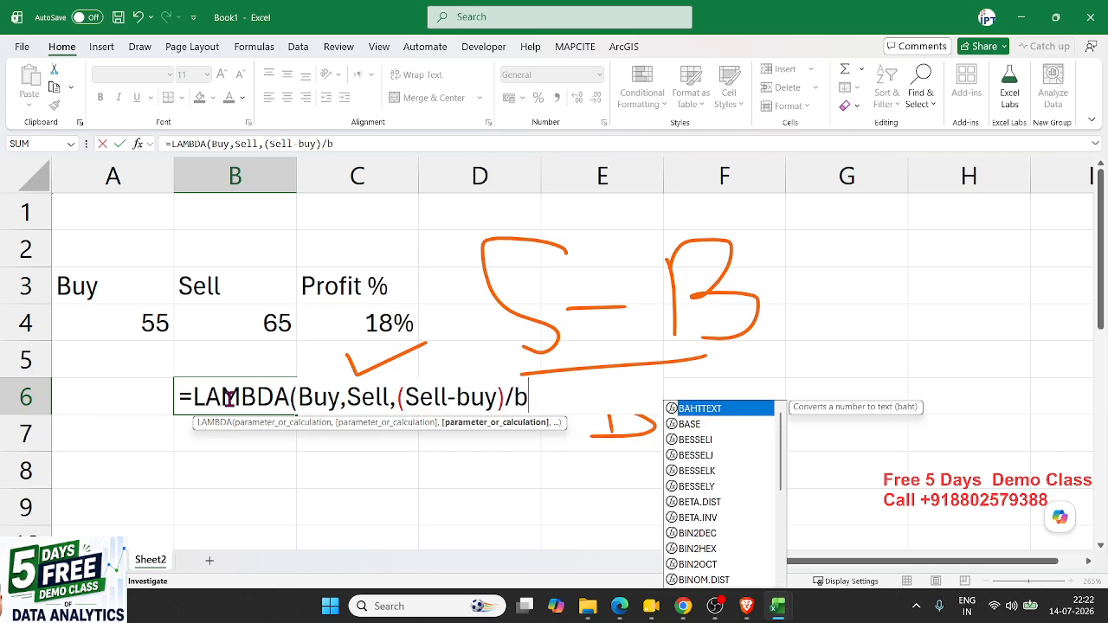
pyautogui.press('Tab')
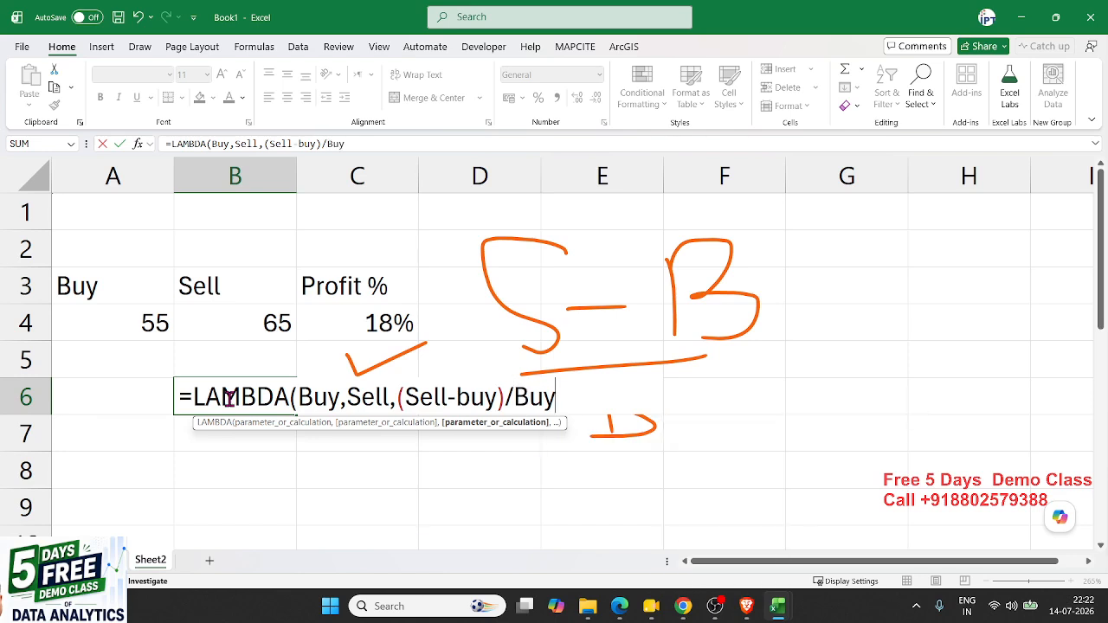
pyautogui.write(')')
pyautogui.press('Return')
# - Copy the full LAMBDA formula text from cell B6
pyautogui.click(229, 396)
pyautogui.doubleClick(230, 398)
pyautogui.moveTo(178, 397); pyautogui.dragTo(724, 403)
pyautogui.hotkey('ctrl', 'c')
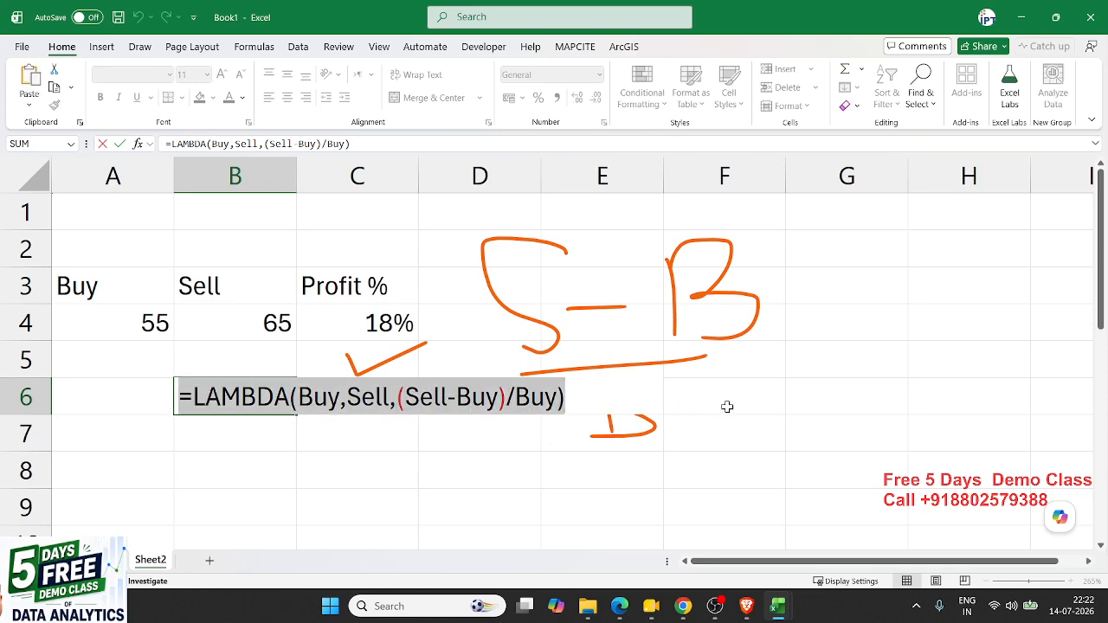
# - Define a workbook-scoped name PP that refers to the copied LAMBDA formula
pyautogui.press('Escape')
pyautogui.click(253, 46)
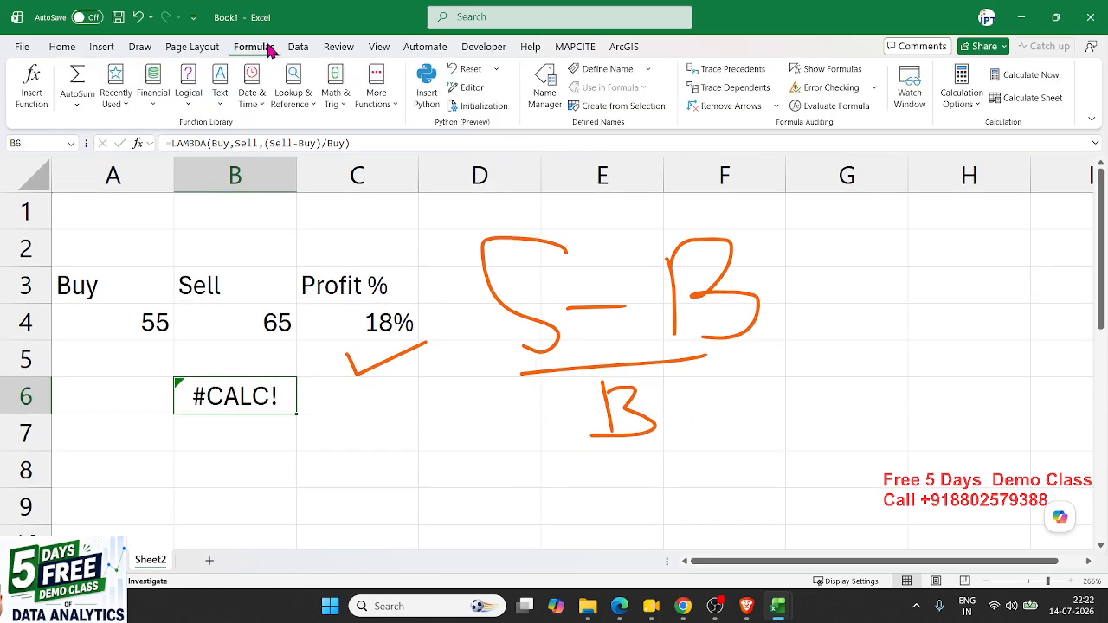
pyautogui.click(585, 75)
pyautogui.moveTo(103, 223); pyautogui.dragTo(513, 266)
pyautogui.write('PP')
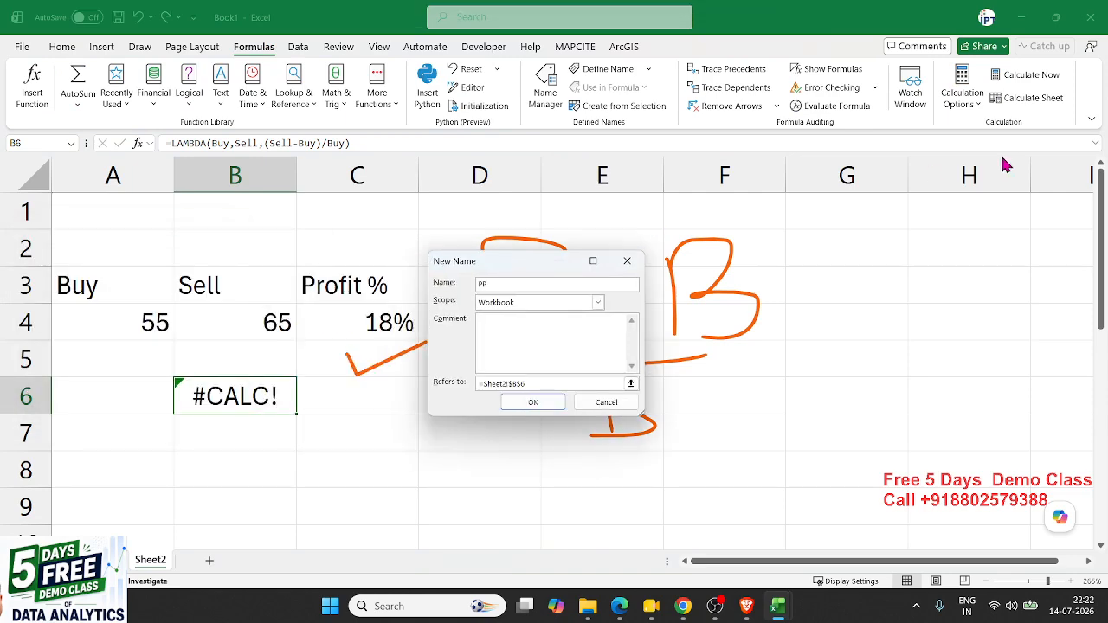
pyautogui.click(568, 384)
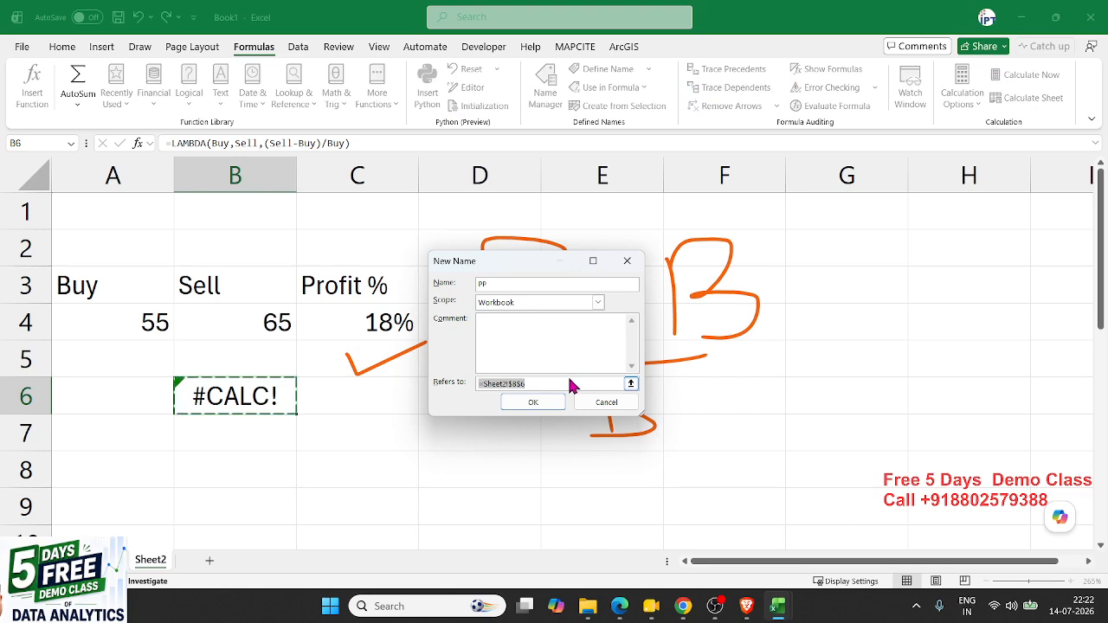
pyautogui.hotkey('ctrl', 'v')
pyautogui.click(543, 404)
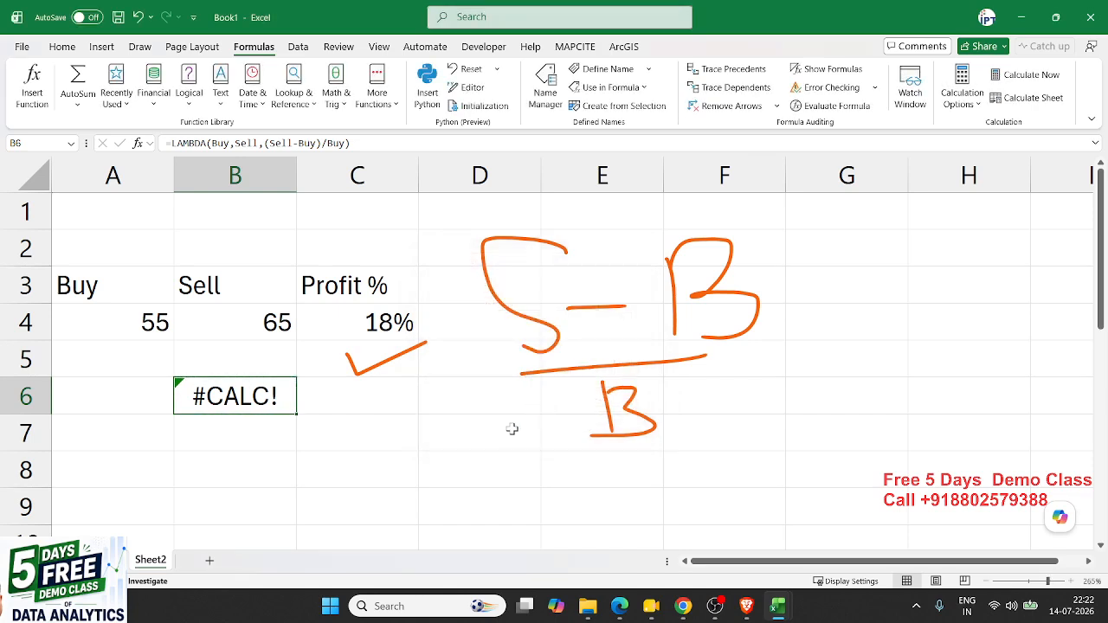
# - Calculate the profit in cell A5 with the custom function, entering =PP(A4,B4)
pyautogui.click(134, 356)
pyautogui.write('=pp')
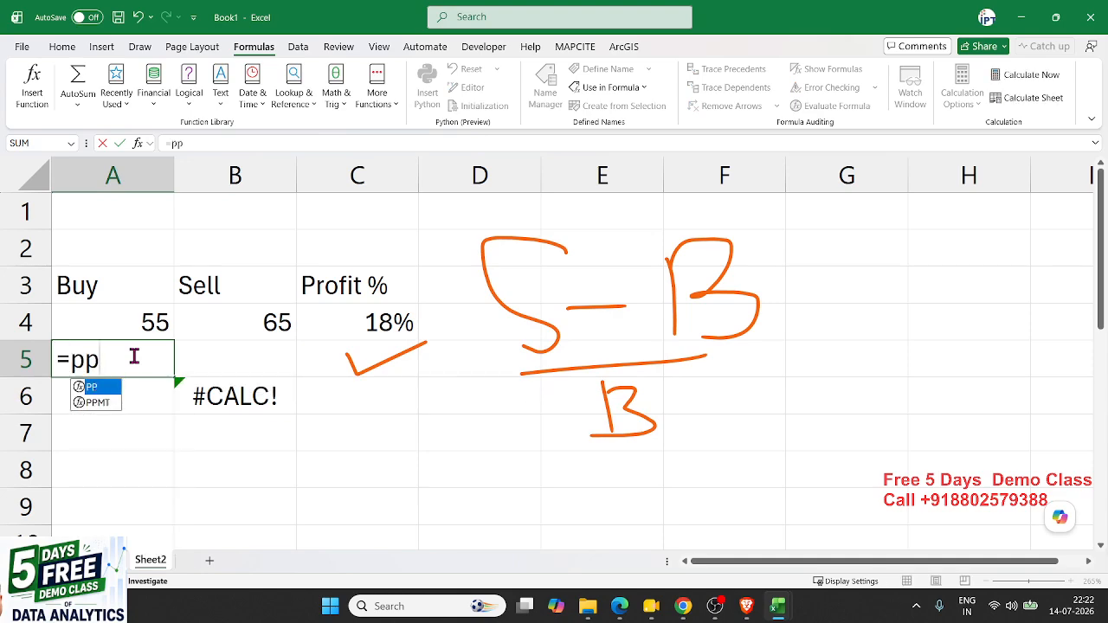
pyautogui.press('Tab')
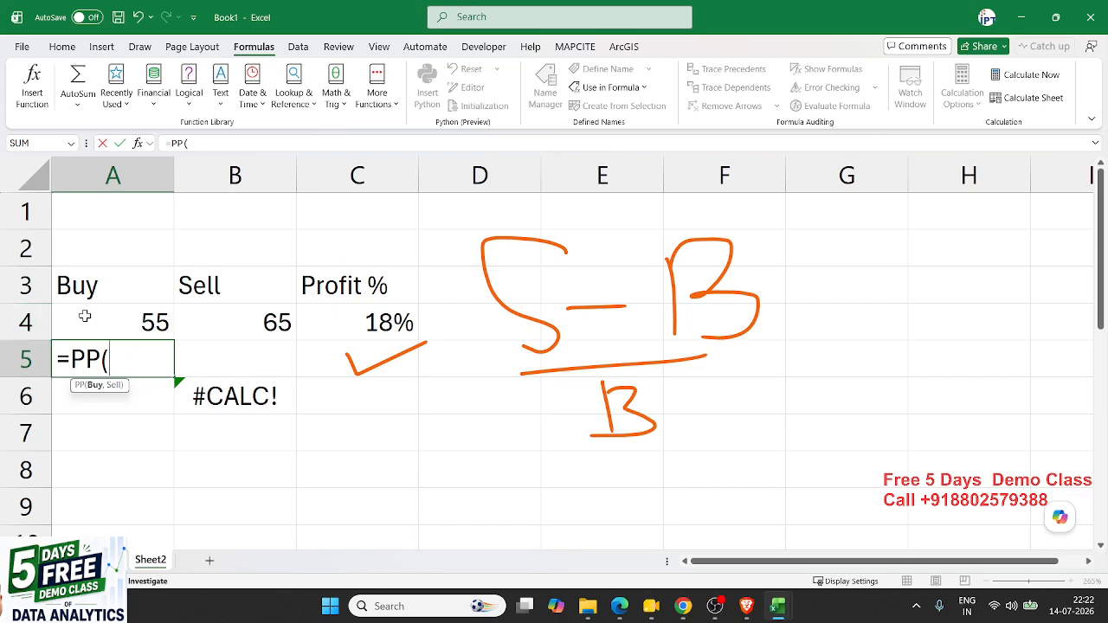
pyautogui.click(154, 324)
pyautogui.write(',')
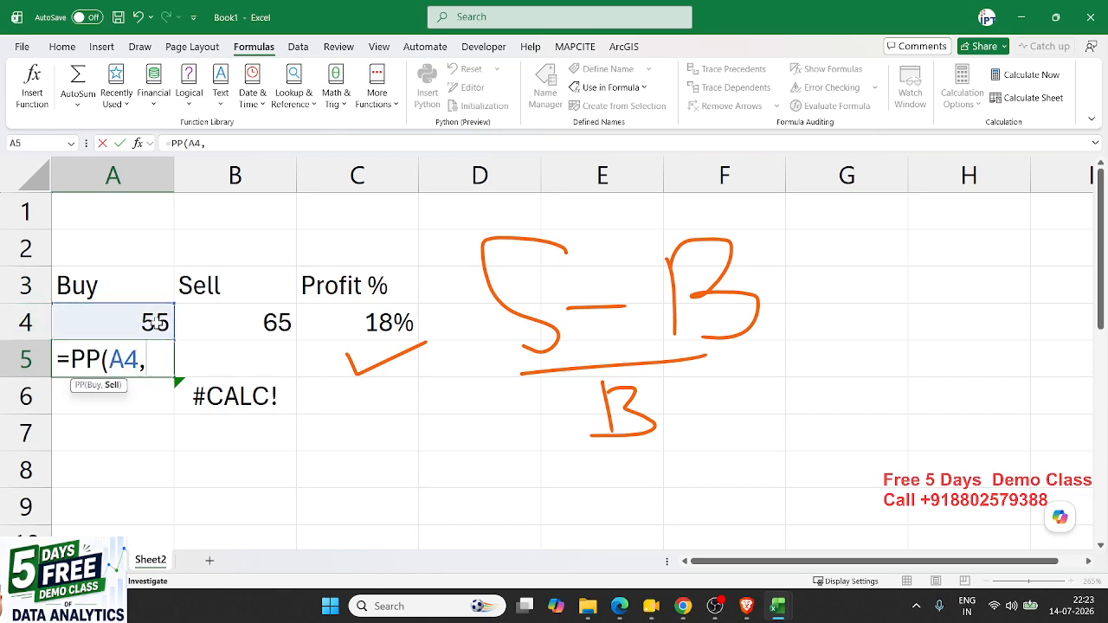
pyautogui.click(230, 324)
pyautogui.press('Return')
pyautogui.click(172, 355)
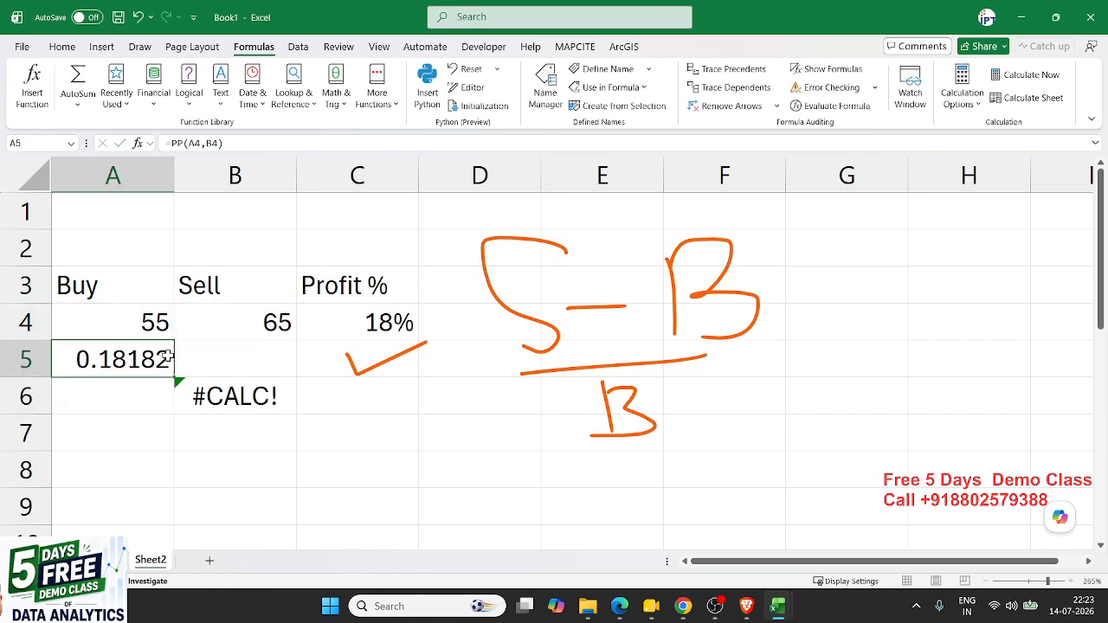
# - Review the parameters and calculation of the LAMBDA in B6 and the stored definition of the name PP
pyautogui.doubleClick(259, 403)
pyautogui.doubleClick(333, 405)
pyautogui.doubleClick(358, 400)
pyautogui.moveTo(396, 400); pyautogui.dragTo(567, 416)
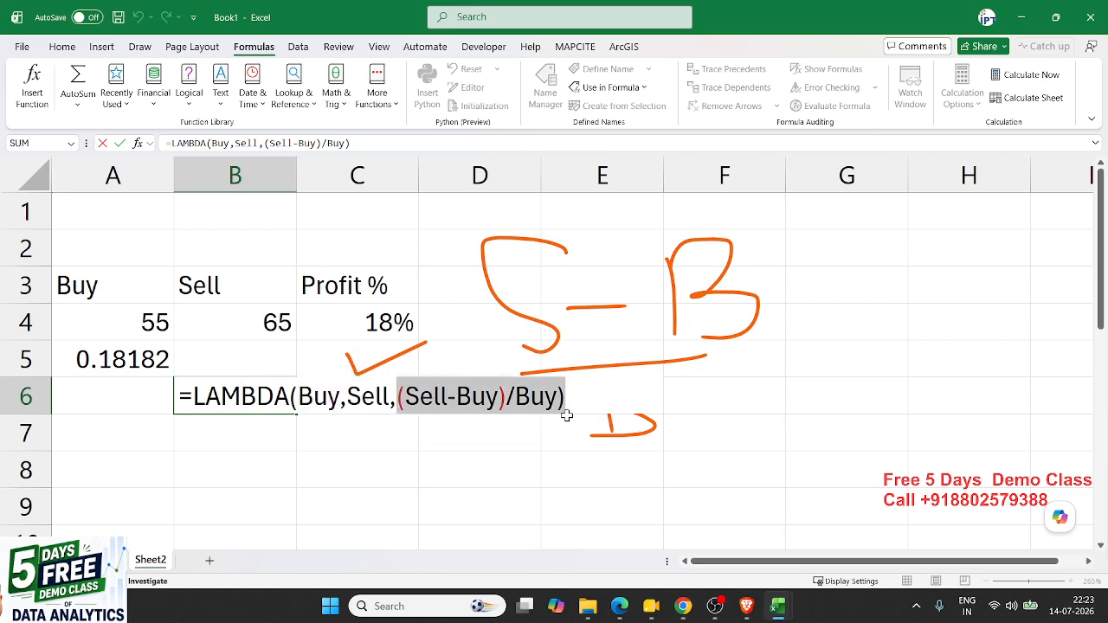
pyautogui.press('Return')
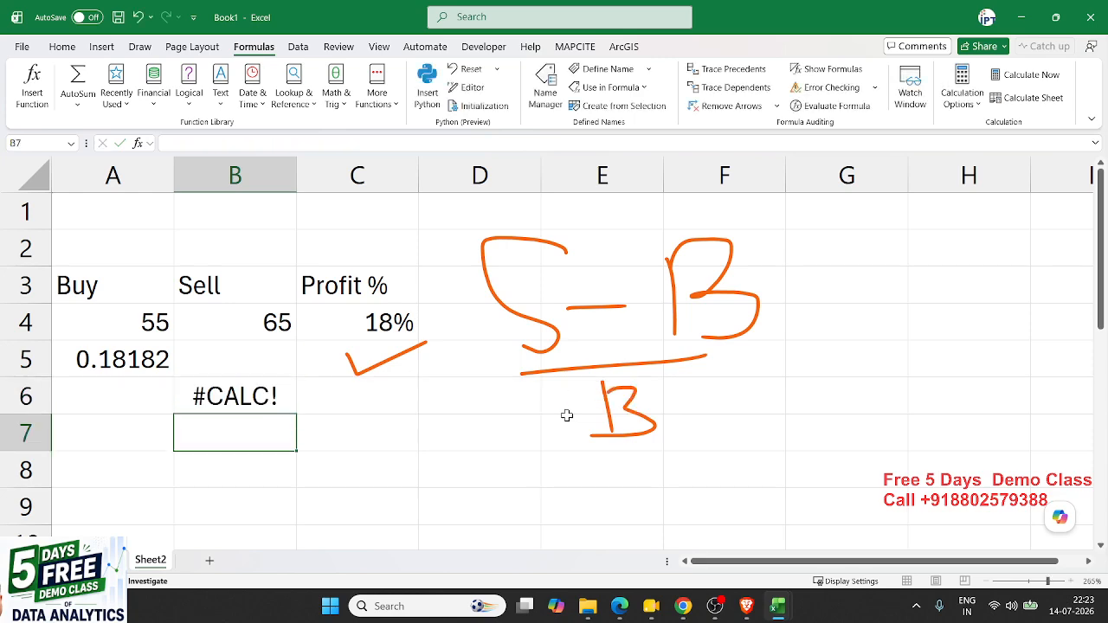
pyautogui.click(547, 102)
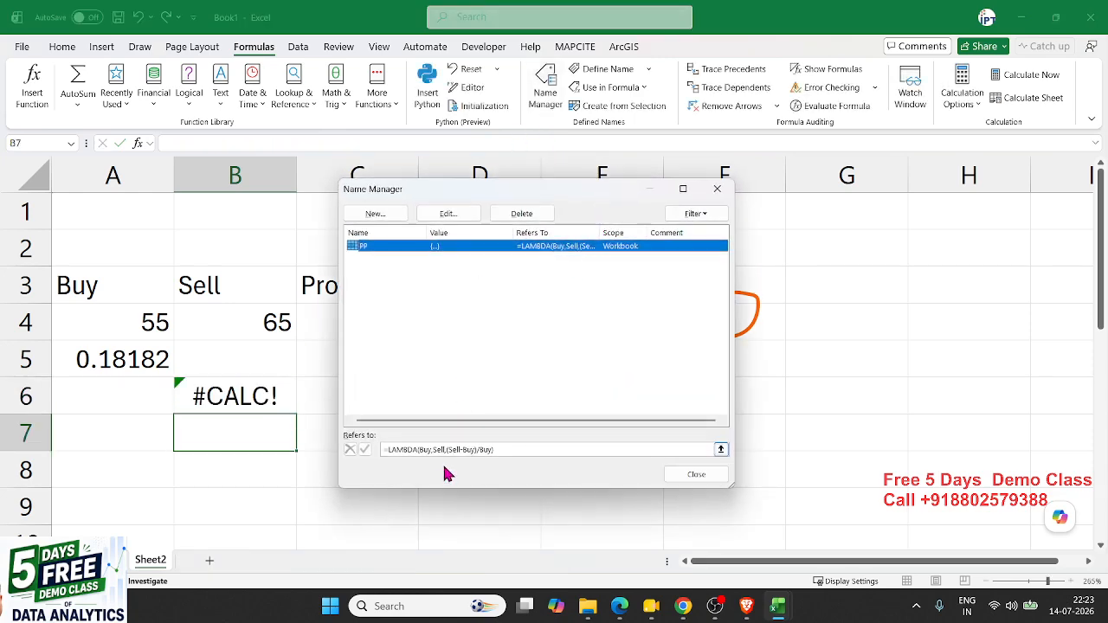
pyautogui.click(719, 475)
pyautogui.click(251, 397)
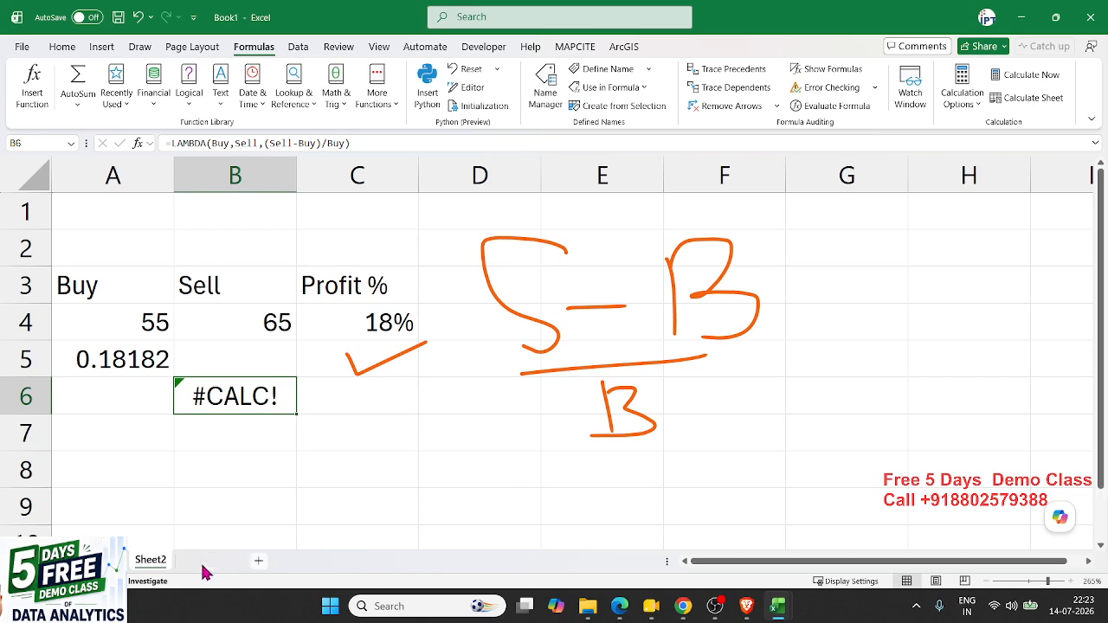
# - Add a new worksheet and widen column A
pyautogui.click(209, 559)
pyautogui.hotkey('alt', 'Tab')
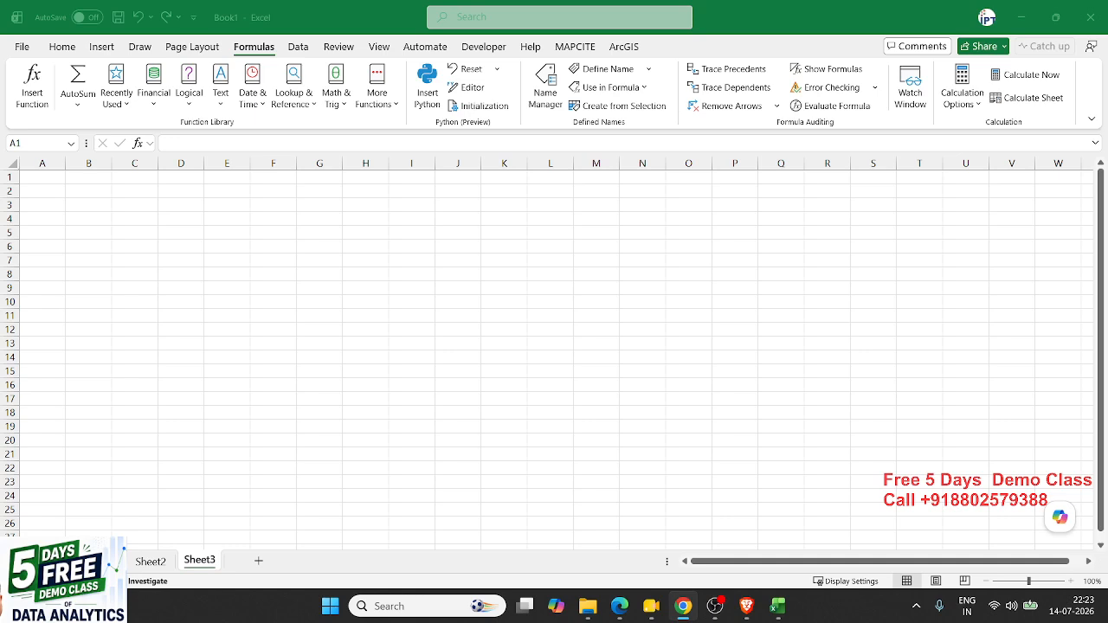
pyautogui.click(65, 165)
pyautogui.moveTo(65, 163); pyautogui.dragTo(89, 163)
# - Enter Iptindis, GS and Google in cells A1 to A3
pyautogui.write('lp')
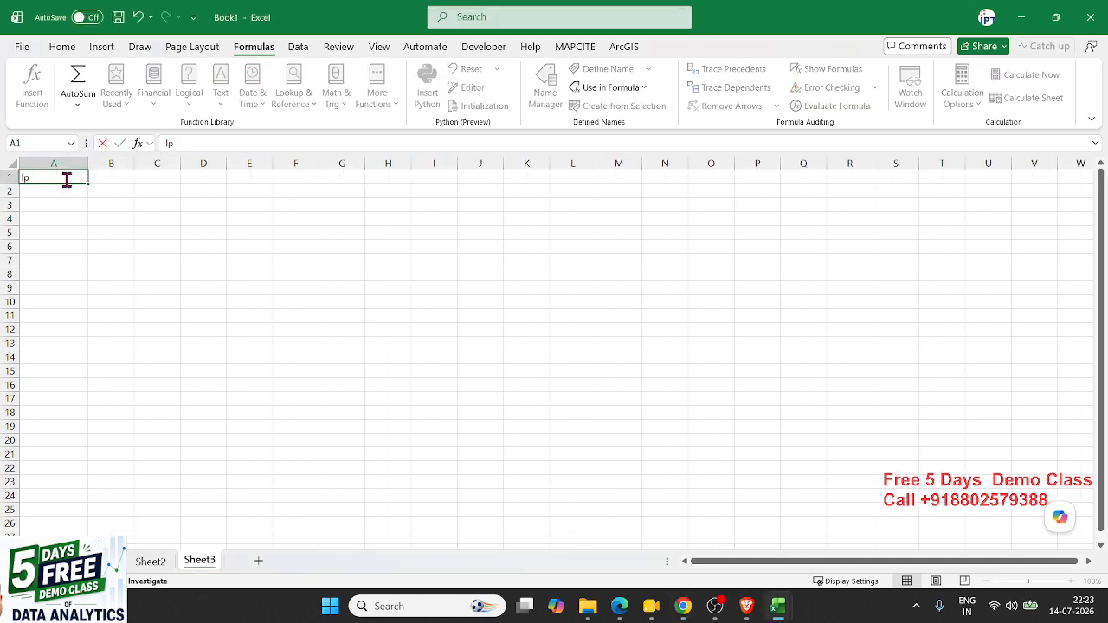
pyautogui.write('tindia')
pyautogui.press('Return')
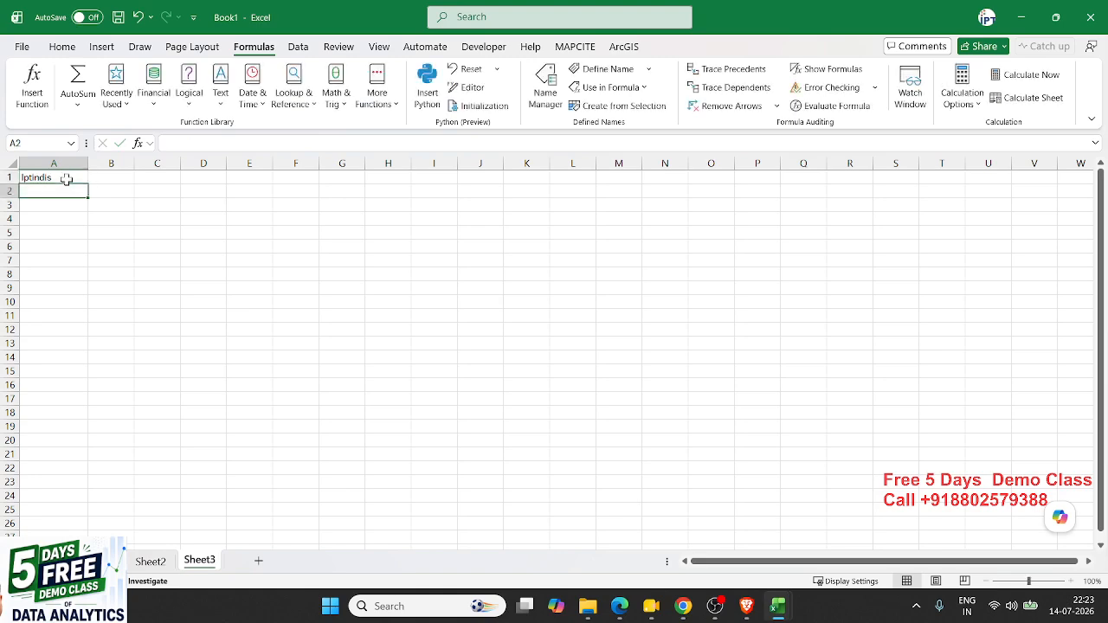
pyautogui.write('GS')
pyautogui.press('Return')
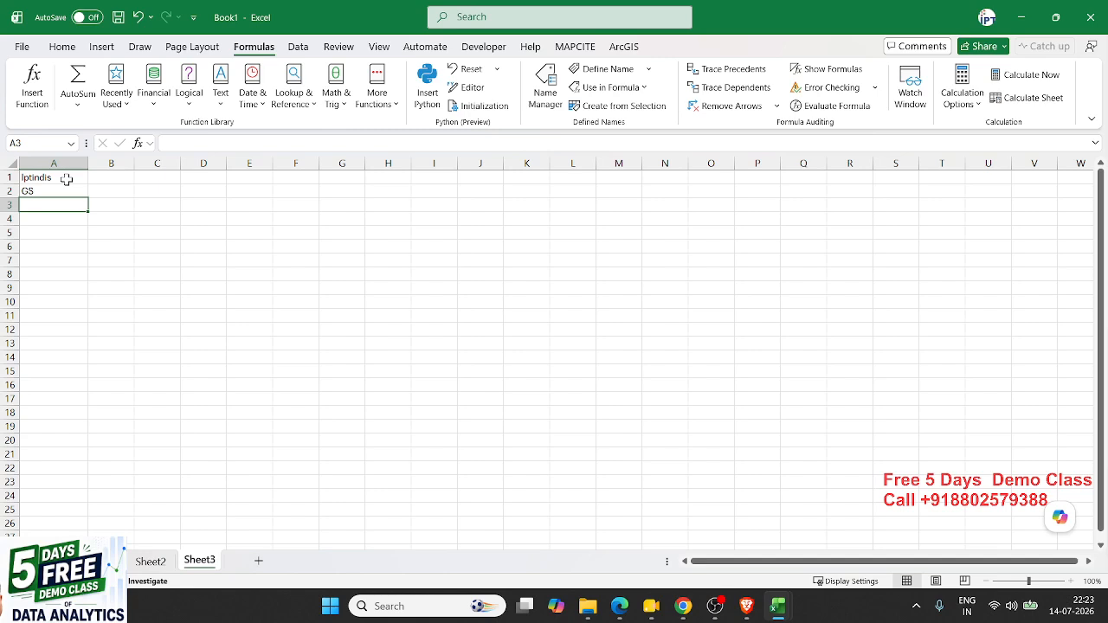
pyautogui.write('Google')
pyautogui.press('Return')
# - Correct the entry in cell A1 to IPTINDIA
pyautogui.click(67, 179)
pyautogui.doubleClick(66, 179)
pyautogui.press('BackSpace')
pyautogui.write('A')
pyautogui.hotkey('ctrl', 'Return')
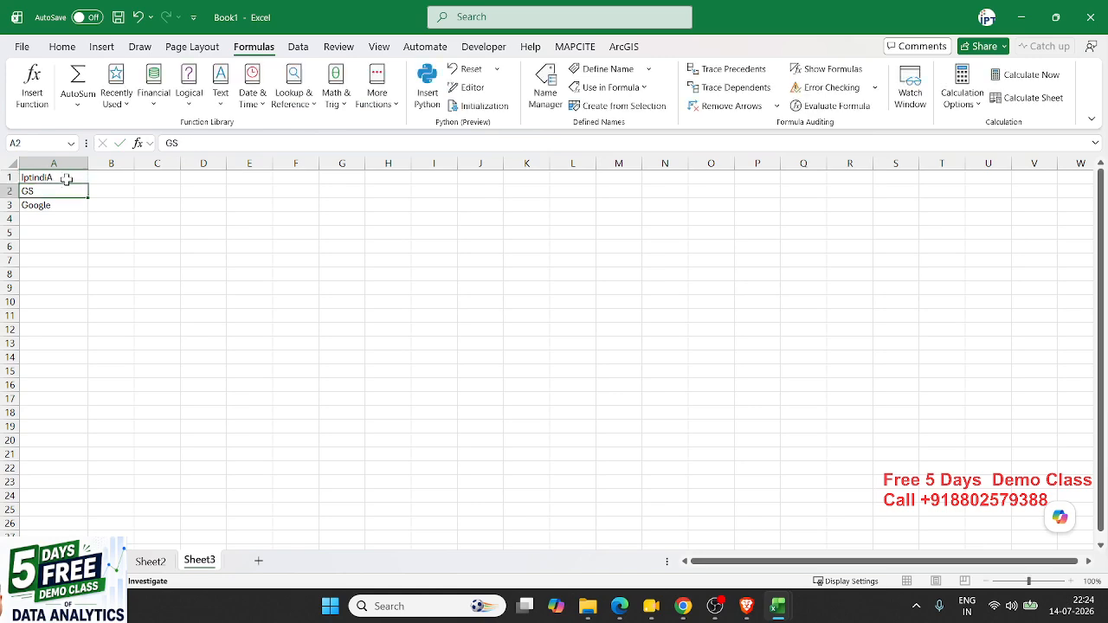
pyautogui.write('IPTINDIA')
pyautogui.hotkey('ctrl', 'Return')
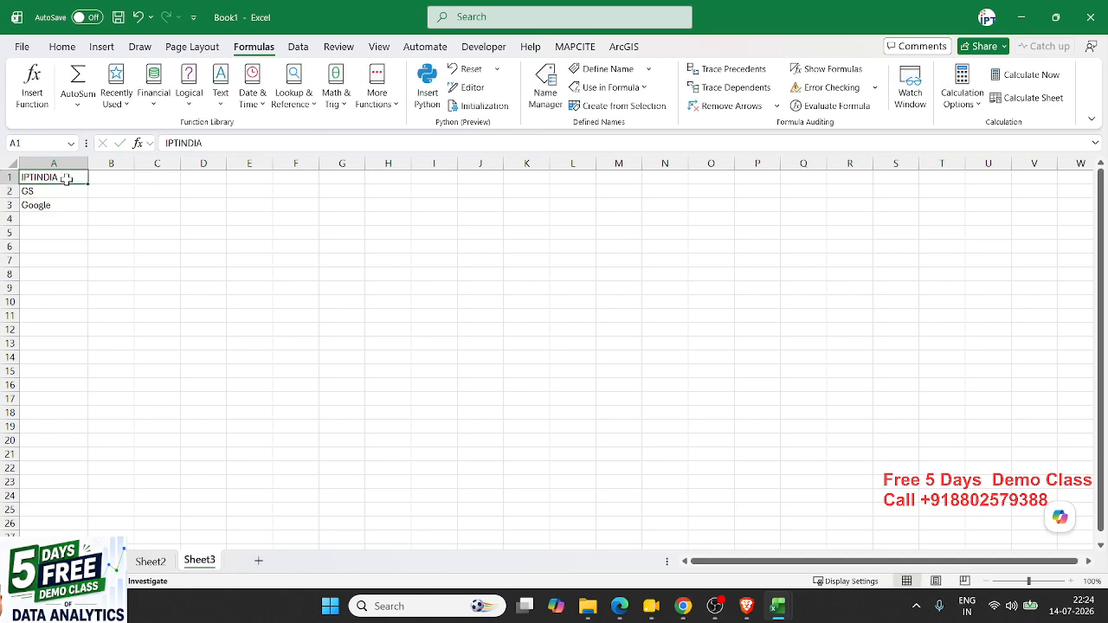
pyautogui.rightClick(68, 180)
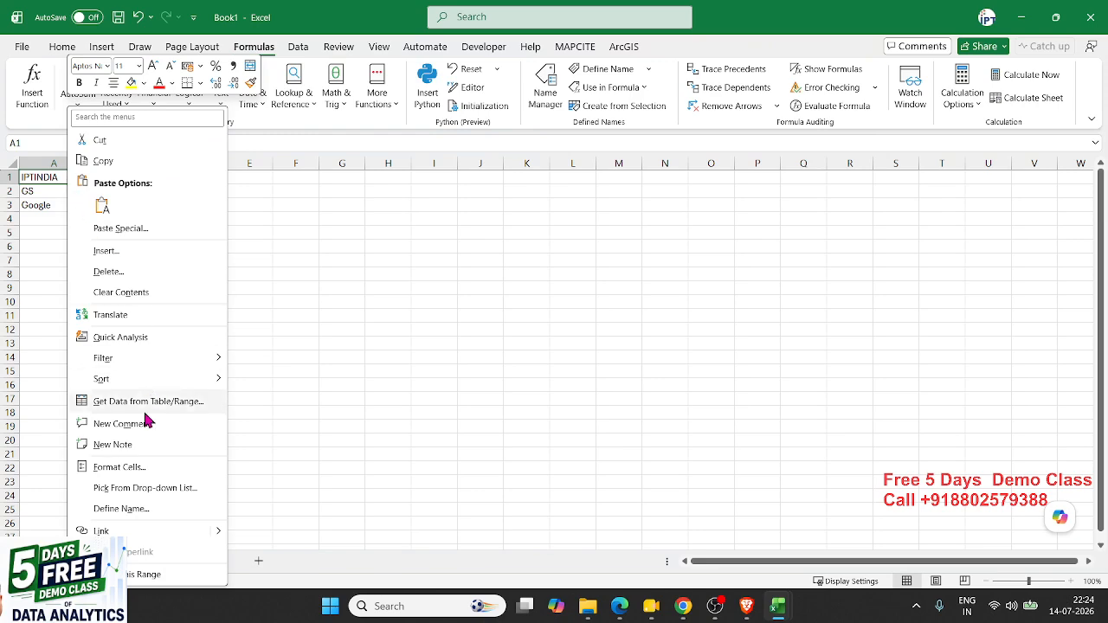
pyautogui.click(100, 530)
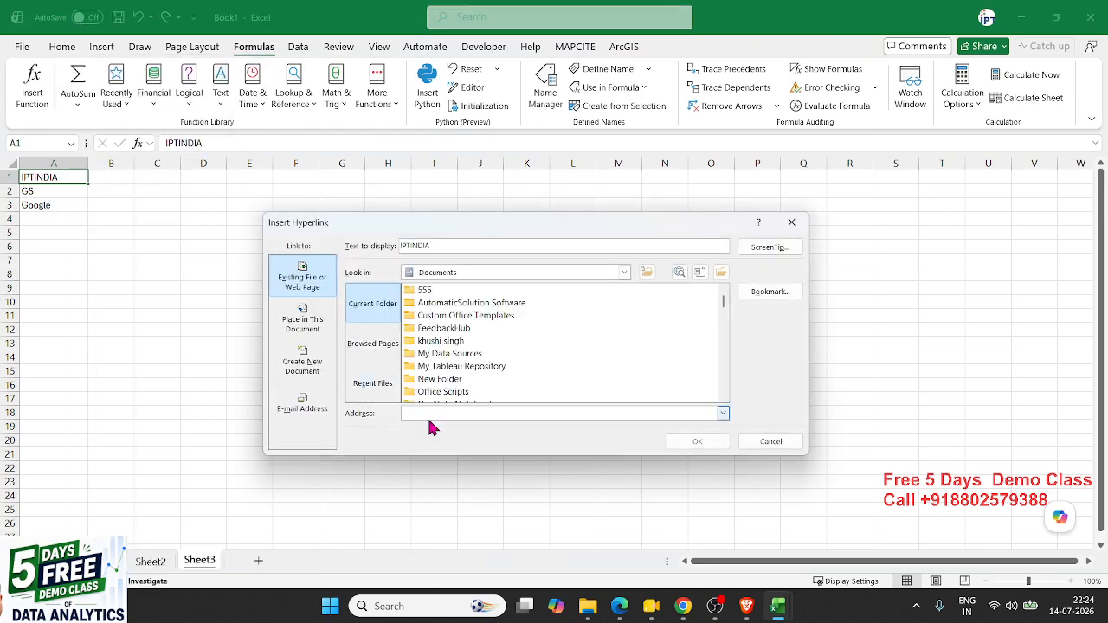
pyautogui.write('www.IP')
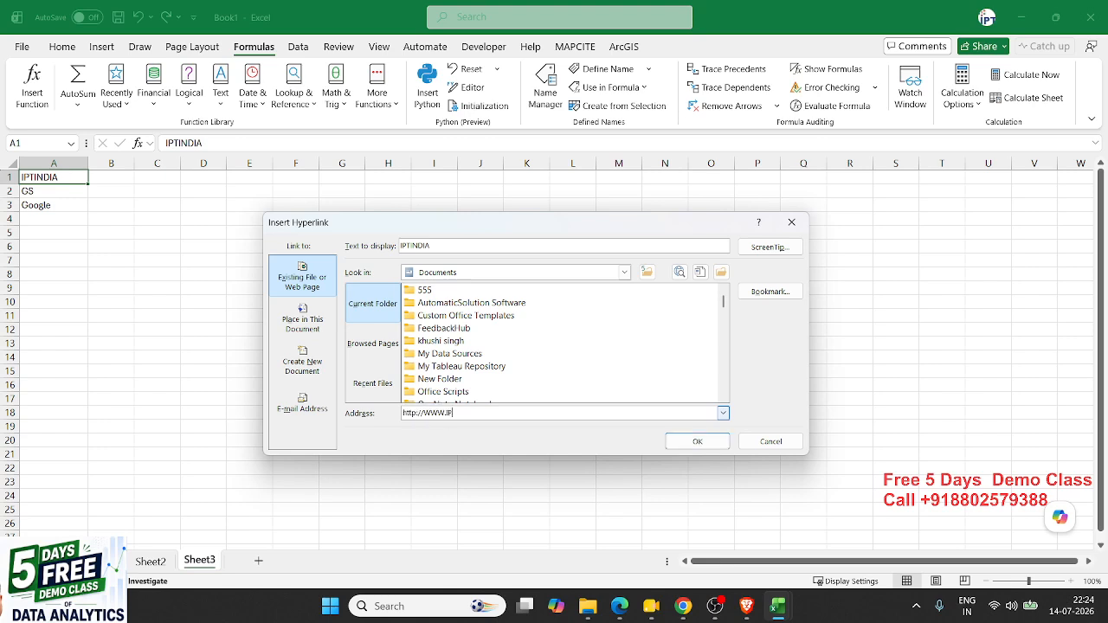
pyautogui.write('TINDIA.COM')
pyautogui.click(689, 443)
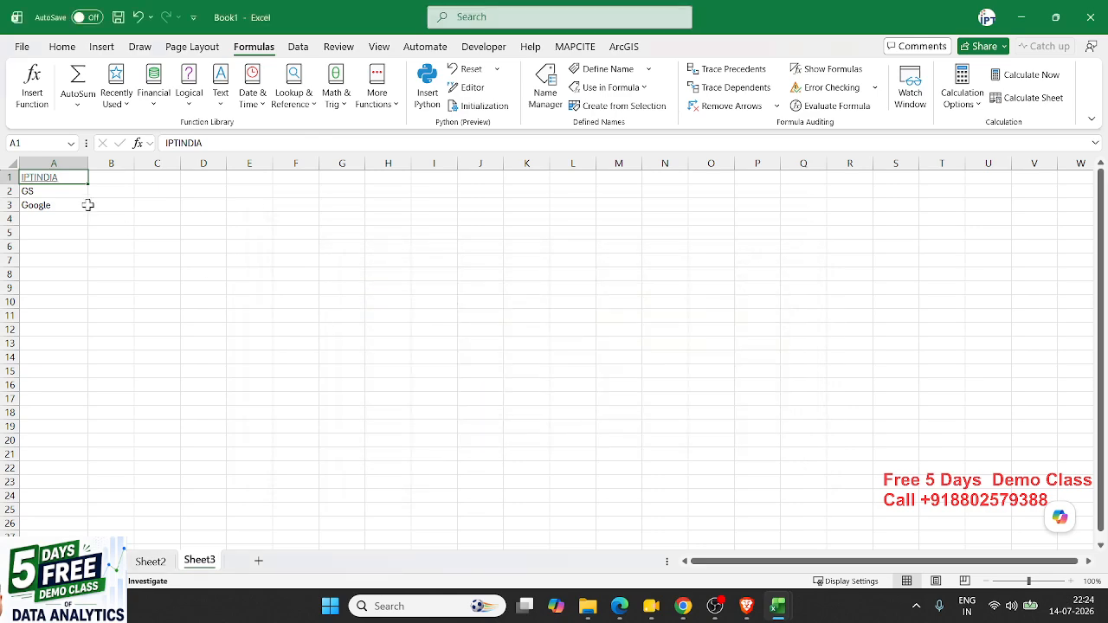
pyautogui.click(69, 191)
pyautogui.rightClick(69, 191)
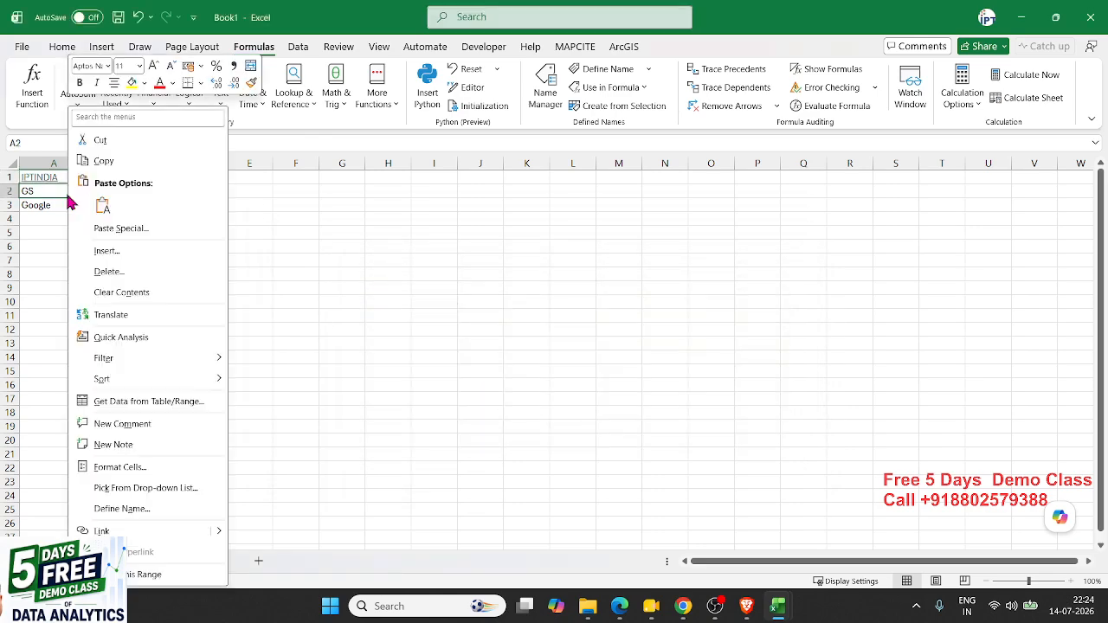
pyautogui.click(132, 468)
pyautogui.press('Escape')
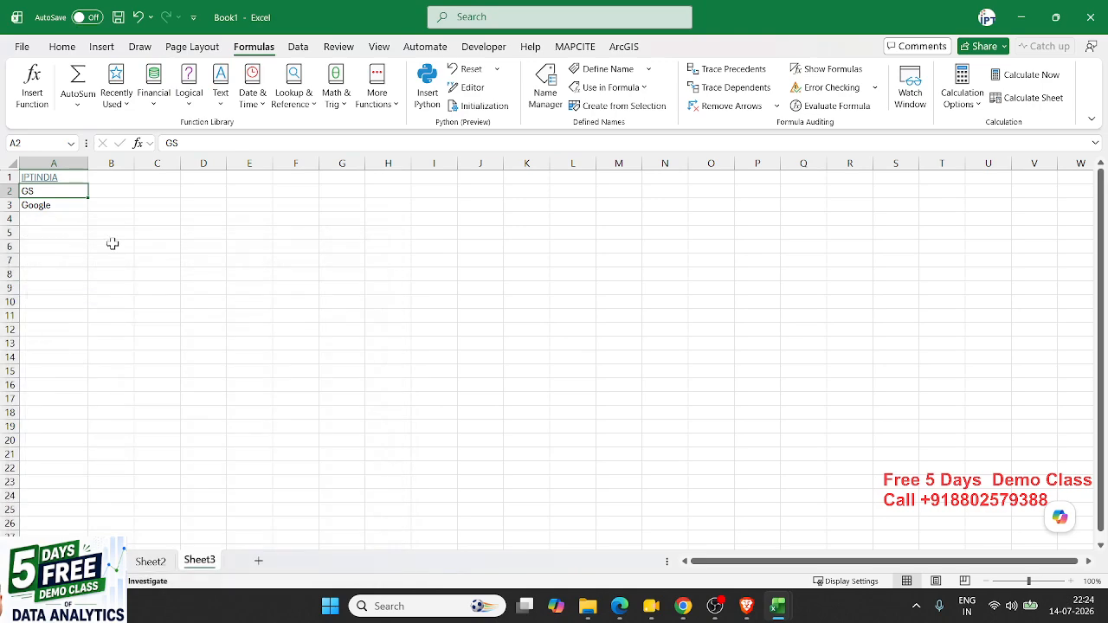
pyautogui.rightClick(54, 192)
pyautogui.click(95, 530)
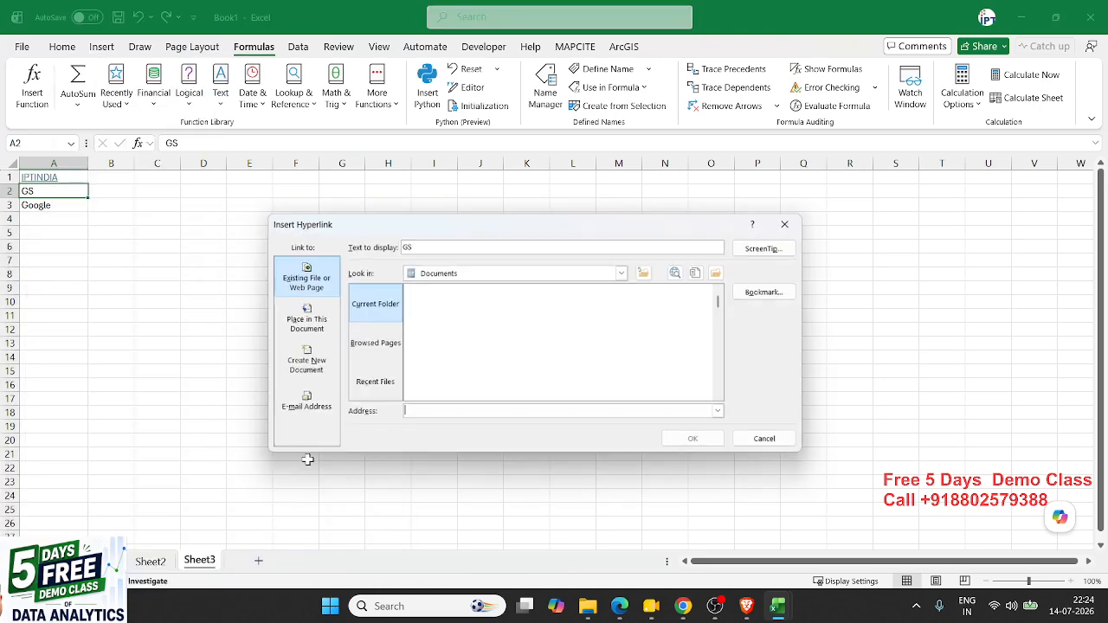
pyautogui.click(510, 413)
pyautogui.write('www.')
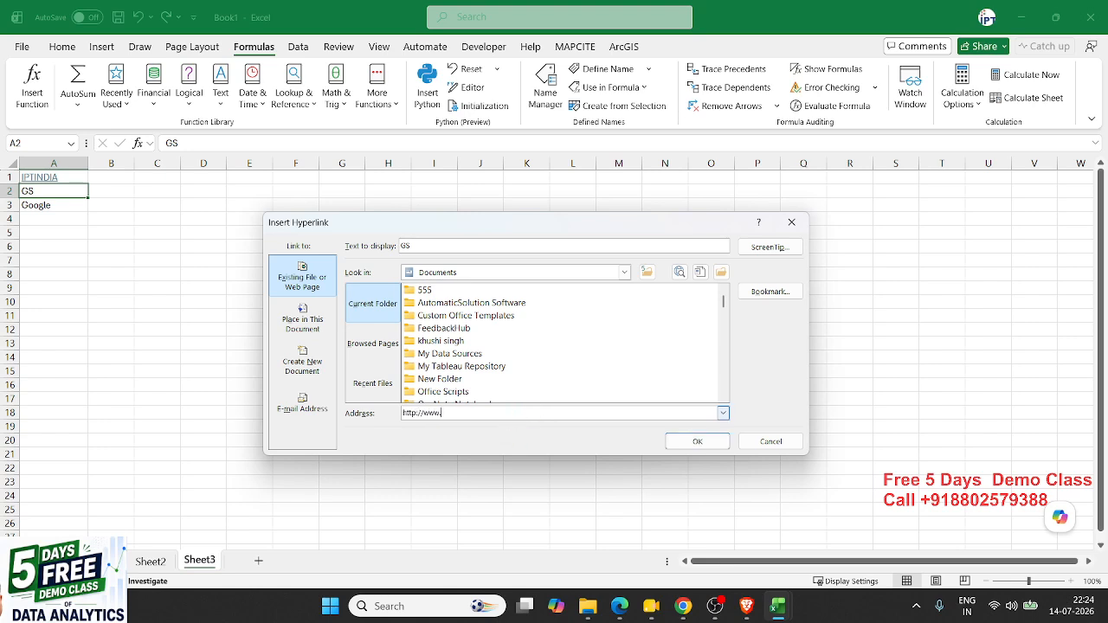
pyautogui.write('google.com')
pyautogui.click(697, 442)
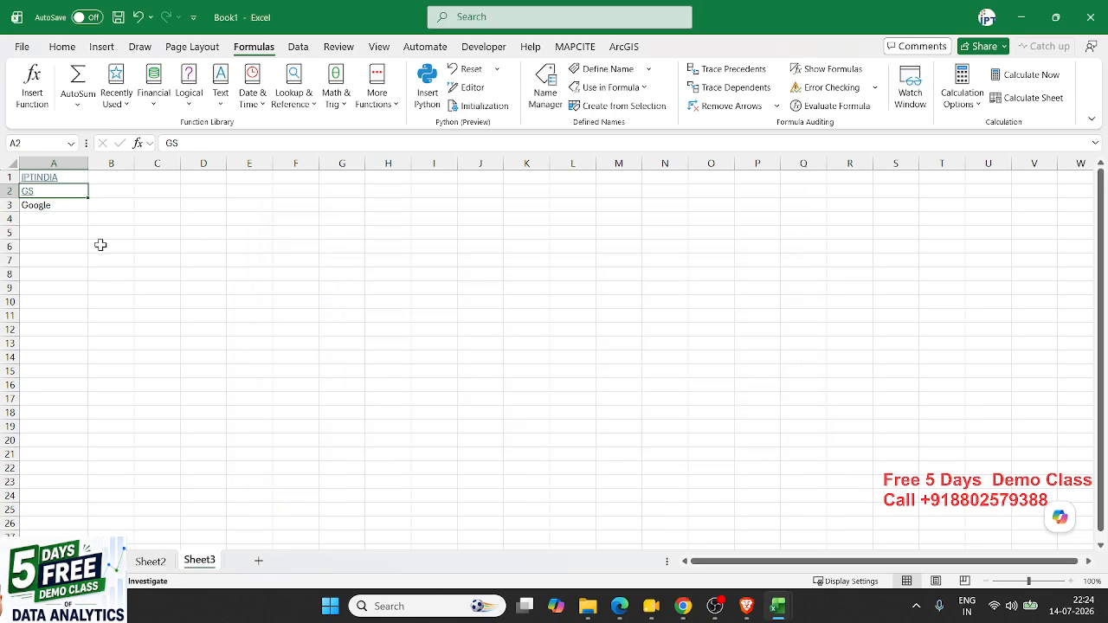
pyautogui.rightClick(72, 202)
pyautogui.click(136, 465)
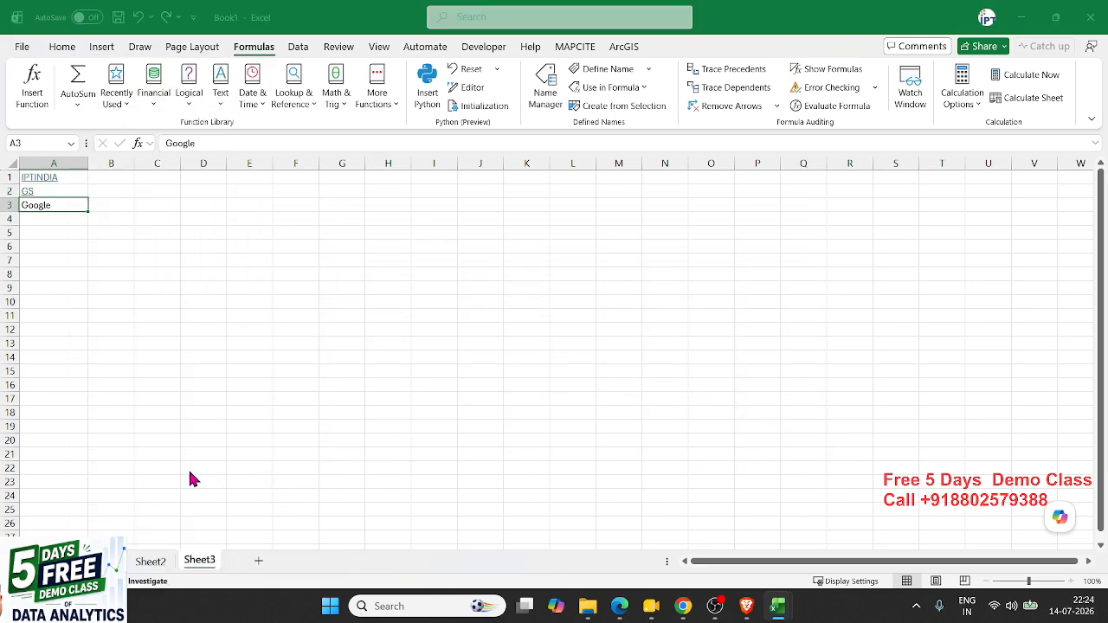
pyautogui.press('Escape')
pyautogui.rightClick(77, 205)
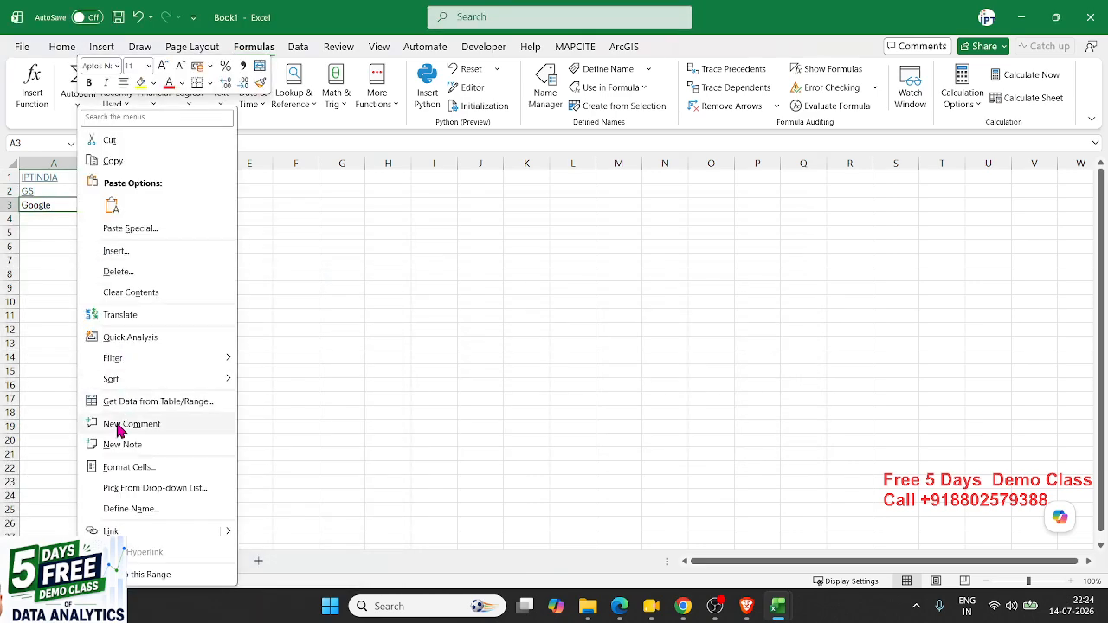
pyautogui.click(129, 530)
pyautogui.write('www.google.')
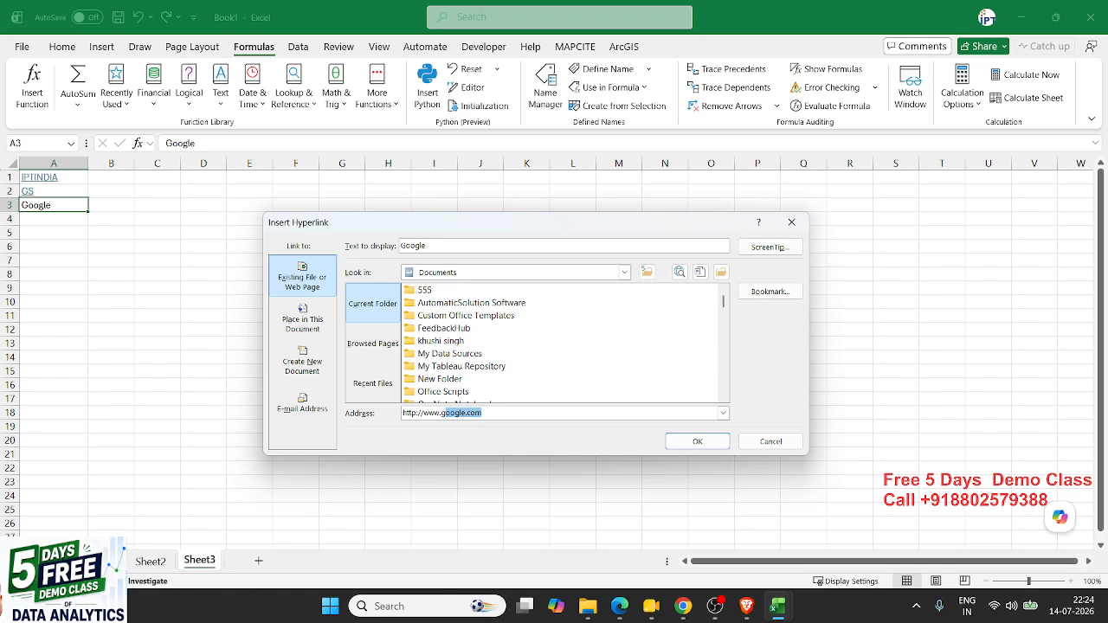
pyautogui.write('com')
pyautogui.click(697, 443)
pyautogui.click(283, 356)
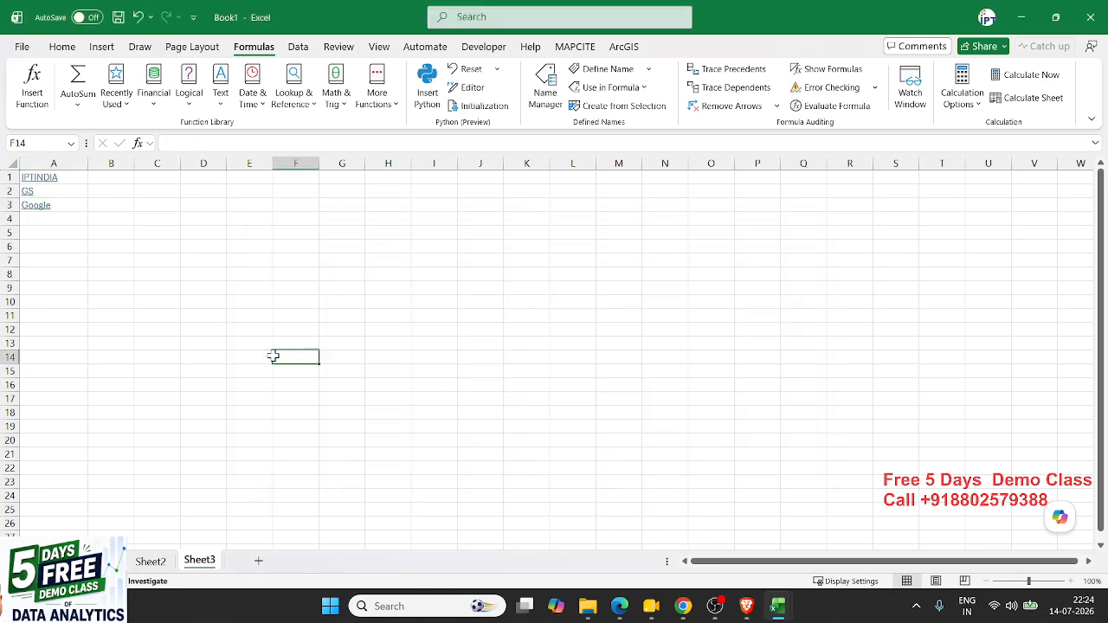
# - Copy the linked entries in A1:A3, paste them repeatedly to fill A4:A18, and return to cell A1
pyautogui.moveTo(77, 205); pyautogui.dragTo(76, 174)
pyautogui.hotkey('ctrl', 'c')
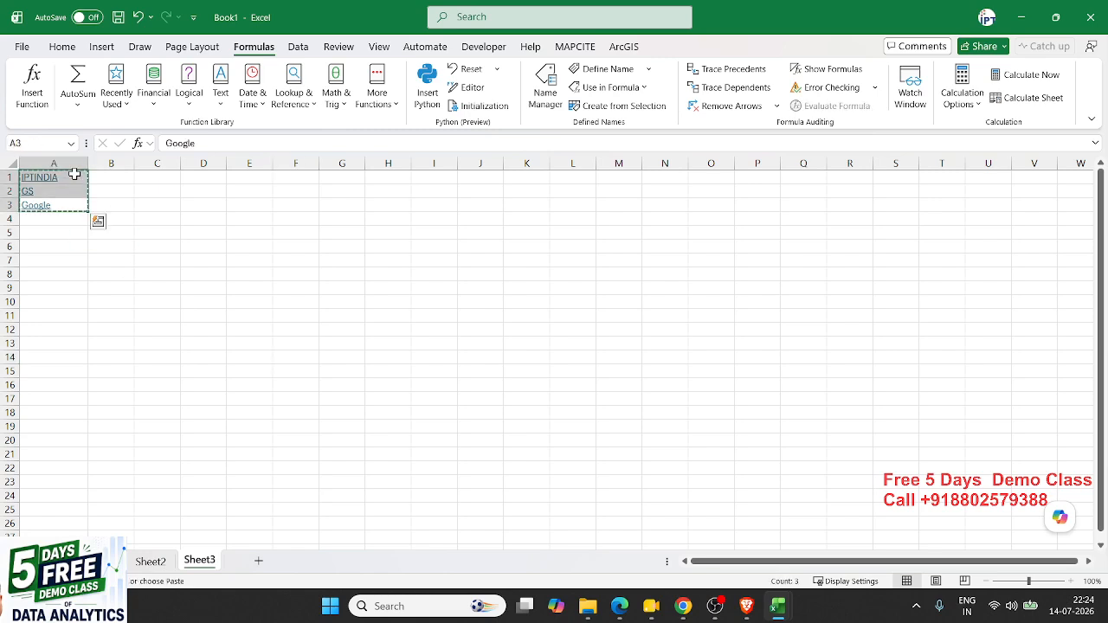
pyautogui.press('Down')
pyautogui.hotkey('ctrl', 'v')
pyautogui.press('Down')
pyautogui.press('Down')
pyautogui.press('Down')
pyautogui.hotkey('ctrl', 'v')
pyautogui.press('Down')
pyautogui.hotkey('ctrl', 'v')
pyautogui.press('Down')
pyautogui.press('Down')
pyautogui.press('Down')
pyautogui.press('Down')
pyautogui.press('Up')
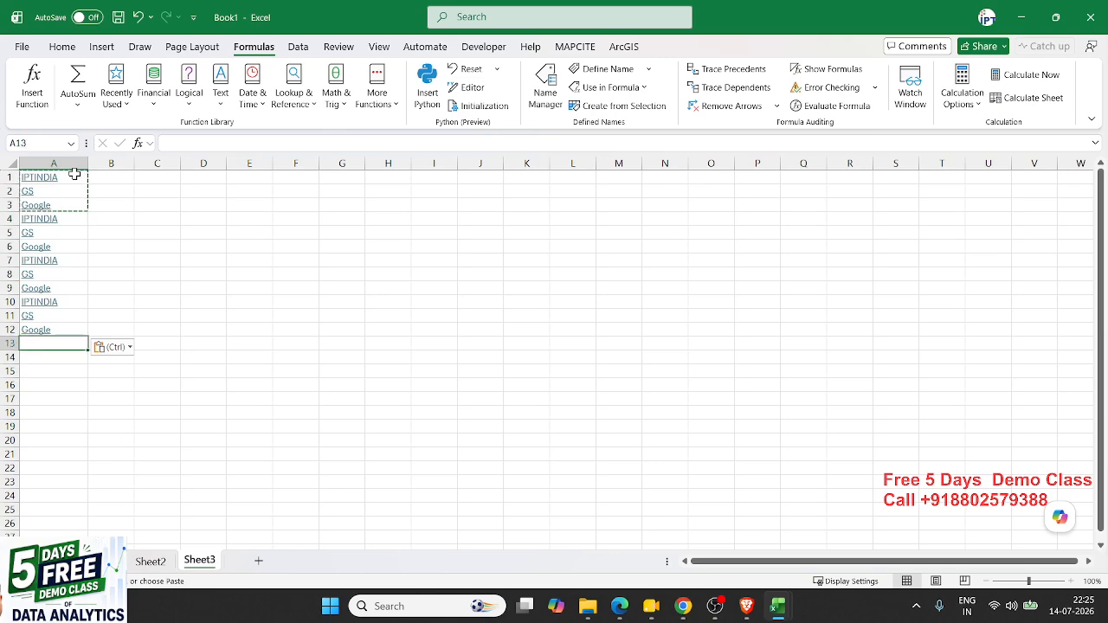
pyautogui.hotkey('ctrl', 'v')
pyautogui.press('Down')
pyautogui.press('Down')
pyautogui.press('Down')
pyautogui.hotkey('ctrl', 'v')
pyautogui.hotkey('ctrl', 'Home')
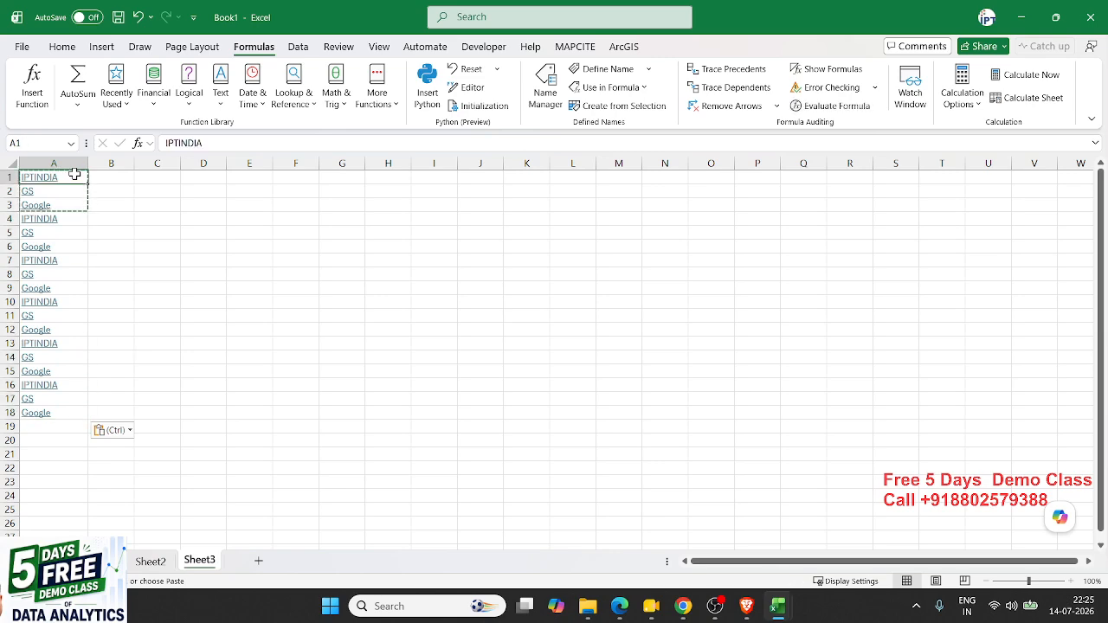
pyautogui.press('Escape')
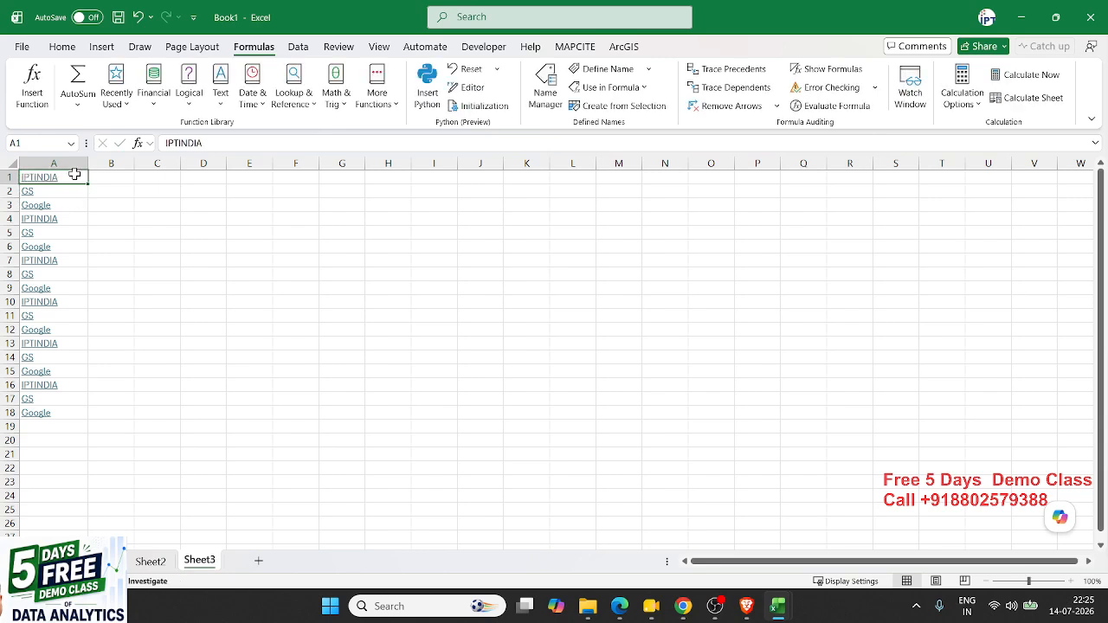
# - Open the IPTINDIA link from A1, paste its web address from the browser into B1, and undo the paste
pyautogui.press('Right')
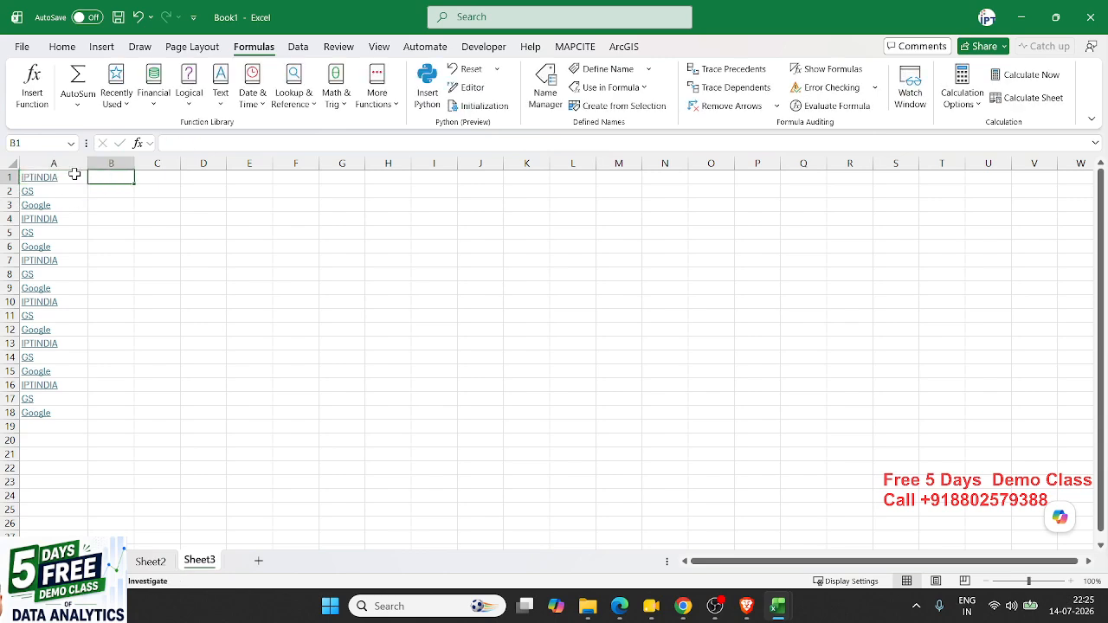
pyautogui.click(27, 177)
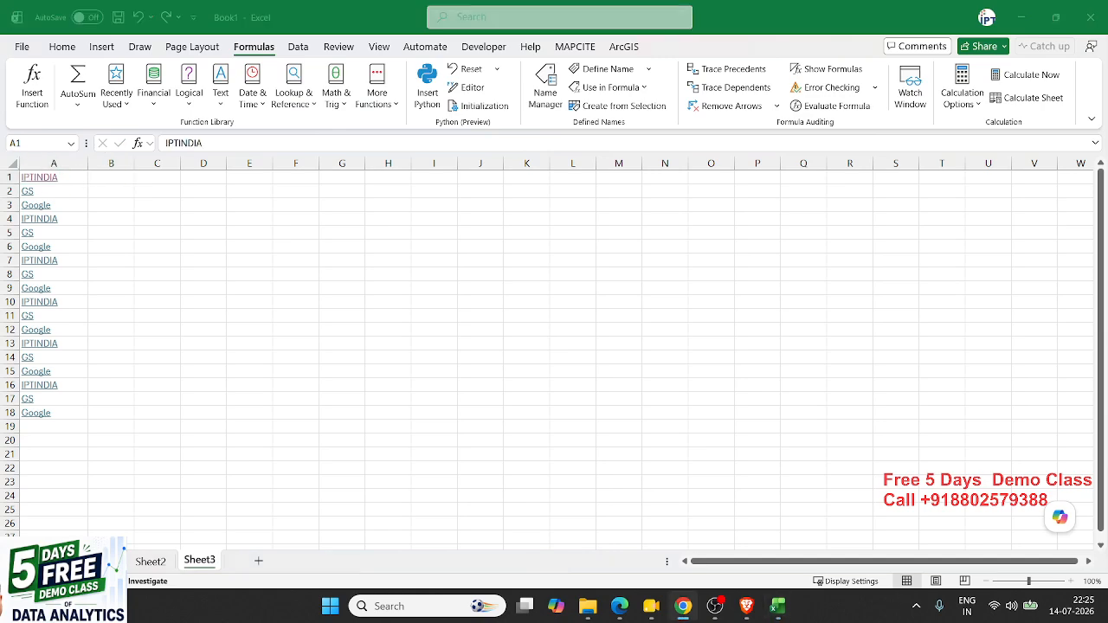
pyautogui.click(292, 250)
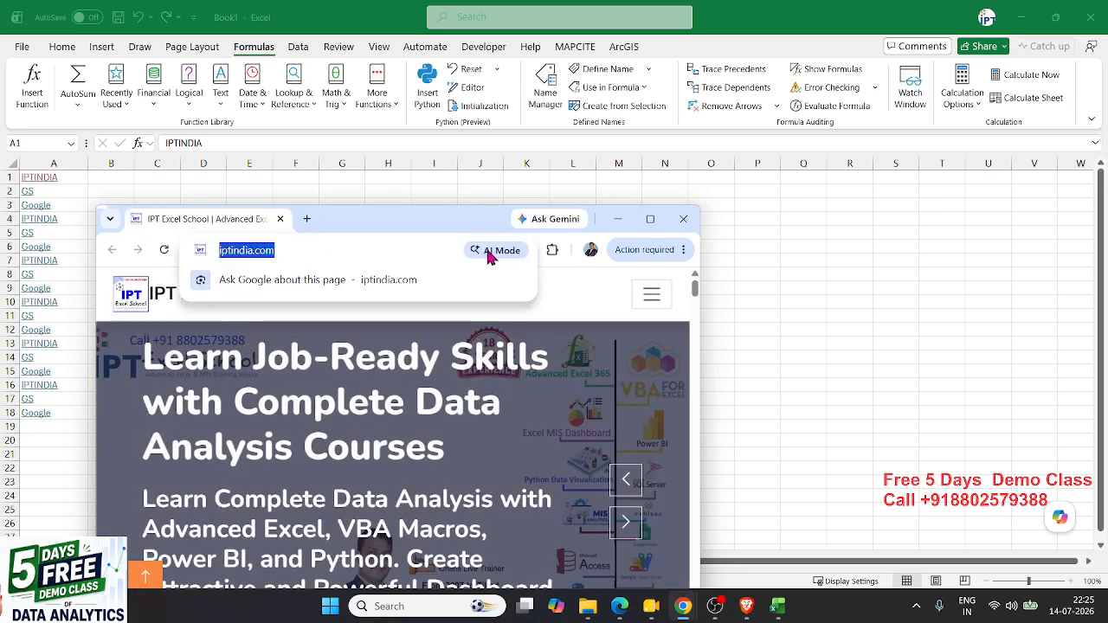
pyautogui.click(685, 220)
pyautogui.click(118, 174)
pyautogui.hotkey('ctrl', 'v')
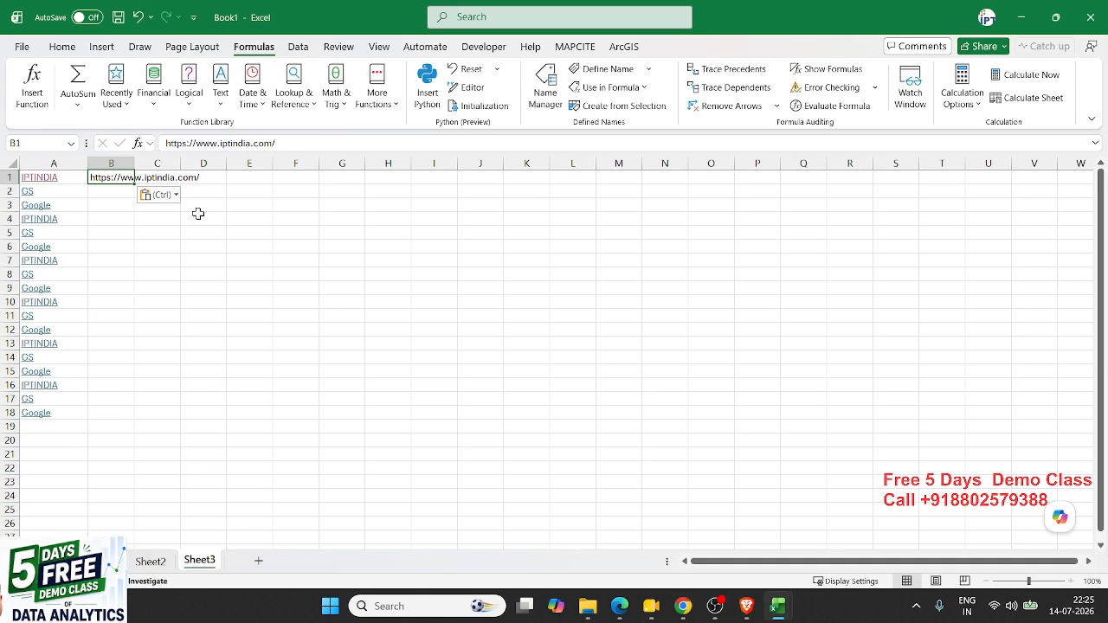
pyautogui.hotkey('ctrl', 'z')
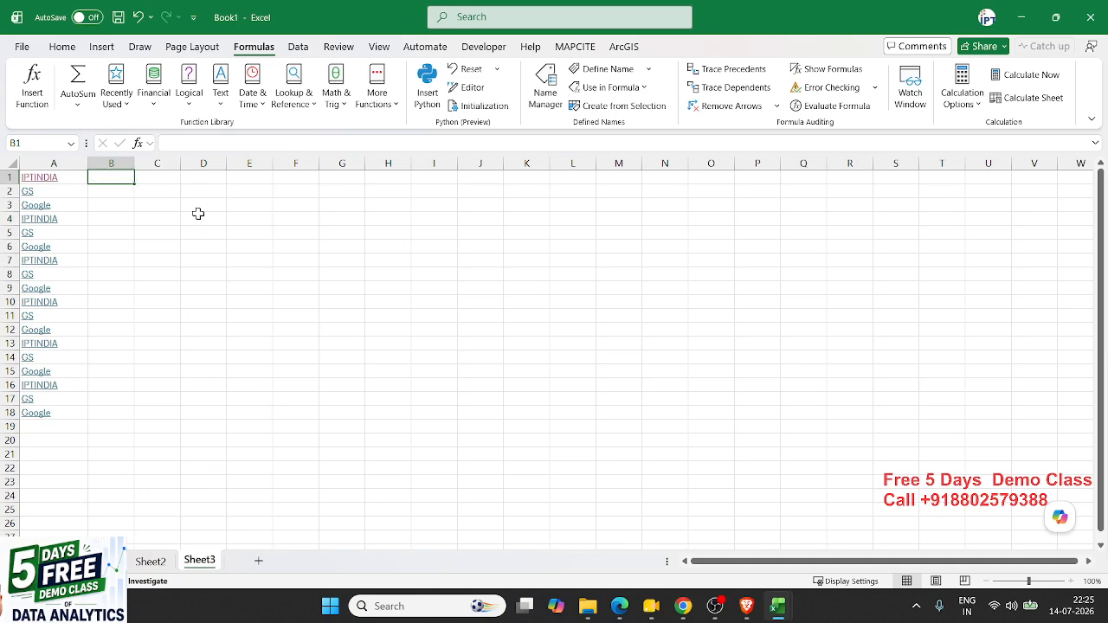
# - Copy the address from the A1 hyperlink's settings, paste it into B1, and clear B1 again
pyautogui.rightClick(54, 181)
pyautogui.click(104, 512)
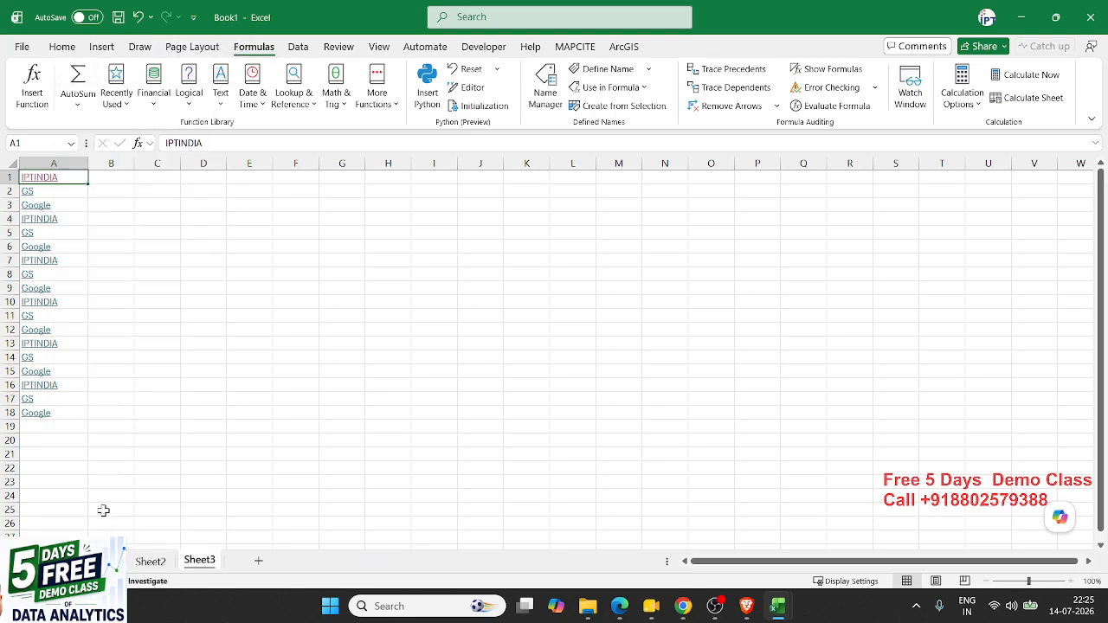
pyautogui.moveTo(111, 358); pyautogui.dragTo(456, 316)
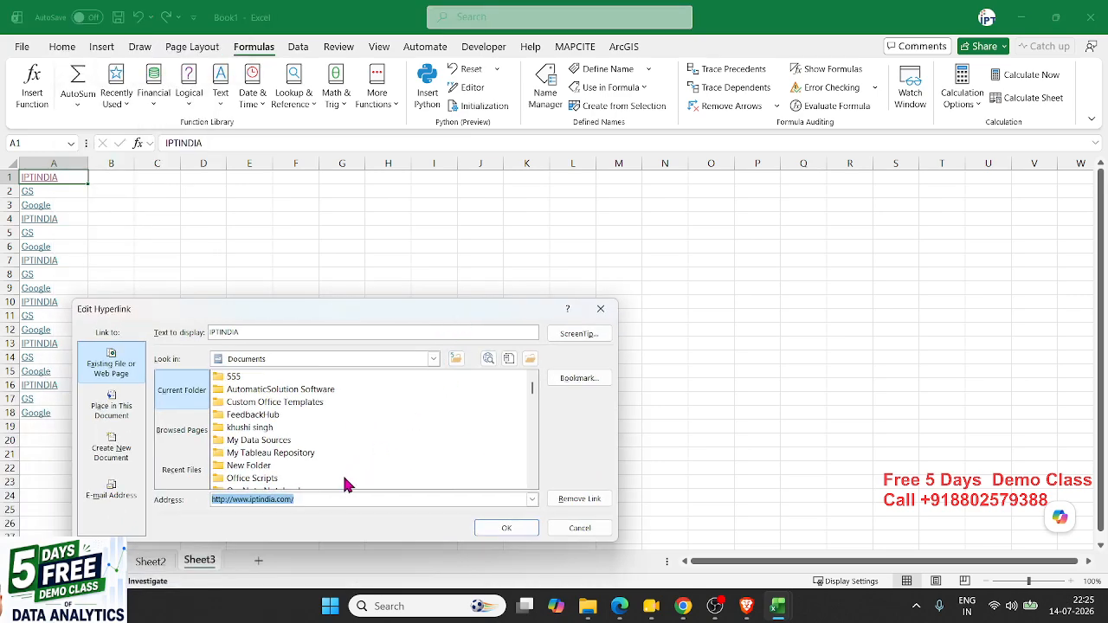
pyautogui.moveTo(326, 497); pyautogui.dragTo(188, 507)
pyautogui.press('Escape')
pyautogui.click(121, 178)
pyautogui.hotkey('ctrl', 'v')
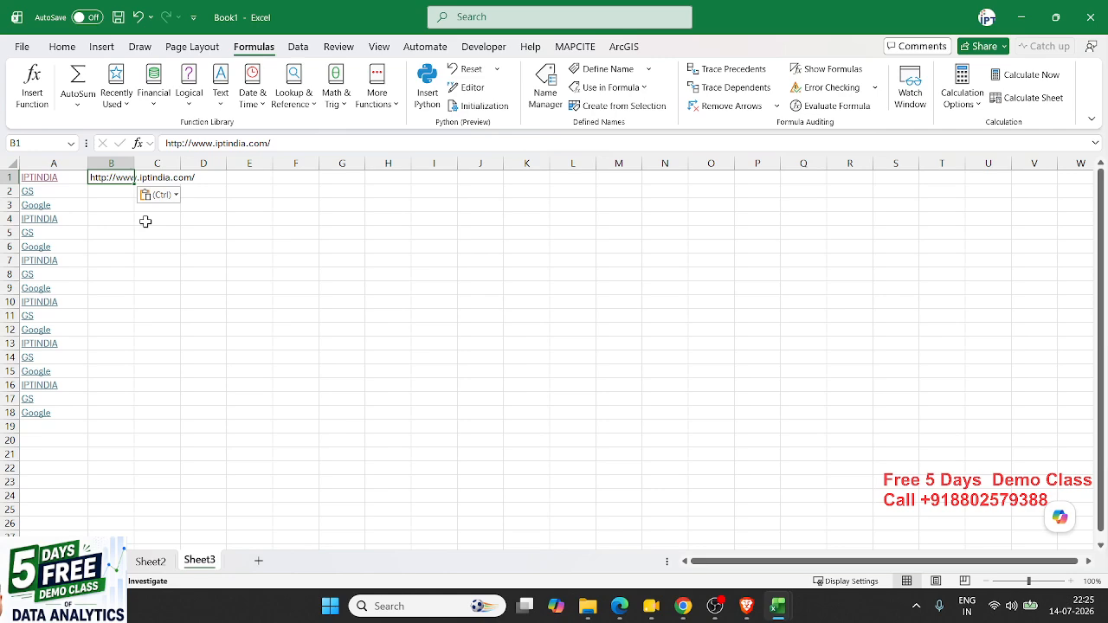
pyautogui.press('Delete')
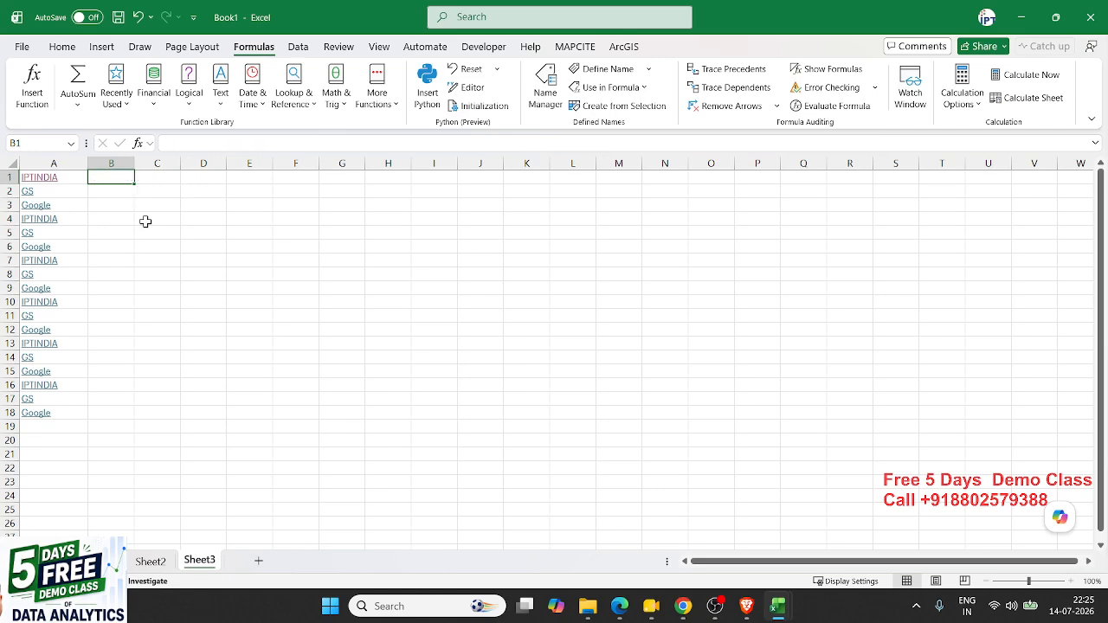
# - Open the VBA editor and declare Function URL(n As Range) below the datacom macro in Book2's Module1
pyautogui.click(483, 48)
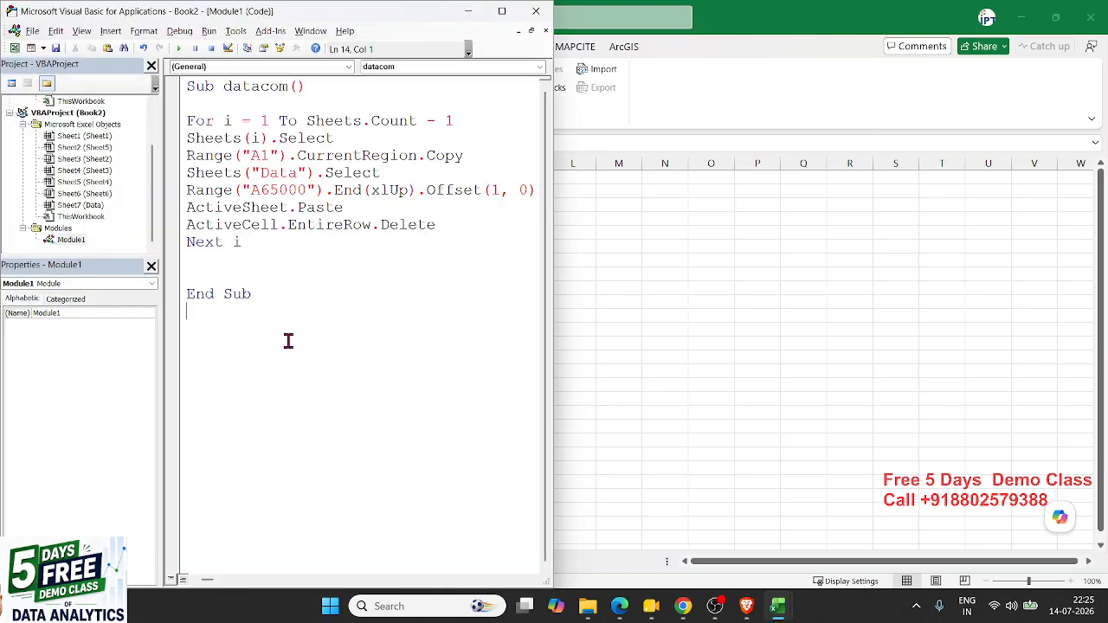
pyautogui.write('function URL(n as ra')
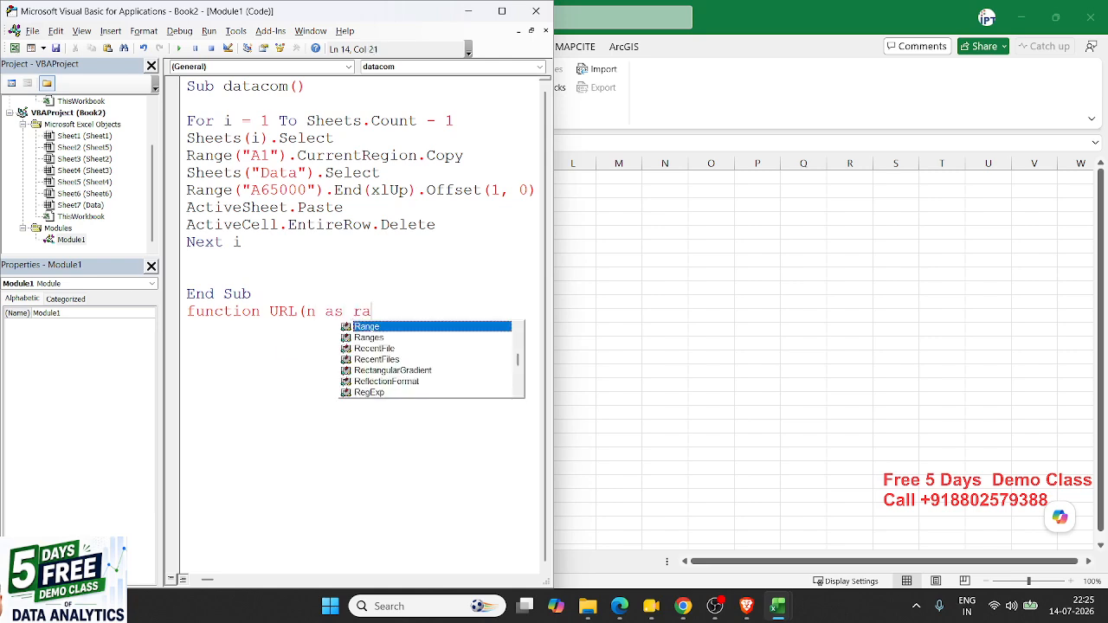
pyautogui.press('Tab')
pyautogui.write(')')
pyautogui.press('Return')
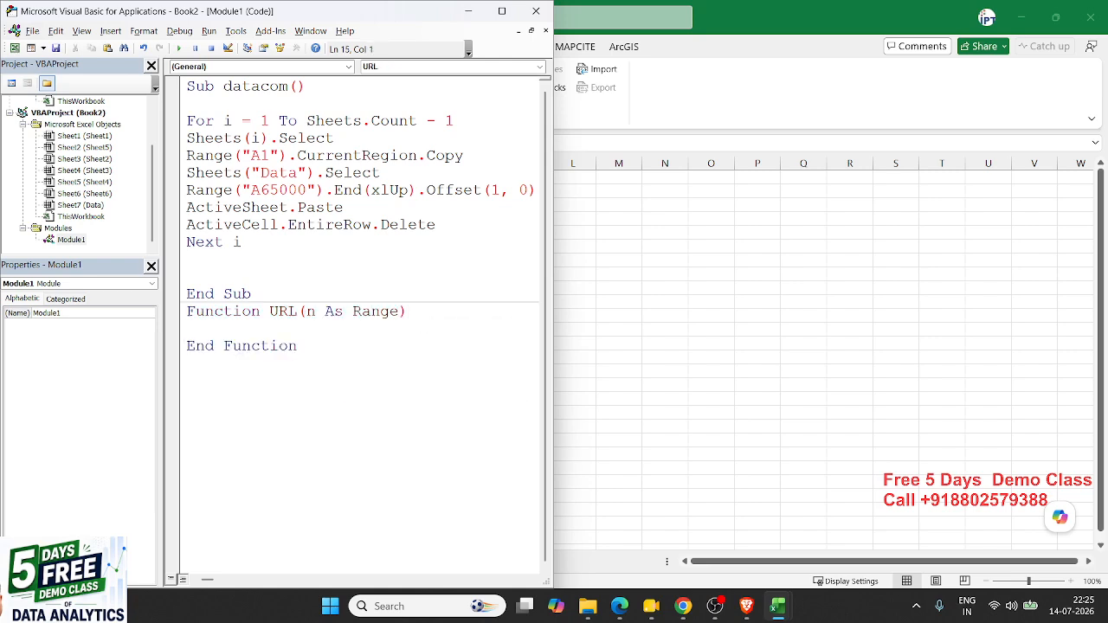
# - Write the URL function's body line as URL = n.Hyperlinks(1).Address
pyautogui.write('URL=n.hy')
pyautogui.press('Tab')
pyautogui.write('(1')
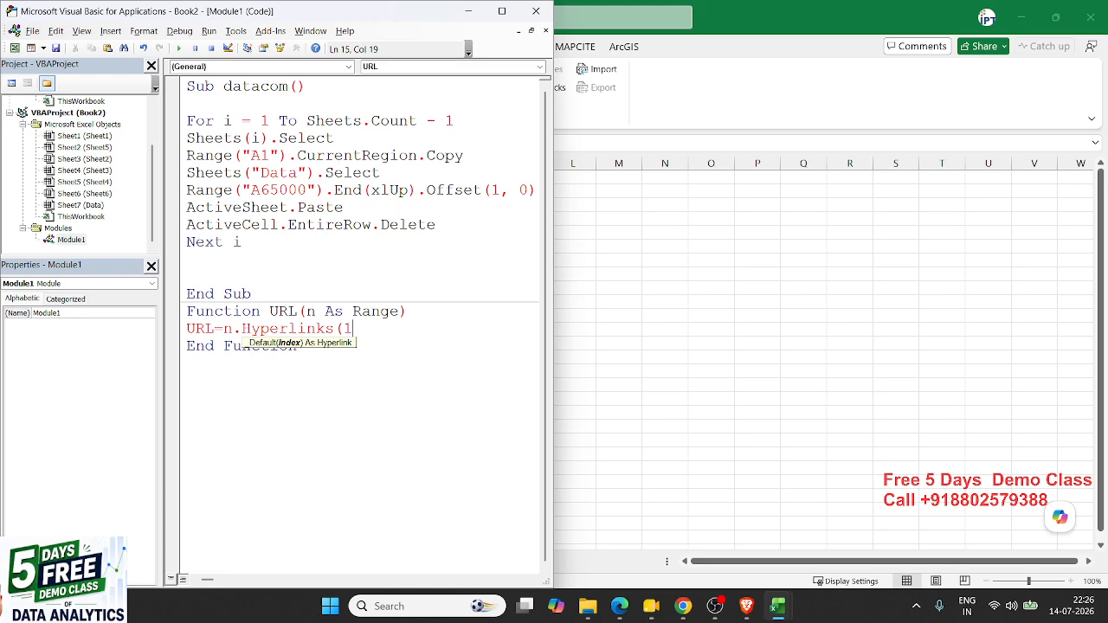
pyautogui.write(').')
pyautogui.press('Tab')
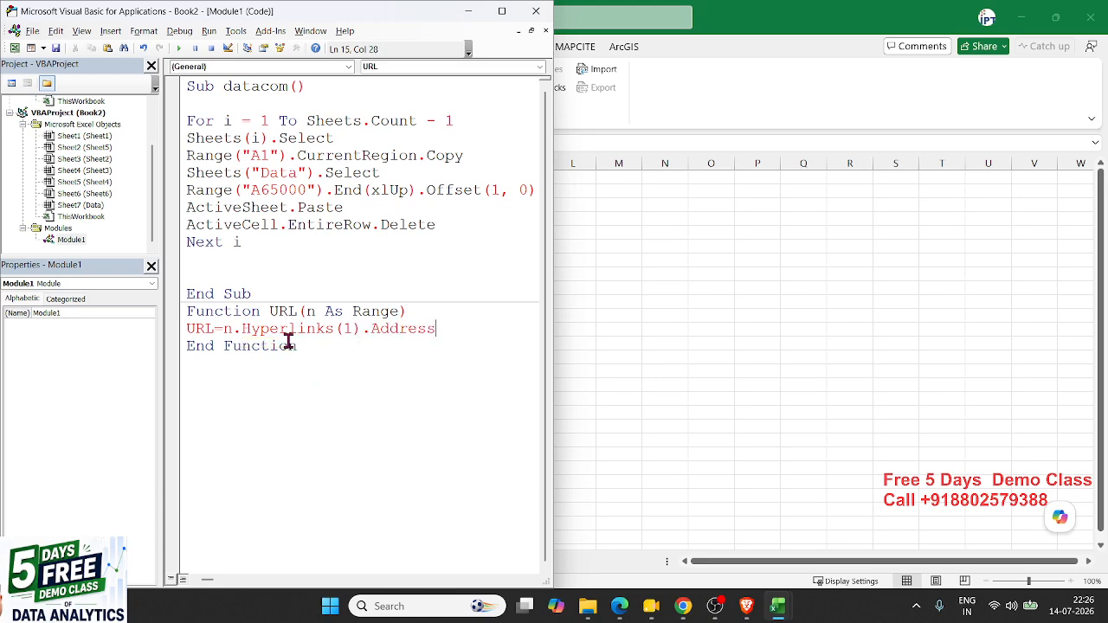
pyautogui.press('Down')
pyautogui.hotkey('alt', 'F11')
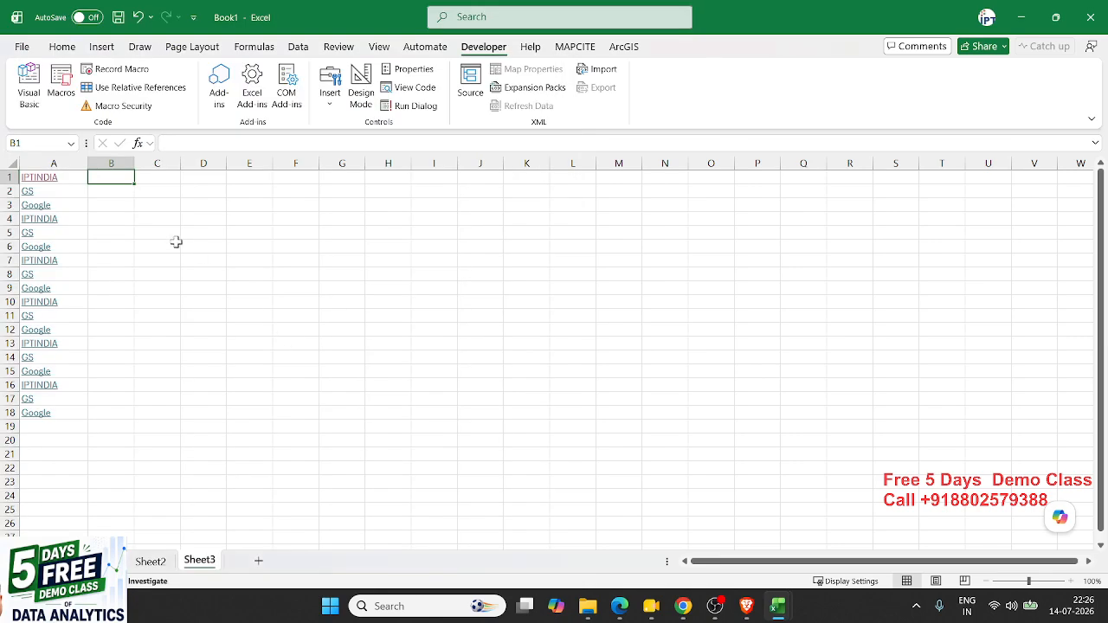
pyautogui.write('=ur')
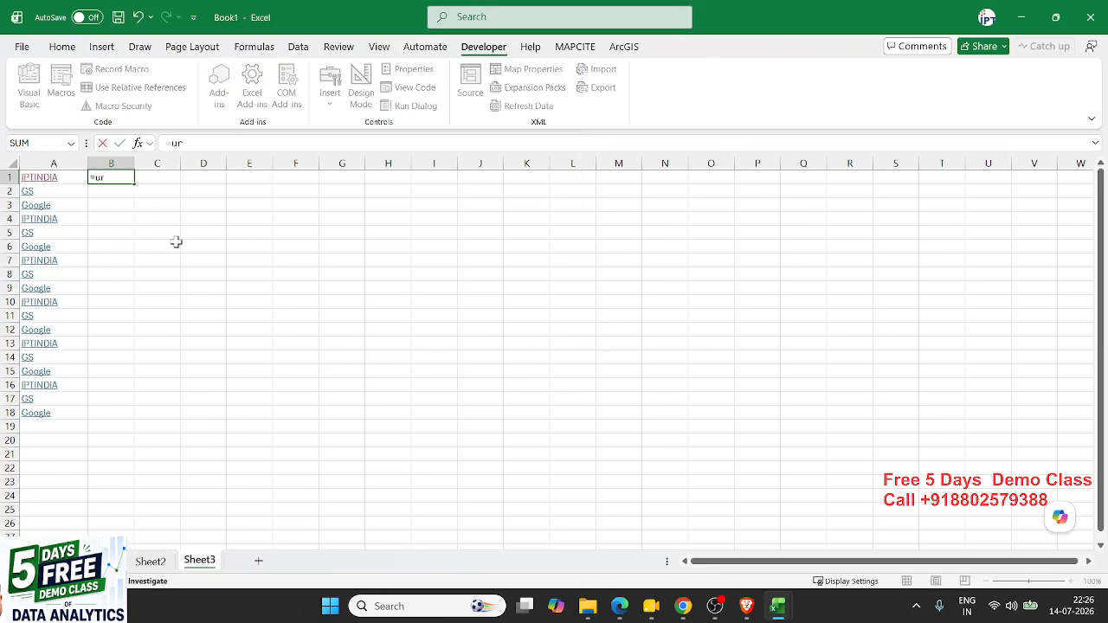
pyautogui.write('l')
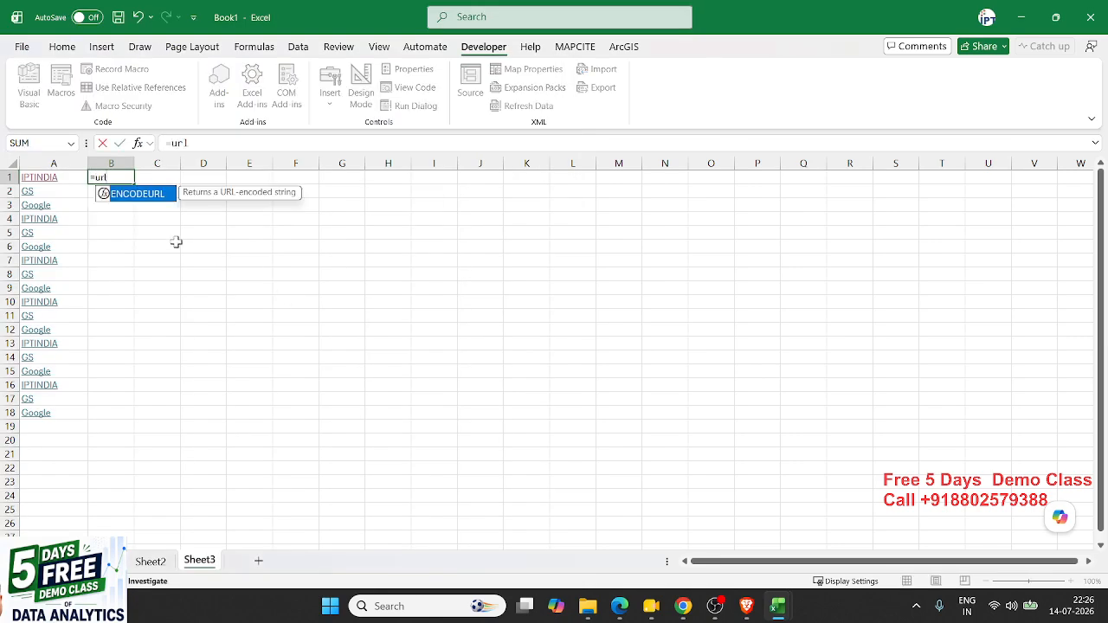
pyautogui.press('Escape')
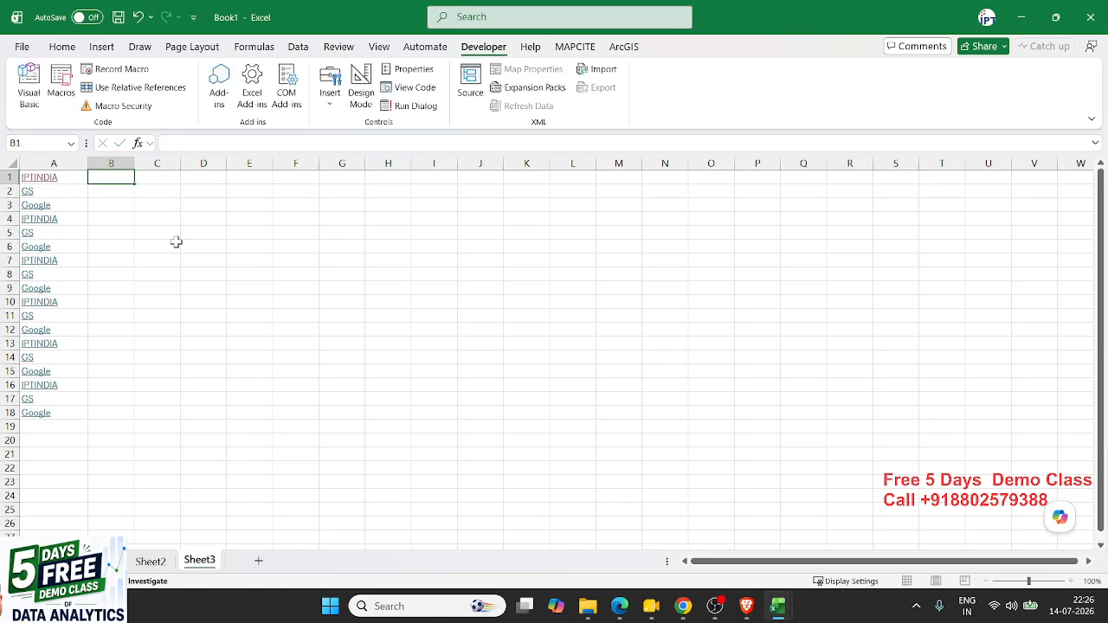
# - Copy the whole URL function from Book2's Module1 and delete it there
pyautogui.hotkey('alt', 'F11')
pyautogui.moveTo(328, 355); pyautogui.dragTo(171, 312)
pyautogui.hotkey('ctrl', 'c')
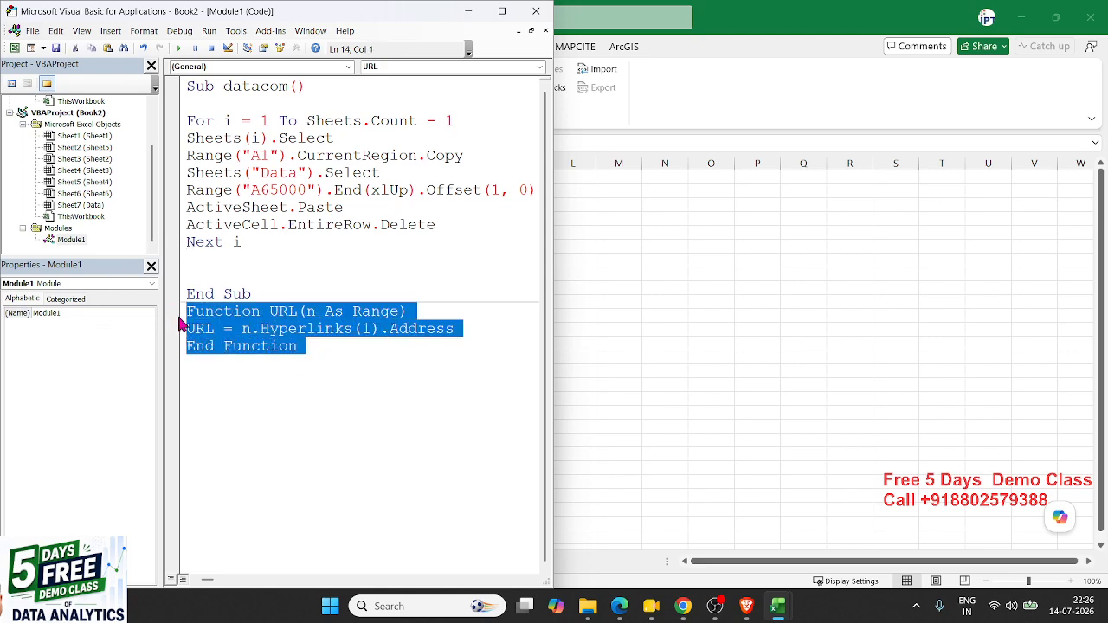
pyautogui.press('Delete')
# - Insert a new module in the Book1 project and paste the URL function into it
pyautogui.click(82, 185)
pyautogui.scroll(2, 82, 185)
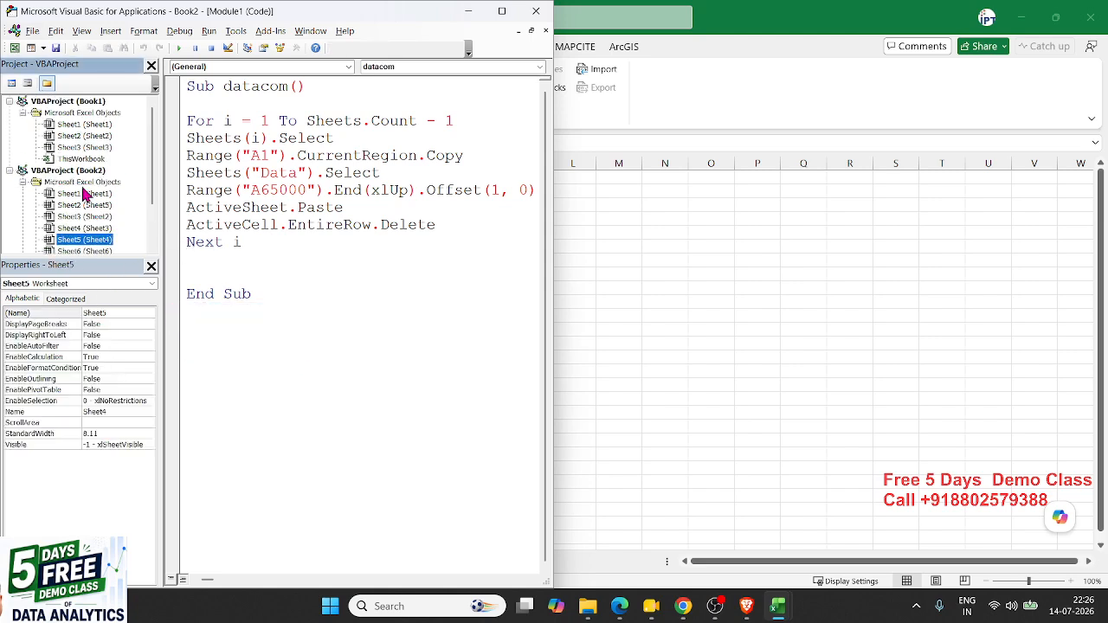
pyautogui.click(81, 157)
pyautogui.click(83, 33)
pyautogui.moveTo(110, 32)
pyautogui.click(130, 78)
pyautogui.hotkey('ctrl', 'v')
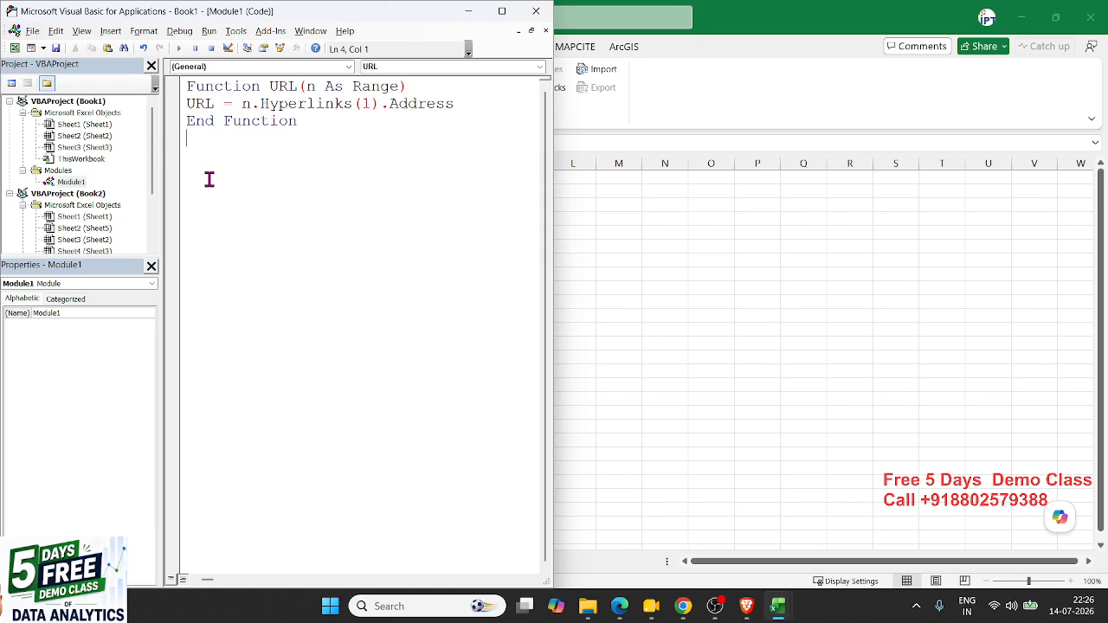
# - Enter =URL(A1) in B1 of Sheet3 and fill the formula down to B18
pyautogui.hotkey('alt', 'F11')
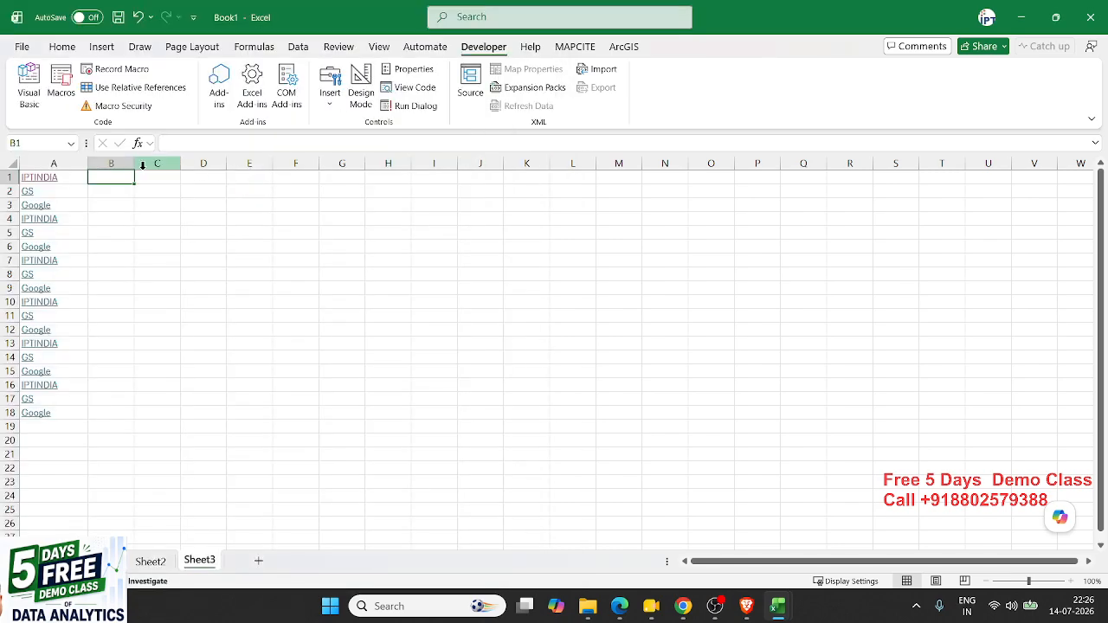
pyautogui.write('=ur')
pyautogui.press('Tab')
pyautogui.press('Left')
pyautogui.press('Return')
pyautogui.press('Up')
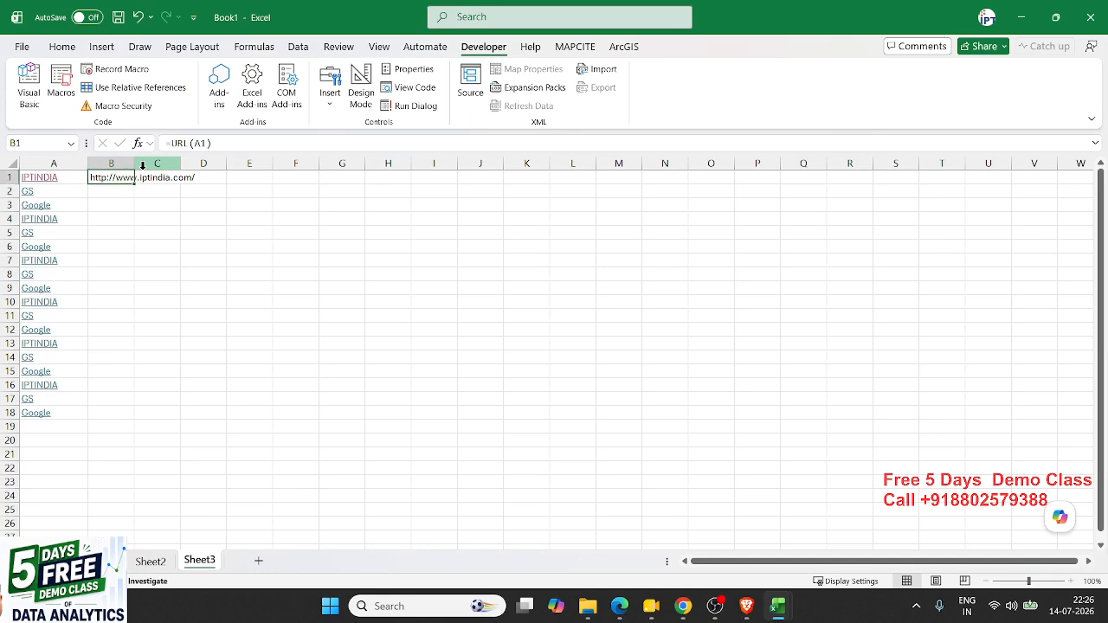
pyautogui.doubleClick(135, 183)
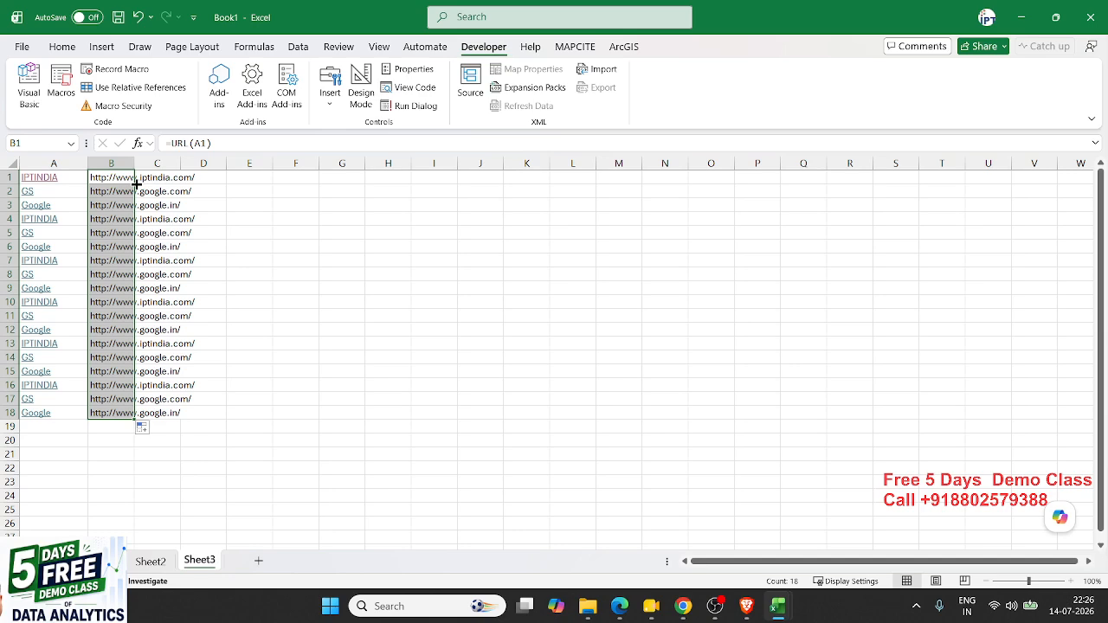
# - Review the complete URL function code in Book1's module and return to the worksheet
pyautogui.hotkey('alt', 'F11')
pyautogui.moveTo(312, 126); pyautogui.dragTo(184, 92)
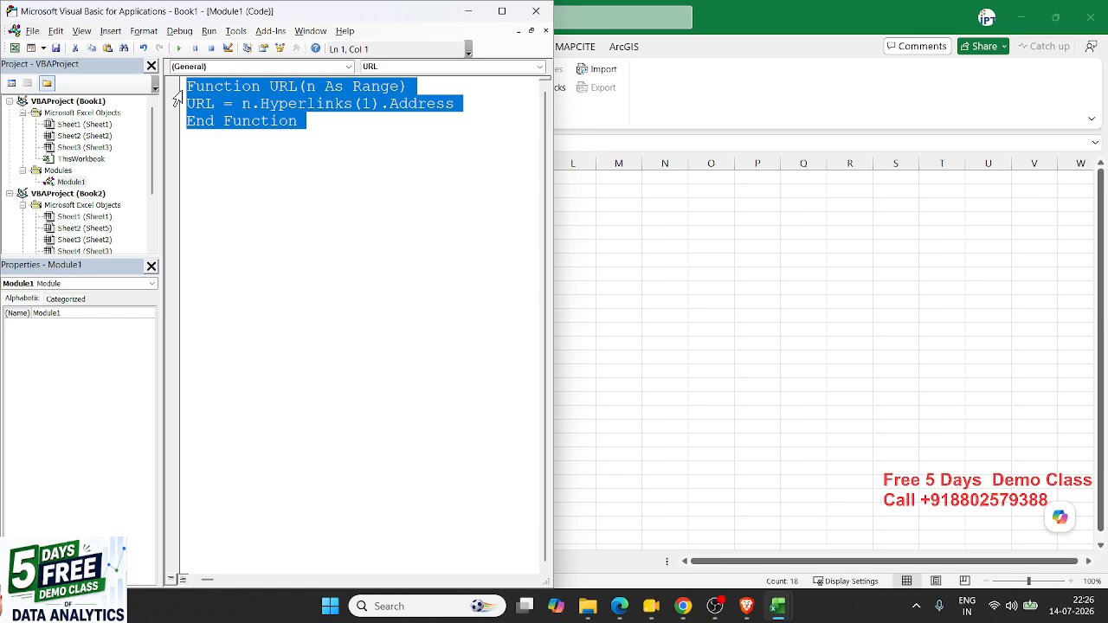
pyautogui.hotkey('alt', 'F11')
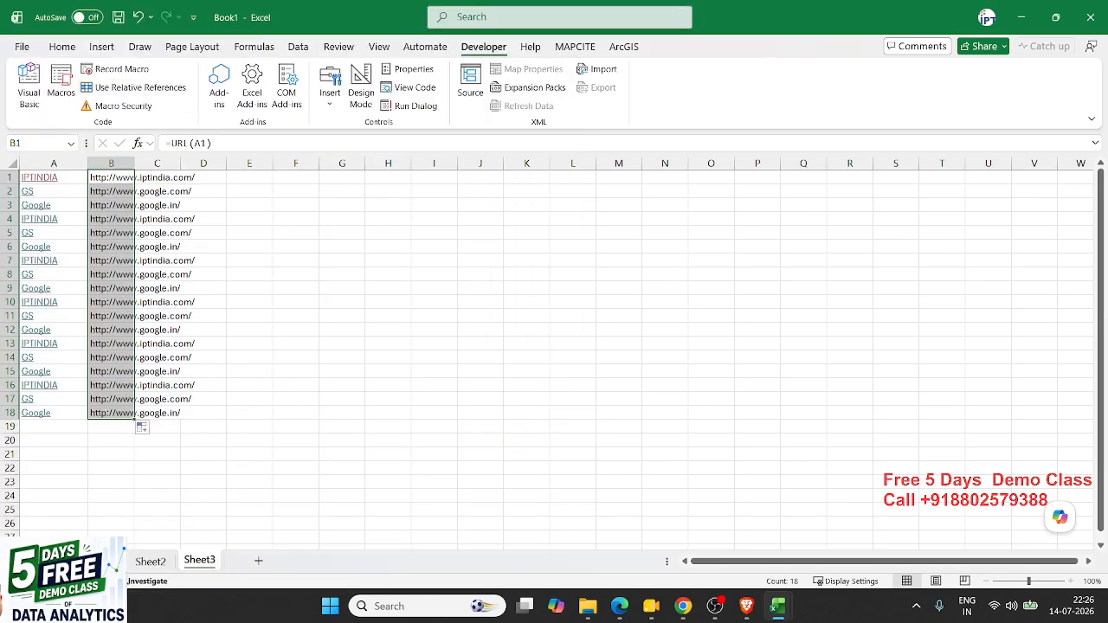
# - Look back over the VBA overview sheet, the profit calculation on Sheet2 and the link list on Sheet3
pyautogui.click(103, 562)
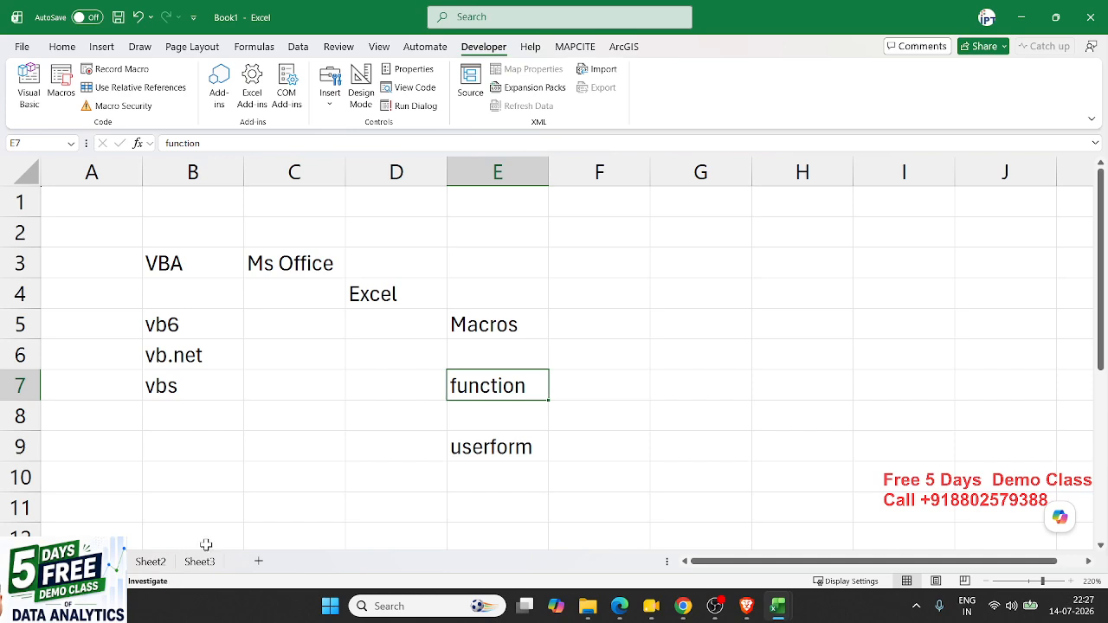
pyautogui.click(292, 412)
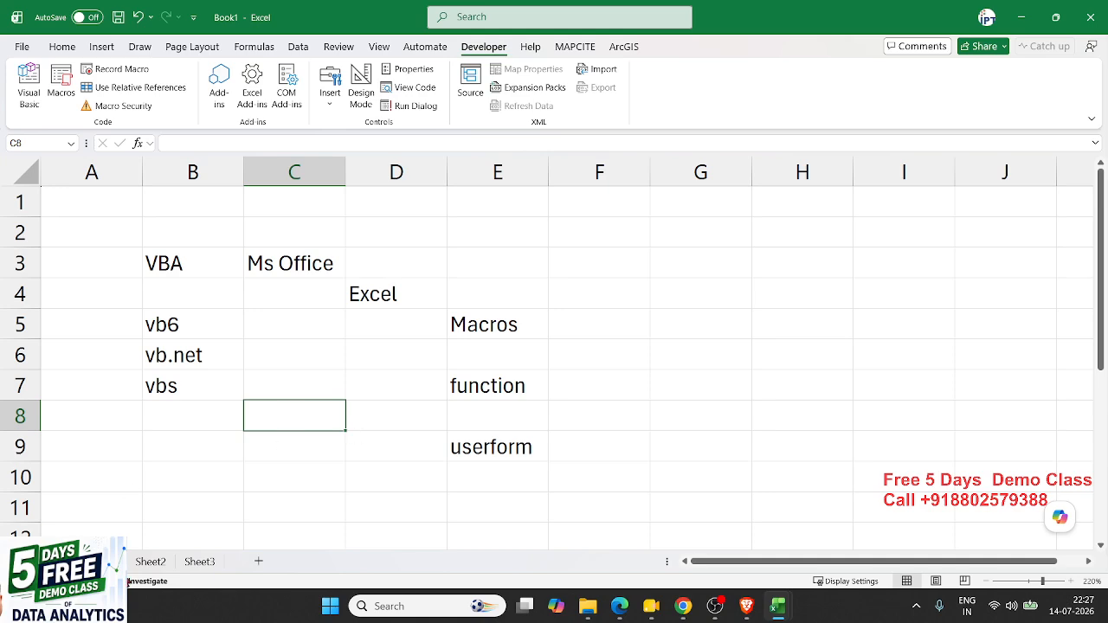
pyautogui.click(134, 564)
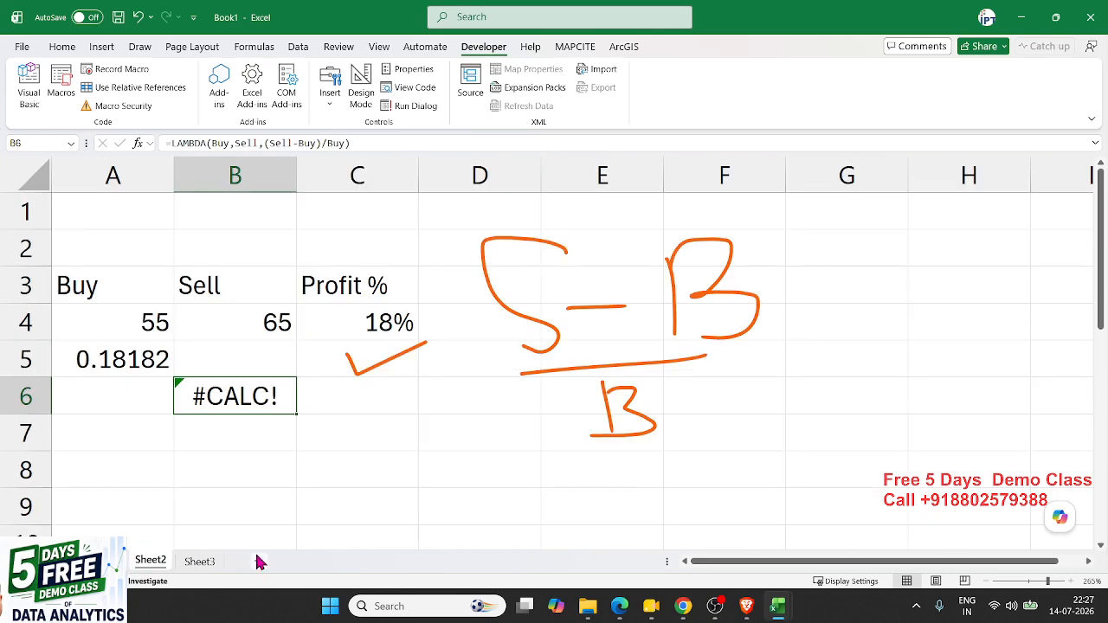
pyautogui.click(213, 562)
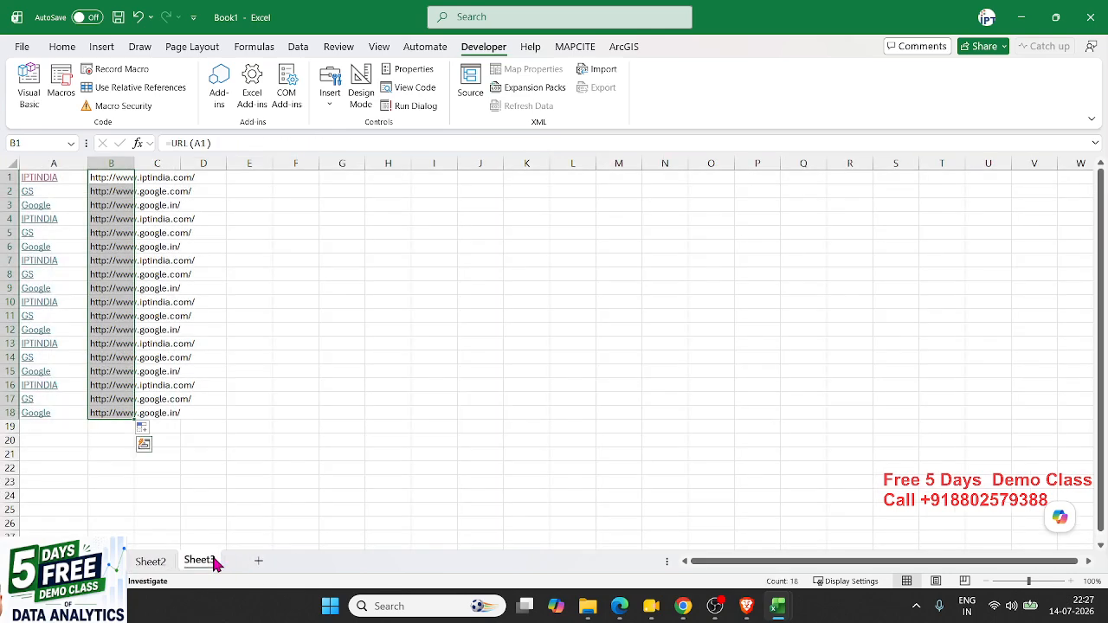
# - Add a new worksheet, enlarge its zoom to 235%, and enter the header Name in A1
pyautogui.click(258, 561)
pyautogui.scroll(7, 201, 485)
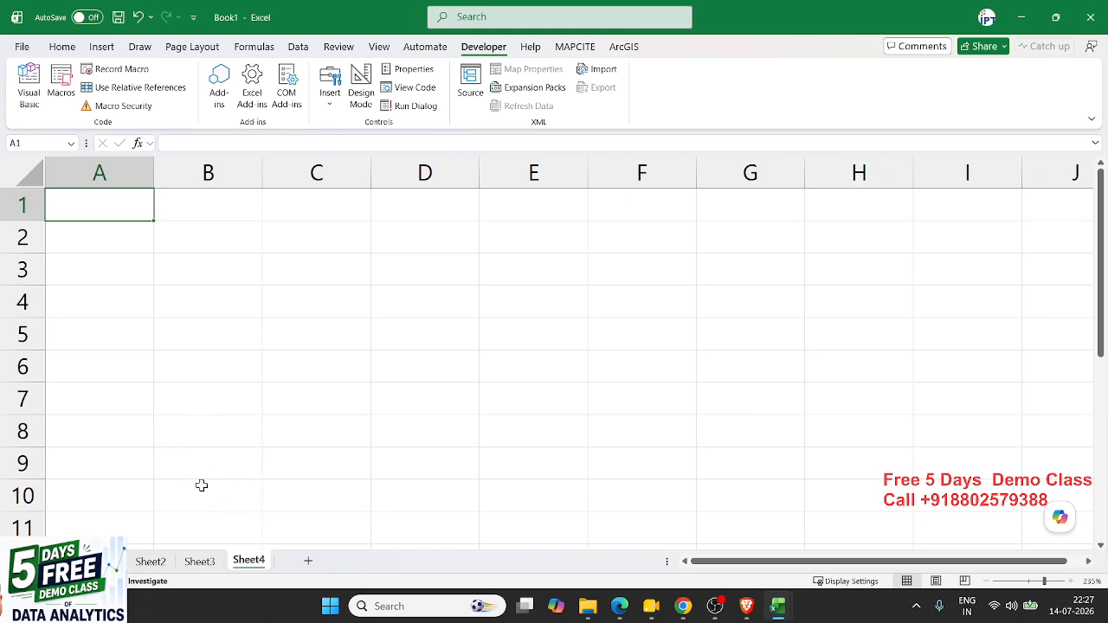
pyautogui.write('NCame')
pyautogui.press('Escape')
pyautogui.write('Name')
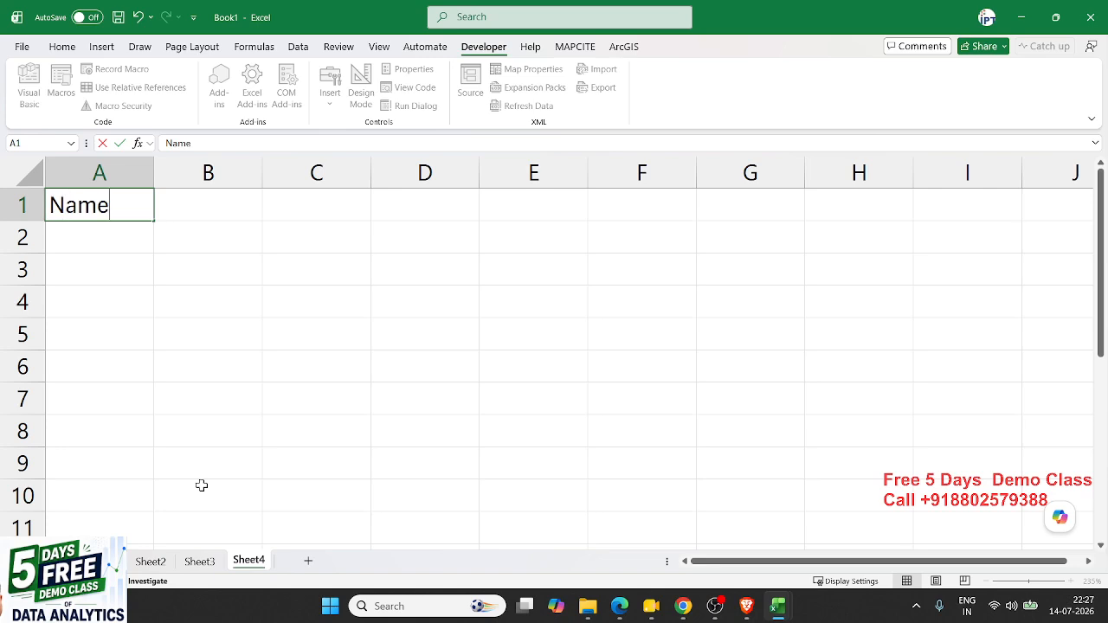
pyautogui.press('Return')
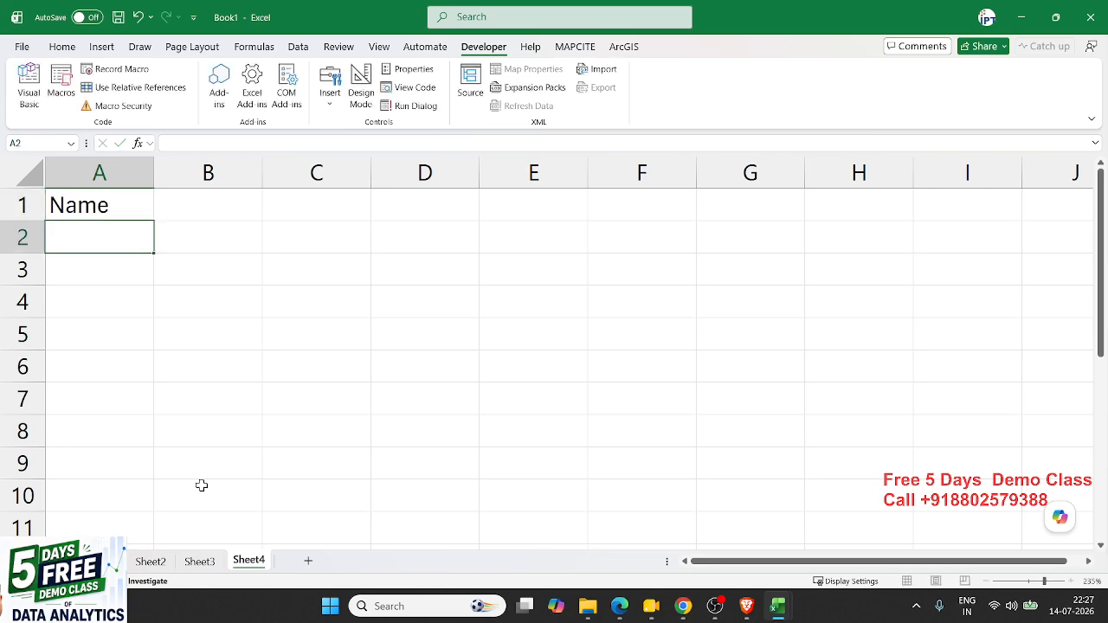
# - List seven first names under the Name header in A2:A8
pyautogui.write('Puja')
pyautogui.press('Return')
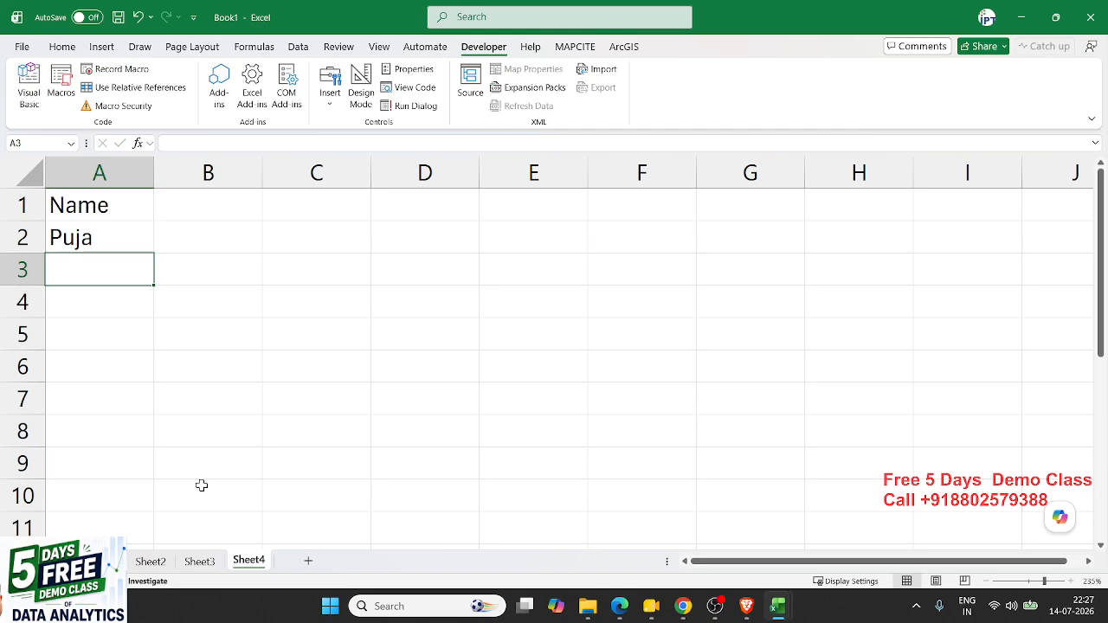
pyautogui.write('Om')
pyautogui.press('Return')
pyautogui.write('Ravi')
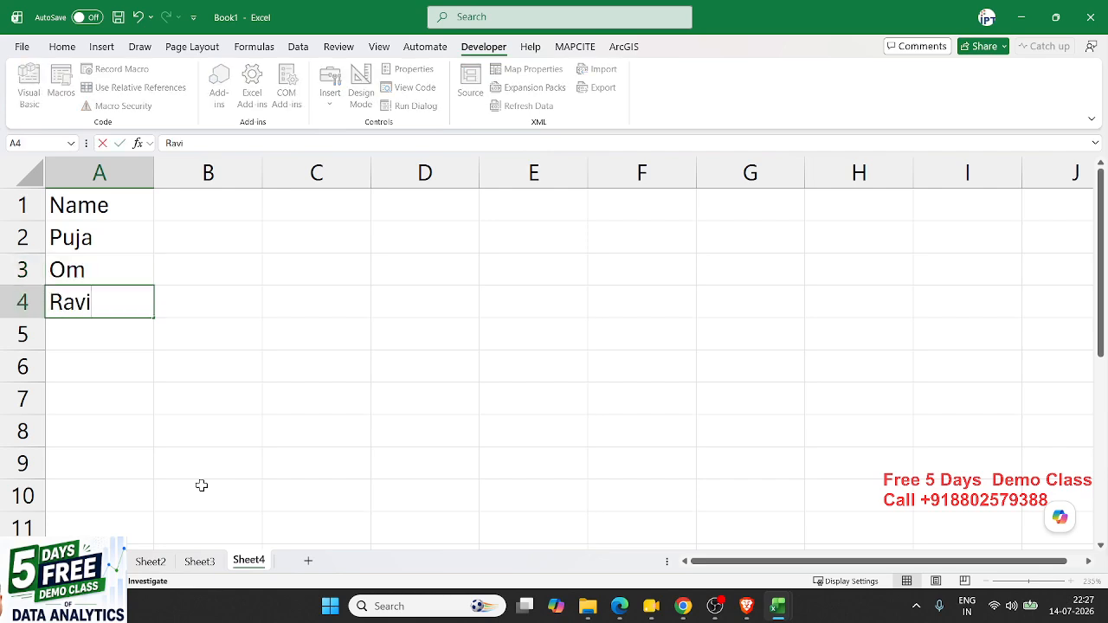
pyautogui.press('Return')
pyautogui.write('Kavita')
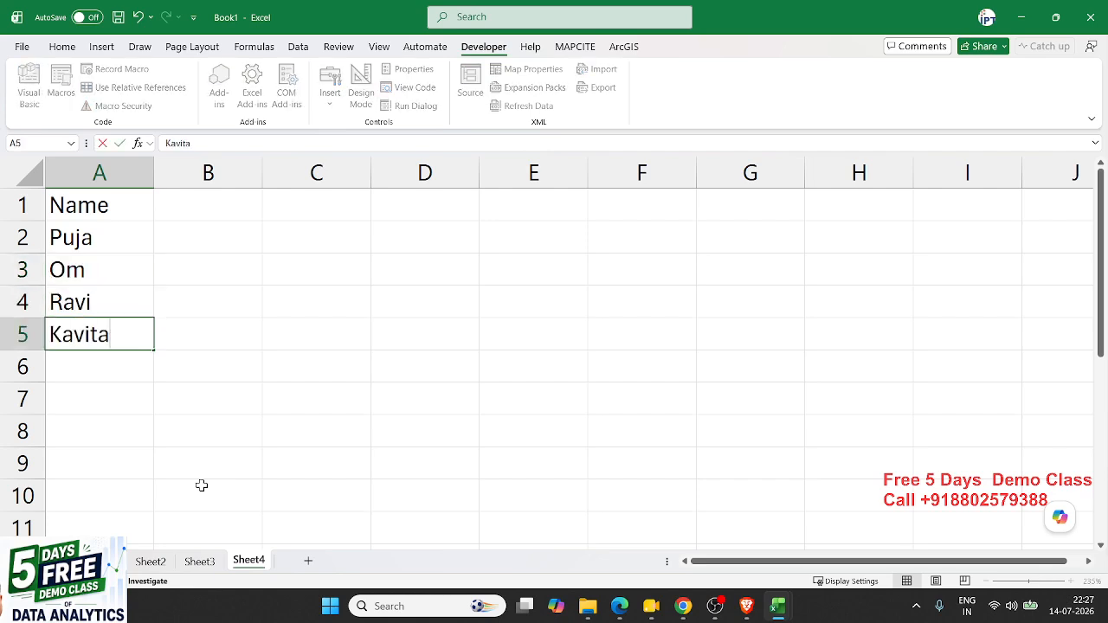
pyautogui.press('Return')
pyautogui.write('Mohan')
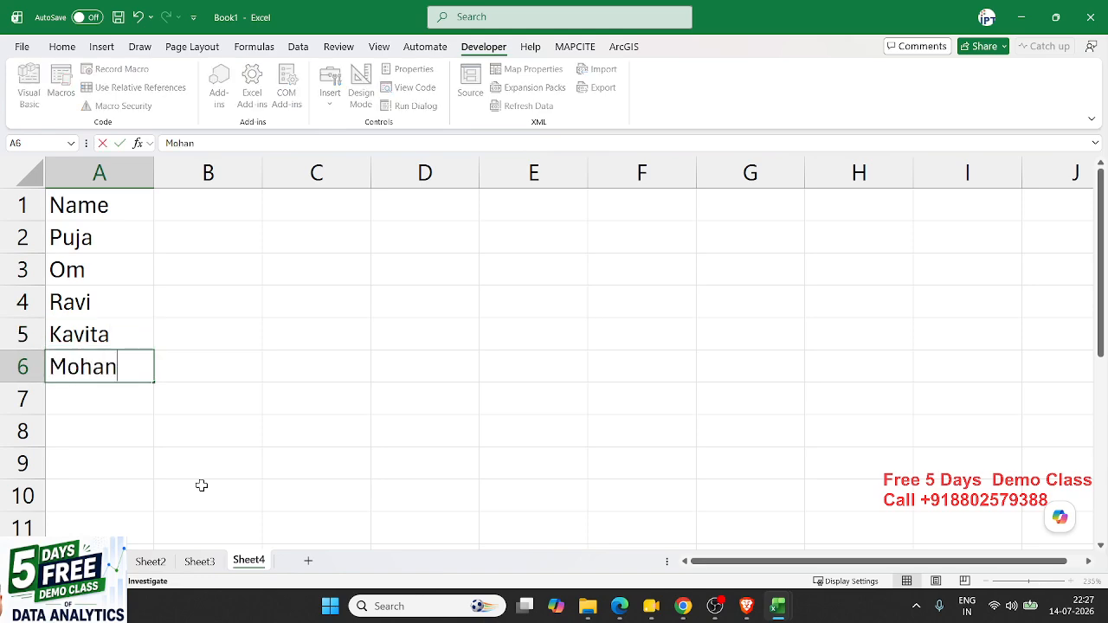
pyautogui.press('Return')
pyautogui.write('Uday')
pyautogui.press('Tab')
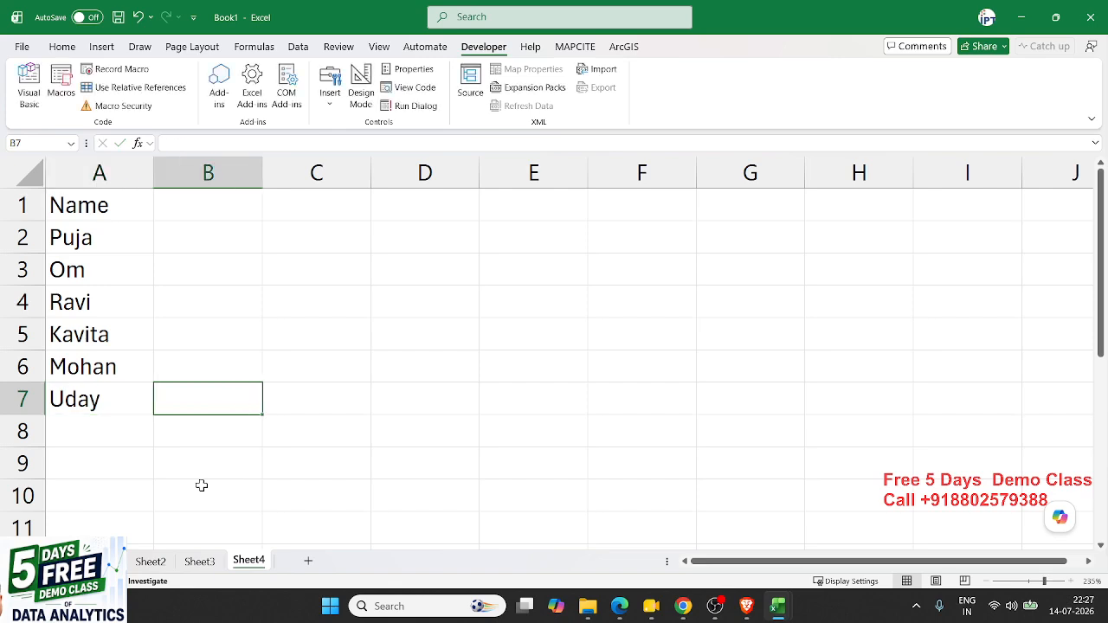
pyautogui.press('Down')
pyautogui.press('Left')
pyautogui.write('Indr')
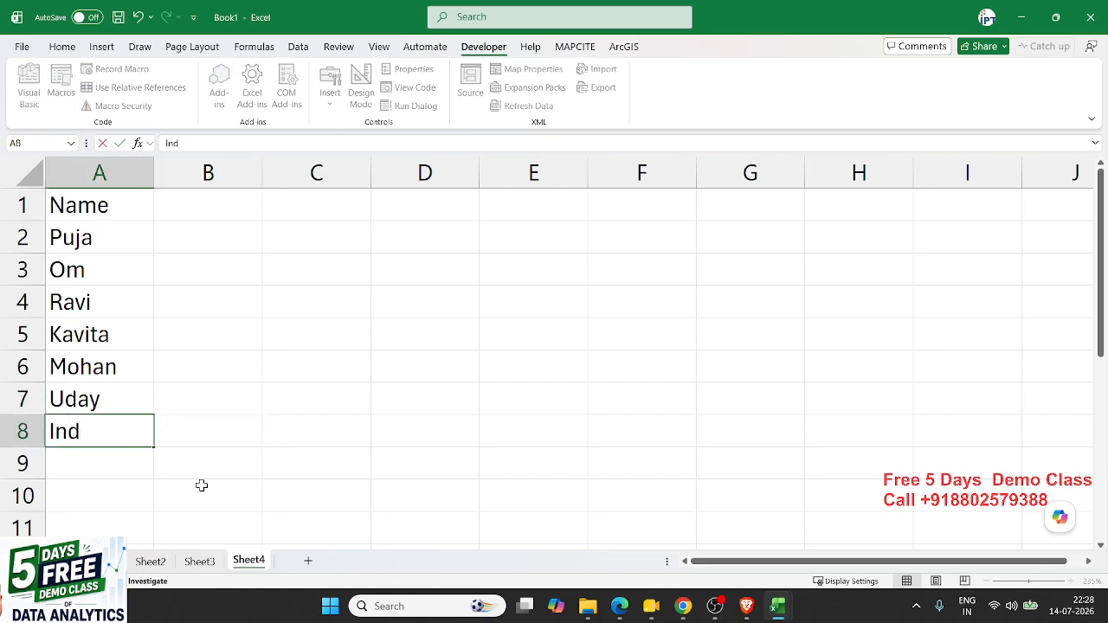
pyautogui.press('BackSpace')
pyautogui.write('er')
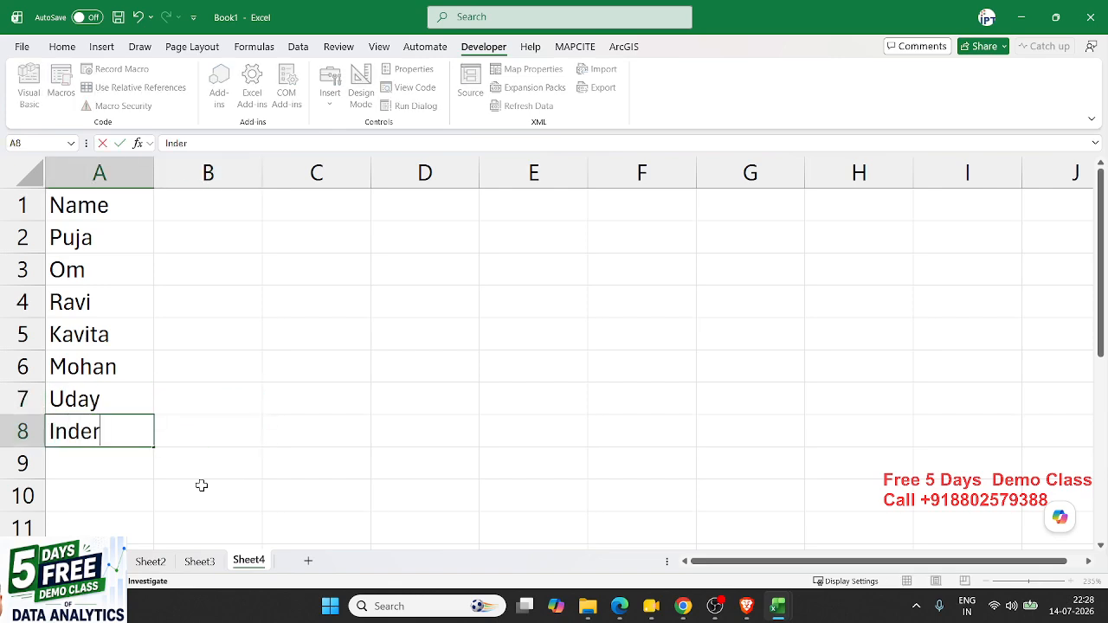
pyautogui.press('Return')
# - Enter Jan in B1 and fill the month headers across to May in F1
pyautogui.hotkey('ctrl', 'Home')
pyautogui.press('Right')
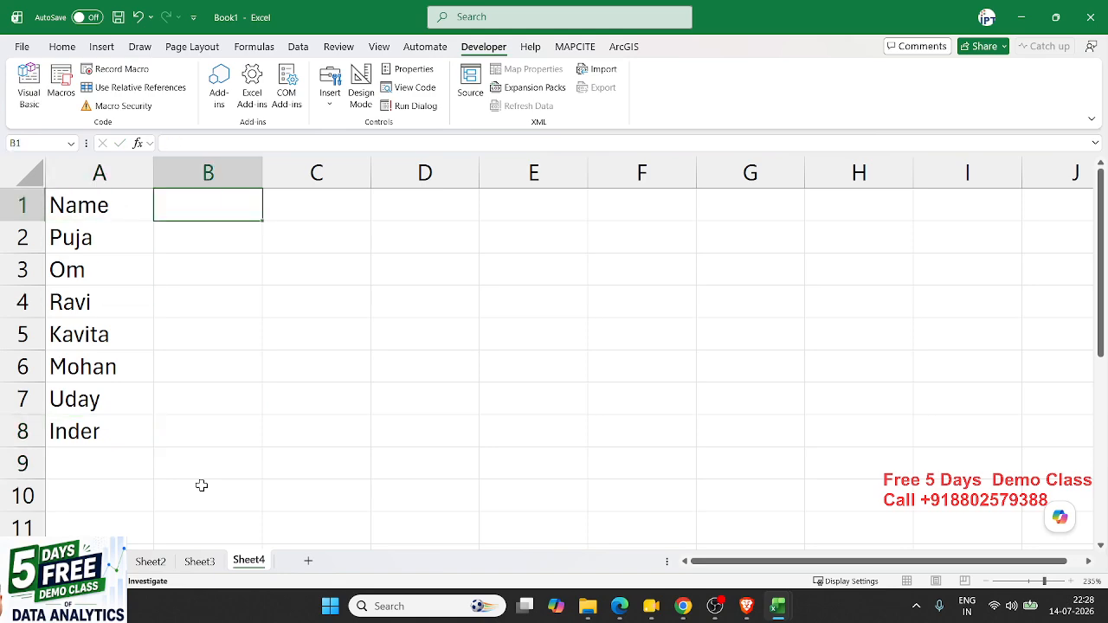
pyautogui.write('Jan')
pyautogui.press('Return')
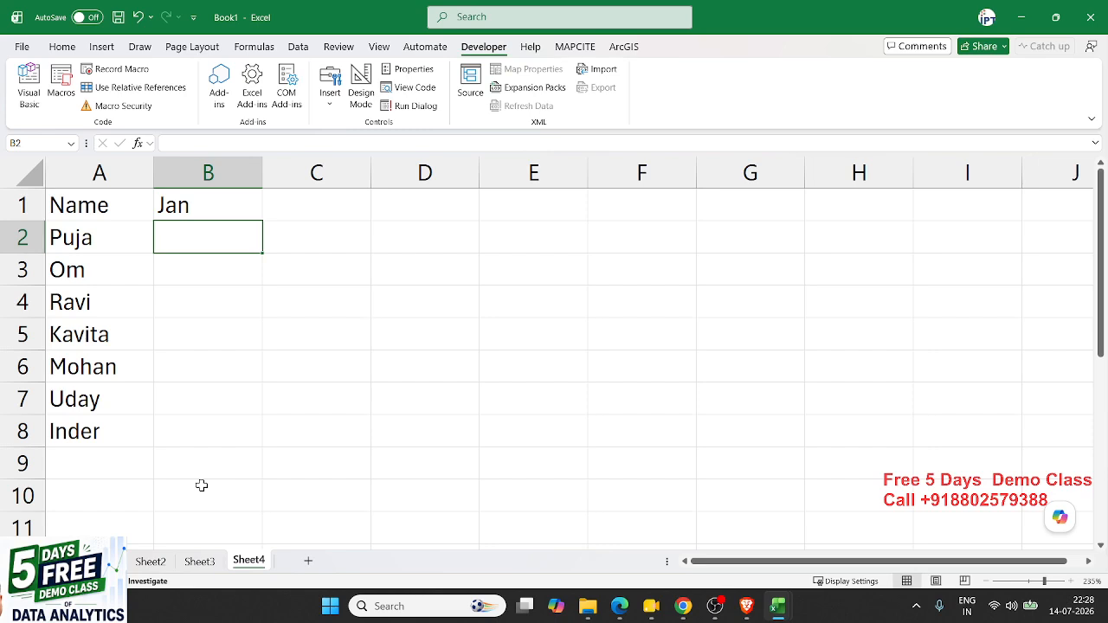
pyautogui.click(241, 210)
pyautogui.moveTo(263, 220); pyautogui.dragTo(649, 236)
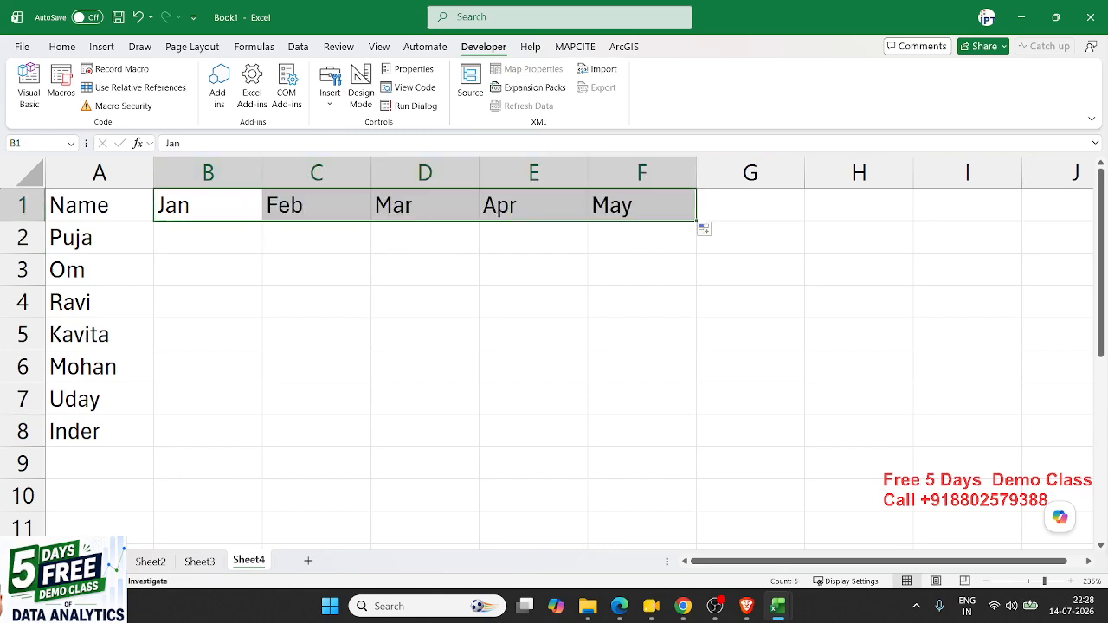
pyautogui.hotkey('alt', 'Tab')
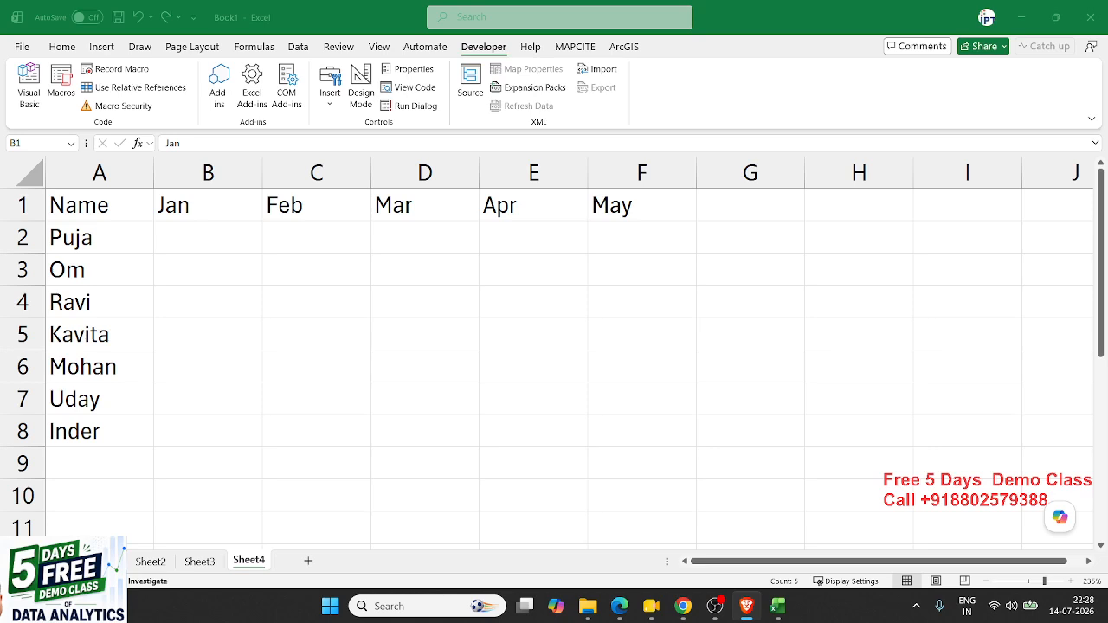
pyautogui.hotkey('alt', 'Tab')
# - Enter the formula =RANDBETWEEN(10,90) in B2
pyautogui.click(219, 237)
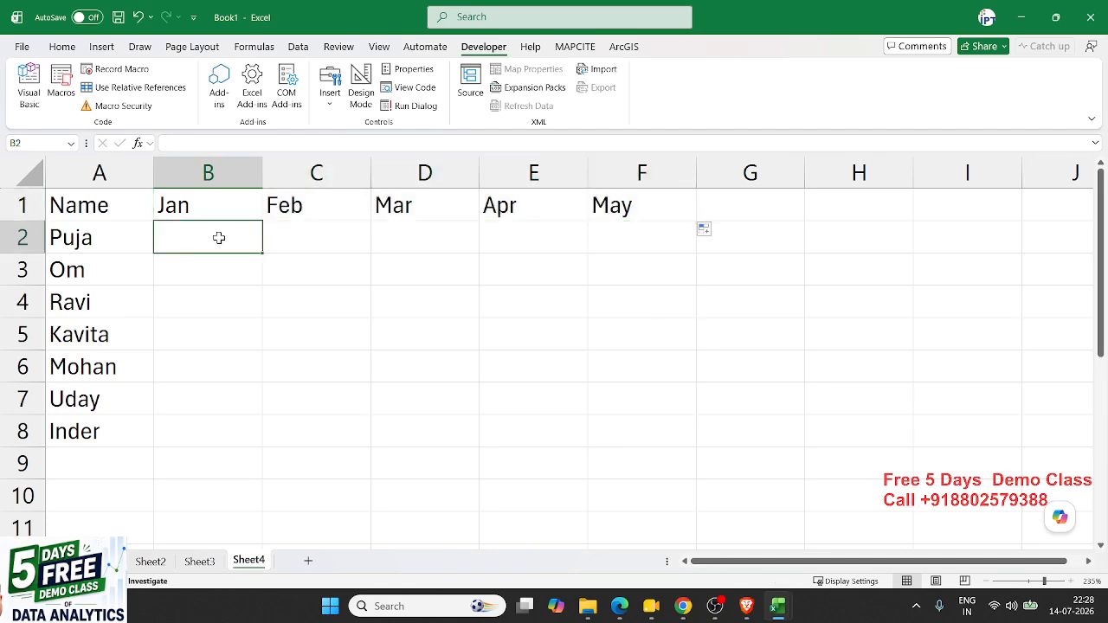
pyautogui.write('=RA')
pyautogui.press('Down')
pyautogui.press('Down')
pyautogui.press('Down')
pyautogui.press('Tab')
pyautogui.write('10N90')
pyautogui.press('BackSpace')
pyautogui.press('BackSpace')
pyautogui.press('BackSpace')
pyautogui.write(',')
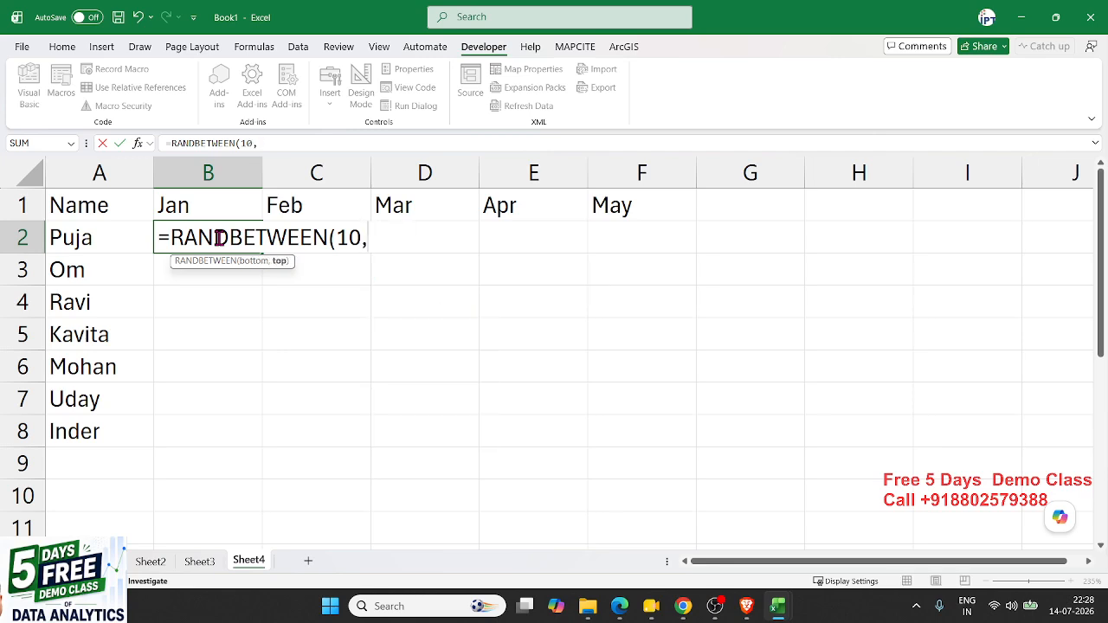
pyautogui.write('90')
pyautogui.press('Return')
# - Apply the RANDBETWEEN formula to the whole range B2:F8 and copy that range
pyautogui.moveTo(230, 237); pyautogui.dragTo(623, 425)
pyautogui.hotkey('ctrl', 'Return')
pyautogui.hotkey('ctrl', 'c')
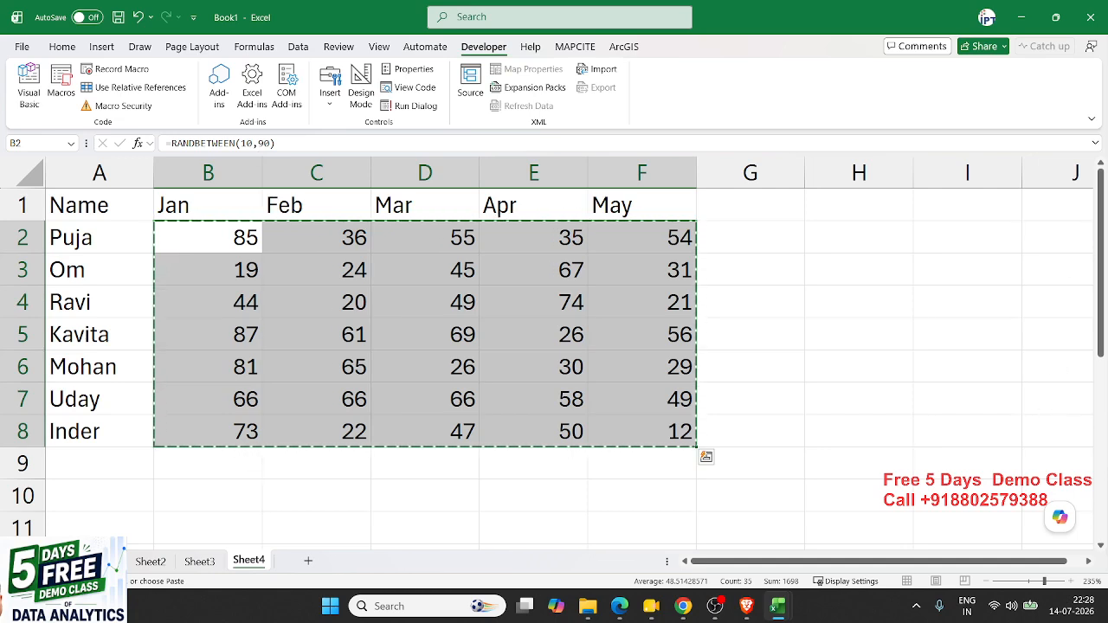
# - Replace the RANDBETWEEN formulas in the copied range B2:F8 with their static values
pyautogui.hotkey('alt', 'Tab')
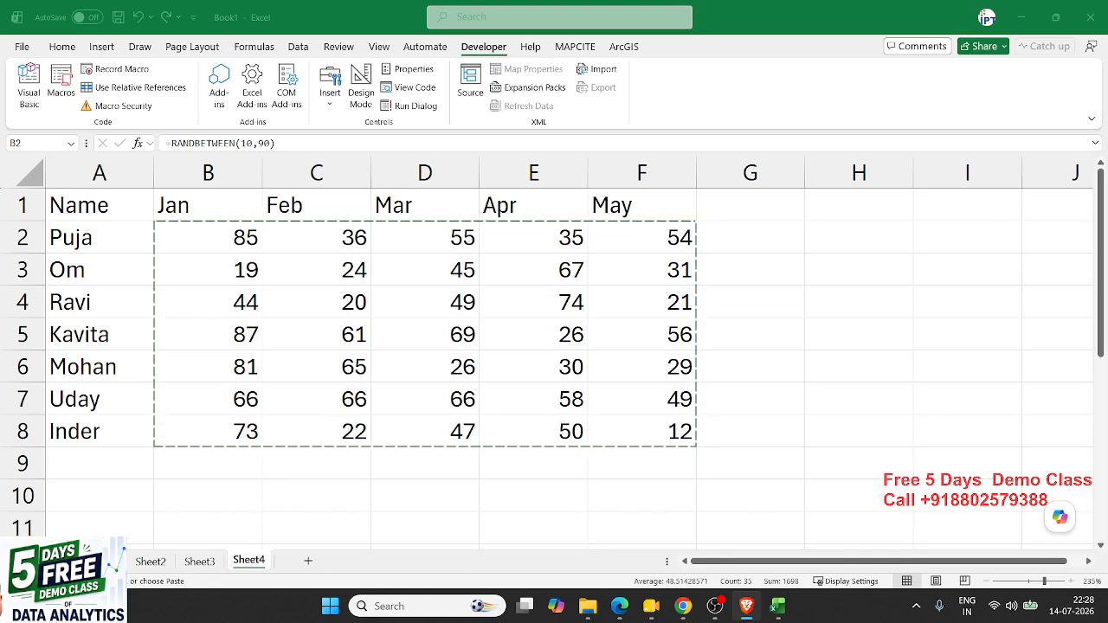
pyautogui.hotkey('alt', 'Tab')
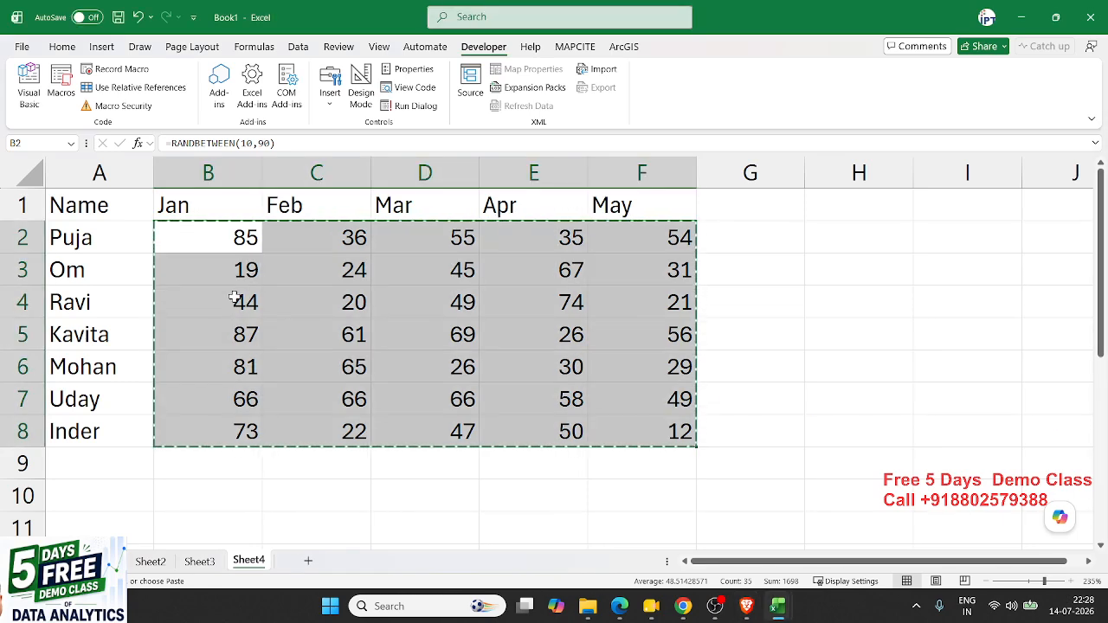
pyautogui.hotkey('ctrl', 'q')
pyautogui.click(63, 49)
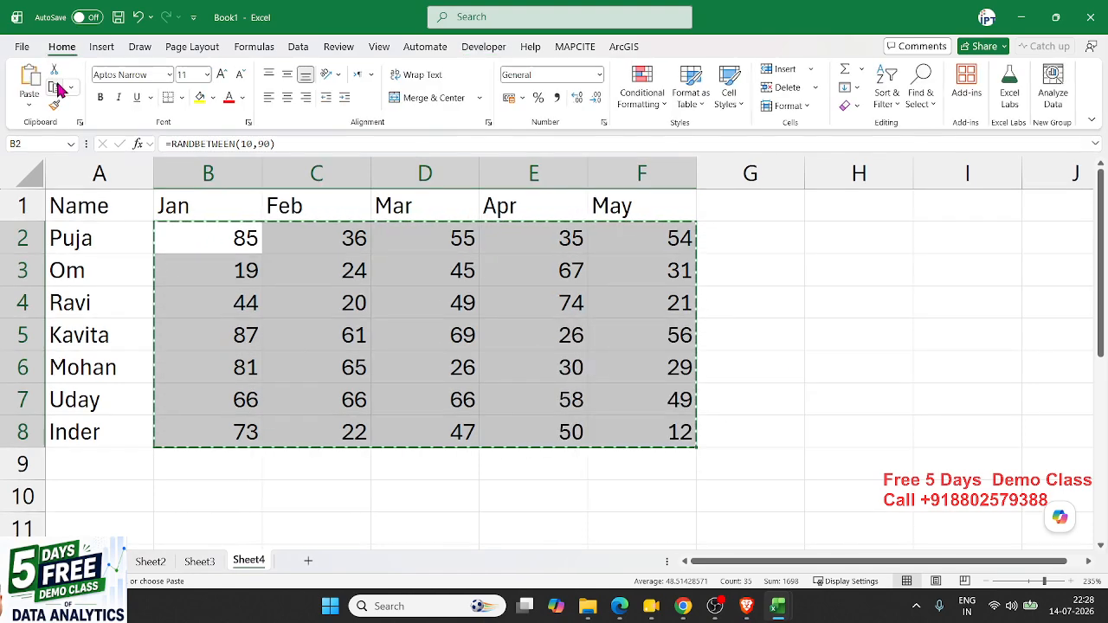
pyautogui.click(29, 105)
pyautogui.click(27, 215)
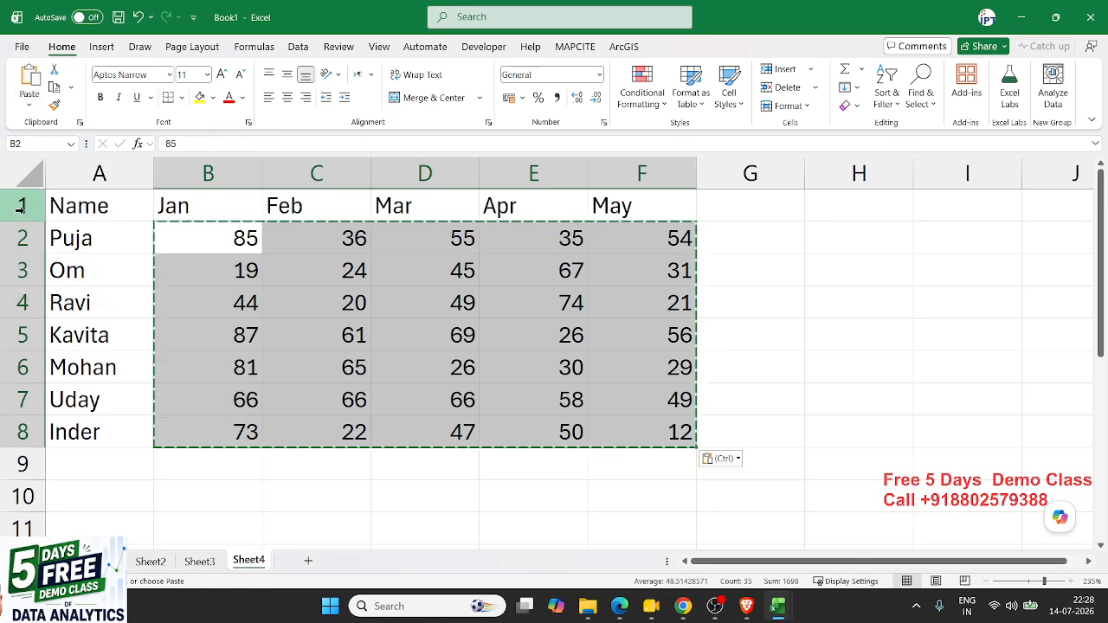
# - Insert a 2-D clustered column chart from the whole table A1:F8
pyautogui.moveTo(84, 215); pyautogui.dragTo(612, 415)
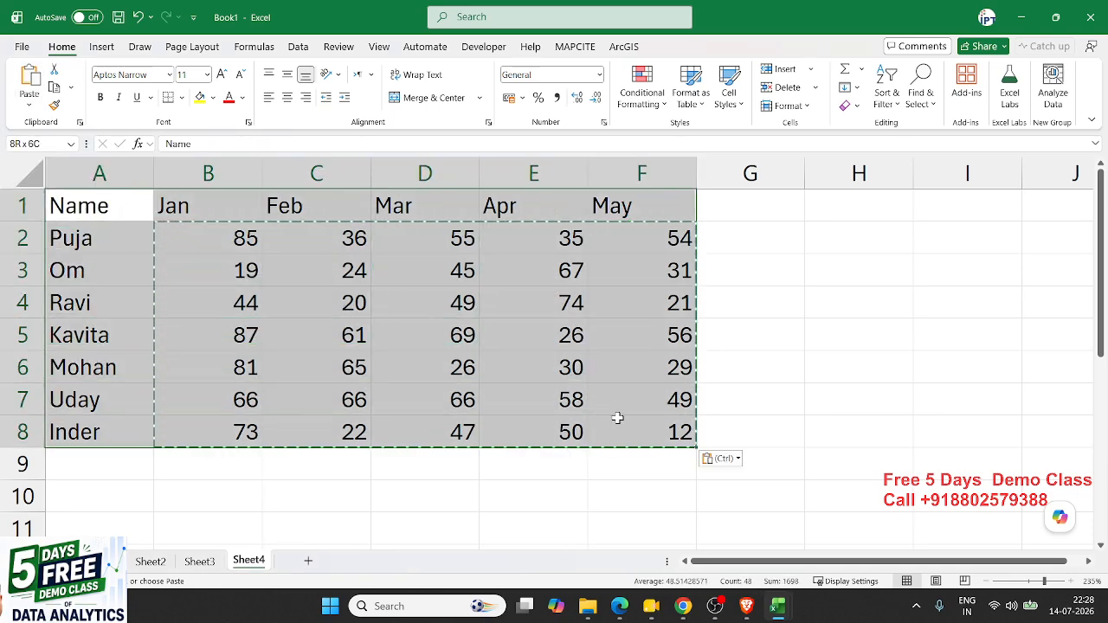
pyautogui.click(102, 47)
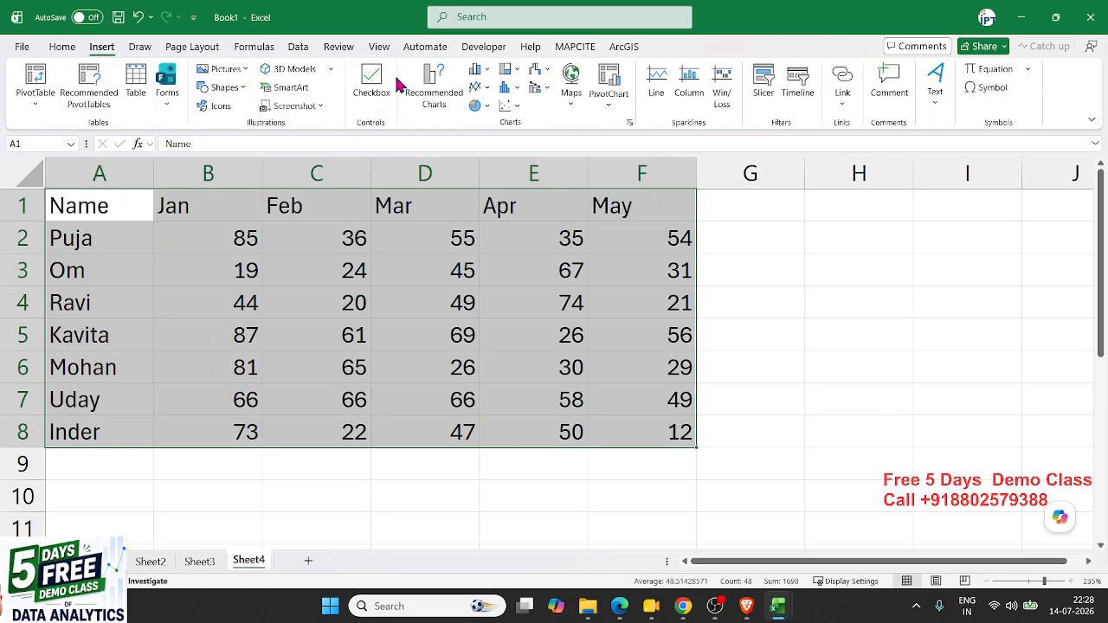
pyautogui.click(475, 75)
pyautogui.click(486, 116)
# - Move the column chart beside the table, starting at column G, and reduce its height to end around row 14
pyautogui.keyDown('ctrl'); pyautogui.scroll(-4, 452, 222); pyautogui.keyUp('ctrl')
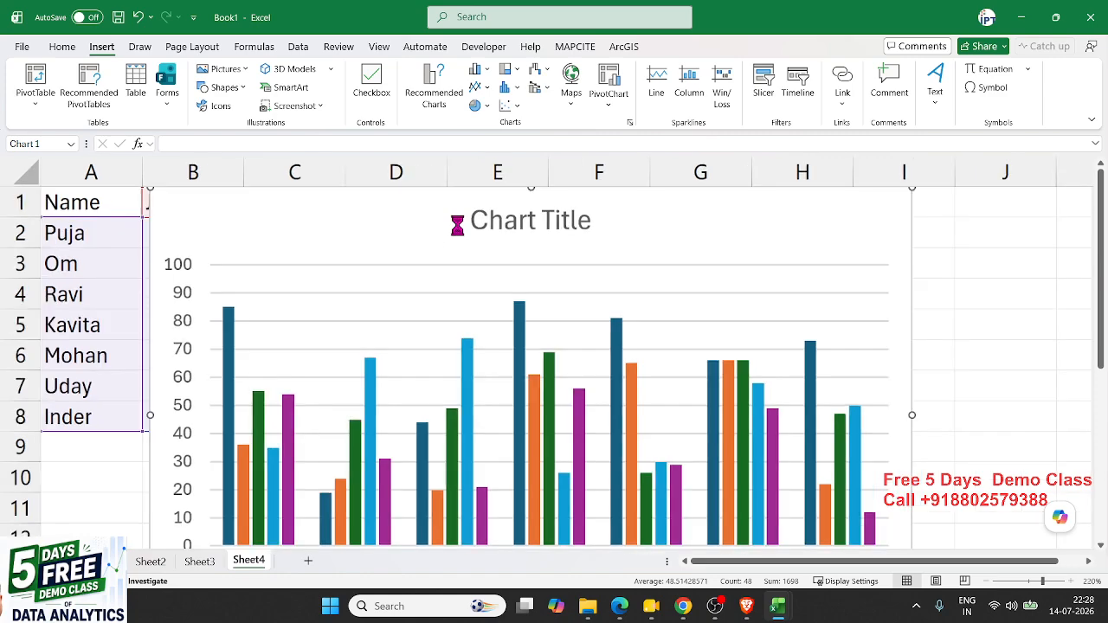
pyautogui.keyDown('ctrl'); pyautogui.scroll(-3, 458, 229); pyautogui.keyUp('ctrl')
pyautogui.moveTo(162, 430); pyautogui.dragTo(477, 425)
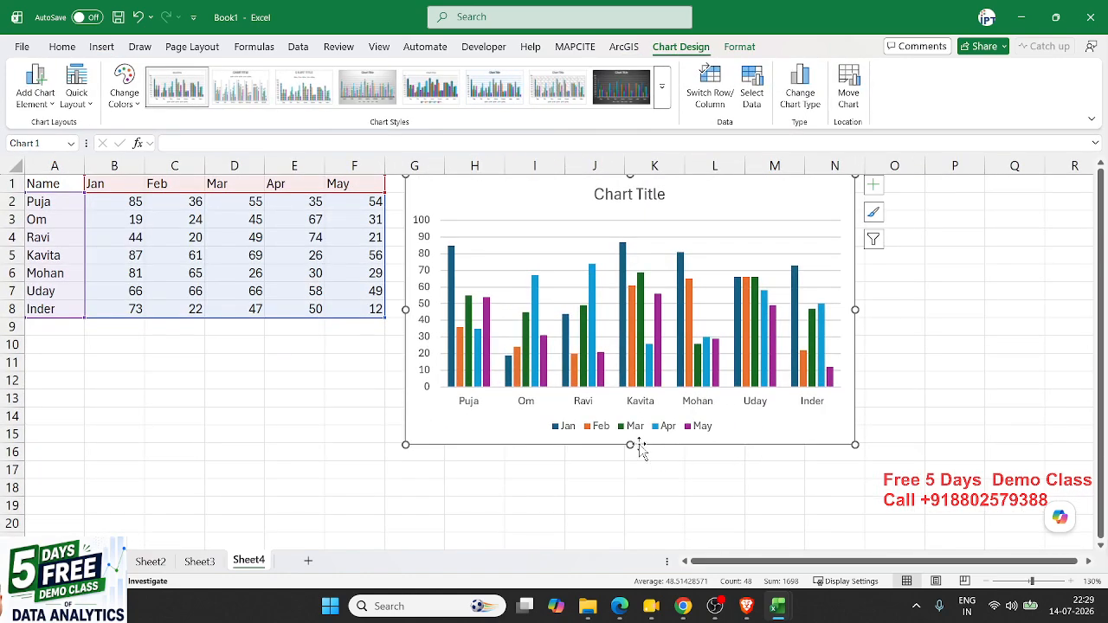
pyautogui.moveTo(633, 439); pyautogui.dragTo(635, 416)
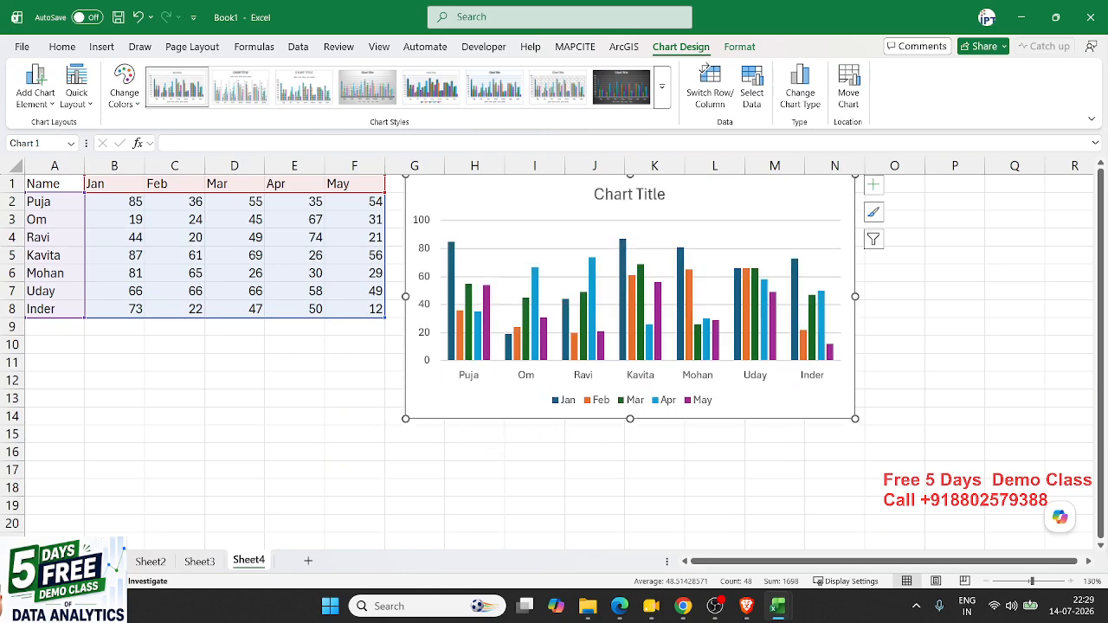
pyautogui.hotkey('alt', 'Tab')
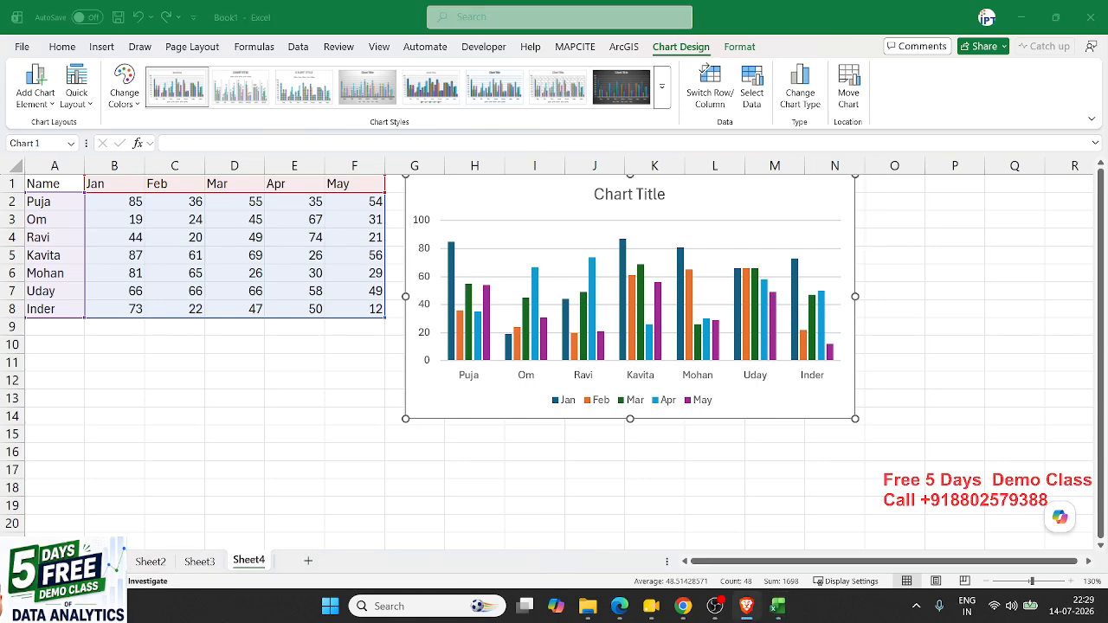
pyautogui.click(273, 358)
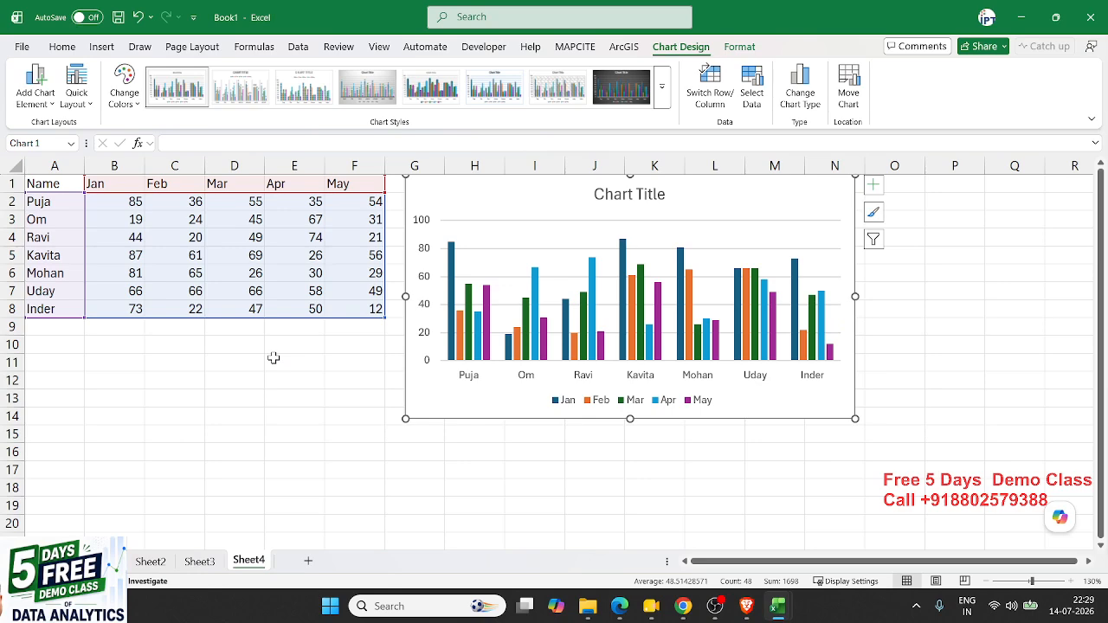
pyautogui.click(59, 205)
pyautogui.click(59, 221)
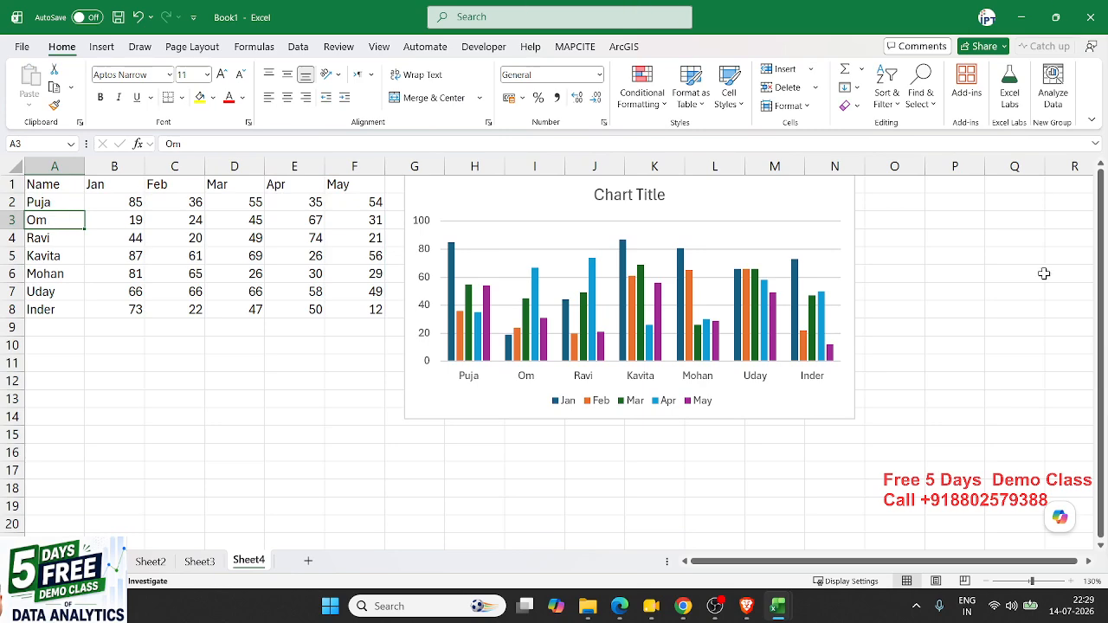
pyautogui.hotkey('alt', 'Tab')
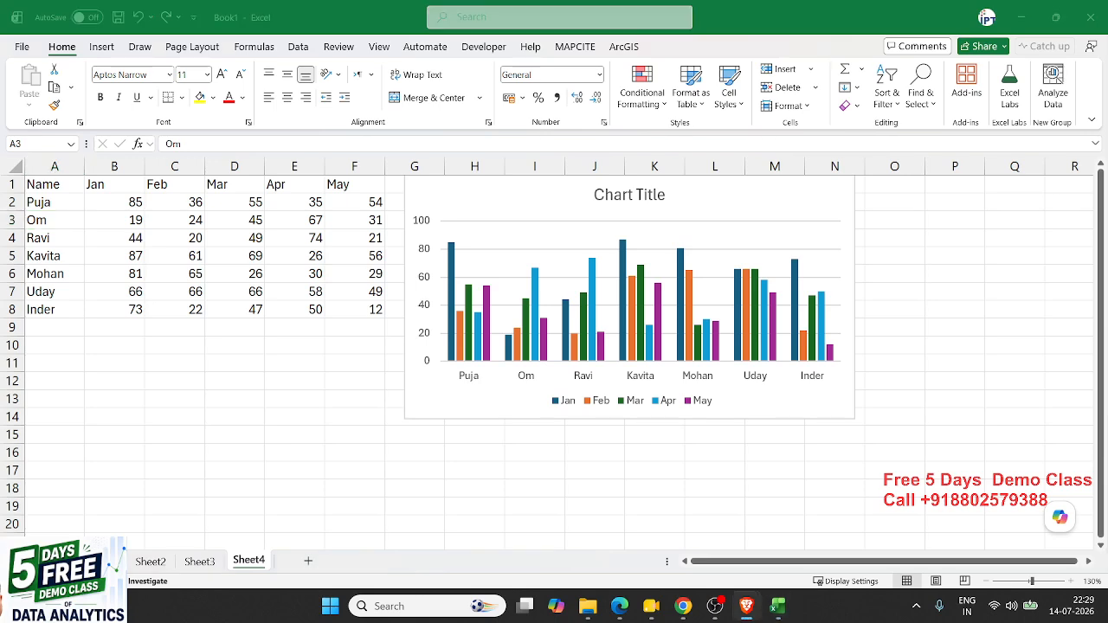
pyautogui.hotkey('alt', 'Tab')
# - Restrict the chart's data range to row 3, and shift it down to row 4
pyautogui.click(413, 397)
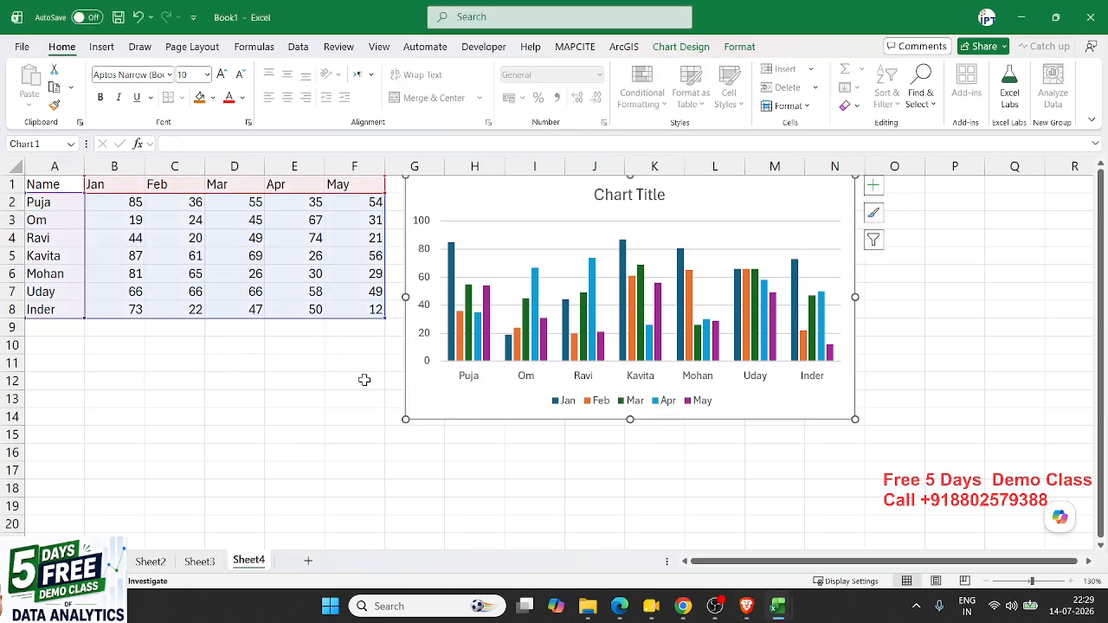
pyautogui.moveTo(83, 315); pyautogui.dragTo(143, 223)
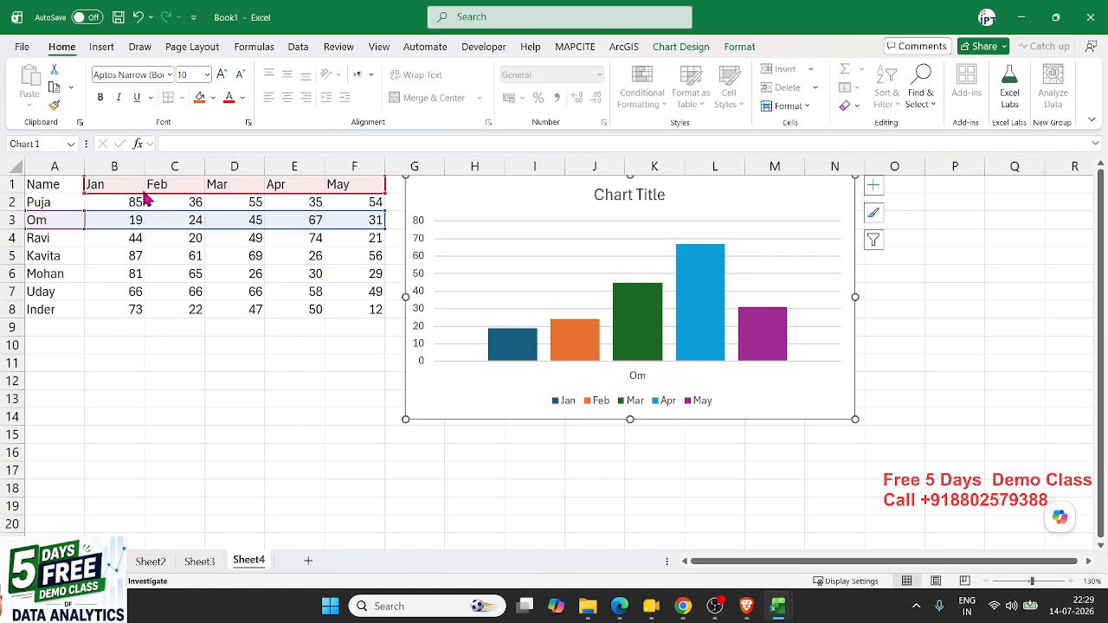
pyautogui.moveTo(144, 229); pyautogui.dragTo(149, 248)
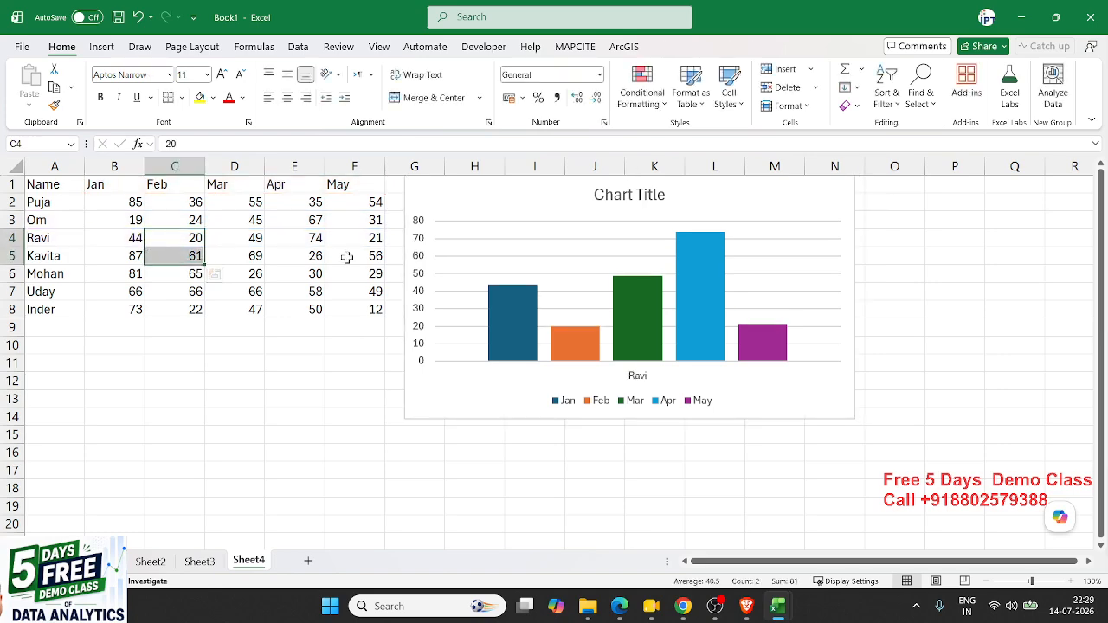
# - Delete the column chart from the sheet
pyautogui.click(592, 47)
pyautogui.click(621, 49)
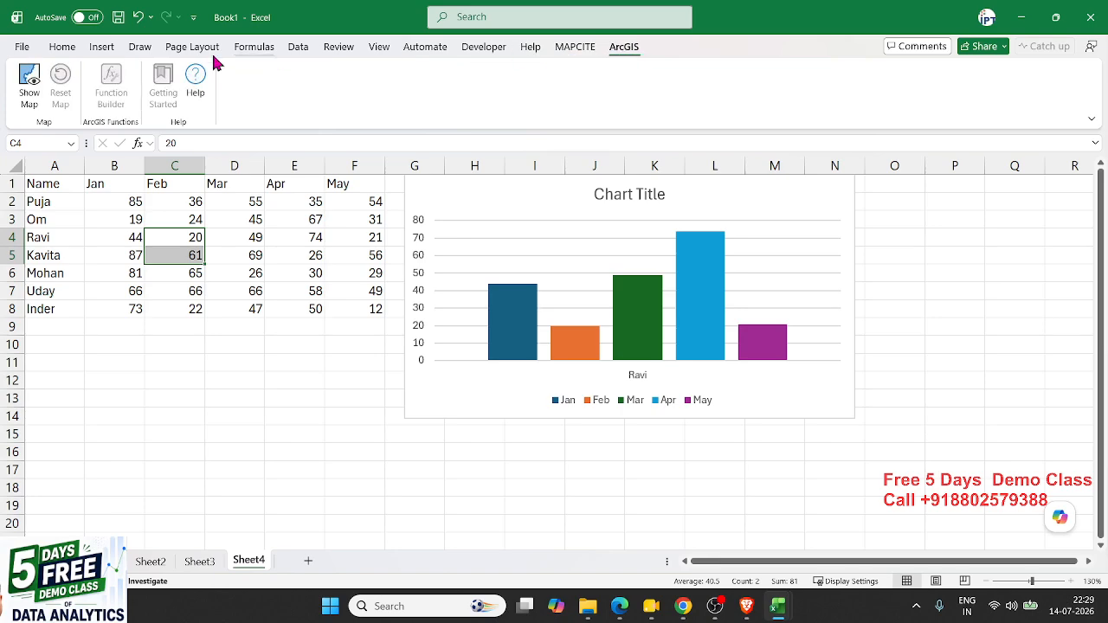
pyautogui.click(69, 47)
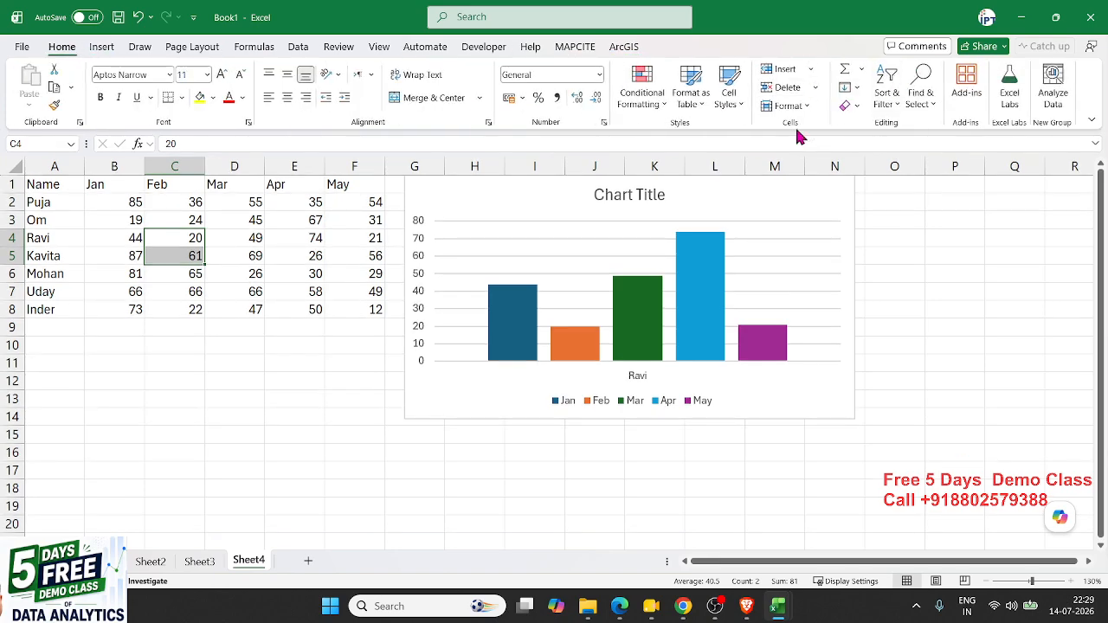
pyautogui.click(830, 188)
pyautogui.press('Delete')
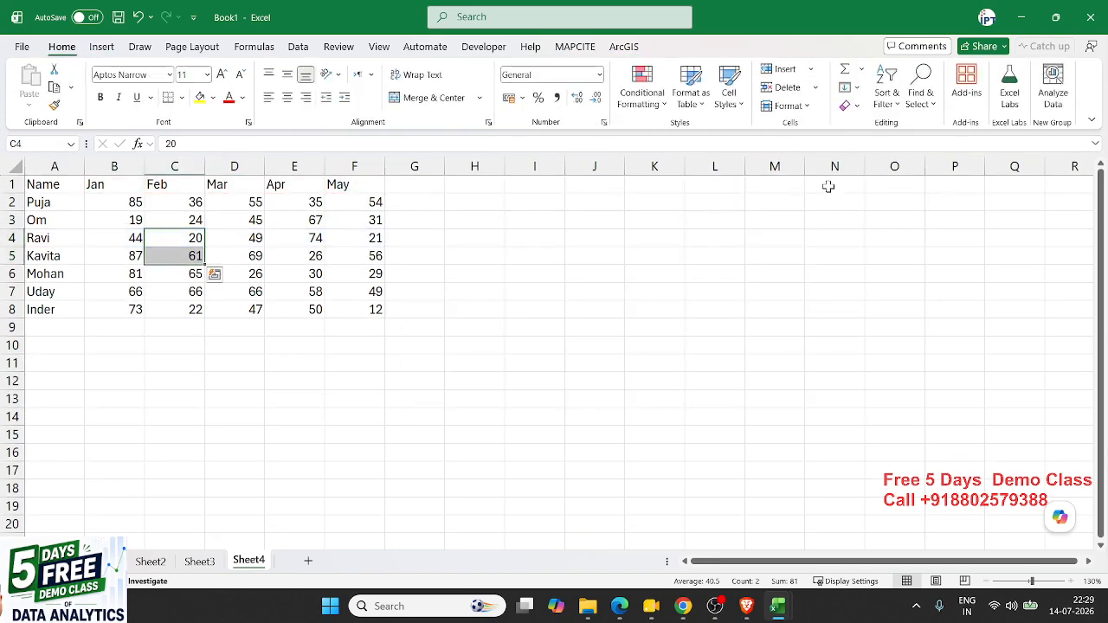
# - Copy the header row A1:F1 and paste it at A13 below the table
pyautogui.moveTo(40, 188); pyautogui.dragTo(343, 192)
pyautogui.hotkey('ctrl', 'c')
pyautogui.click(77, 400)
pyautogui.hotkey('ctrl', 'v')
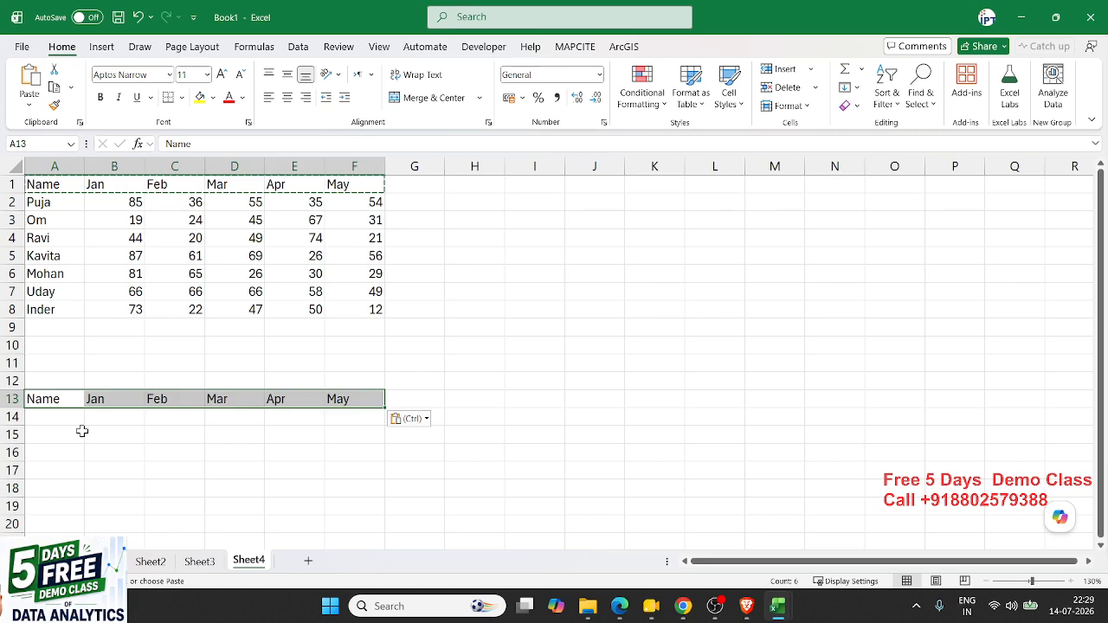
pyautogui.click(87, 467)
# - Enter 1 in cell A12 above the copied headers
pyautogui.click(71, 384)
pyautogui.press('Escape')
pyautogui.write('1')
pyautogui.press('Return')
# - Enter the formula =OFFSET(A1,A12,0) in cell A14 below the copied Name header
pyautogui.press('Return')
pyautogui.write('=')
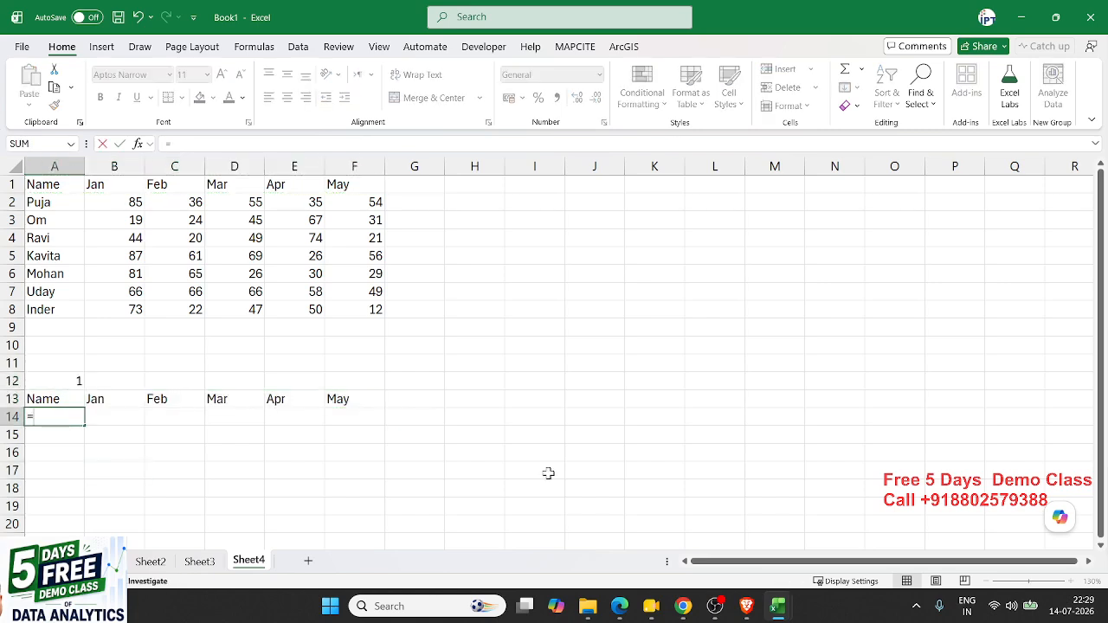
pyautogui.write('OFF')
pyautogui.press('Tab')
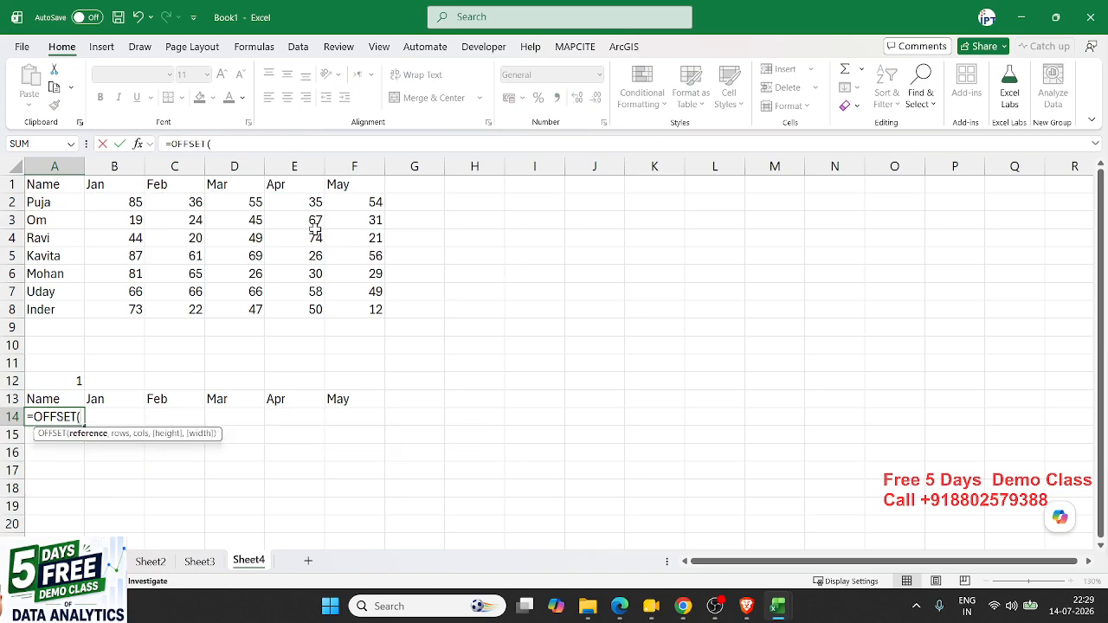
pyautogui.click(50, 185)
pyautogui.write(',')
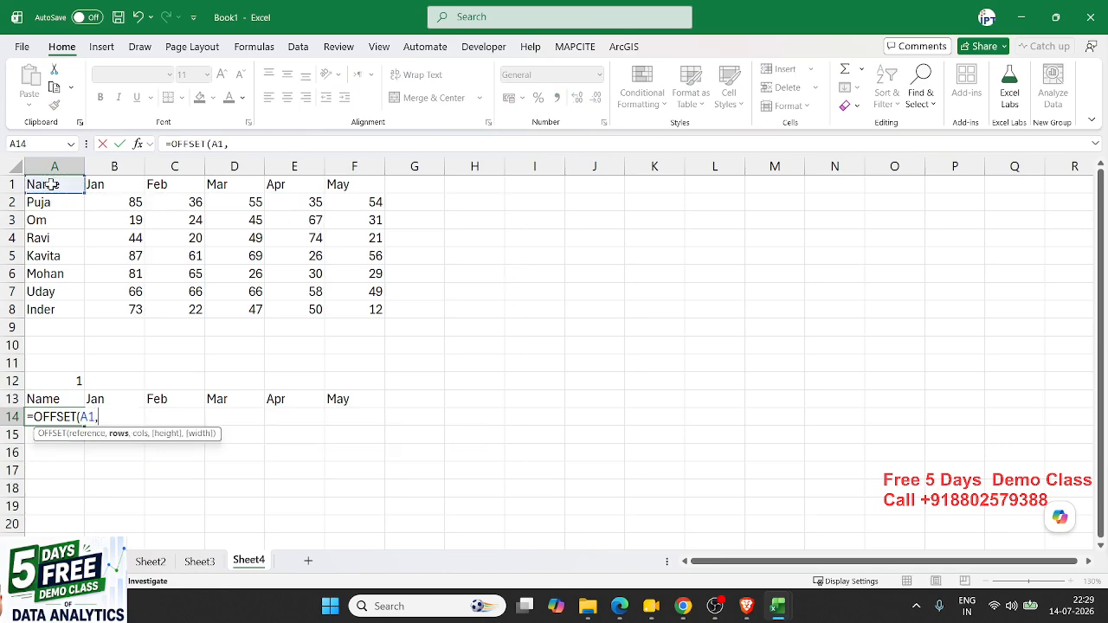
pyautogui.click(62, 379)
pyautogui.write(',0')
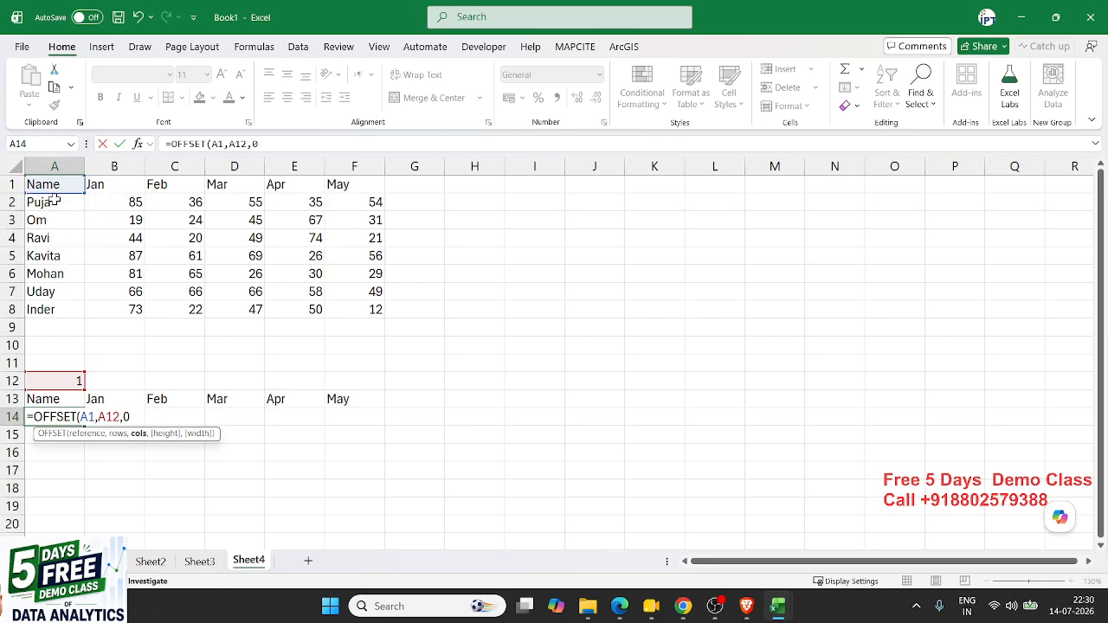
pyautogui.press('Return')
# - Make the row argument in A14's OFFSET formula absolute as $A$12 and fill the formula across to F14
pyautogui.doubleClick(61, 416)
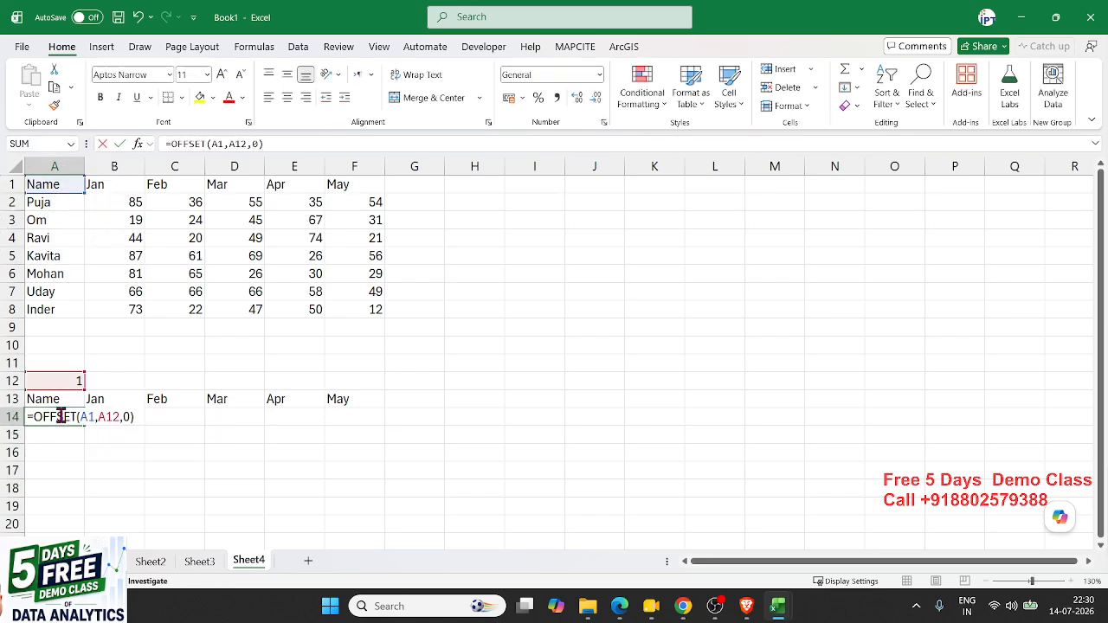
pyautogui.click(105, 416)
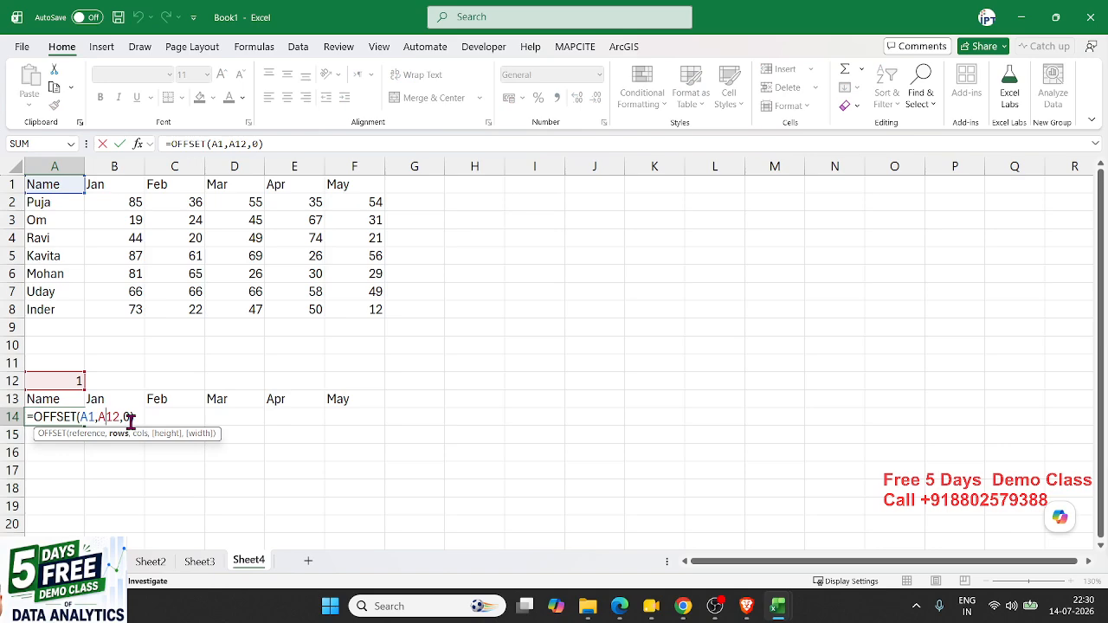
pyautogui.press('Return')
pyautogui.click(61, 416)
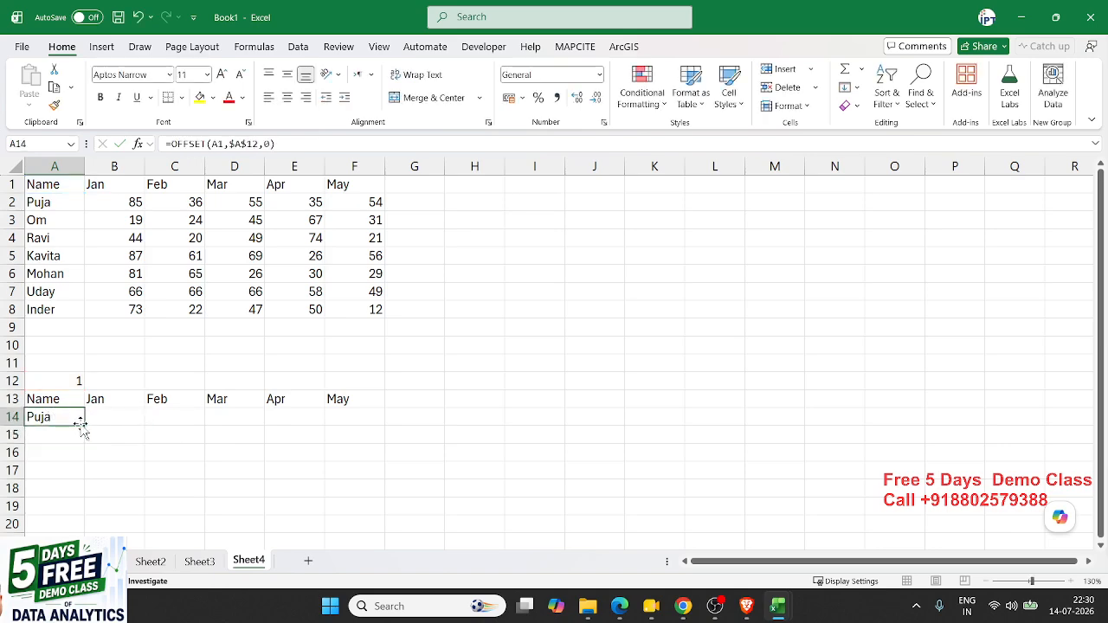
pyautogui.moveTo(84, 425); pyautogui.dragTo(351, 431)
# - Insert a 2-D clustered column chart from the range A13:F14
pyautogui.moveTo(39, 399); pyautogui.dragTo(330, 419)
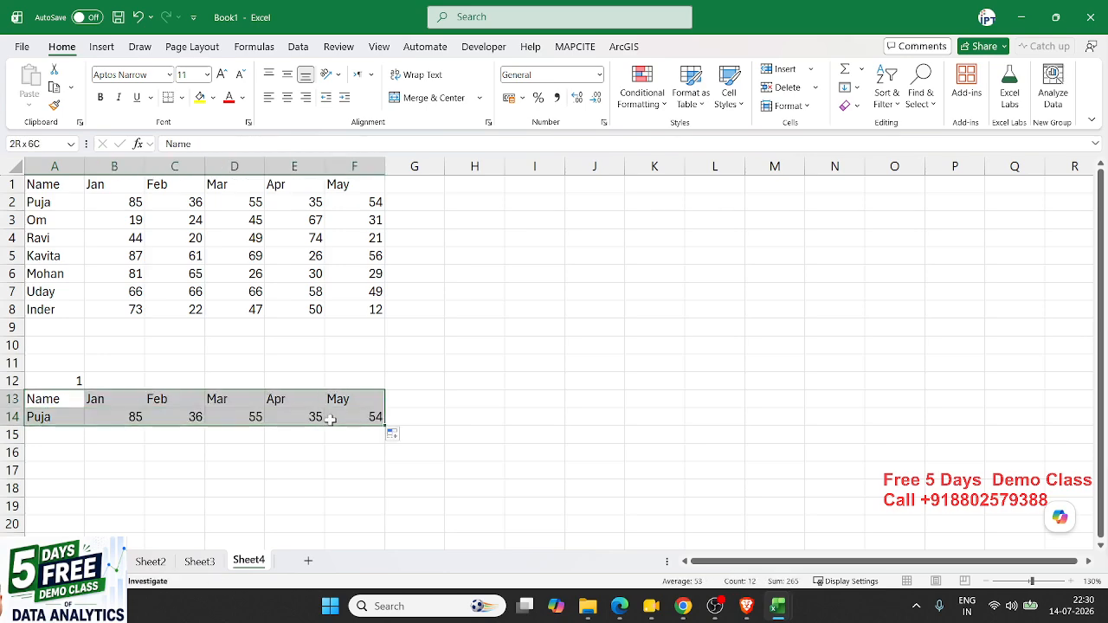
pyautogui.click(100, 48)
pyautogui.click(477, 70)
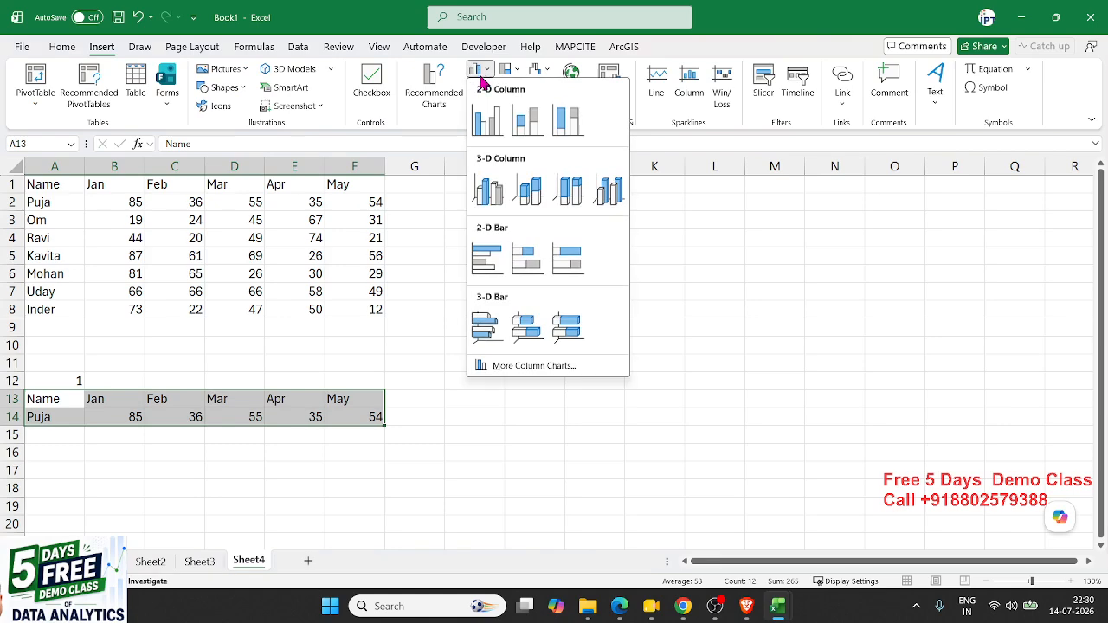
pyautogui.click(489, 118)
# - Move the new chart beside the table near the top of columns G to O and widen it to the right
pyautogui.moveTo(440, 244); pyautogui.dragTo(524, 201)
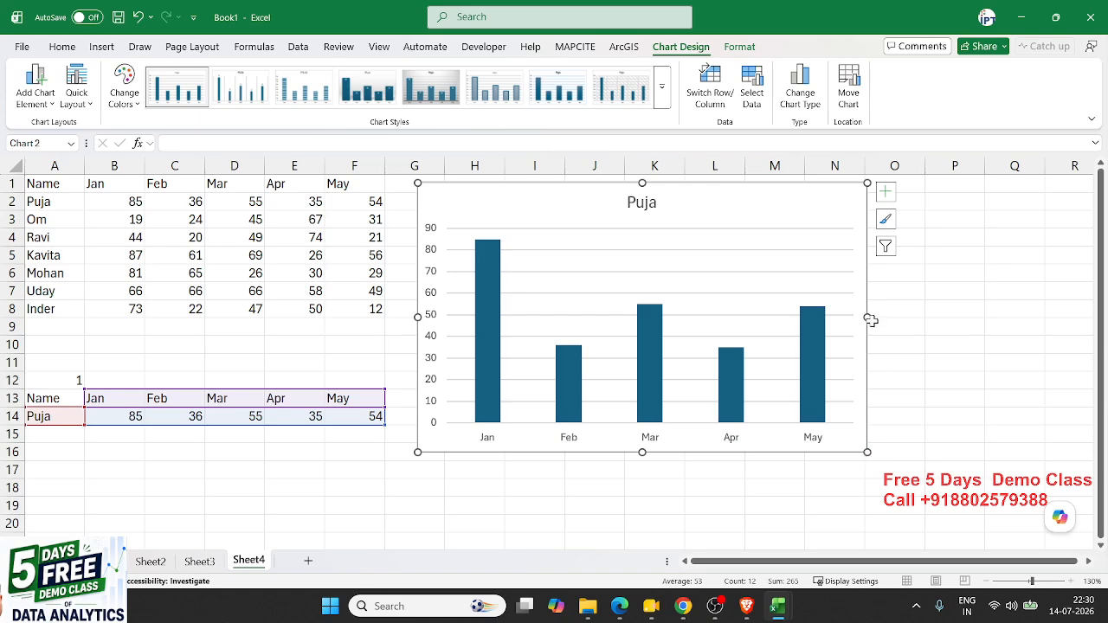
pyautogui.moveTo(869, 319); pyautogui.dragTo(930, 329)
pyautogui.click(557, 523)
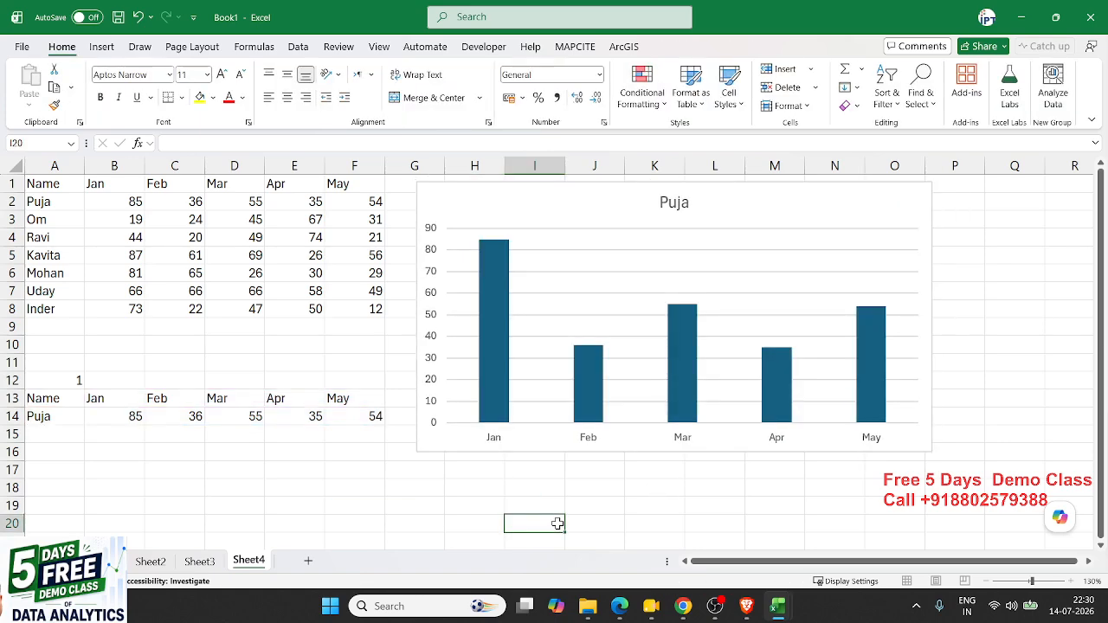
# - Draw a Combo Box form control over the chart's upper-left corner, beside the chart title
pyautogui.click(490, 49)
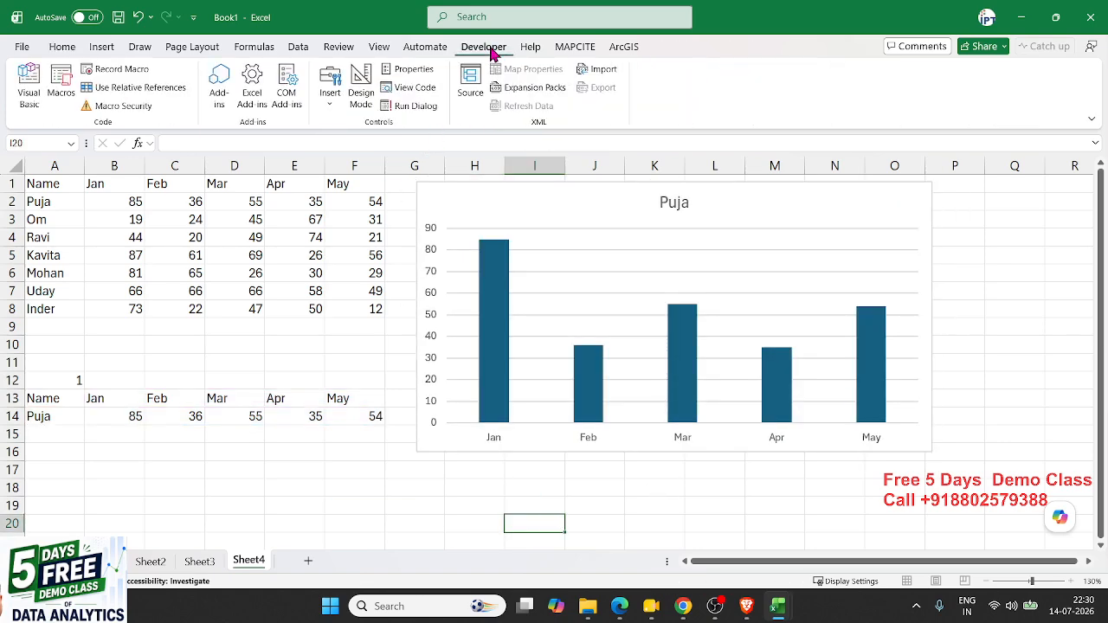
pyautogui.click(334, 100)
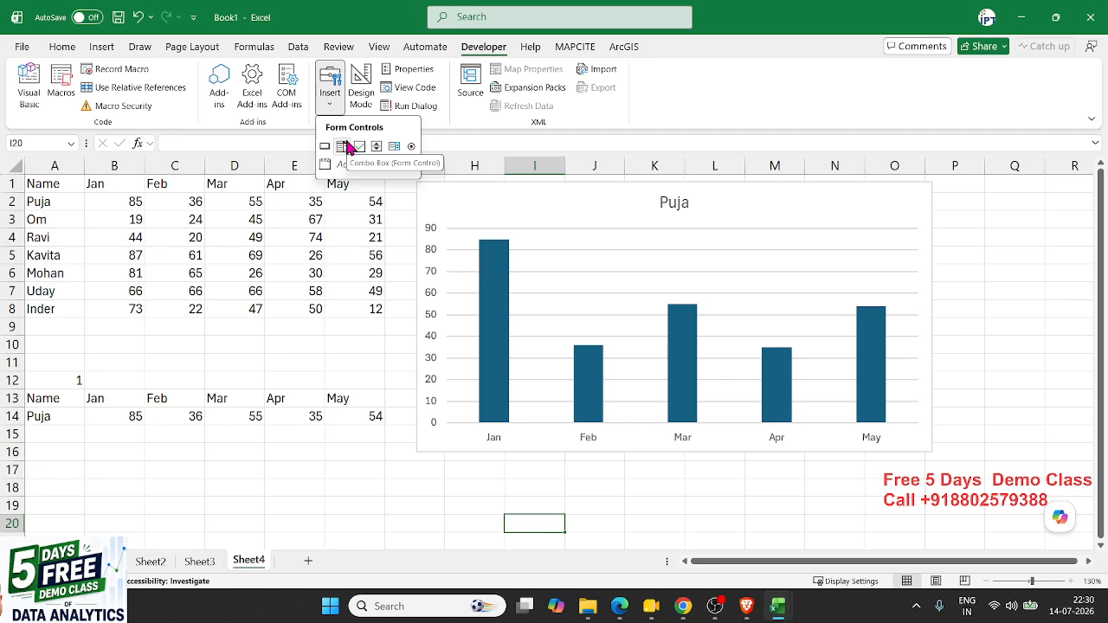
pyautogui.click(344, 146)
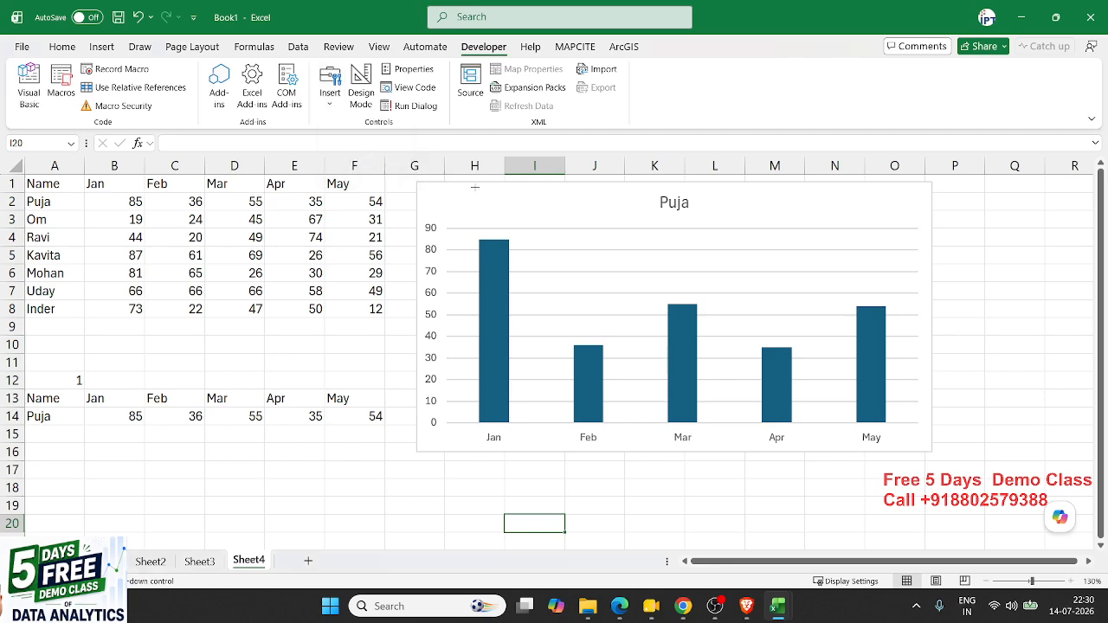
pyautogui.moveTo(434, 188); pyautogui.dragTo(560, 214)
# - Set the combo box's input range to $A$2:$A$8 and its cell link to $A$12, with 3-D shading enabled
pyautogui.rightClick(533, 199)
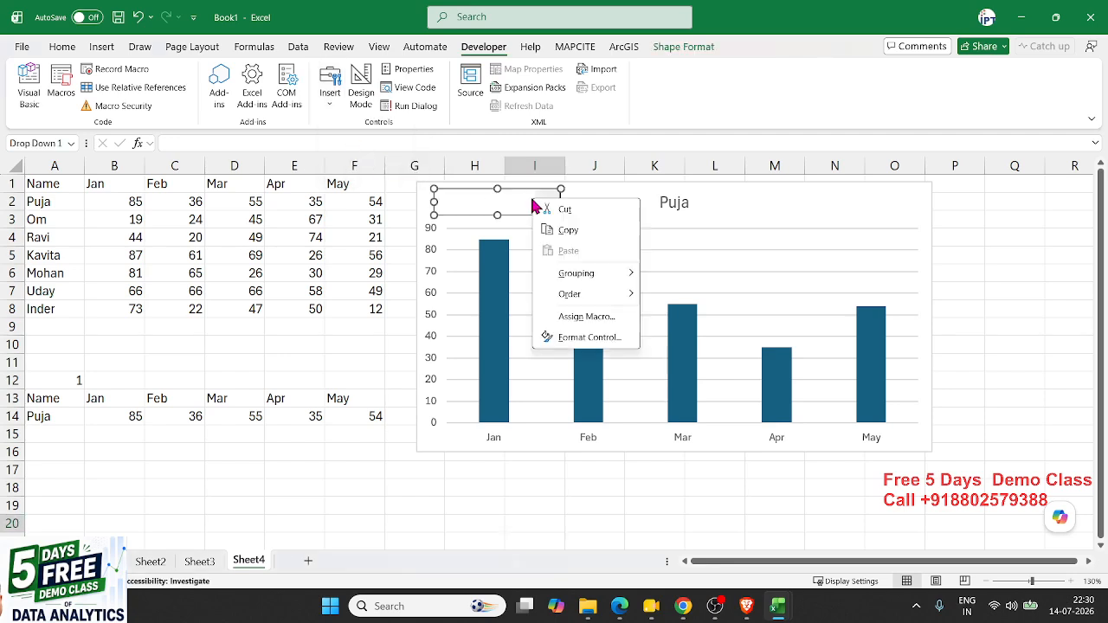
pyautogui.click(589, 337)
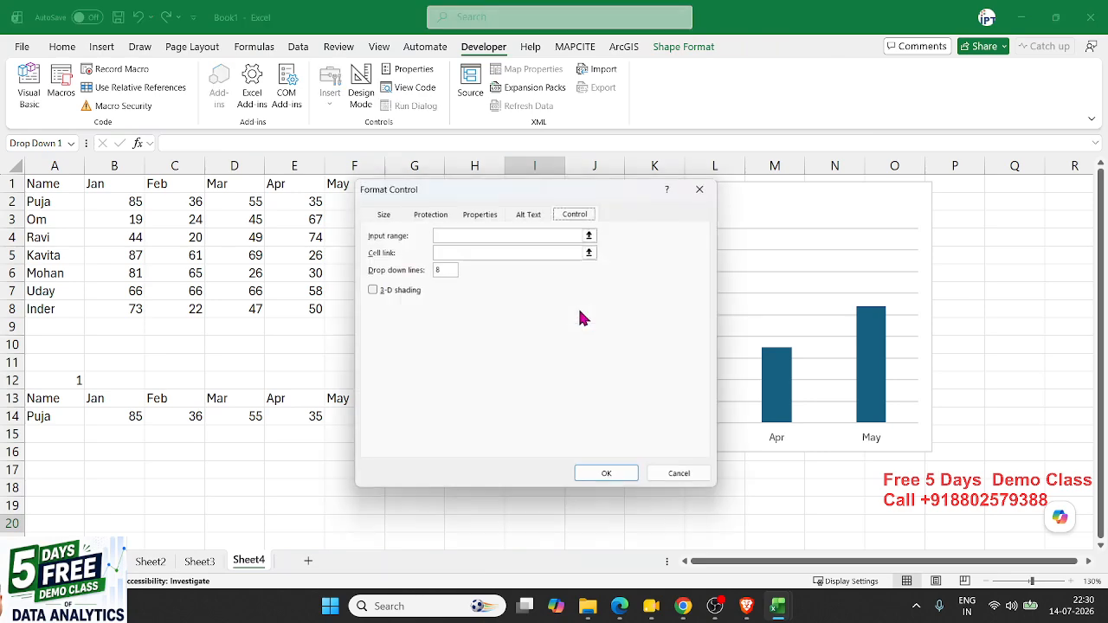
pyautogui.moveTo(73, 203); pyautogui.dragTo(58, 303)
pyautogui.click(475, 251)
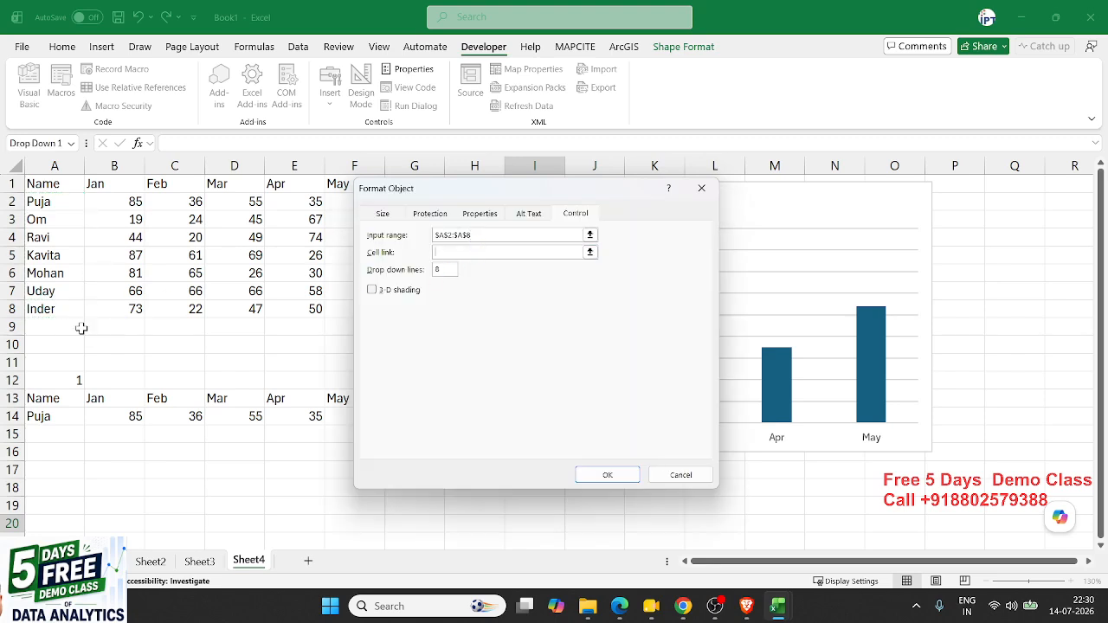
pyautogui.click(74, 379)
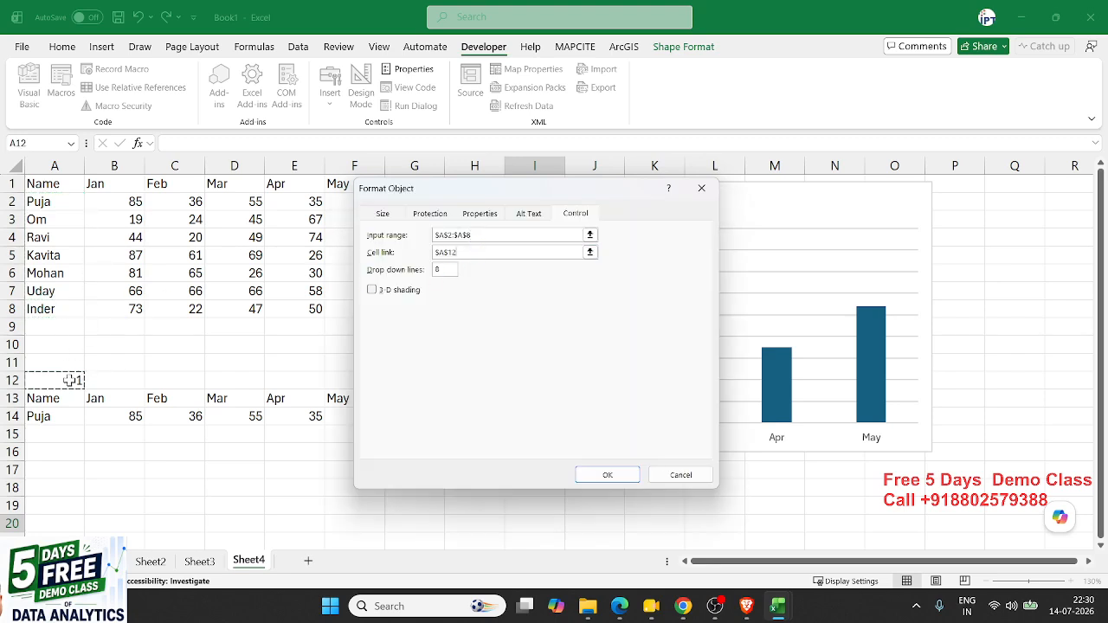
pyautogui.click(373, 290)
pyautogui.click(616, 476)
pyautogui.click(560, 517)
# - Choose the first name in the combo box and check linked cell A12 and the formula row 14
pyautogui.click(547, 202)
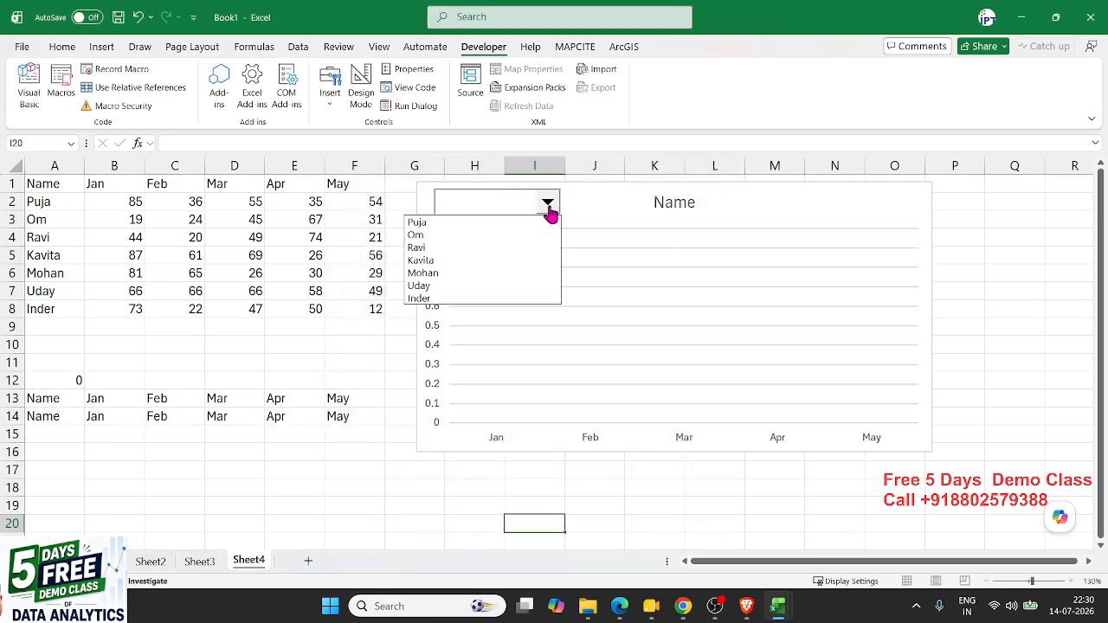
pyautogui.click(502, 223)
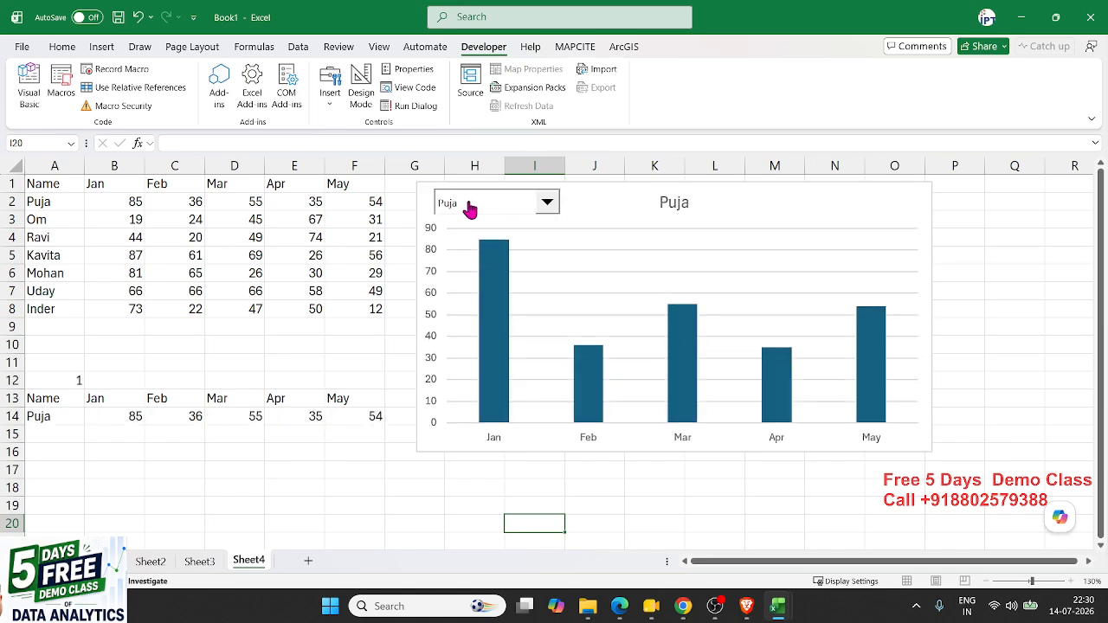
pyautogui.click(56, 377)
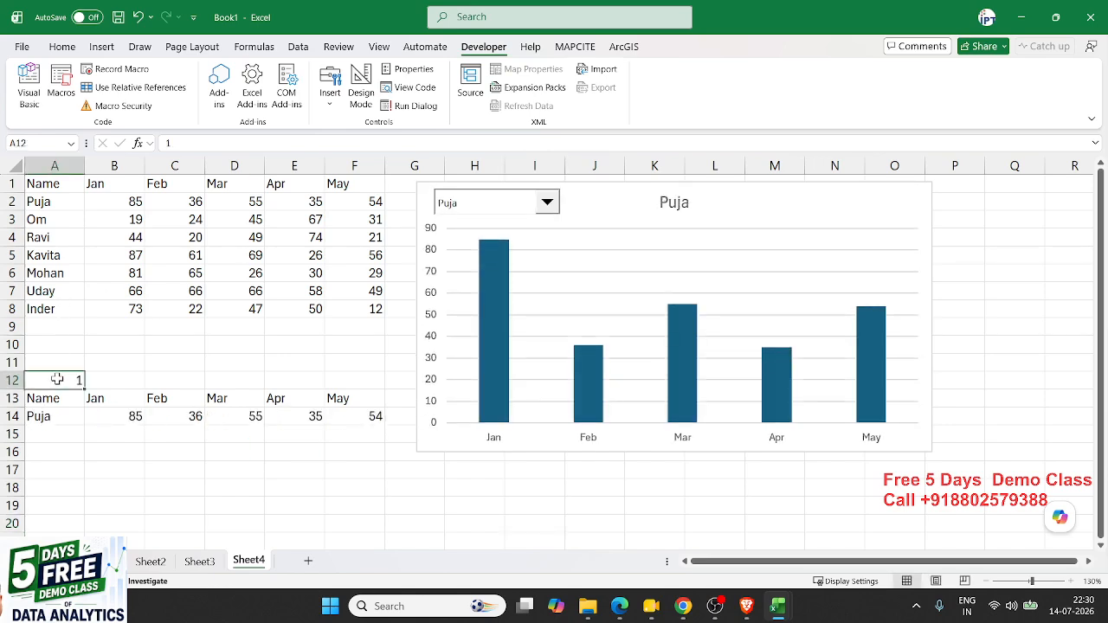
pyautogui.moveTo(42, 416); pyautogui.dragTo(320, 416)
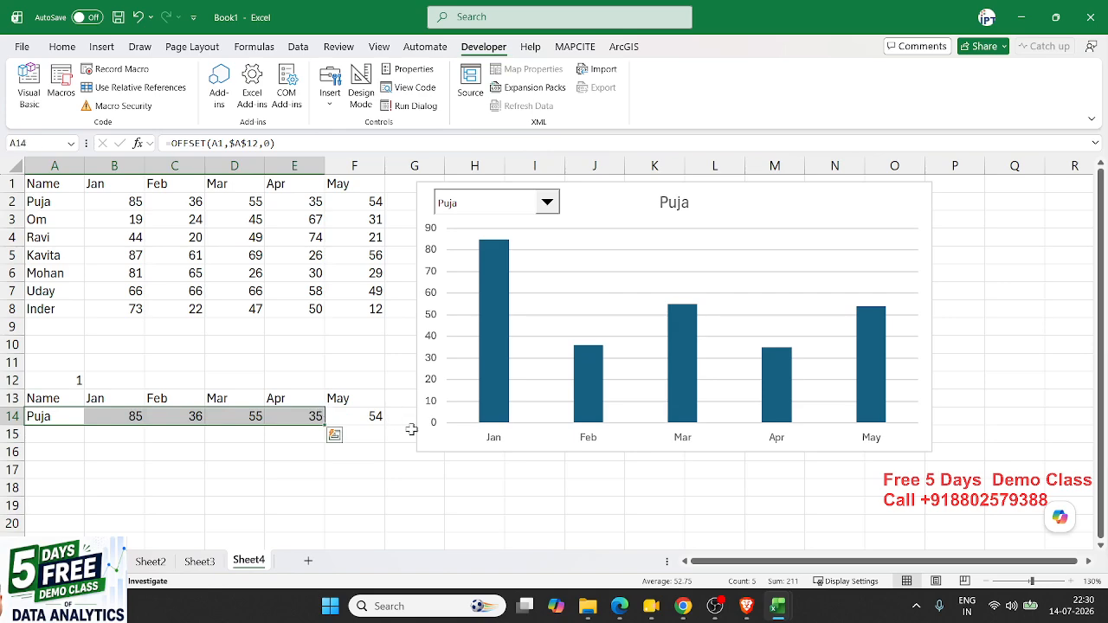
pyautogui.click(433, 433)
# - Test the chart by choosing the second, third and fourth names in the combo box one after another
pyautogui.click(547, 211)
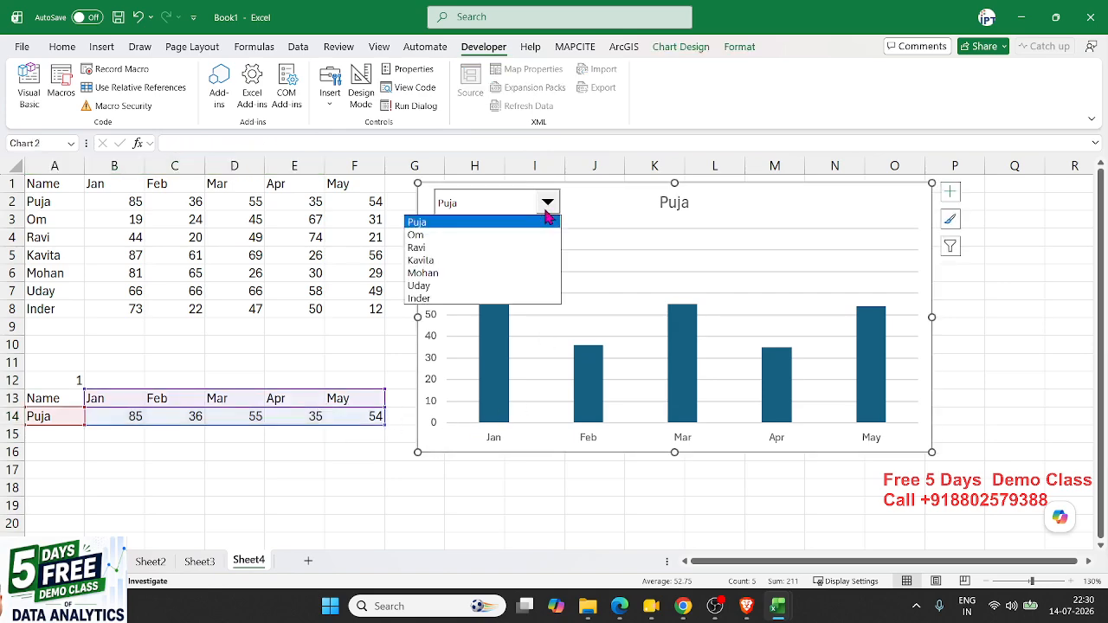
pyautogui.click(539, 235)
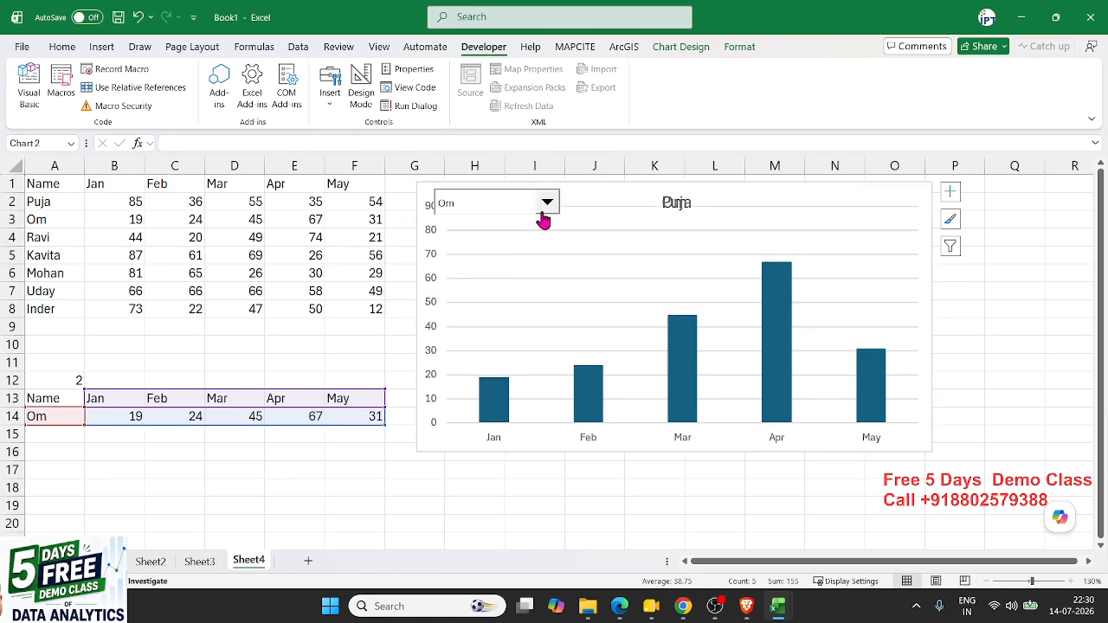
pyautogui.click(547, 204)
pyautogui.click(537, 248)
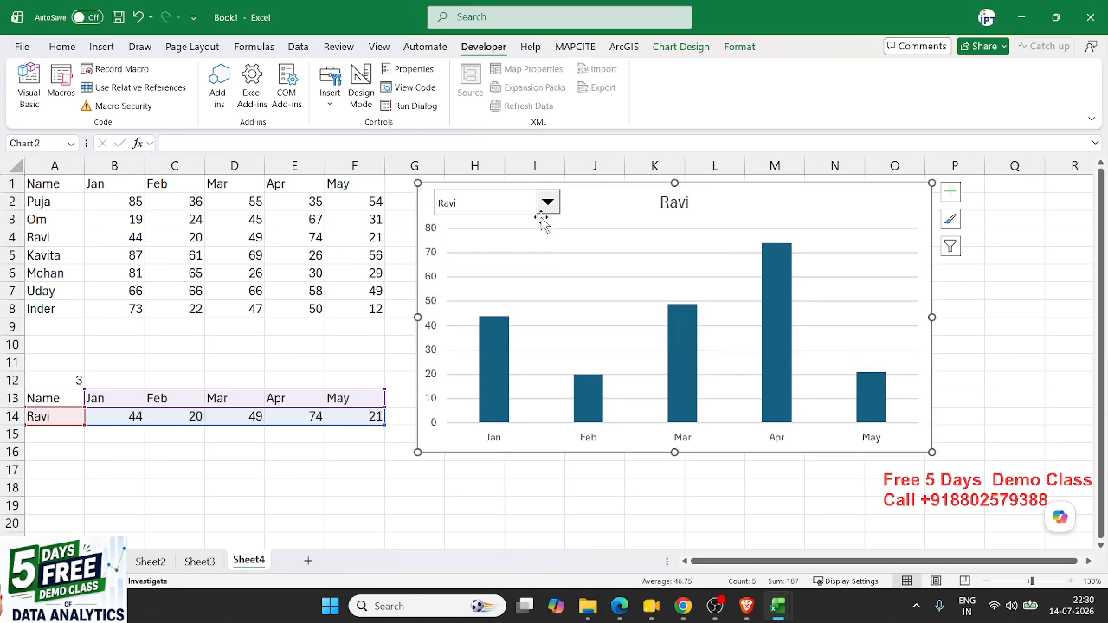
pyautogui.click(547, 208)
pyautogui.click(535, 259)
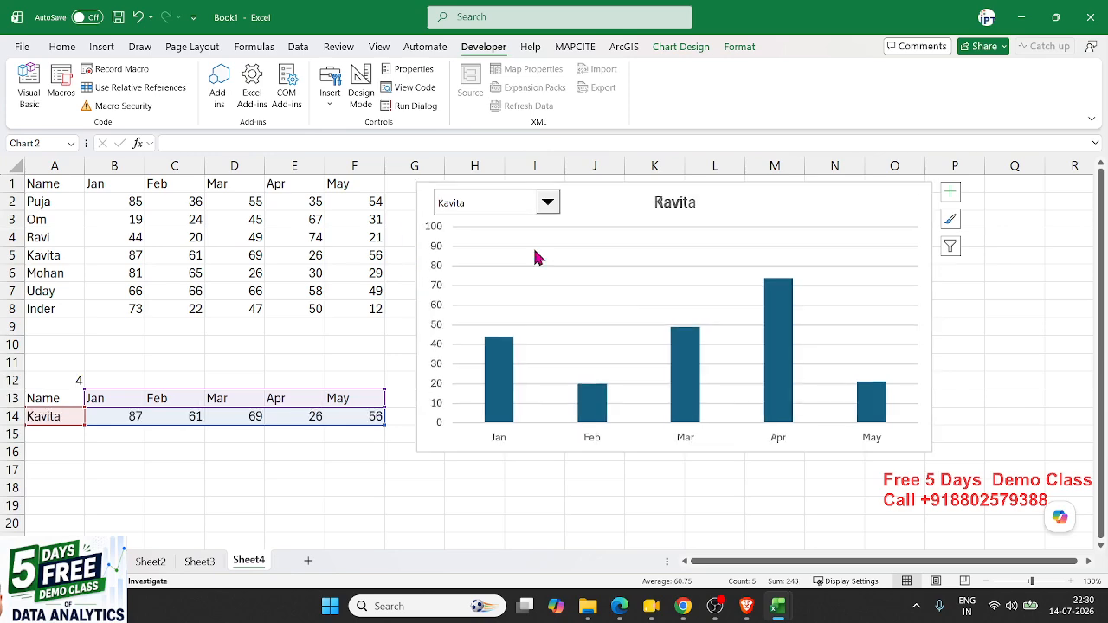
pyautogui.click(545, 207)
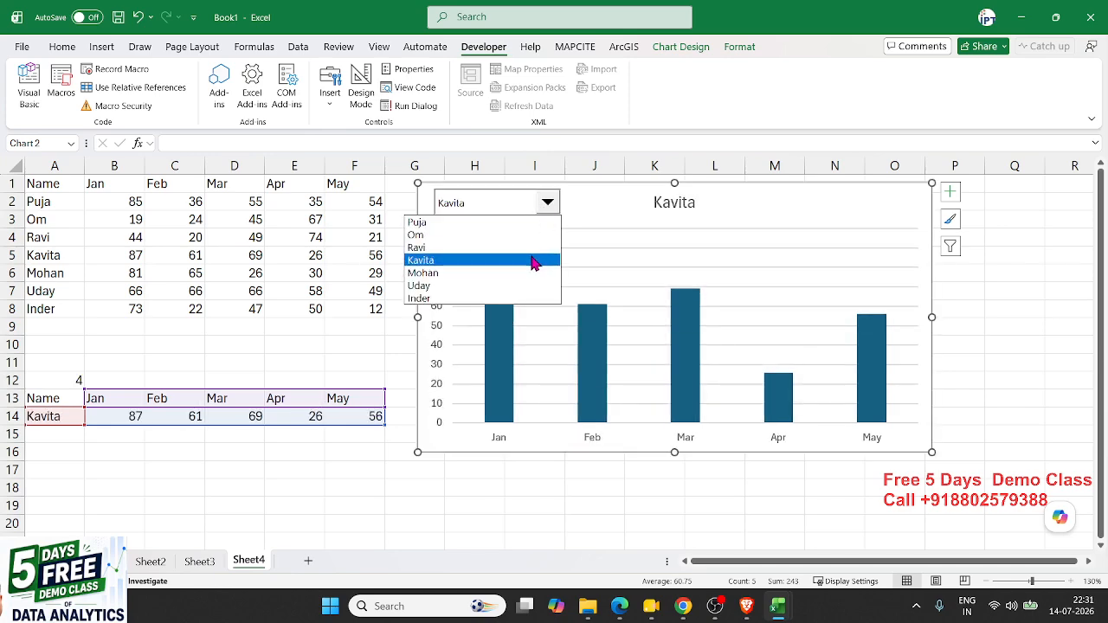
pyautogui.click(536, 258)
pyautogui.click(221, 493)
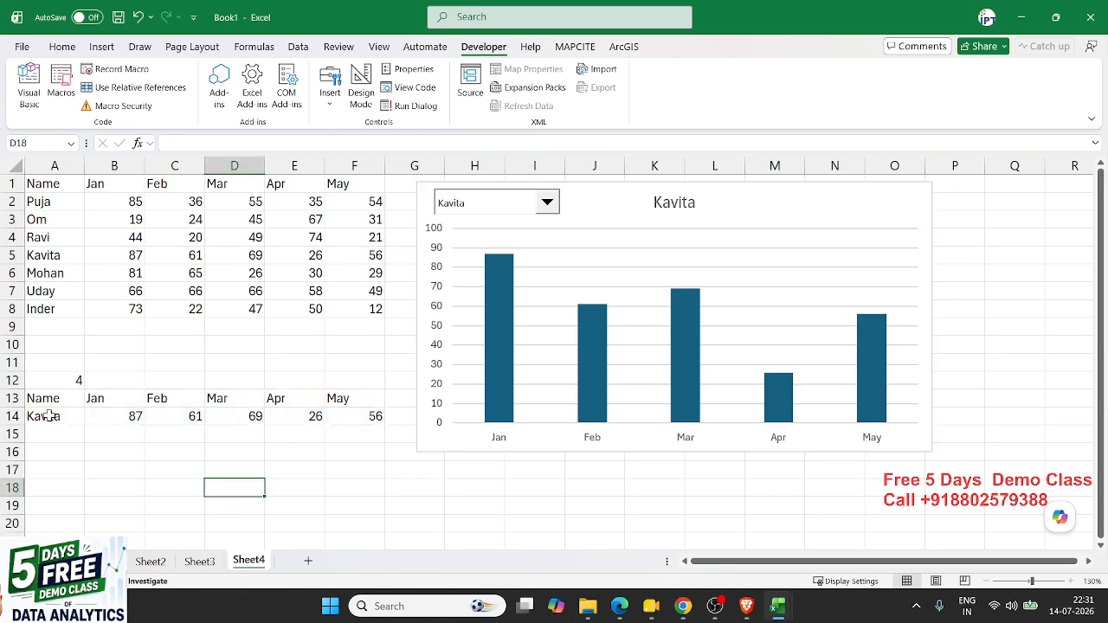
pyautogui.click(40, 220)
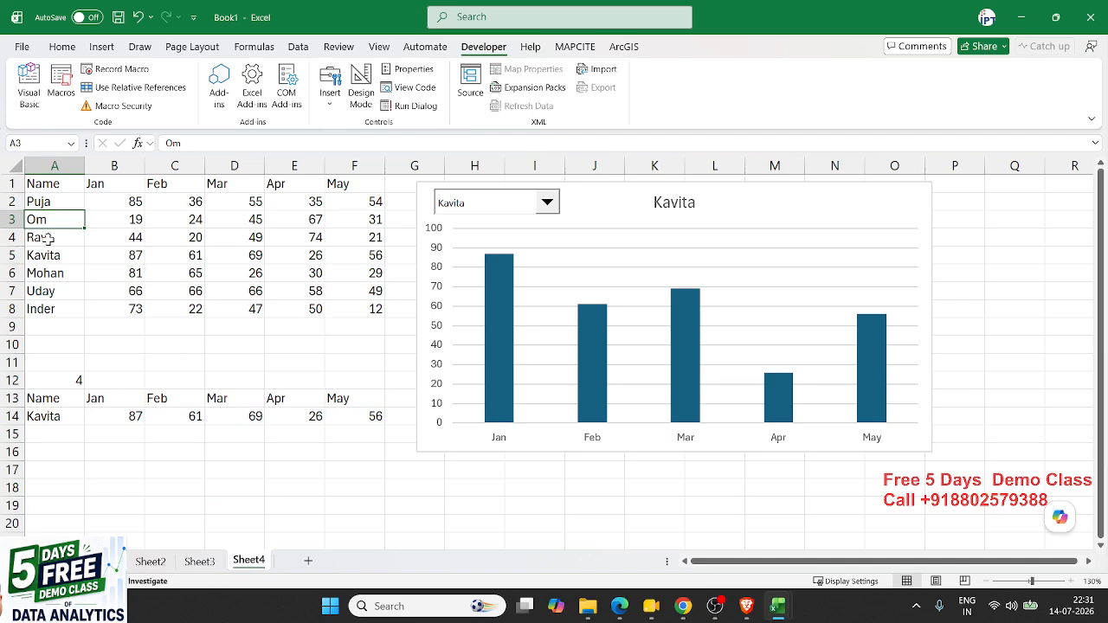
pyautogui.click(45, 238)
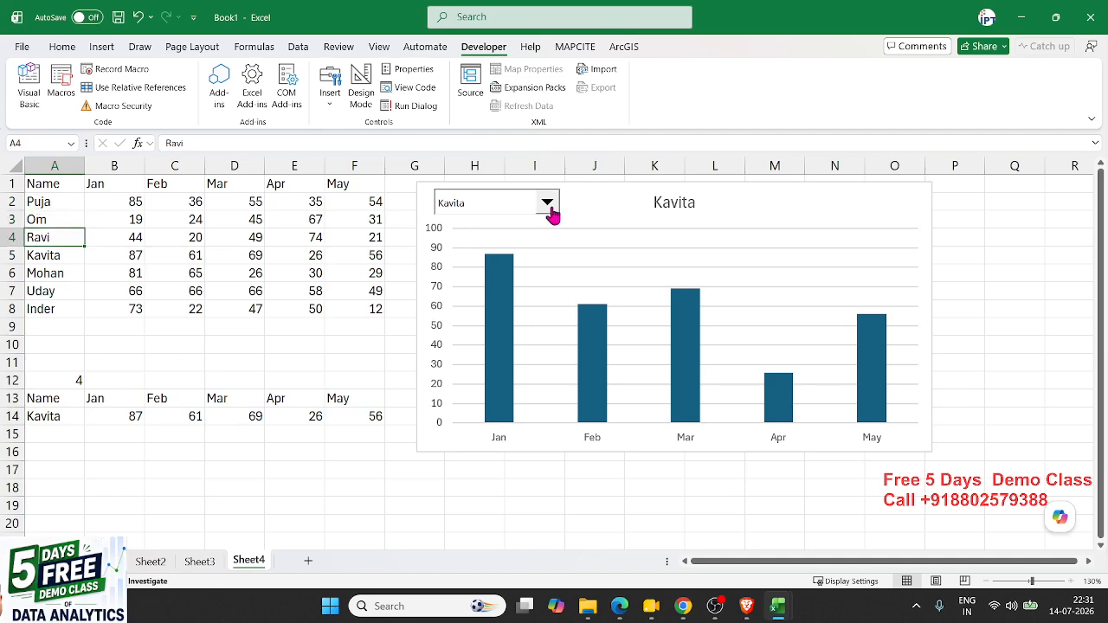
pyautogui.click(37, 275)
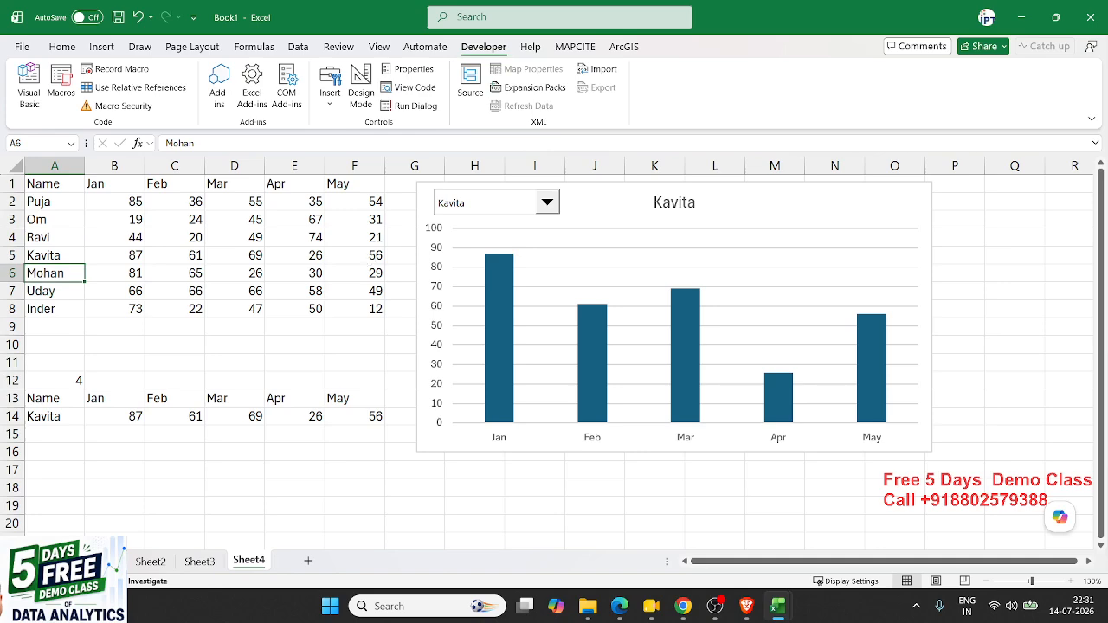
pyautogui.hotkey('alt', 'Tab')
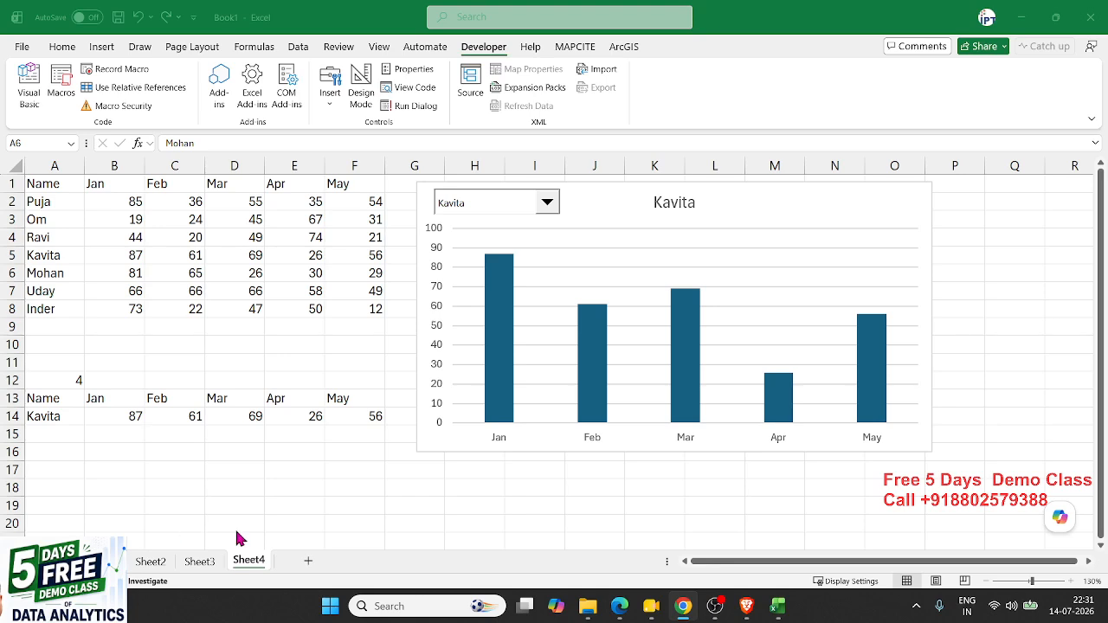
pyautogui.hotkey('alt', 'Tab')
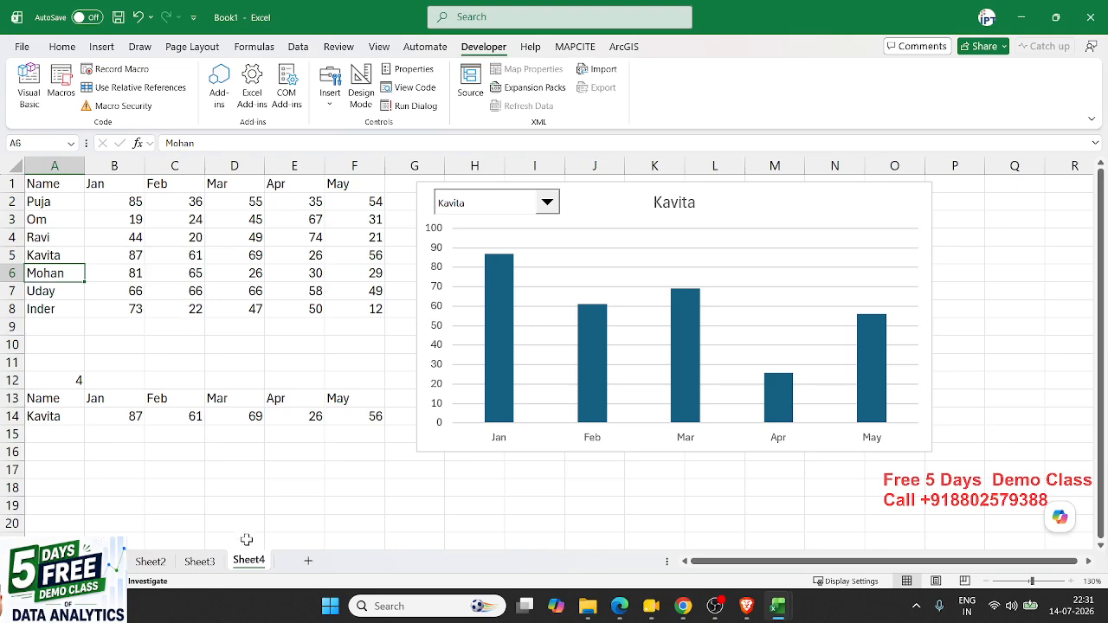
# - Open Sheet4's code module in the Visual Basic editor and add a Worksheet_SelectionChange event procedure
pyautogui.rightClick(257, 564)
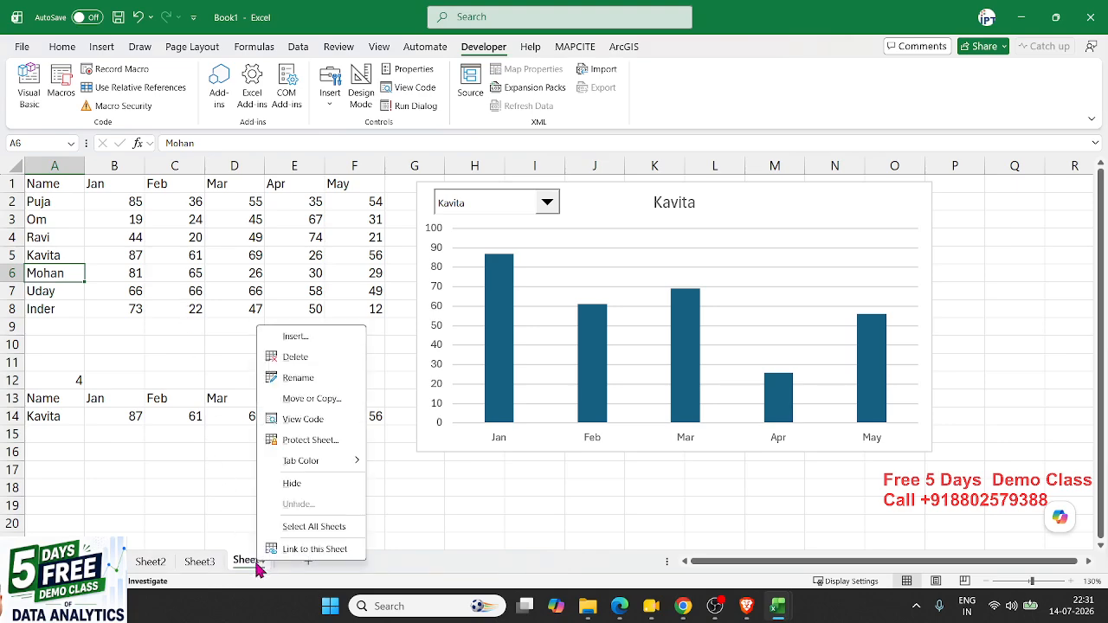
pyautogui.click(300, 419)
pyautogui.click(212, 69)
pyautogui.click(210, 90)
pyautogui.click(377, 68)
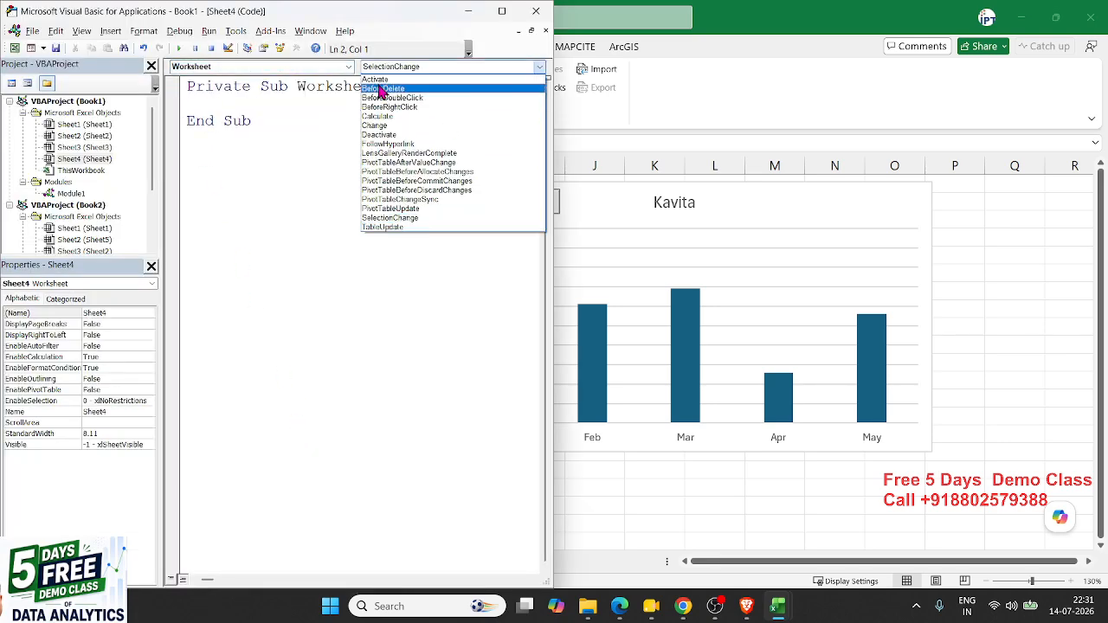
pyautogui.click(297, 105)
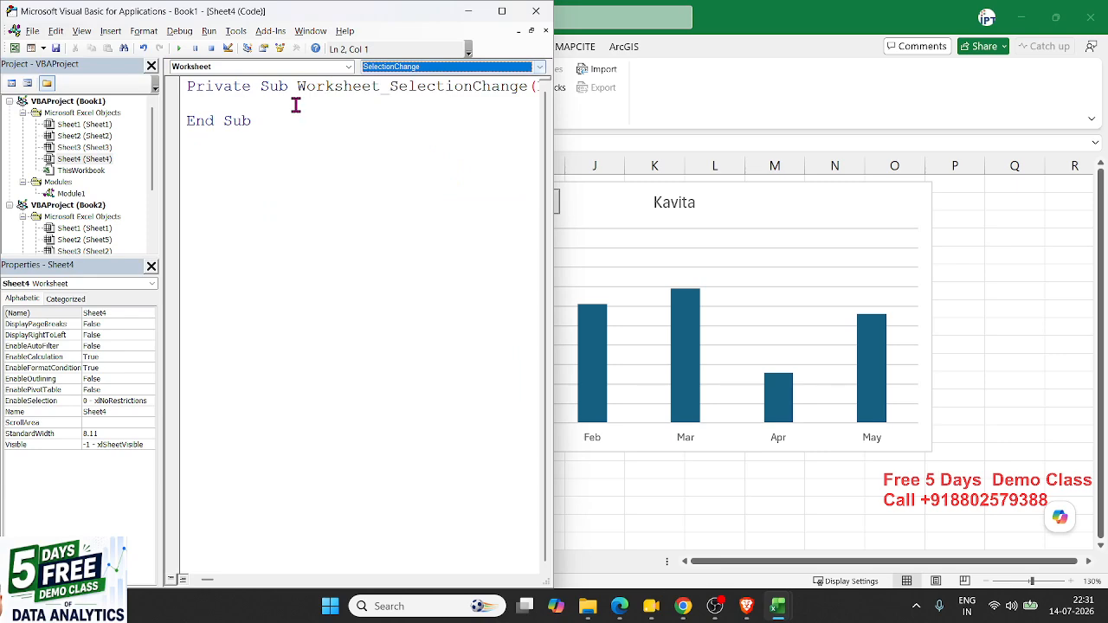
# - Start a statement in the SelectionChange procedure that assigns the linked cell: RANGE("a12").Value=
pyautogui.click(938, 294)
pyautogui.click(47, 380)
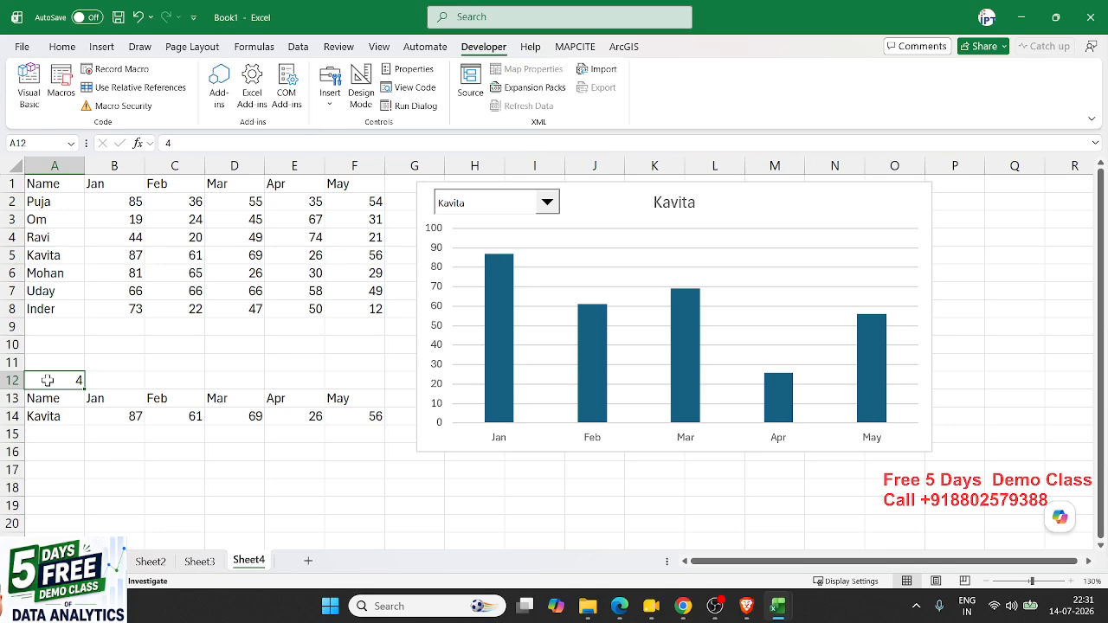
pyautogui.hotkey('alt', 'F11')
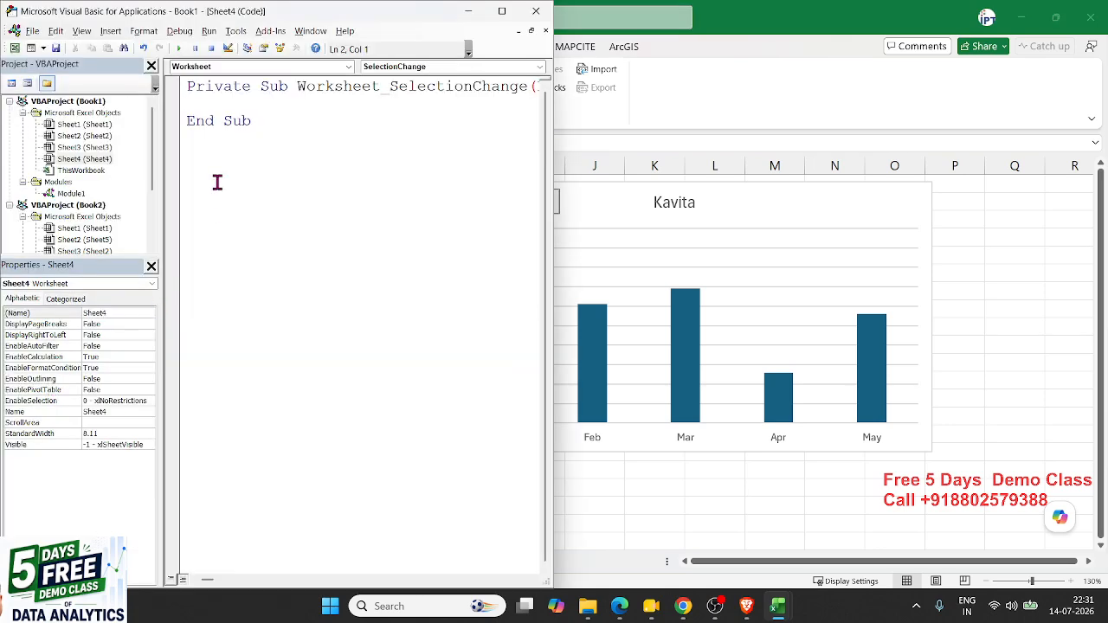
pyautogui.write('RANGE("a1')
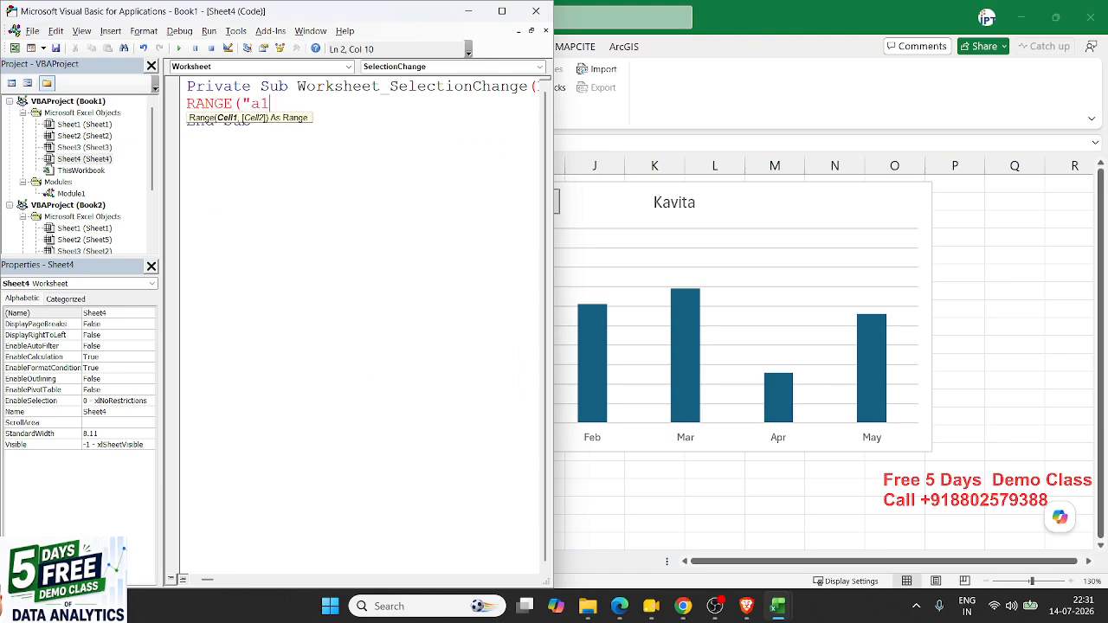
pyautogui.write('2").')
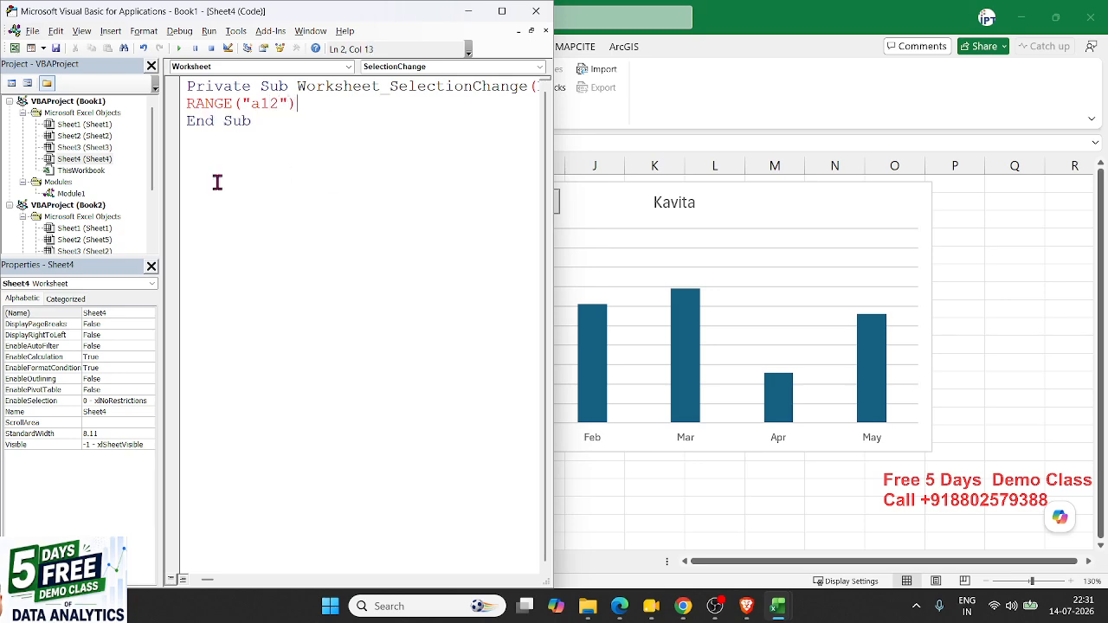
pyautogui.write('V')
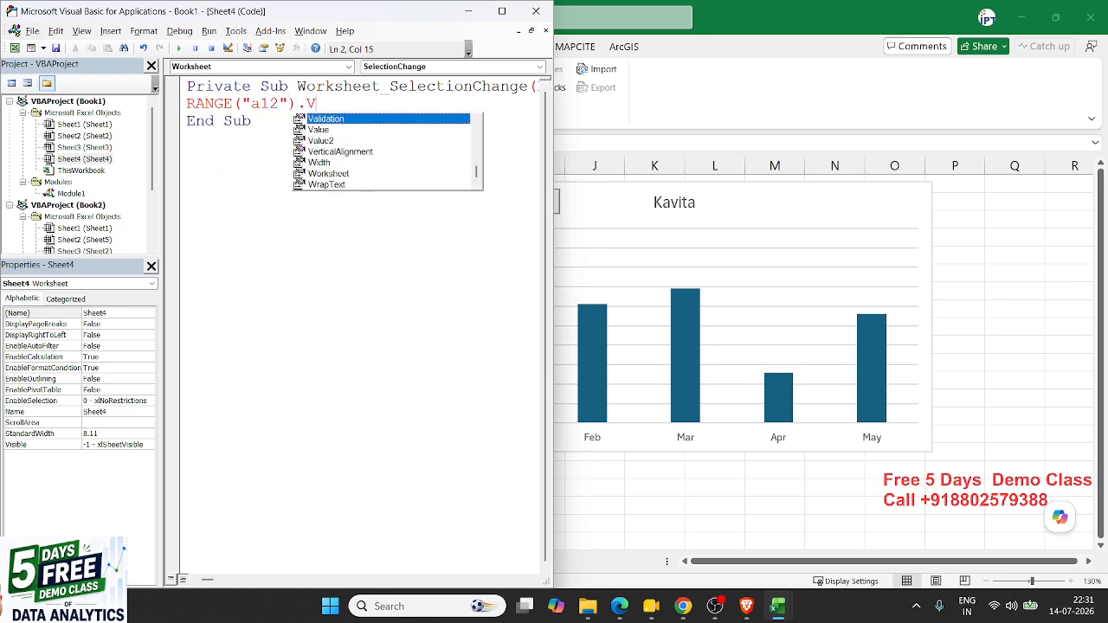
pyautogui.write('a')
pyautogui.press('Tab')
pyautogui.write('=')
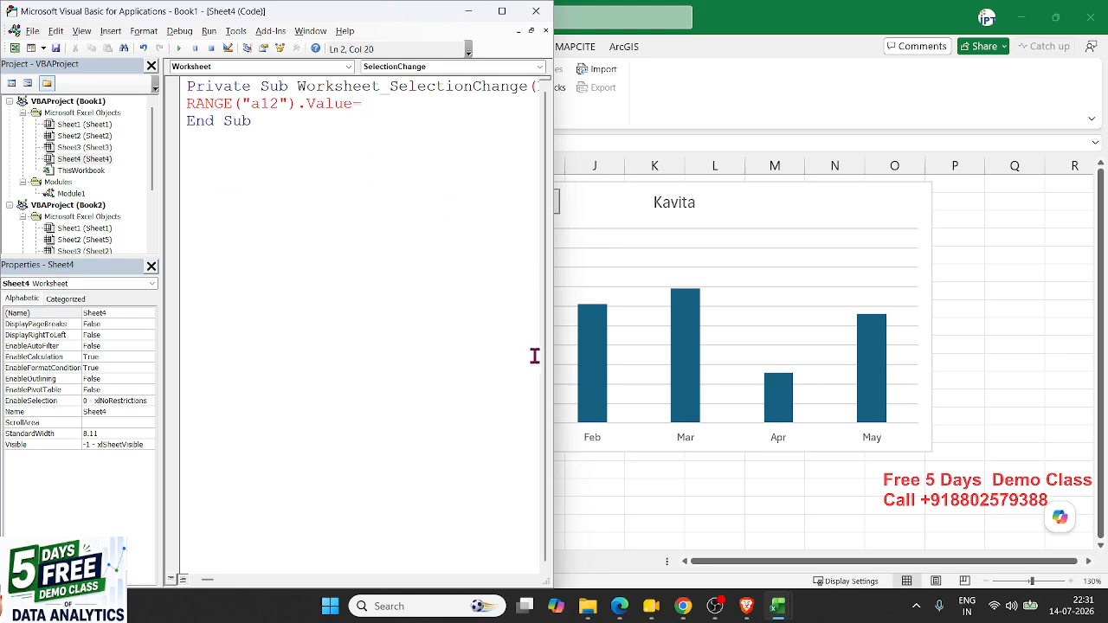
# - Widen the code window and complete the assignment with Target.Row - 1, reusing the procedure's argument name
pyautogui.moveTo(553, 356); pyautogui.dragTo(777, 355)
pyautogui.click(613, 90)
pyautogui.press('Return')
pyautogui.doubleClick(609, 86)
pyautogui.hotkey('ctrl', 'c')
pyautogui.click(360, 130)
pyautogui.click(379, 111)
pyautogui.hotkey('ctrl', 'v')
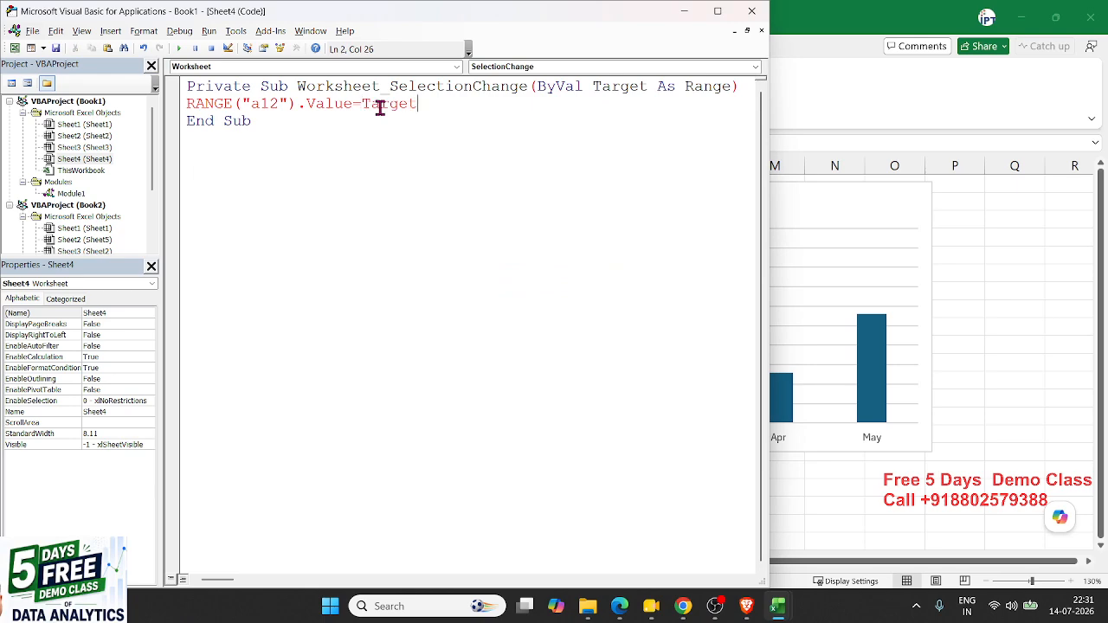
pyautogui.write('.row-1')
pyautogui.click(417, 157)
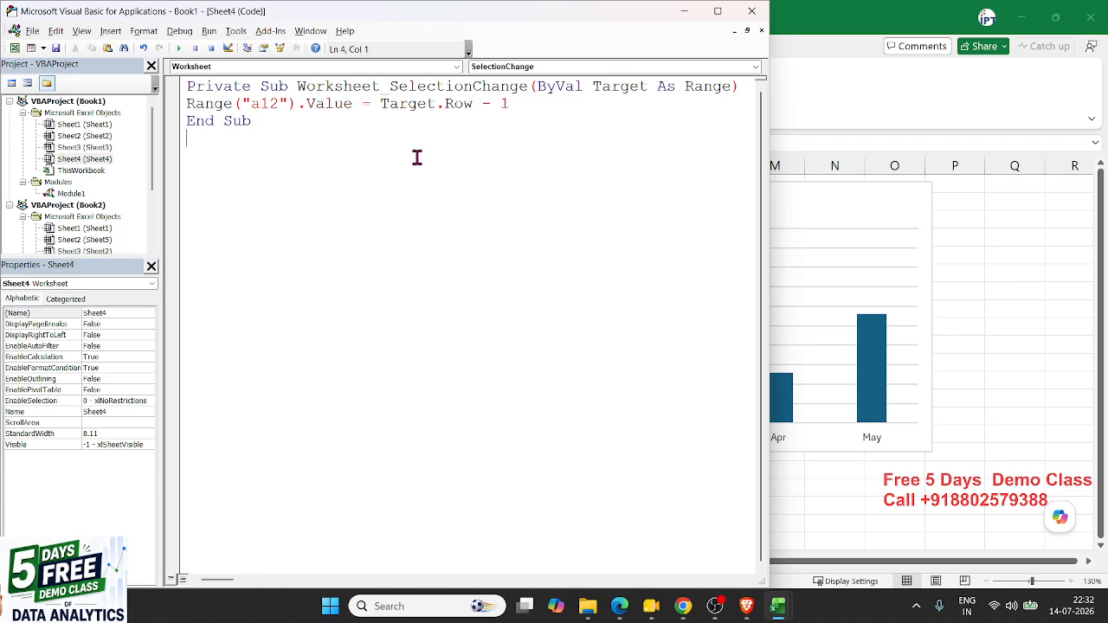
# - Return to the worksheet and test the event code by selecting the name cells A3 to A6 in turn
pyautogui.hotkey('alt', 'F11')
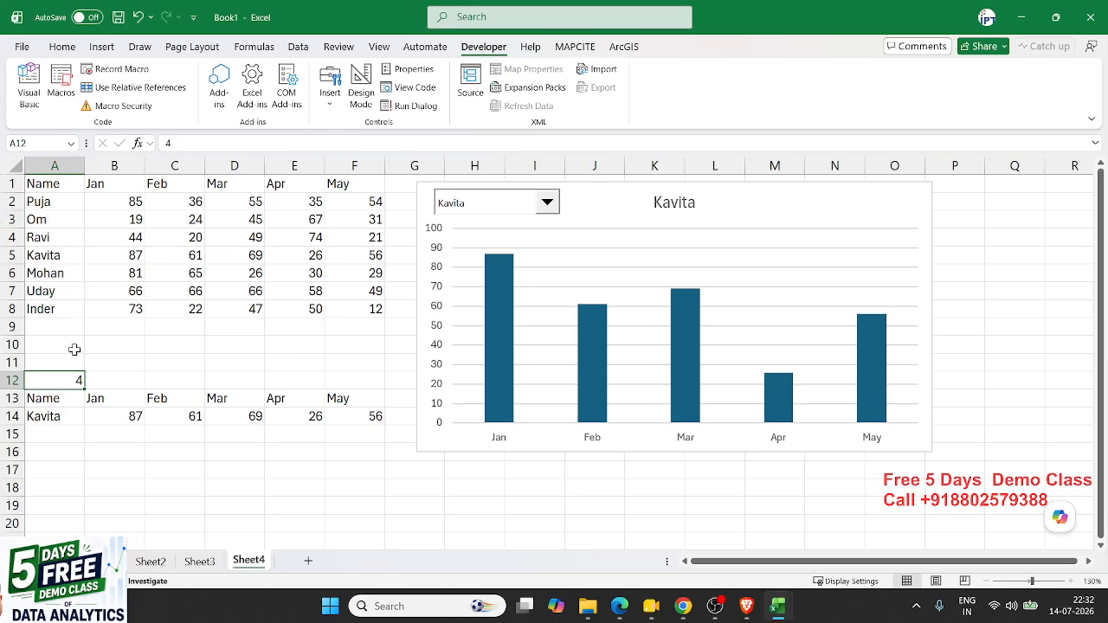
pyautogui.click(49, 222)
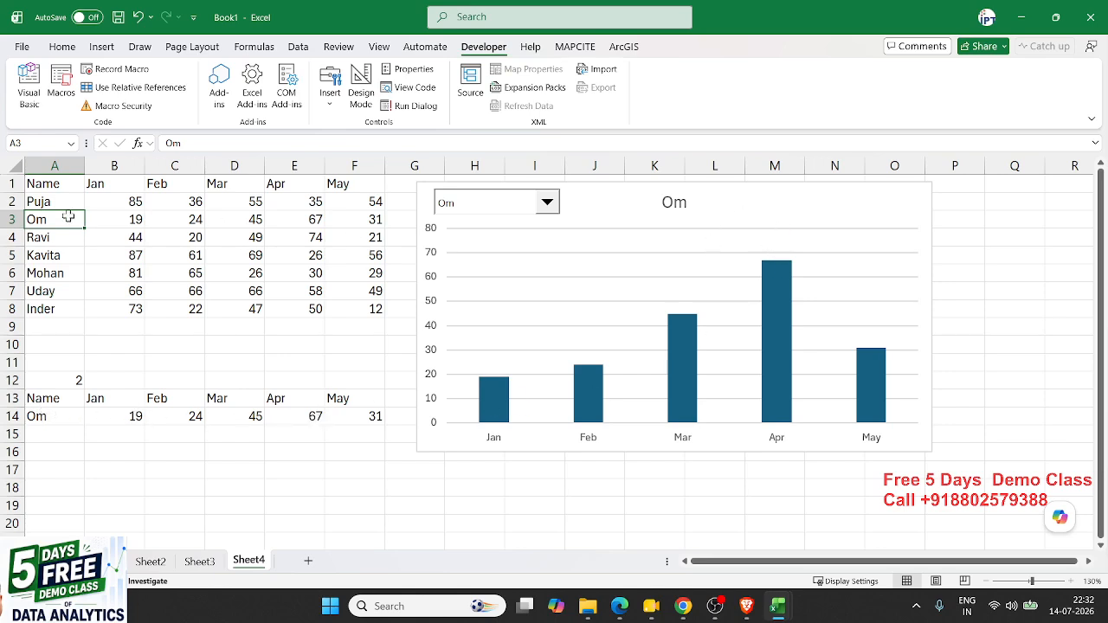
pyautogui.click(56, 238)
pyautogui.click(59, 255)
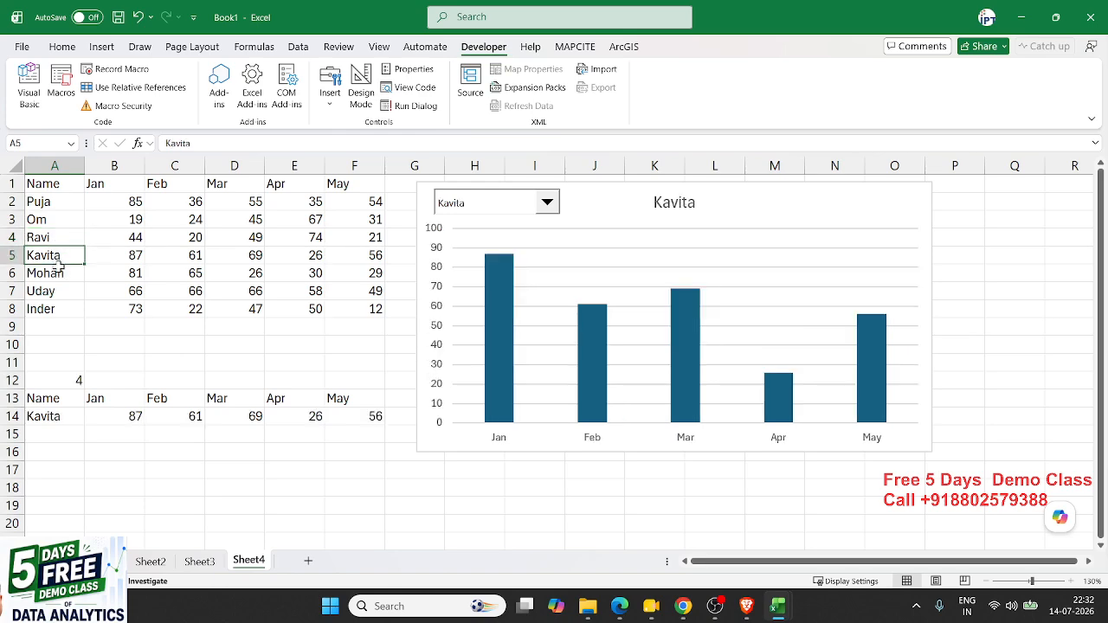
pyautogui.click(56, 273)
# - Increase the height of rows 2 to 8 evenly so the name list is spread over most of the sheet
pyautogui.moveTo(13, 309); pyautogui.dragTo(7, 192)
pyautogui.moveTo(5, 322); pyautogui.dragTo(7, 355)
pyautogui.scroll(-1, 206, 321)
pyautogui.scroll(1, 206, 321)
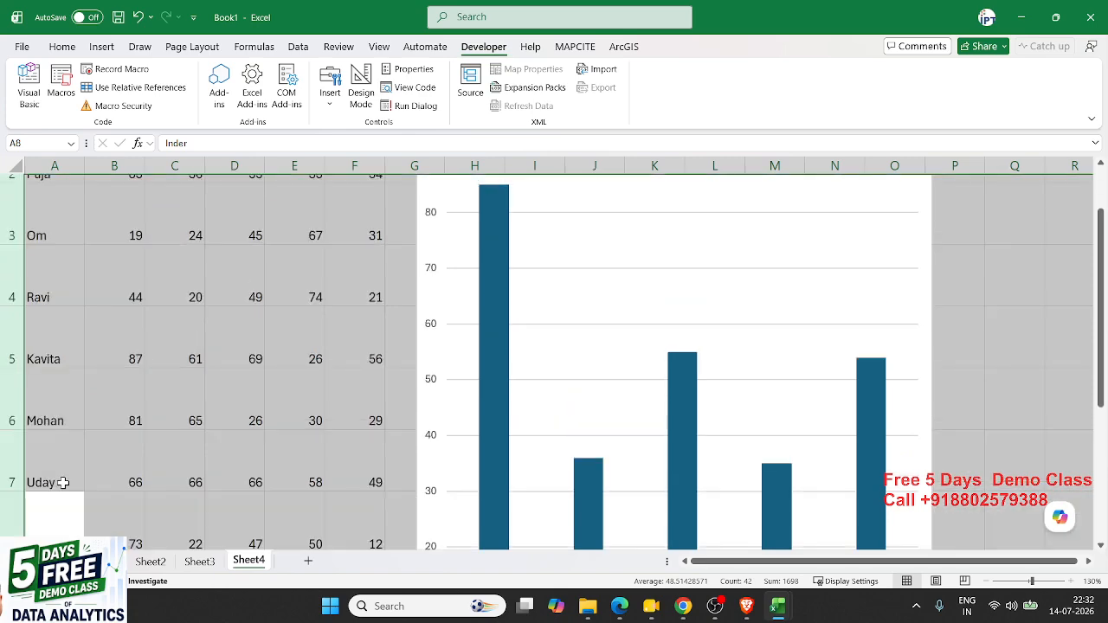
pyautogui.scroll(-2, 61, 482)
pyautogui.moveTo(12, 415); pyautogui.dragTo(11, 399)
# - Move the chart over the monthly data directly beside the names in column A and shorten it to end near row 8
pyautogui.scroll(2, 11, 397)
pyautogui.moveTo(667, 193); pyautogui.dragTo(338, 181)
pyautogui.scroll(-2, 379, 314)
pyautogui.moveTo(346, 436); pyautogui.dragTo(339, 309)
pyautogui.scroll(2, 354, 349)
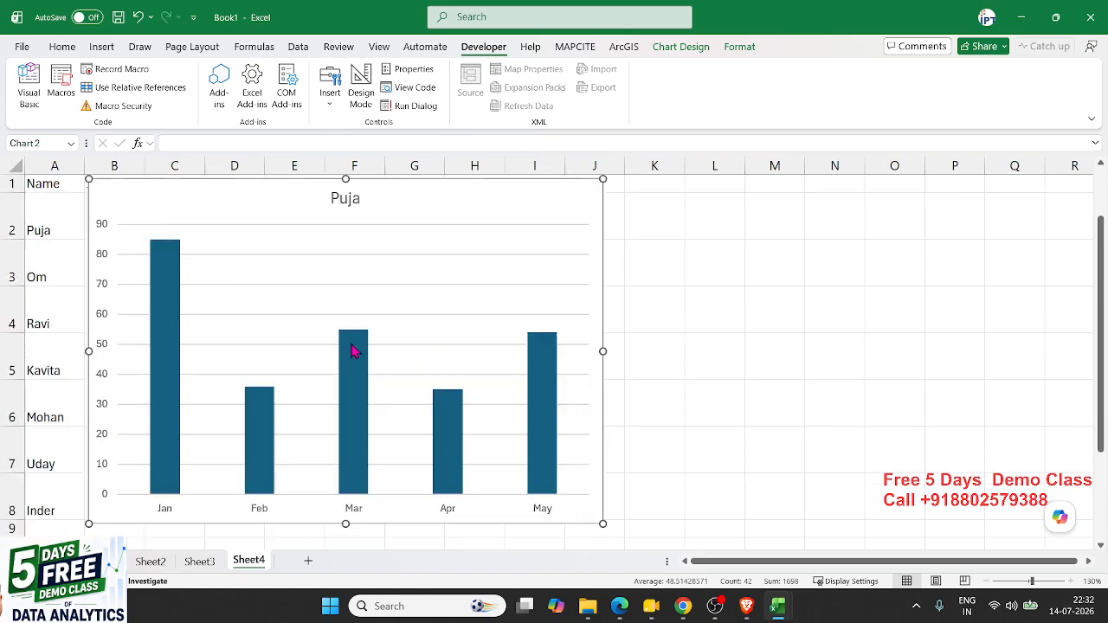
# - Widen the chart so it extends to about the middle of column L, and deselect it
pyautogui.moveTo(603, 350); pyautogui.dragTo(719, 349)
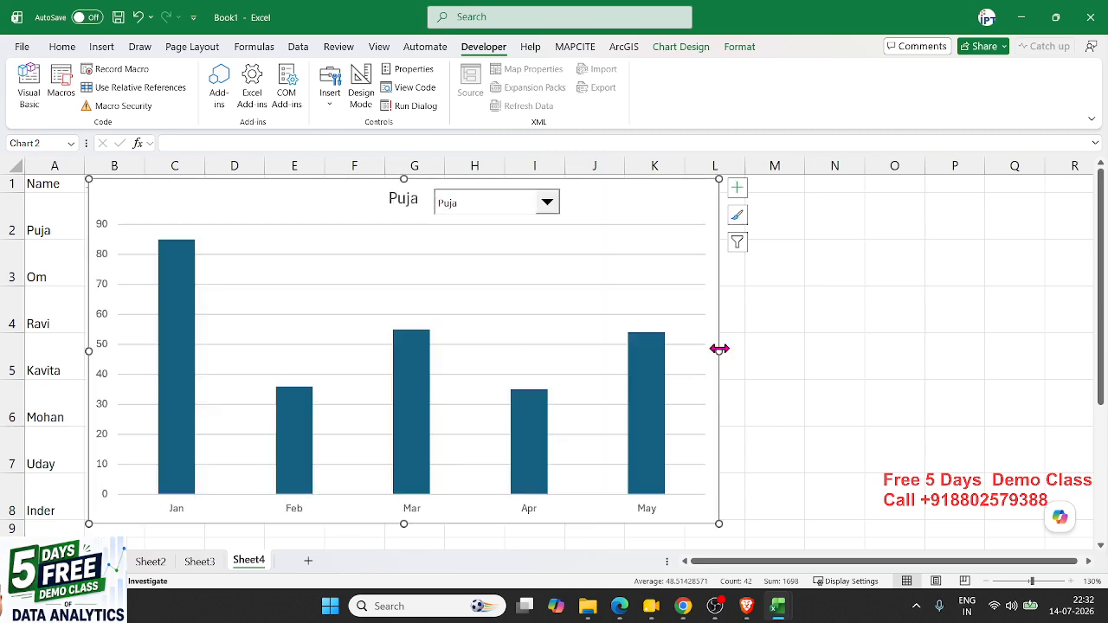
pyautogui.click(860, 340)
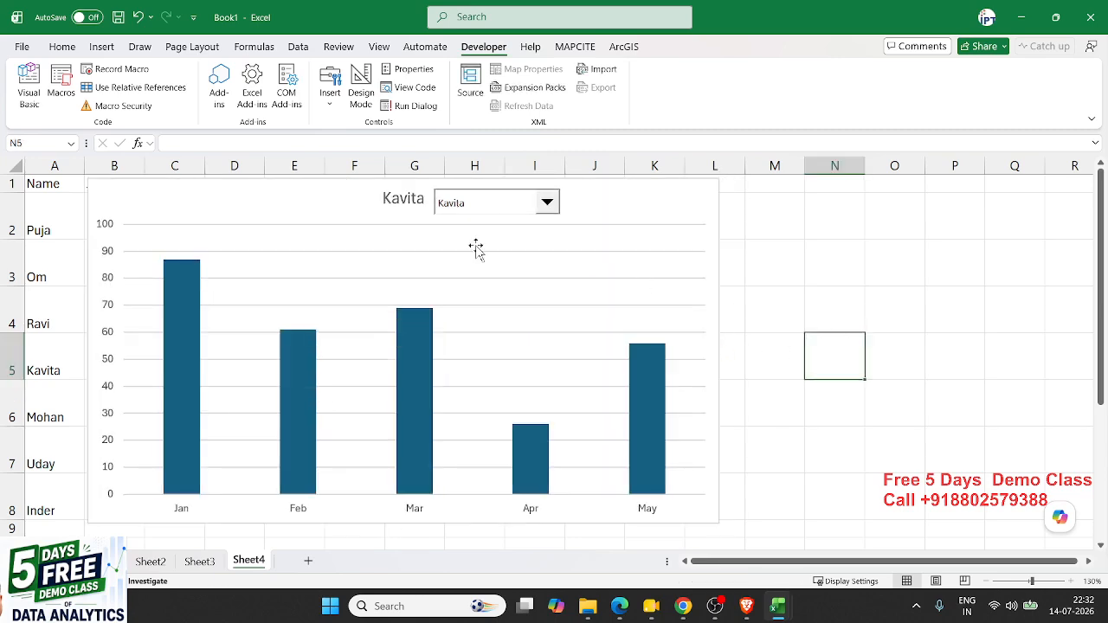
# - Test the widened chart by selecting the name cells from A2 down to A8 and back up to A3
pyautogui.click(49, 232)
pyautogui.click(43, 263)
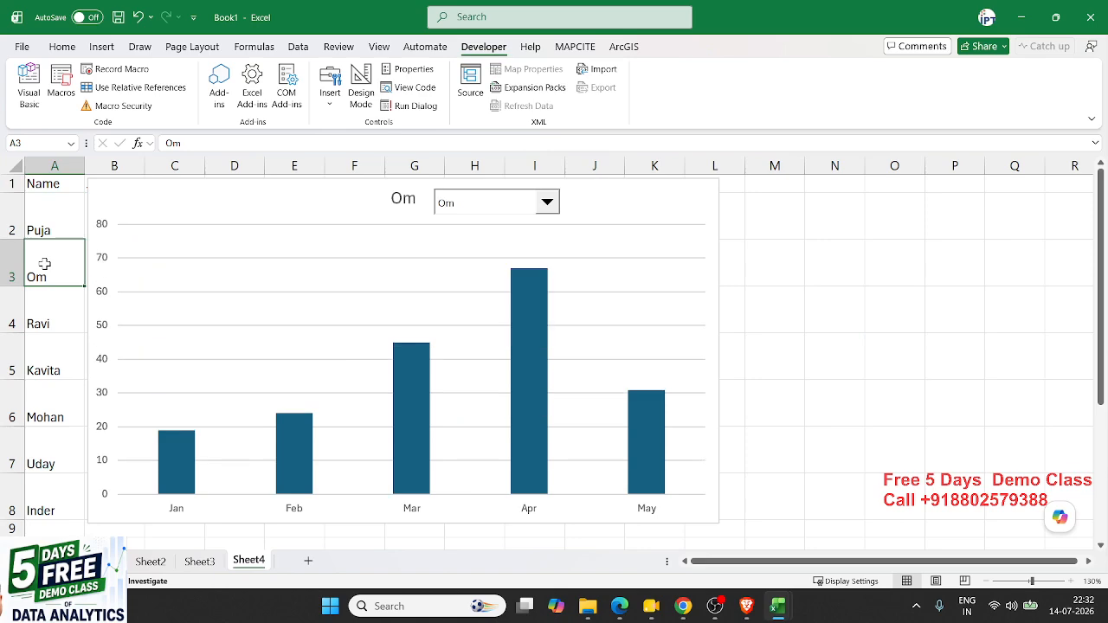
pyautogui.click(43, 294)
pyautogui.click(48, 379)
pyautogui.click(49, 412)
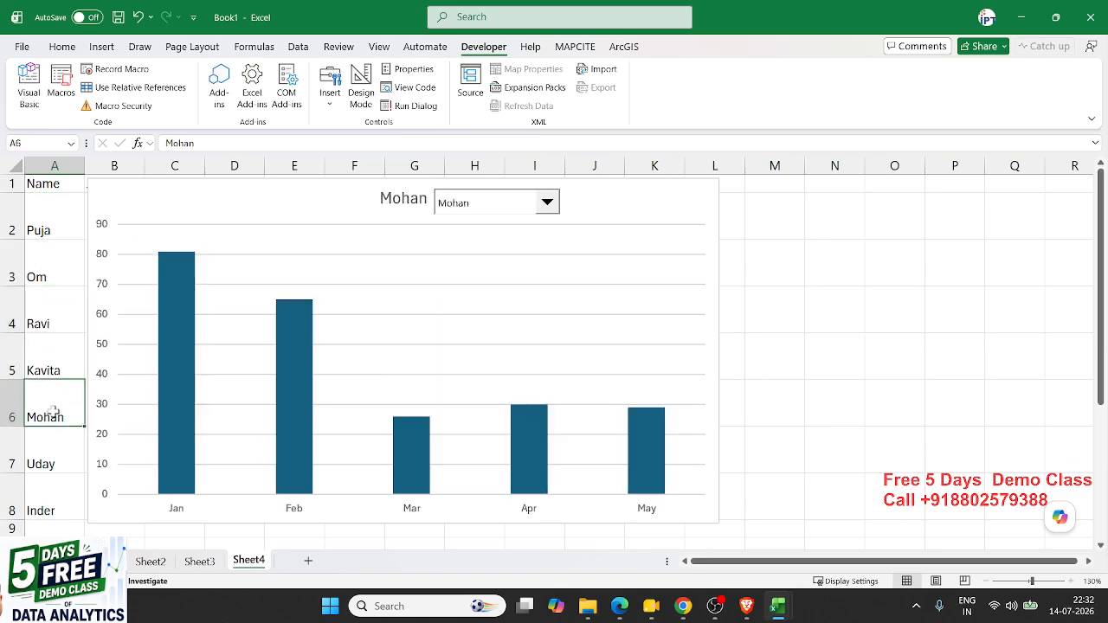
pyautogui.click(52, 460)
pyautogui.click(52, 480)
pyautogui.click(37, 460)
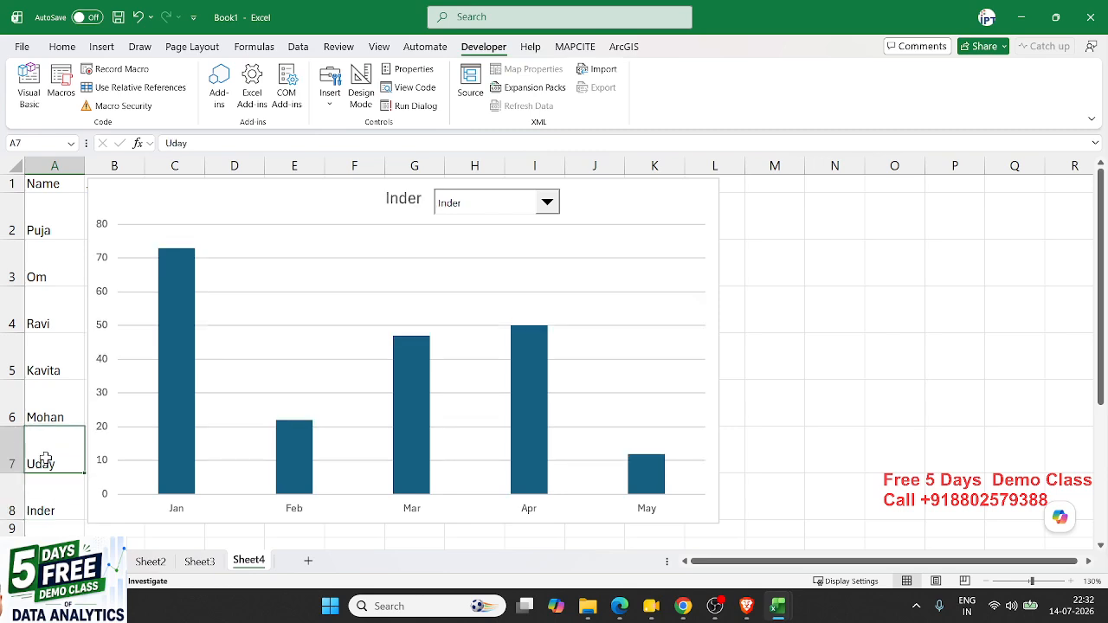
pyautogui.click(36, 415)
pyautogui.click(37, 368)
pyautogui.click(40, 321)
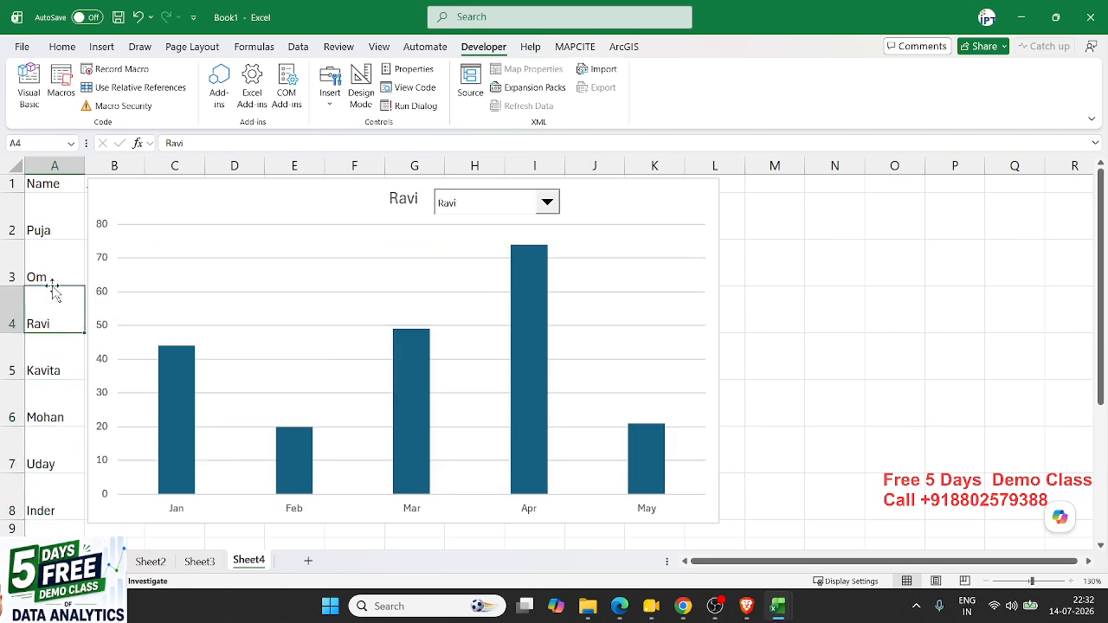
pyautogui.click(54, 278)
# - Reopen the sheet's SelectionChange code and insert blank lines below the Range("a12") assignment
pyautogui.hotkey('alt', 'F11')
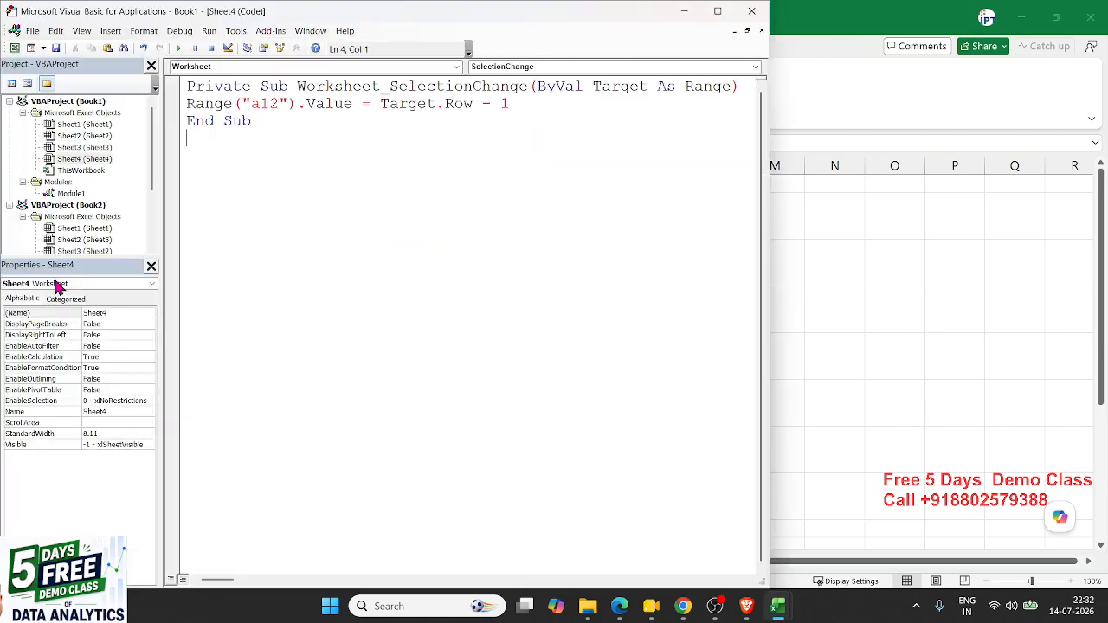
pyautogui.click(534, 105)
pyautogui.press('Return')
pyautogui.press('Return')
pyautogui.press('Return')
pyautogui.press('Up')
pyautogui.press('Up')
pyautogui.press('Down')
# - Add the statement Cells.Interior.Color = xlNone to clear the fill of all cells on each selection
pyautogui.write('cells.in')
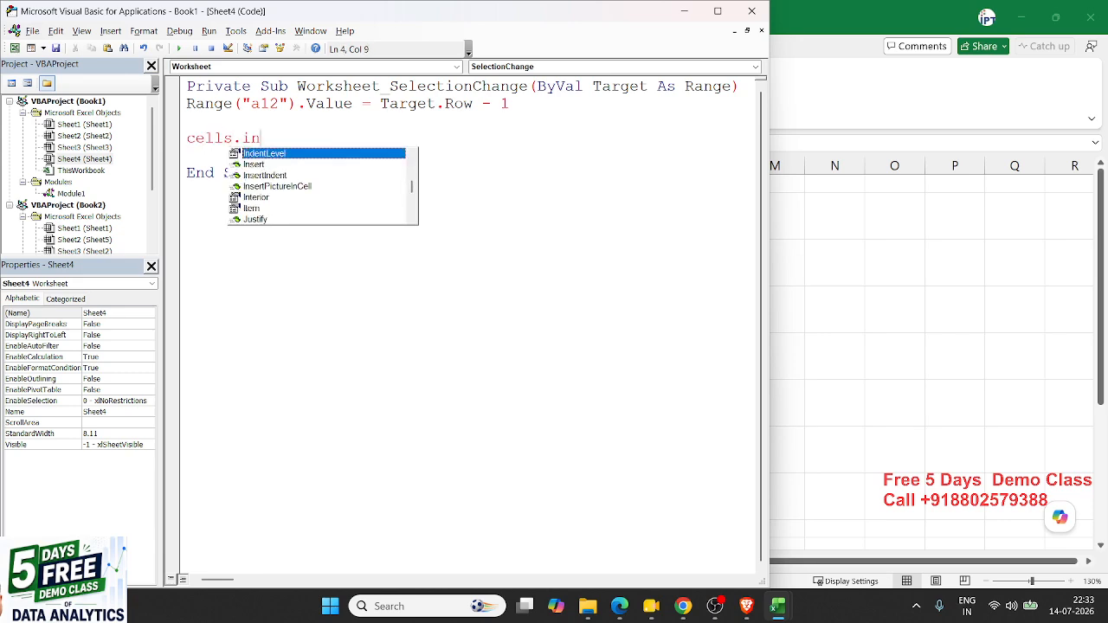
pyautogui.press('Down')
pyautogui.press('Down')
pyautogui.press('Down')
pyautogui.press('Down')
pyautogui.press('Tab')
pyautogui.write('.co')
pyautogui.press('Tab')
pyautogui.write('=')
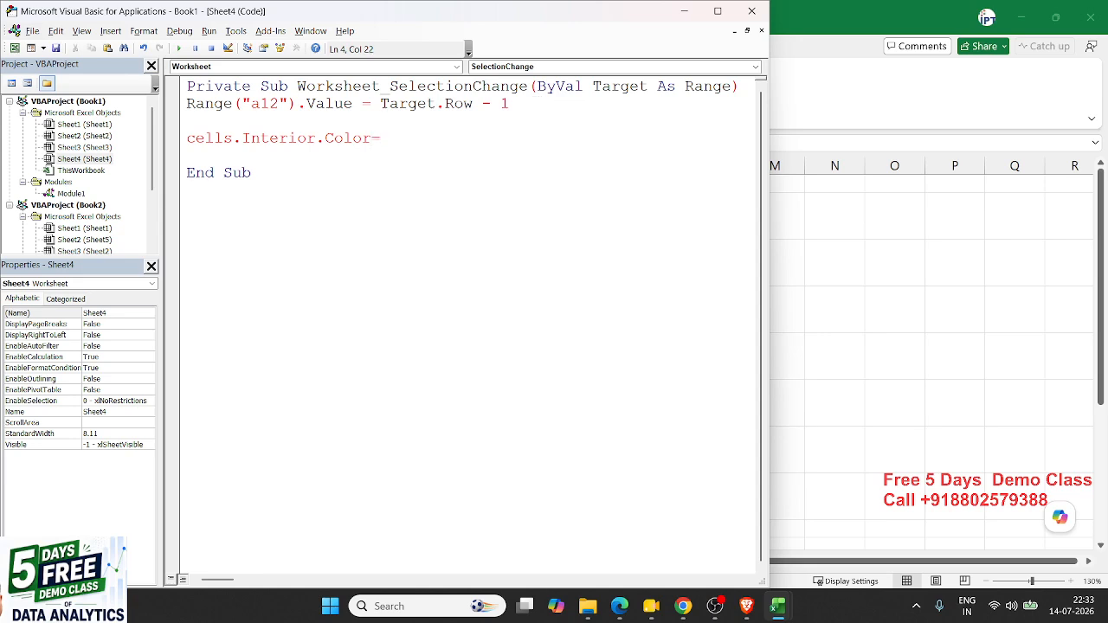
pyautogui.write('xlnone')
pyautogui.press('Return')
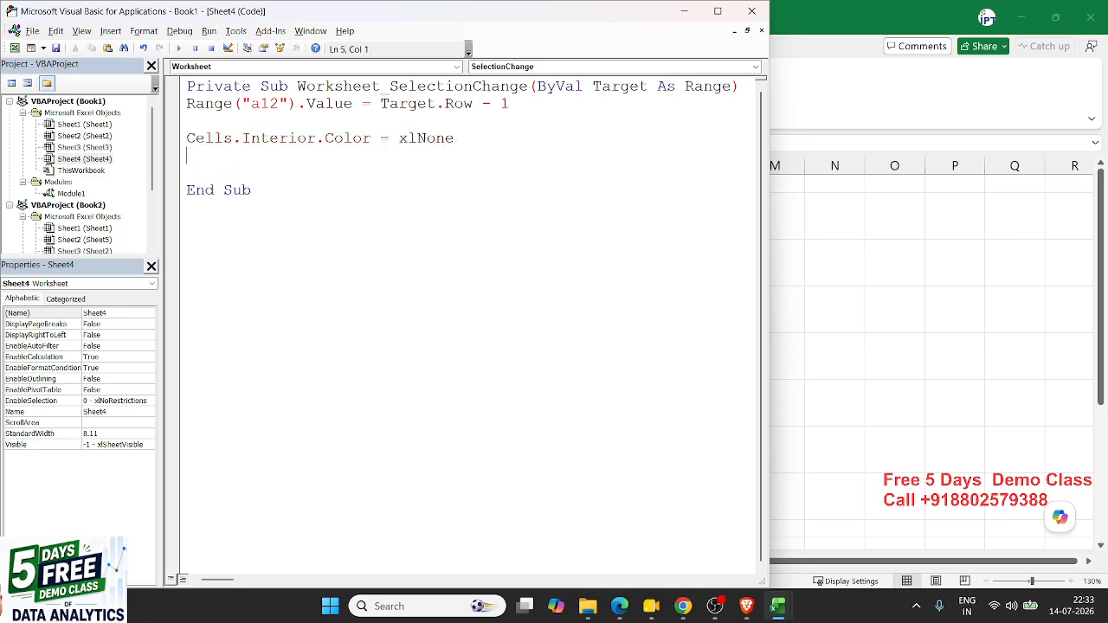
# - Add the statement Target.Interior.Color = vbGreen before End Sub, reusing the procedure's argument name
pyautogui.doubleClick(620, 86)
pyautogui.hotkey('ctrl', 'c')
pyautogui.click(342, 172)
pyautogui.hotkey('ctrl', 'v')
pyautogui.write('.')
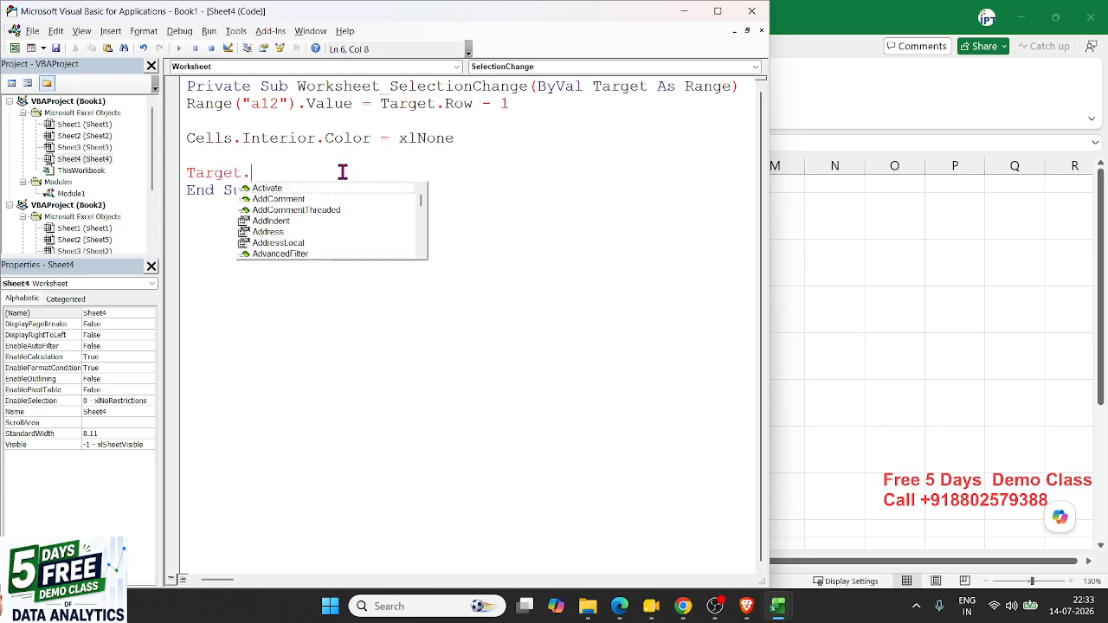
pyautogui.write('in')
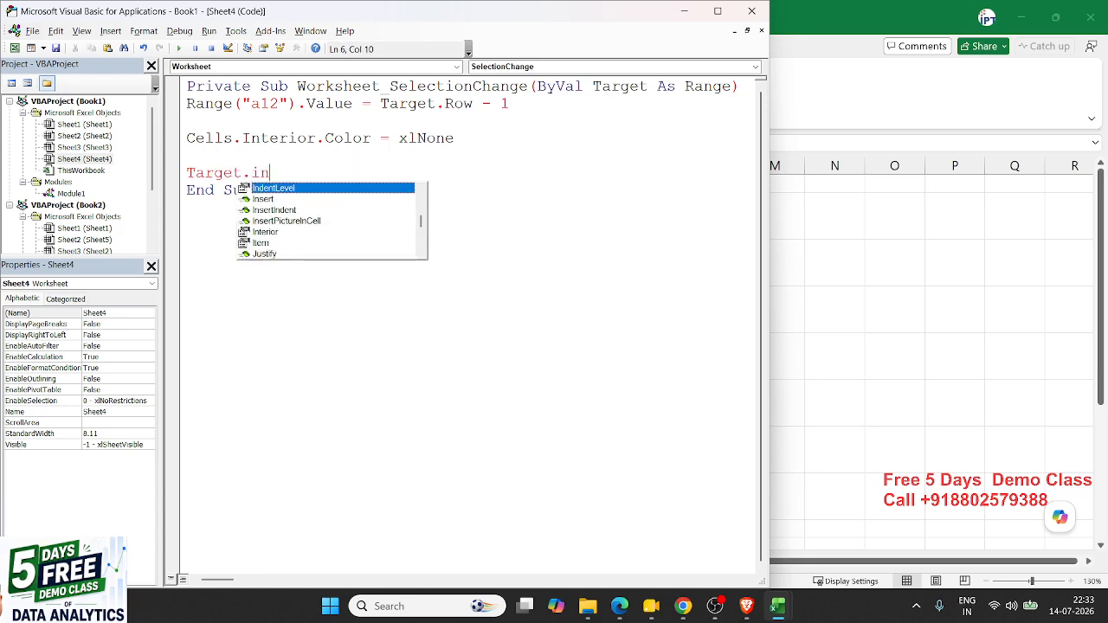
pyautogui.press('Down')
pyautogui.press('Down')
pyautogui.press('Down')
pyautogui.press('Down')
pyautogui.press('Tab')
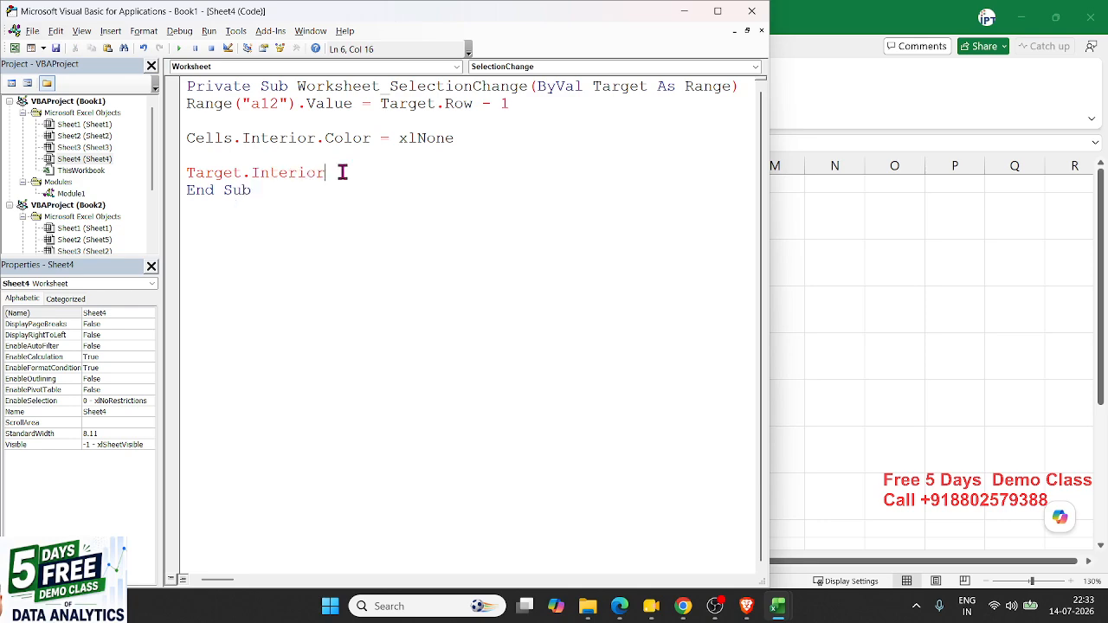
pyautogui.write('.co')
pyautogui.press('Tab')
pyautogui.write('=vbgreen')
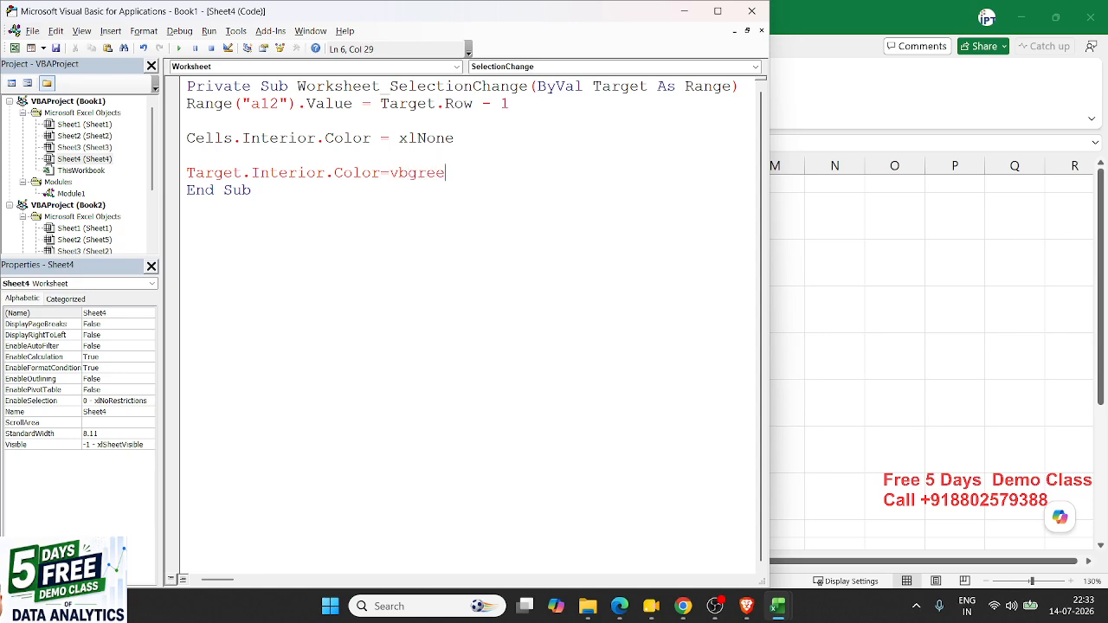
pyautogui.press('Return')
# - Return to the worksheet and test the green highlight by selecting name cells from A4 down to A8 and back up to A2
pyautogui.hotkey('alt', 'F11')
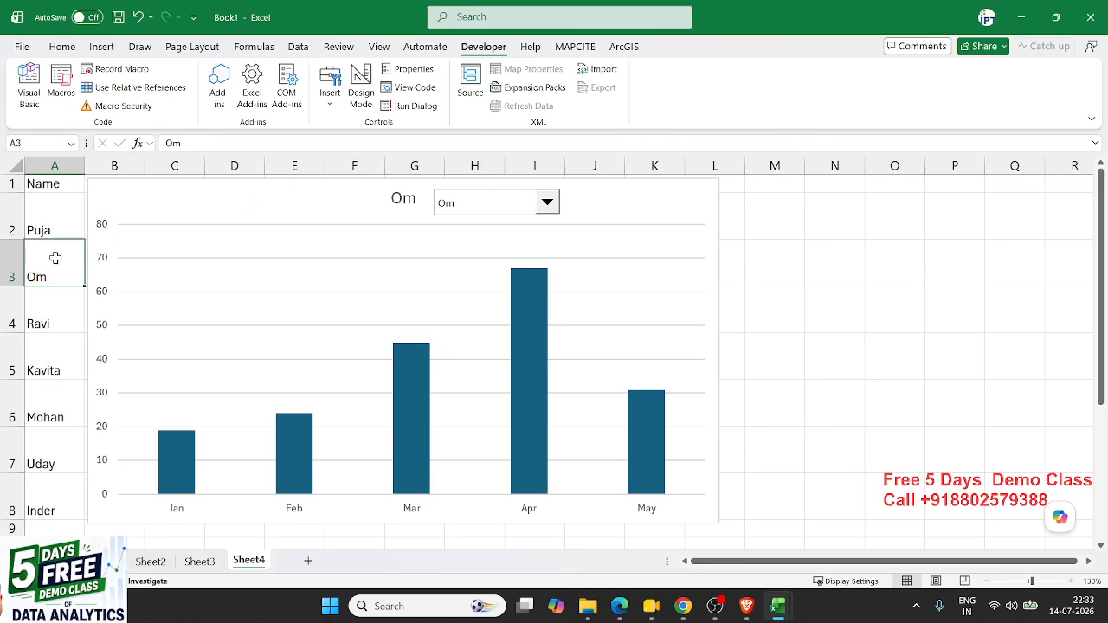
pyautogui.click(58, 302)
pyautogui.click(50, 365)
pyautogui.click(48, 389)
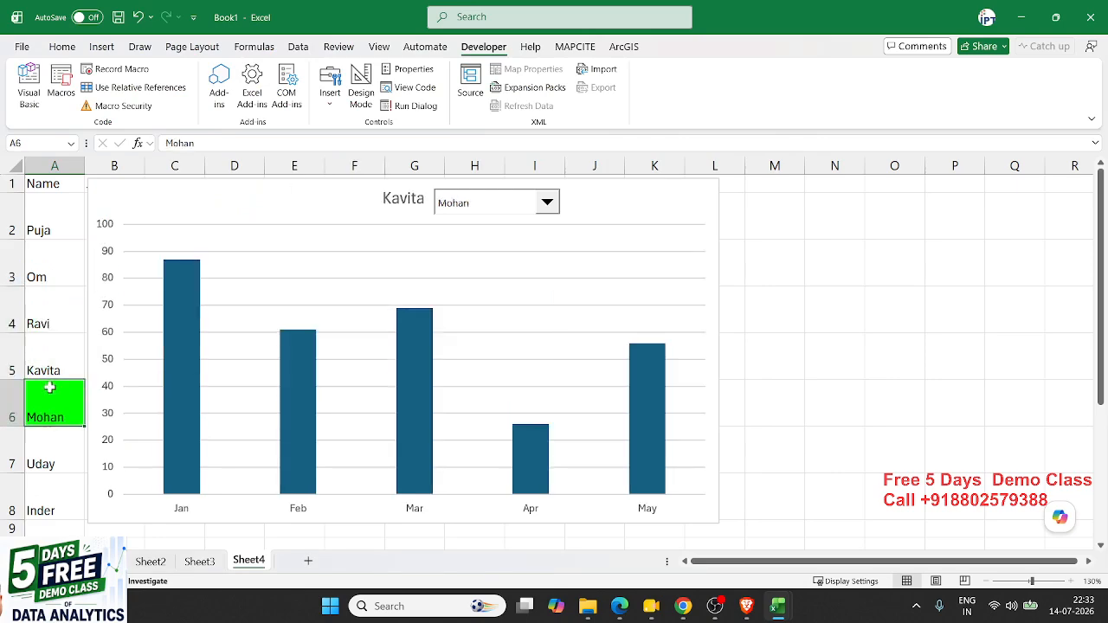
pyautogui.click(42, 437)
pyautogui.click(44, 489)
pyautogui.scroll(-1, 44, 490)
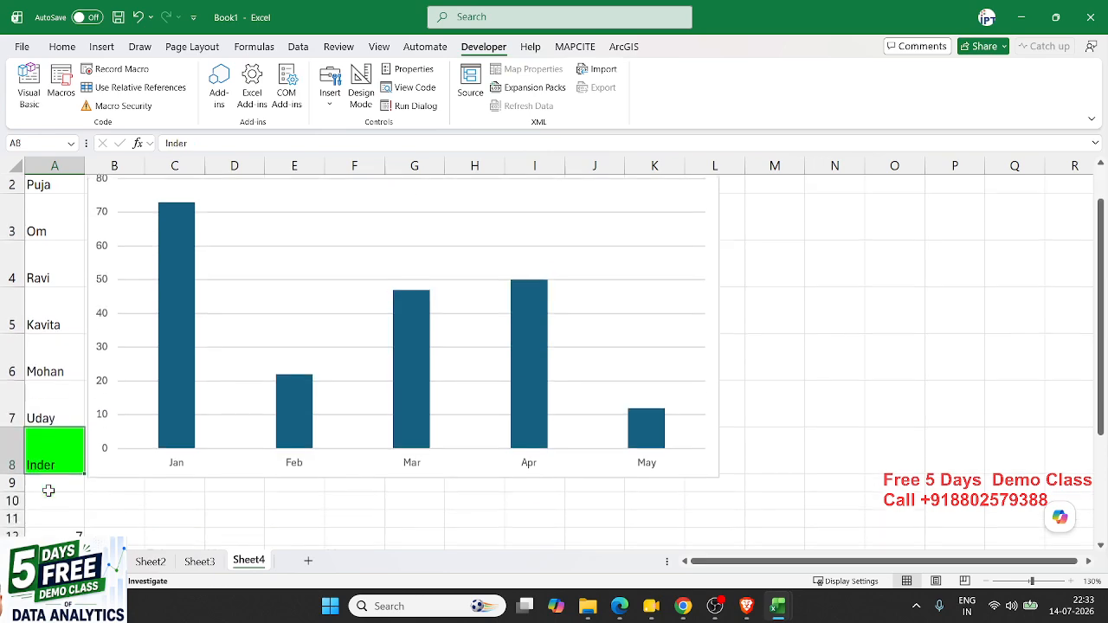
pyautogui.click(45, 346)
pyautogui.scroll(2, 39, 320)
pyautogui.click(48, 275)
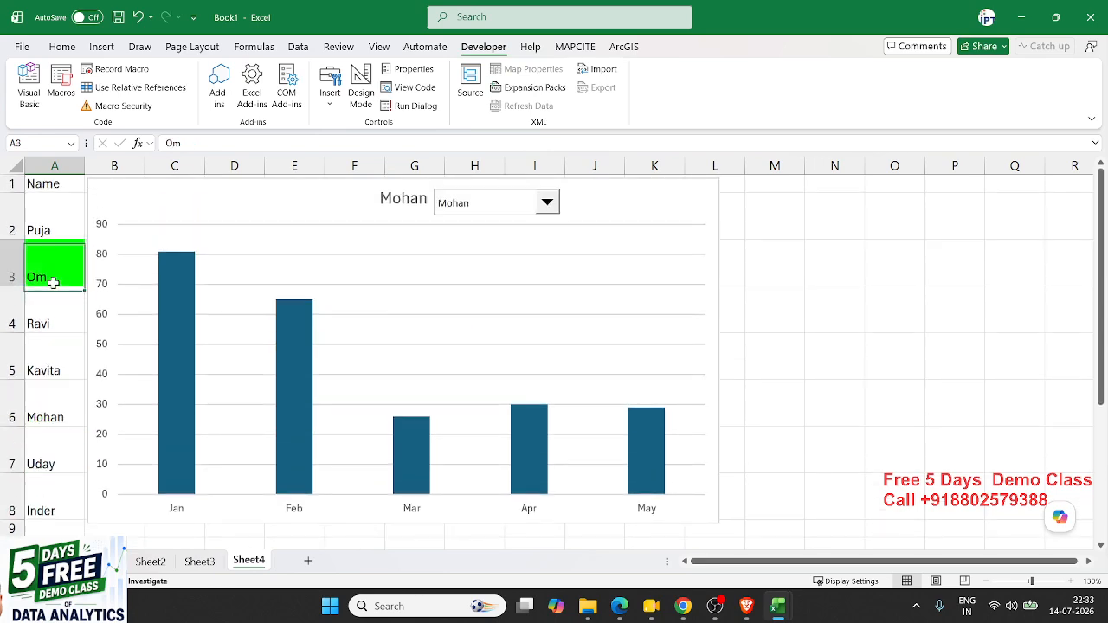
pyautogui.click(45, 234)
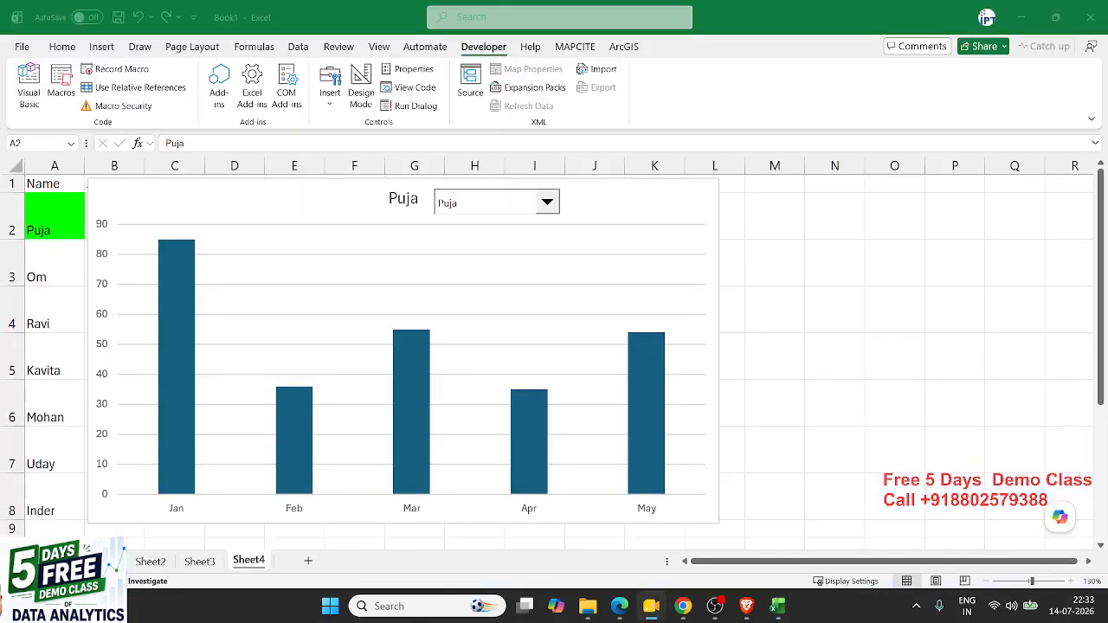
# - Check the chart and highlight again by selecting name cells A3 through A8, followed by A6, A5 and A4
pyautogui.doubleClick(59, 268)
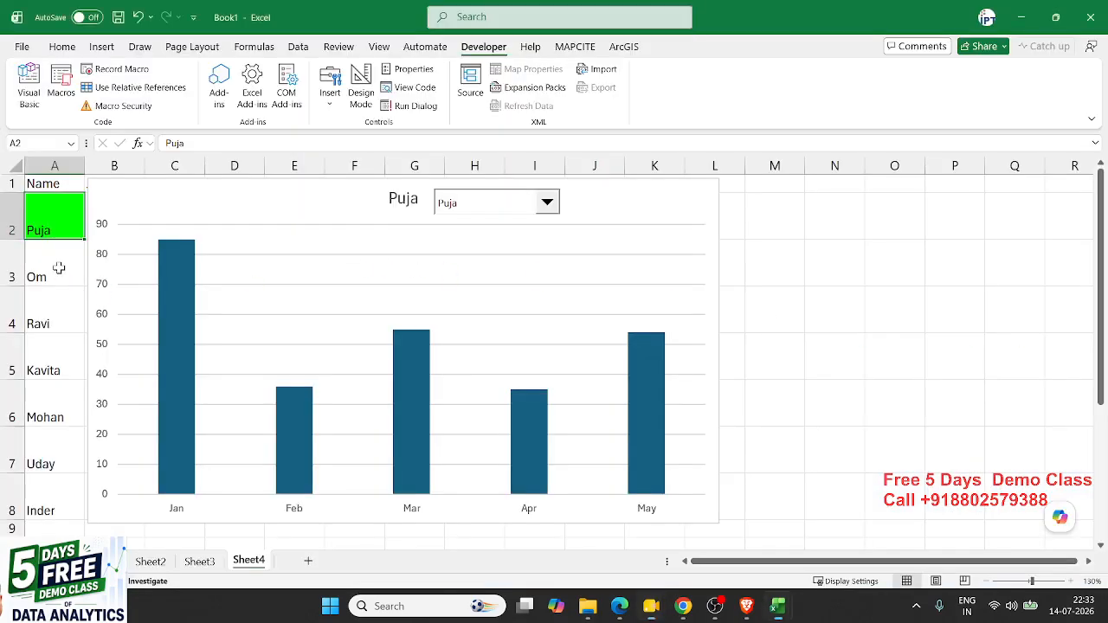
pyautogui.click(51, 293)
pyautogui.click(45, 339)
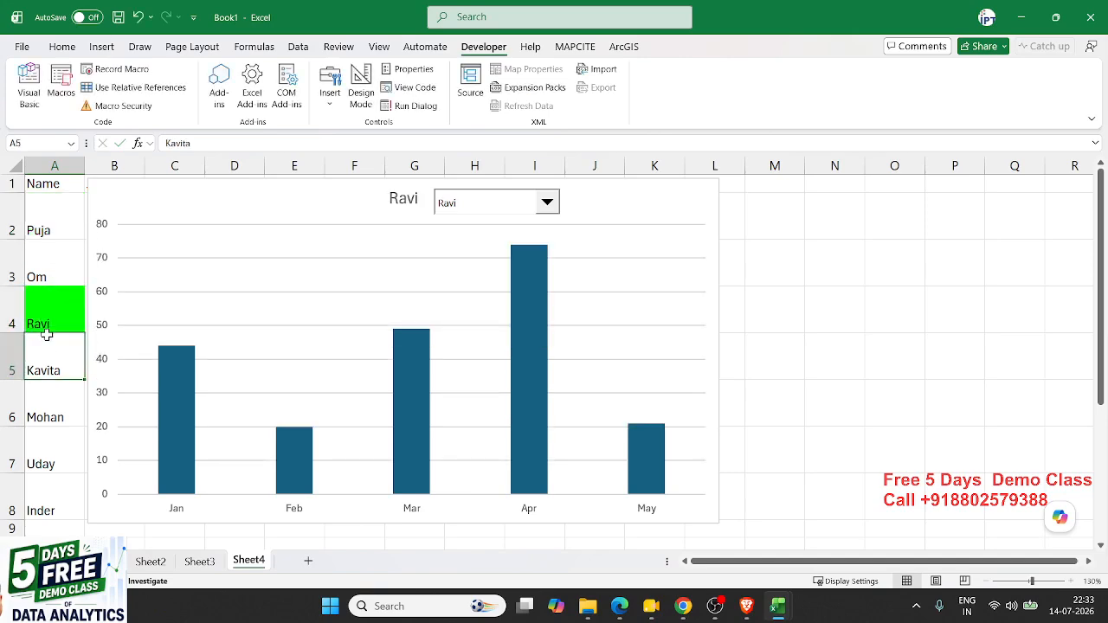
pyautogui.click(38, 397)
pyautogui.click(40, 443)
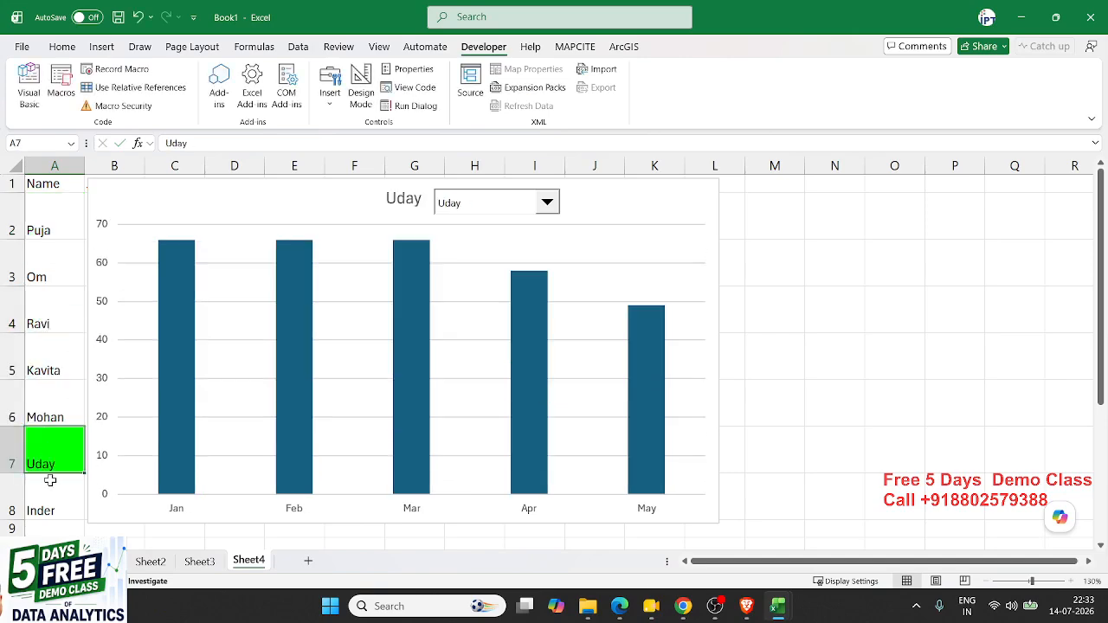
pyautogui.click(49, 482)
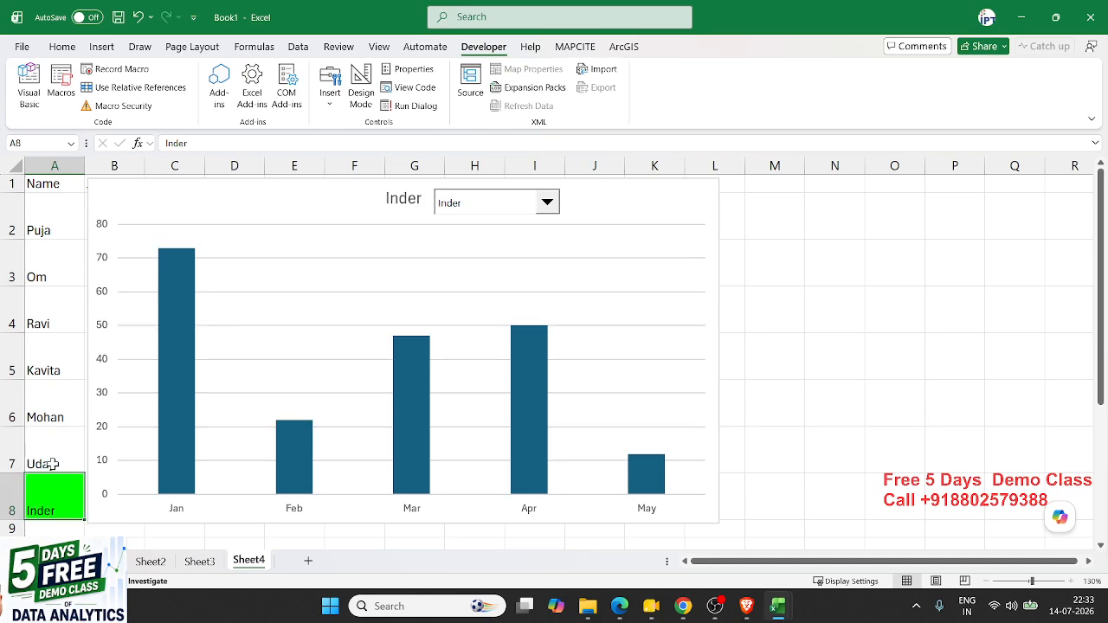
pyautogui.click(63, 398)
pyautogui.click(55, 358)
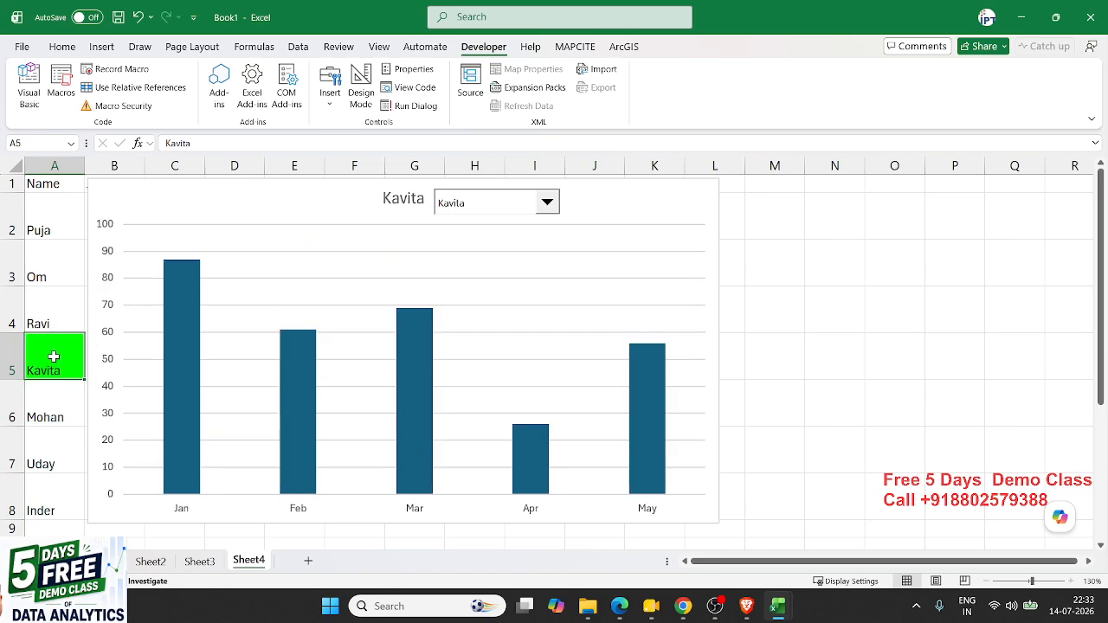
pyautogui.click(49, 310)
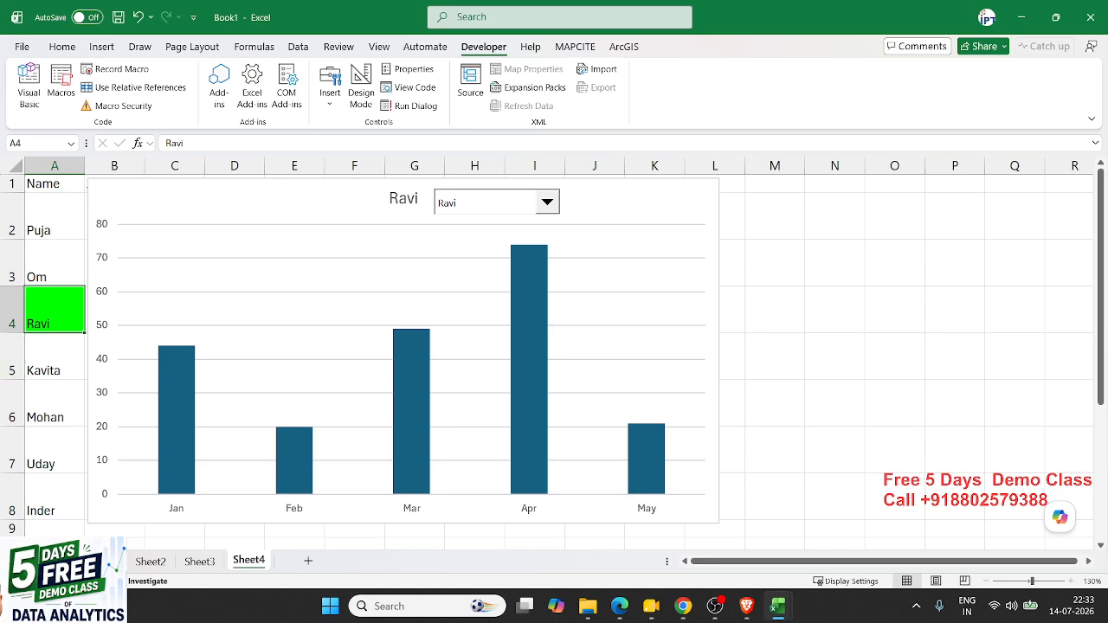
# - Switch back to the workbook and select name cells A6, A7 and A5 to demonstrate the chart update
pyautogui.hotkey('alt', 'Tab')
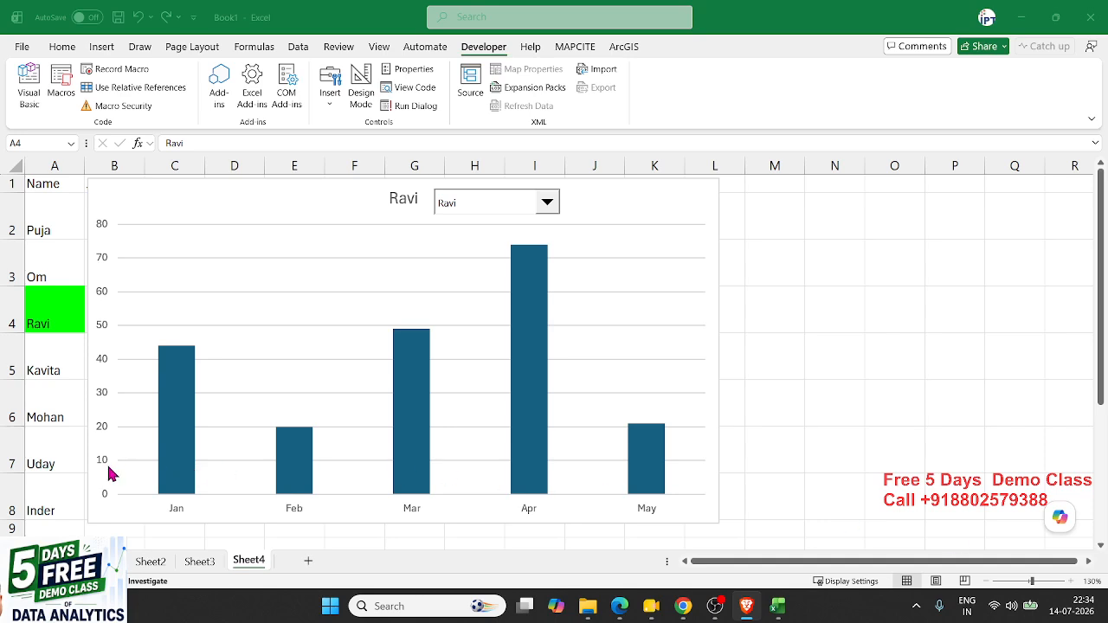
pyautogui.click(57, 416)
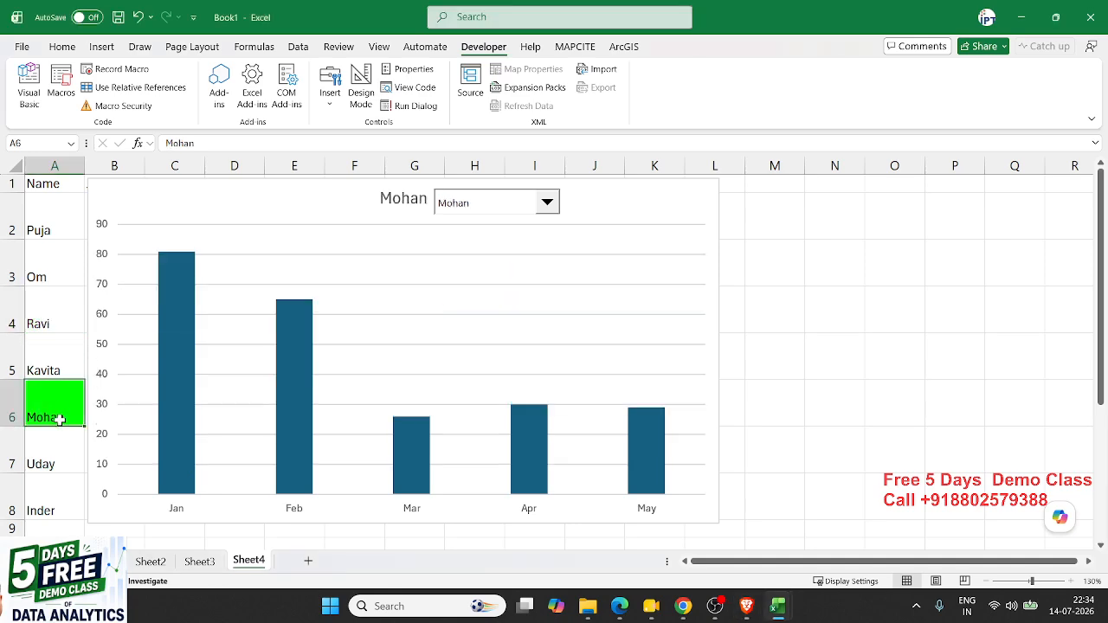
pyautogui.click(57, 434)
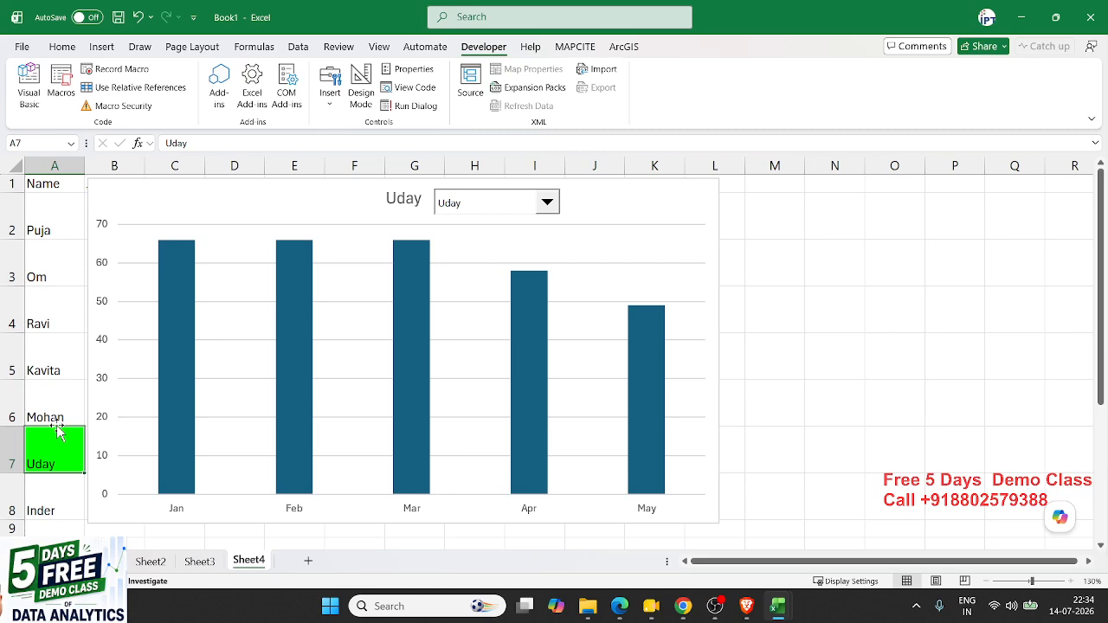
pyautogui.click(55, 378)
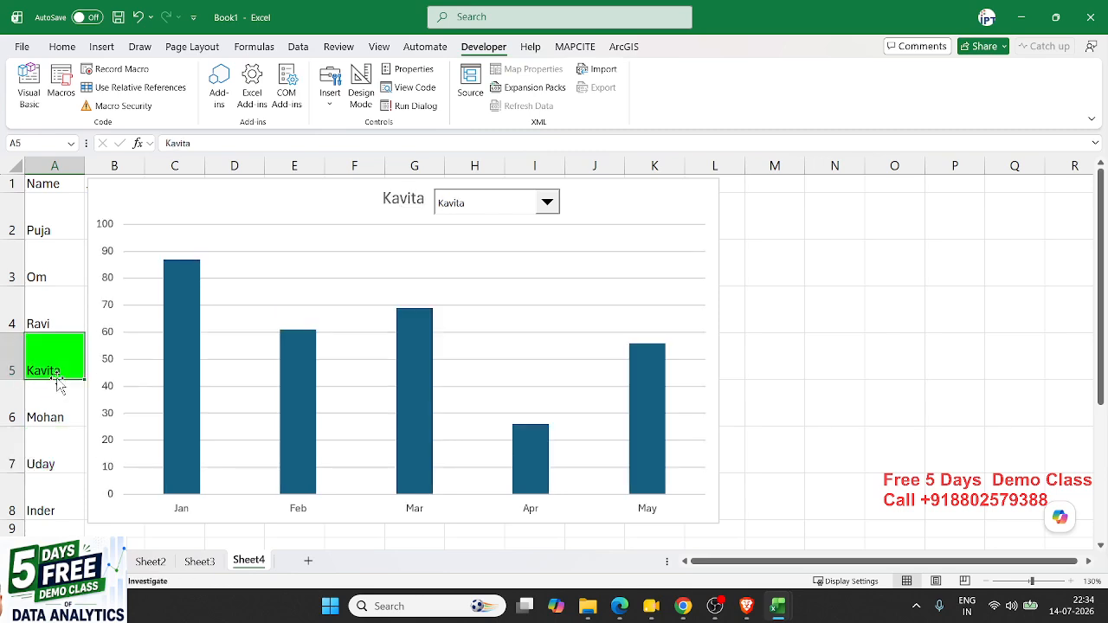
# - Switch to the Visual Basic editor and review the finished SelectionChange procedure
pyautogui.hotkey('alt', 'Tab')
pyautogui.moveTo(777, 606)
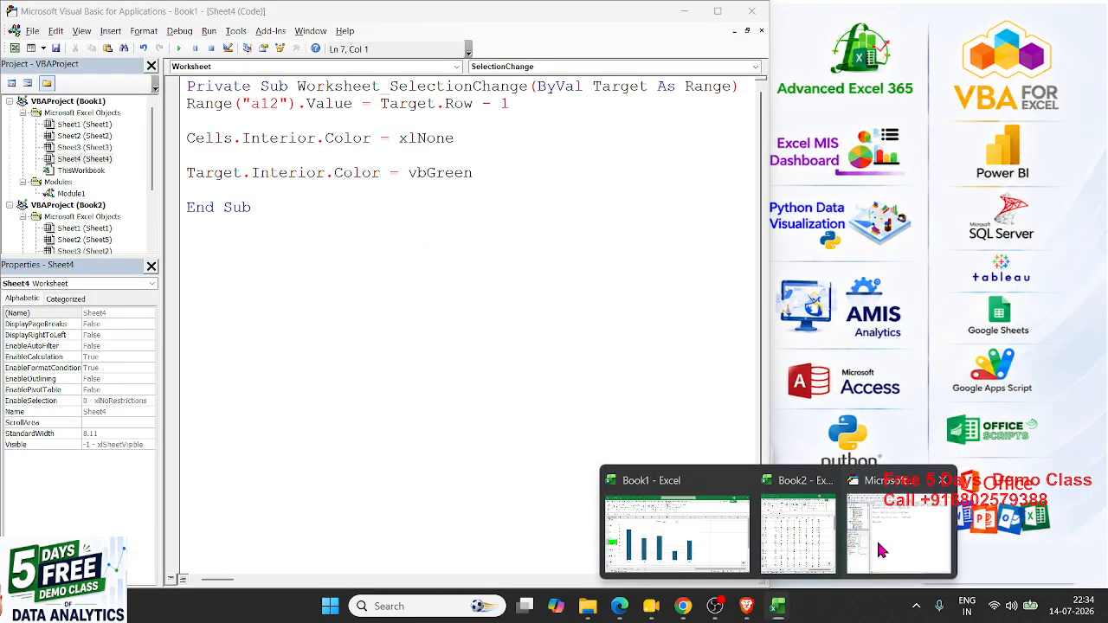
pyautogui.click(878, 549)
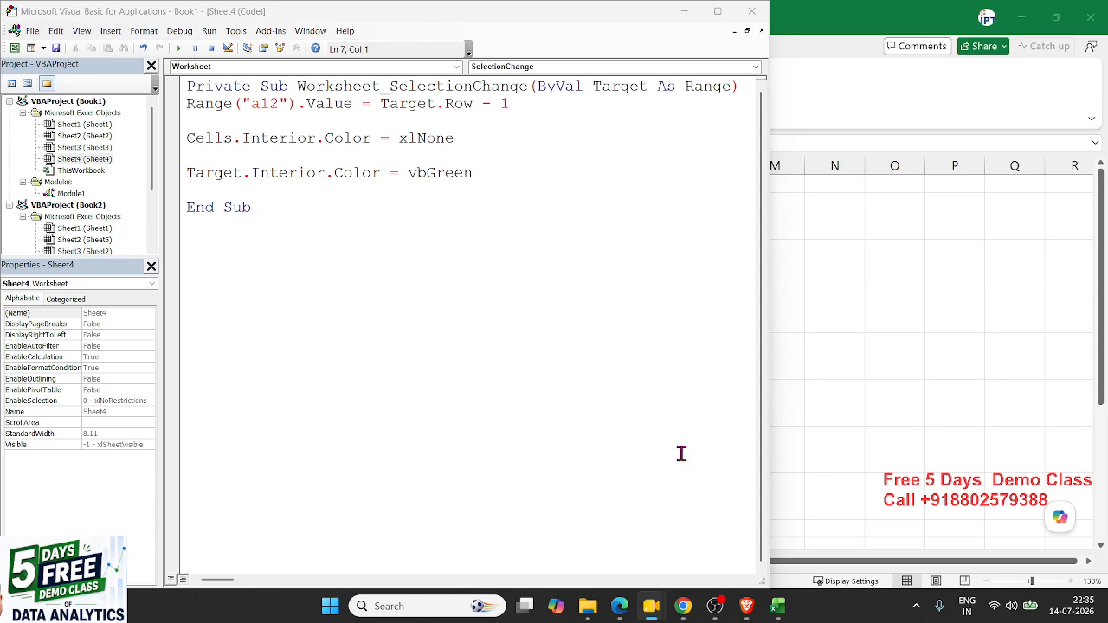
pyautogui.click(390, 251)
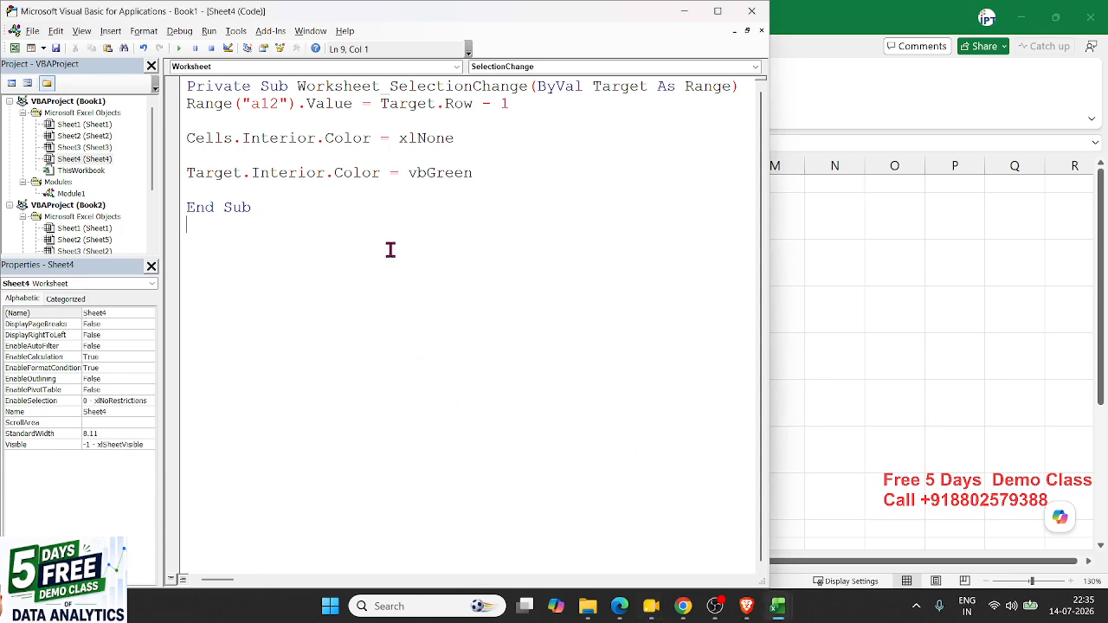
pyautogui.click(293, 116)
# - Minimize the code editor and retest the chart with name cells A4, A3, A2, A4, A5 and A7
pyautogui.click(684, 12)
pyautogui.click(53, 299)
pyautogui.click(50, 264)
pyautogui.click(52, 228)
pyautogui.click(52, 313)
pyautogui.click(42, 357)
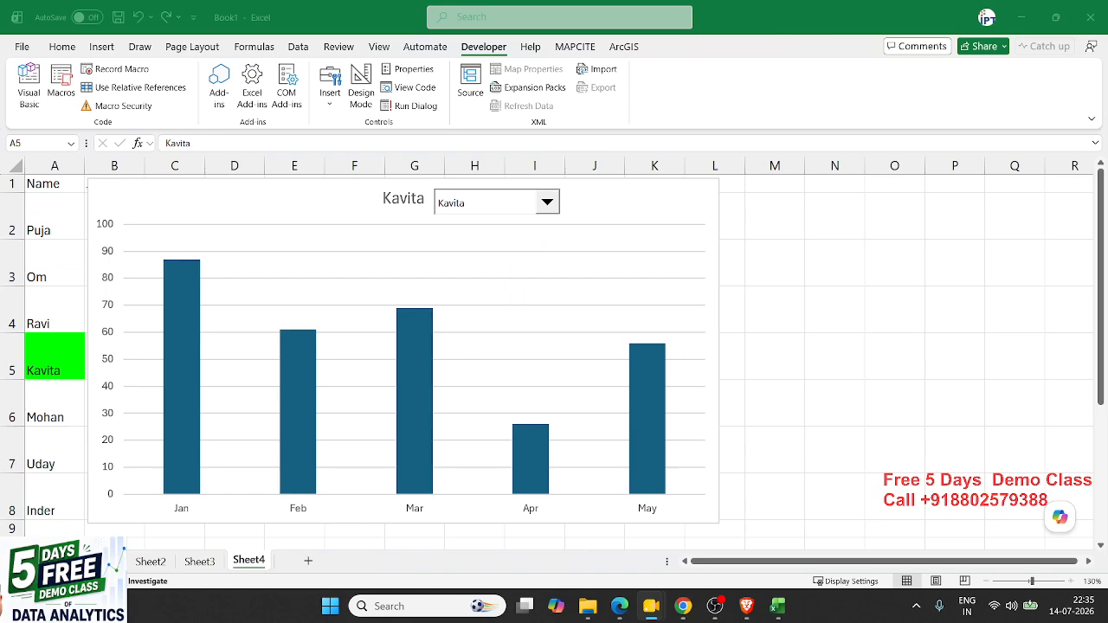
pyautogui.click(69, 455)
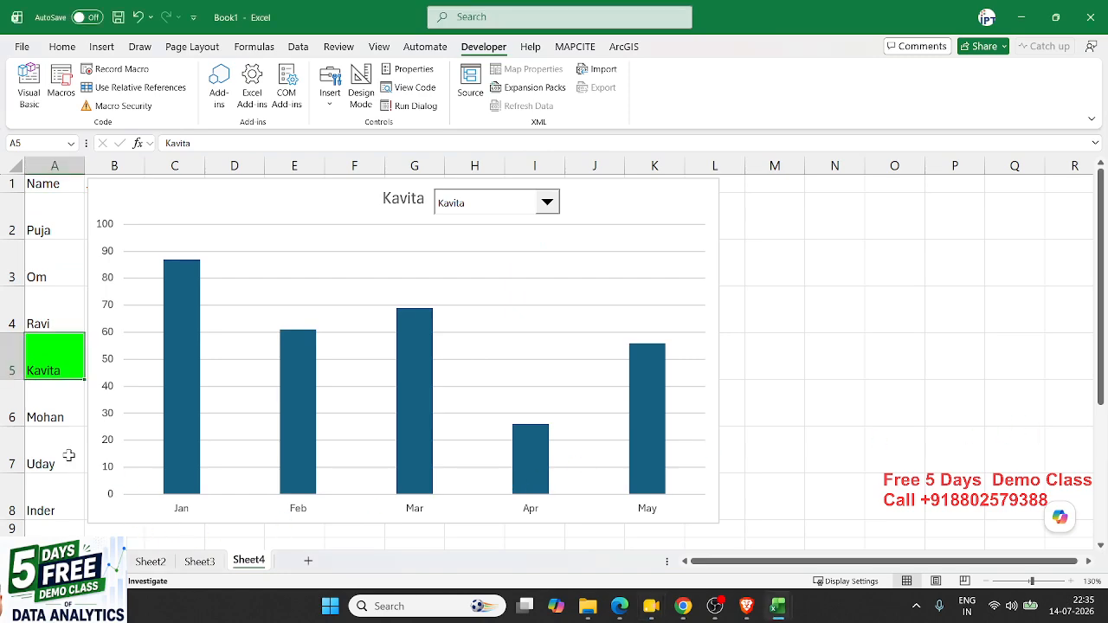
pyautogui.click(70, 455)
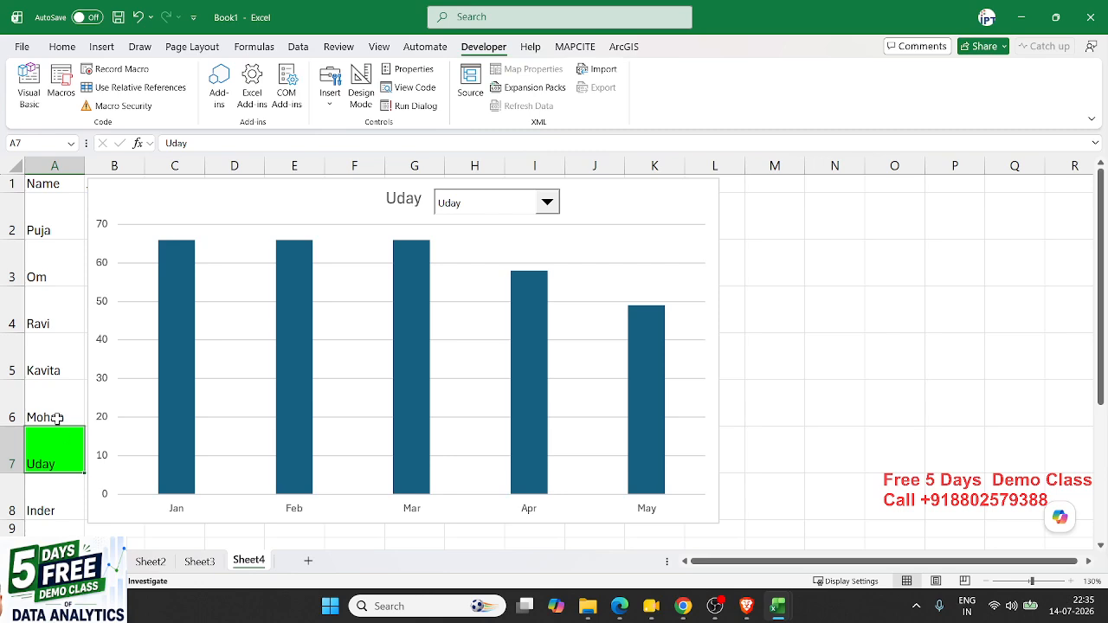
# - Select name cell A6 to demonstrate the chart and highlight update
pyautogui.click(57, 415)
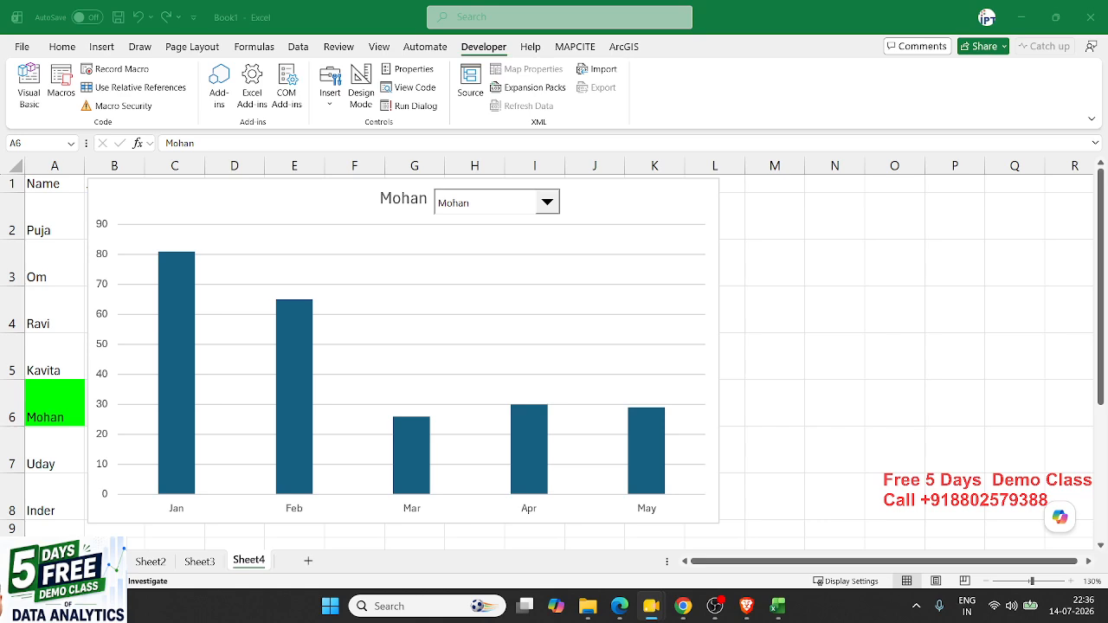
# - Switch to the worksheet with the VBA topic outline and enter "Basic Coding" in F5 beside Macros
pyautogui.click(121, 574)
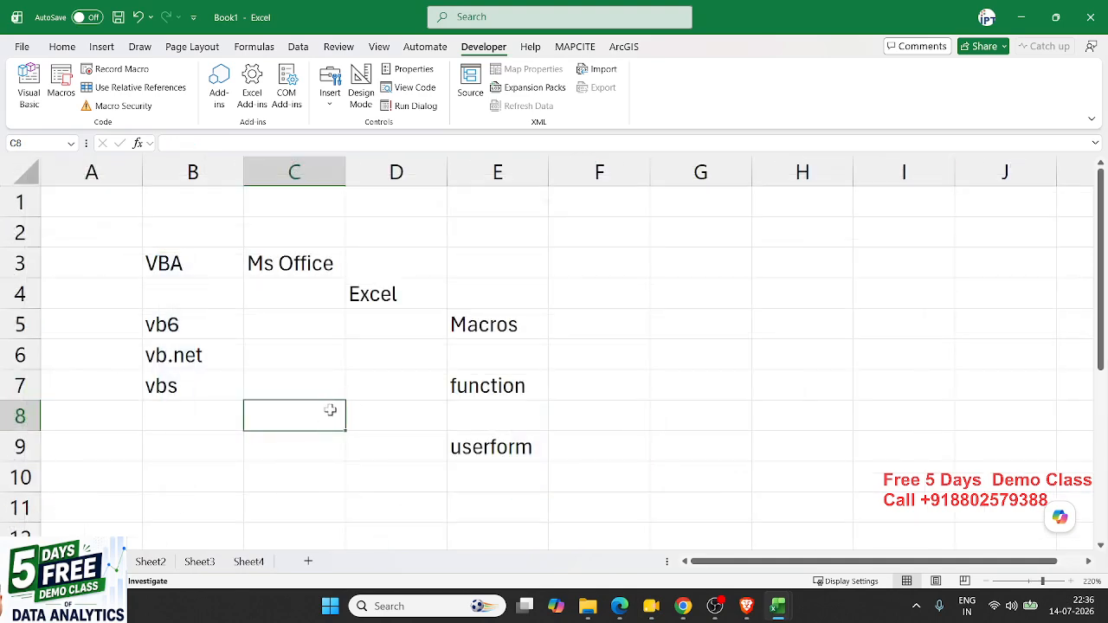
pyautogui.click(333, 389)
pyautogui.click(479, 381)
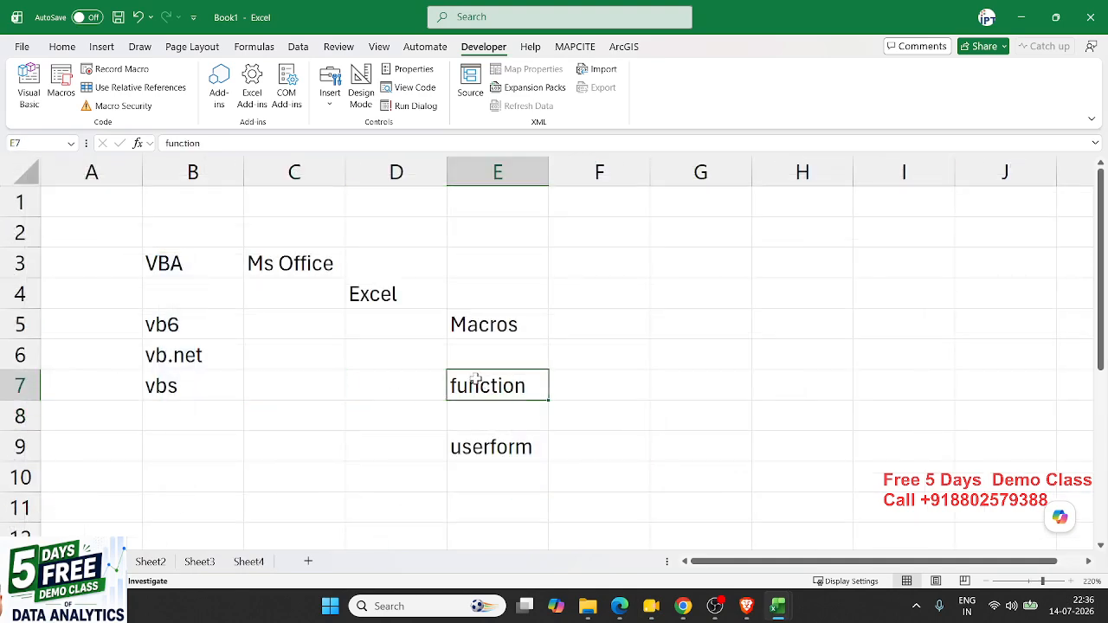
pyautogui.click(477, 328)
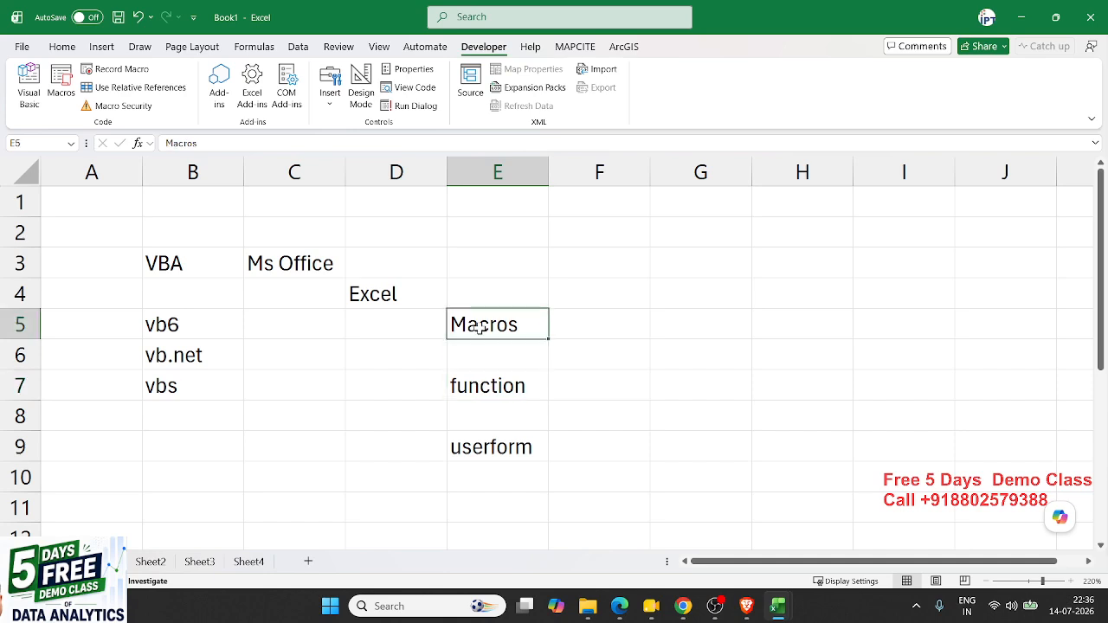
pyautogui.click(596, 328)
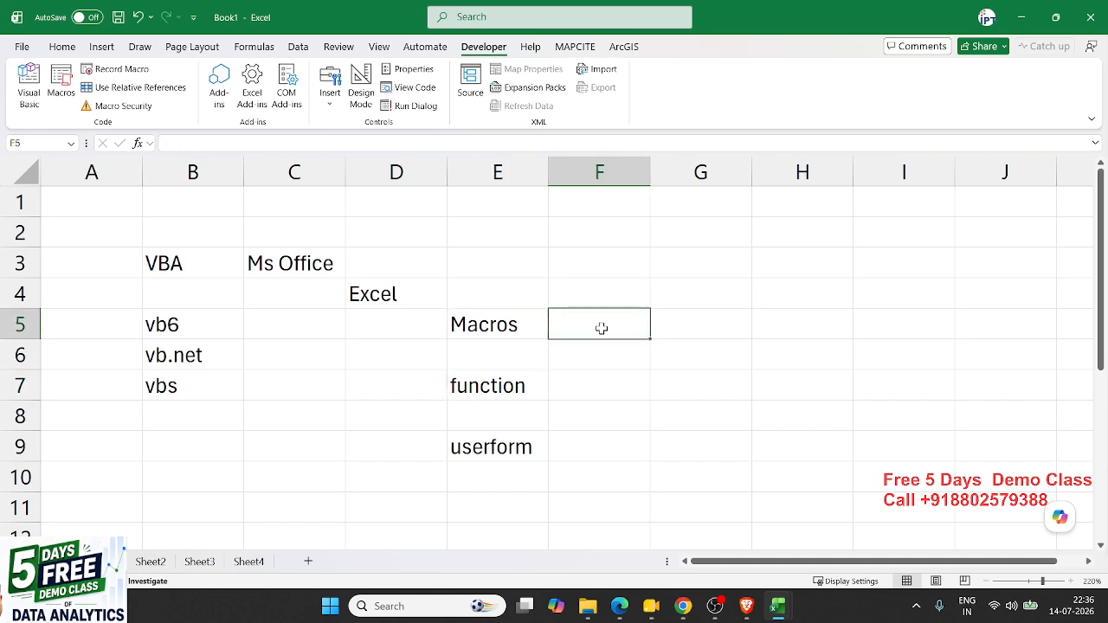
pyautogui.write('Basic Coding')
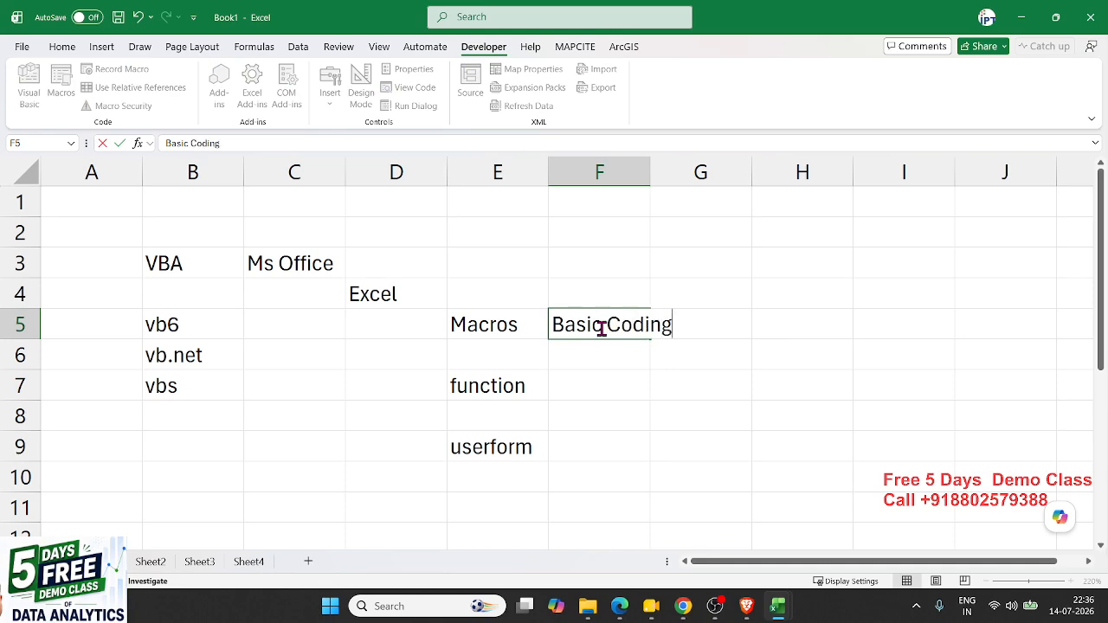
pyautogui.press('Return')
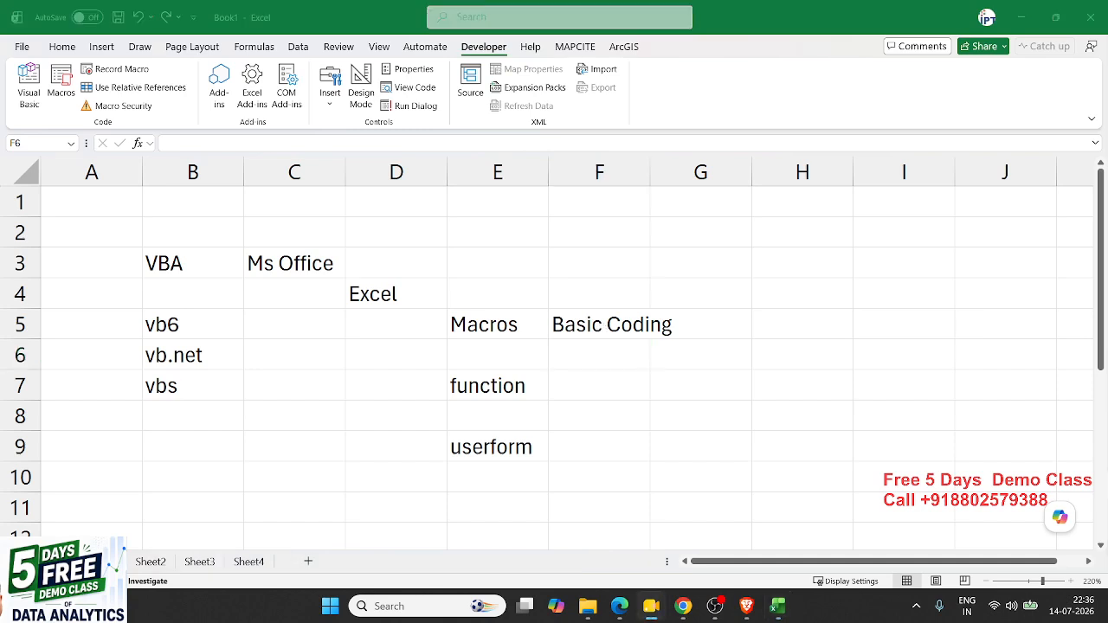
# - Enter "Object" in G6 of the topic outline, diagonally below Basic Coding
pyautogui.click(721, 326)
pyautogui.click(638, 340)
pyautogui.click(588, 325)
pyautogui.click(701, 348)
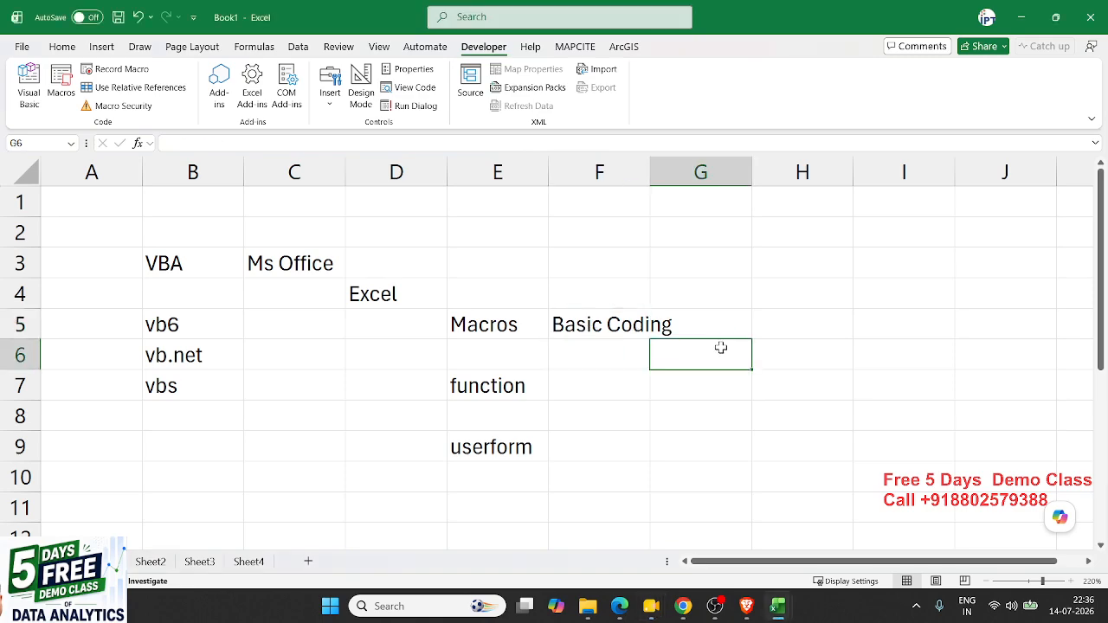
pyautogui.write('O')
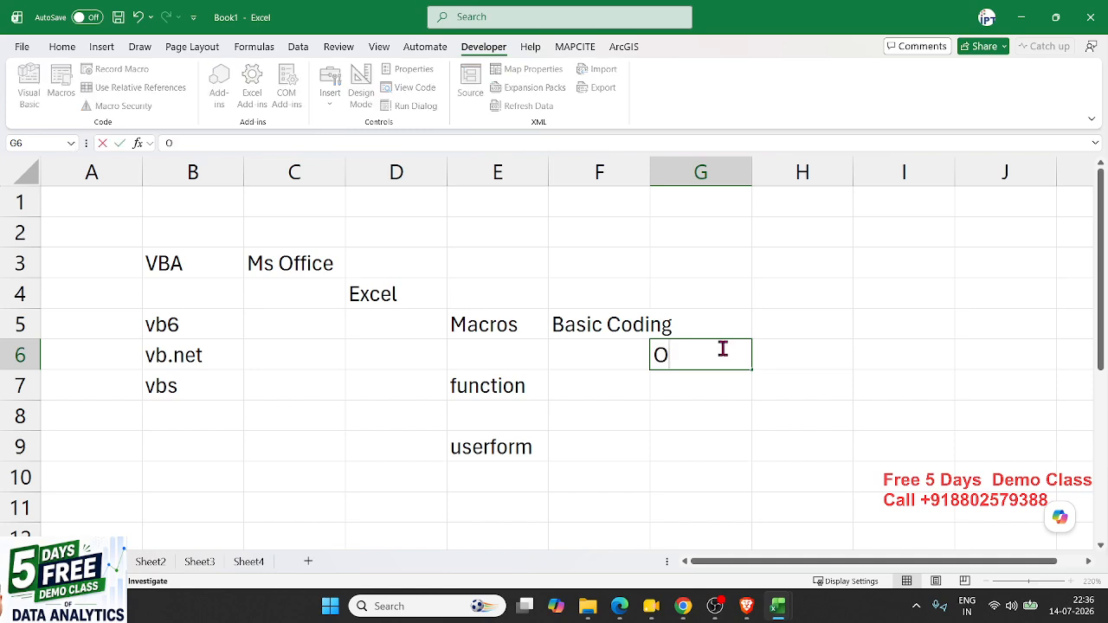
pyautogui.write('g')
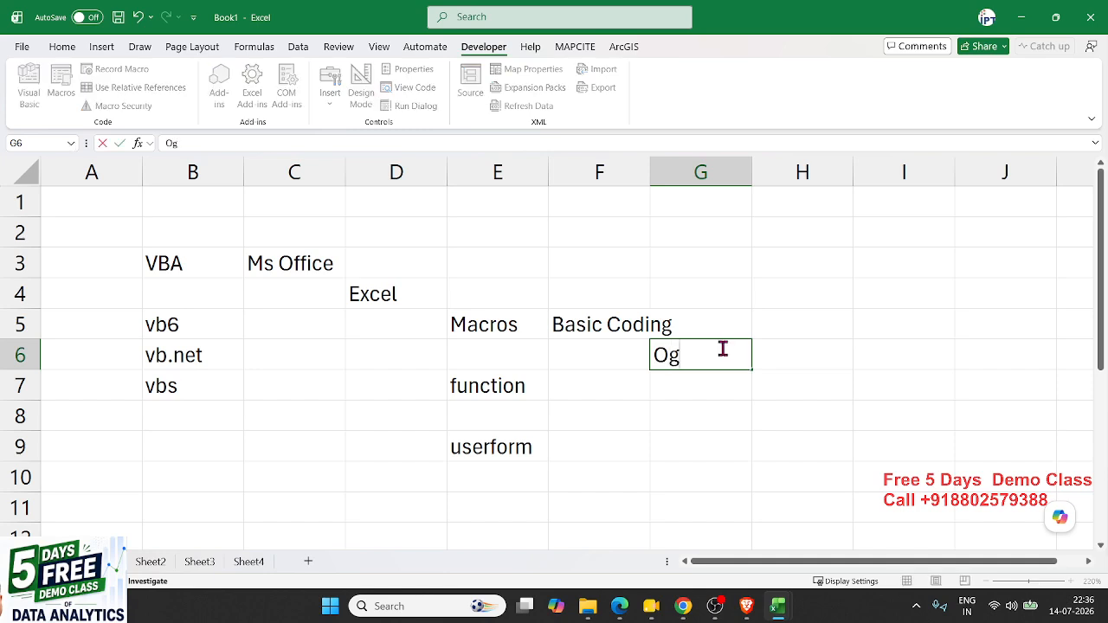
pyautogui.press('BackSpace')
pyautogui.write('bject')
pyautogui.press('Return')
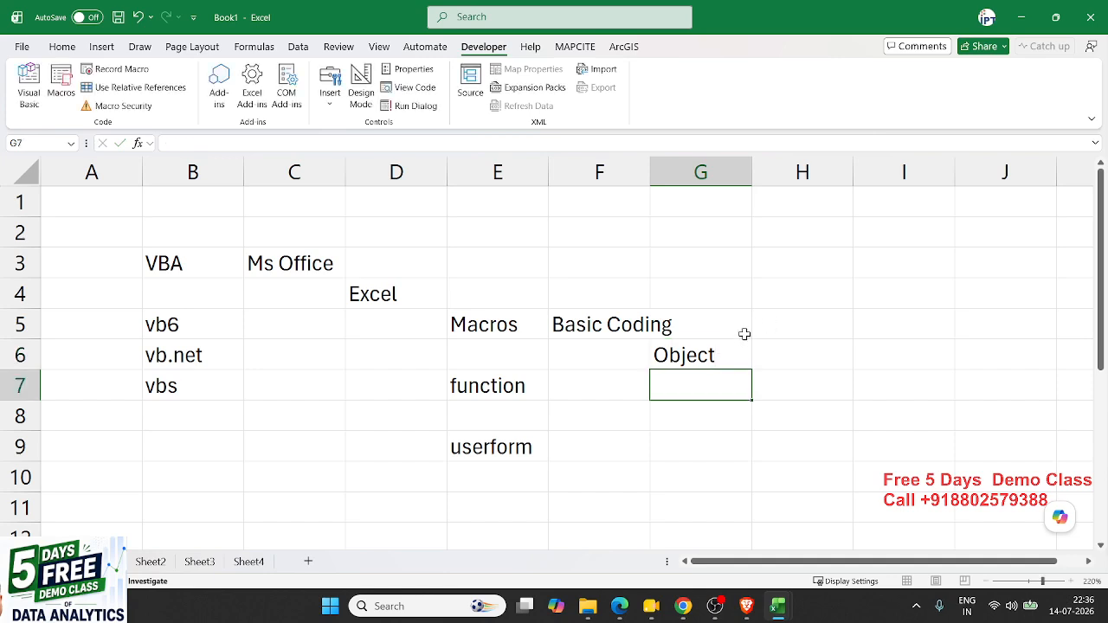
# - Enter "IF - Loop - Event" in H6 next to the Object entry
pyautogui.click(708, 348)
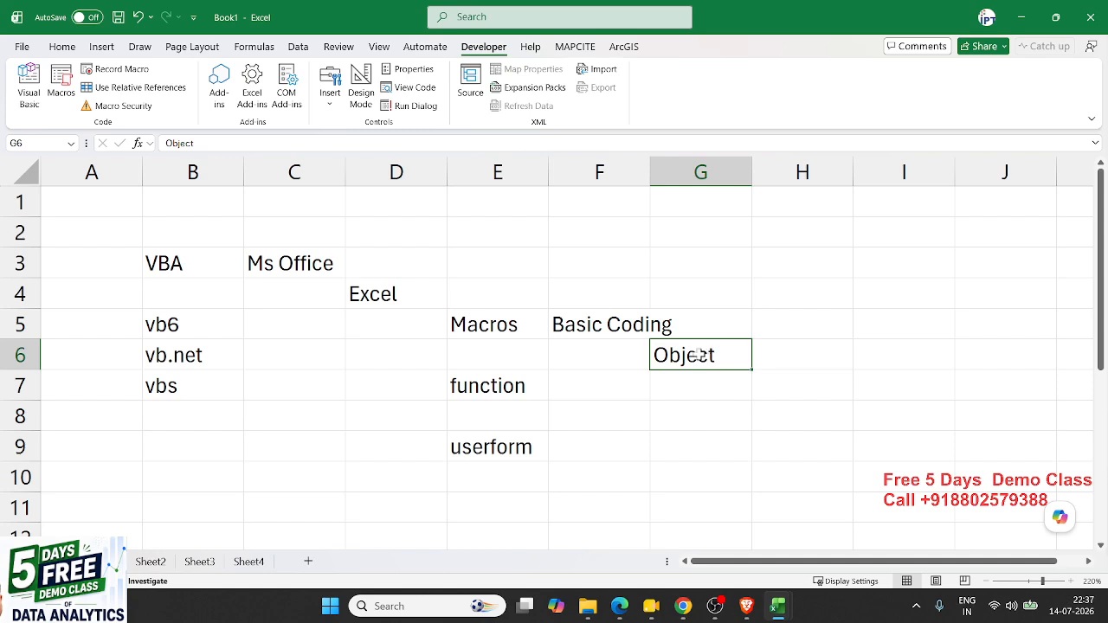
pyautogui.click(782, 354)
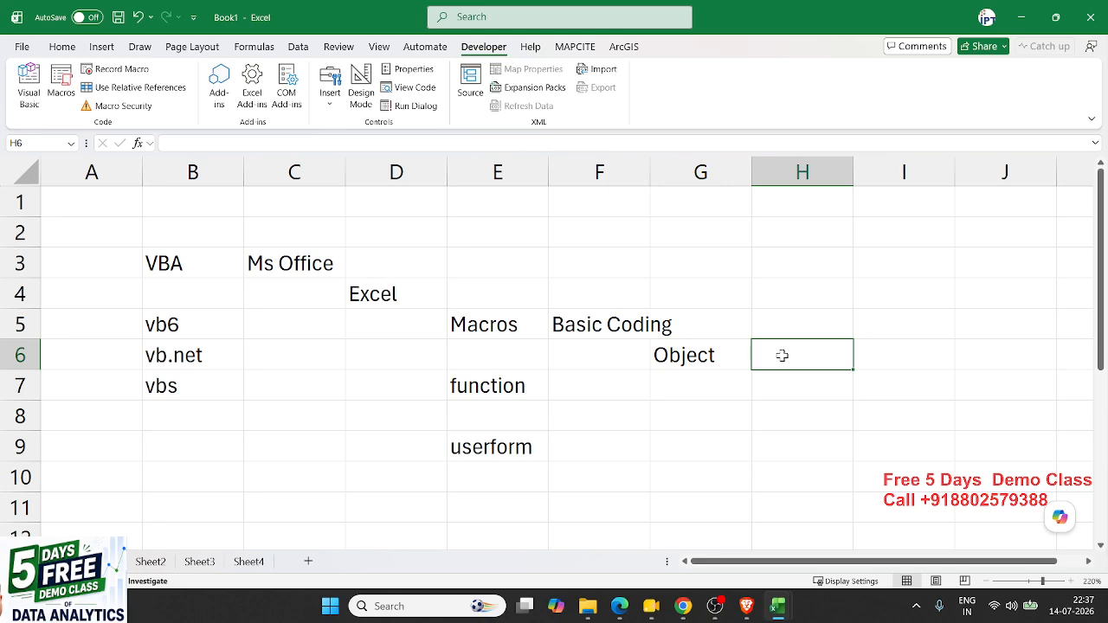
pyautogui.write('IF - Loop')
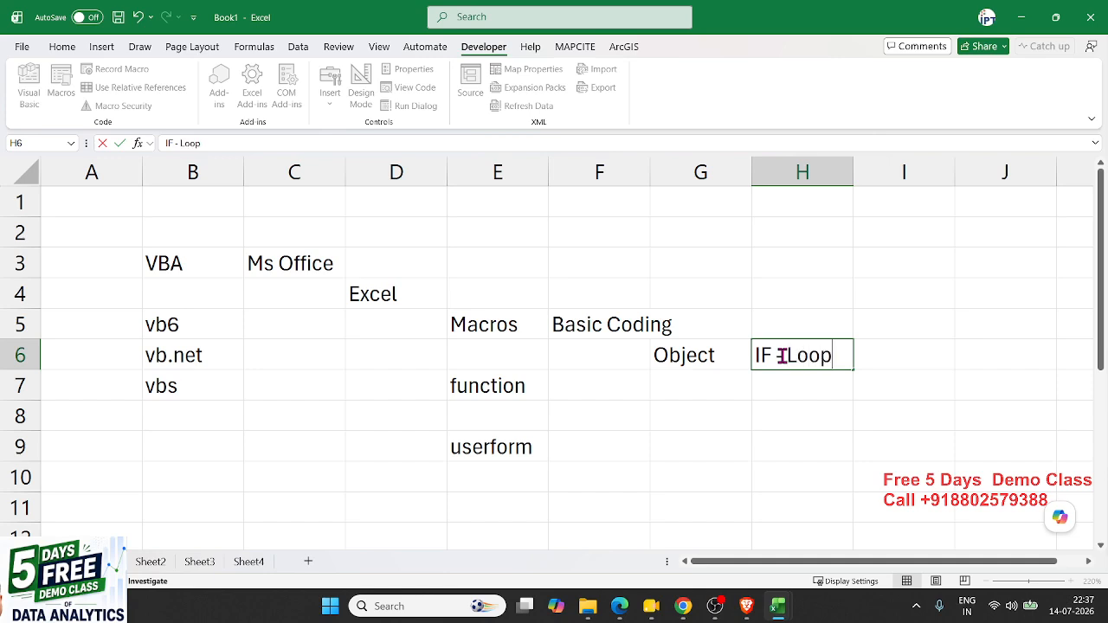
pyautogui.write(' -')
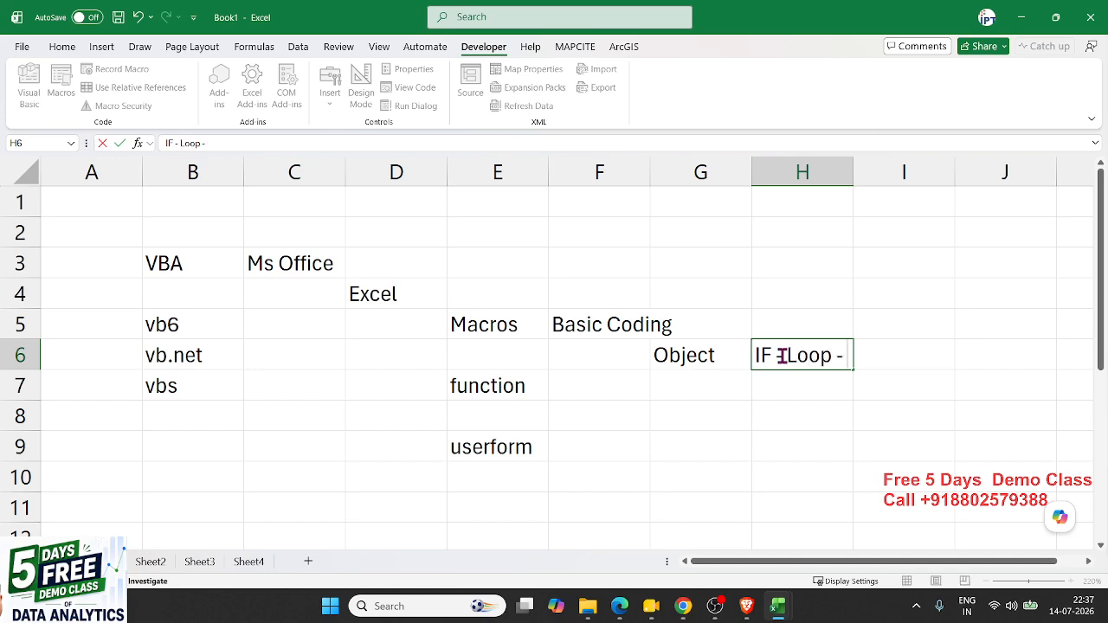
pyautogui.write(' Event')
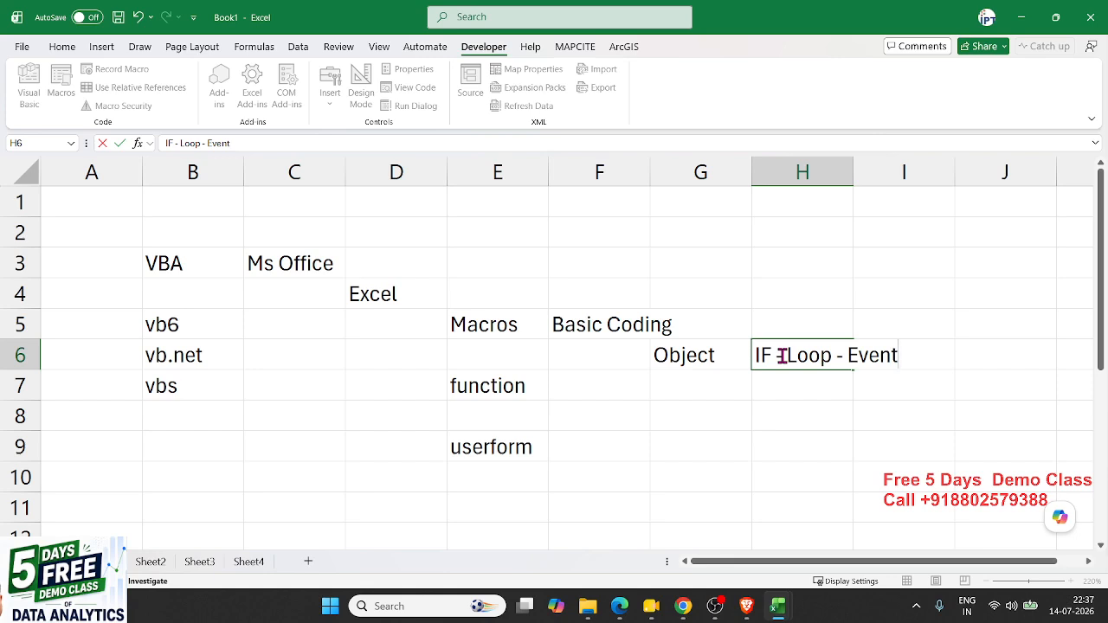
pyautogui.press('Return')
# - Point out the outline entries in F5:I6 and view the list of available macros in the open workbooks
pyautogui.moveTo(620, 322); pyautogui.dragTo(884, 355)
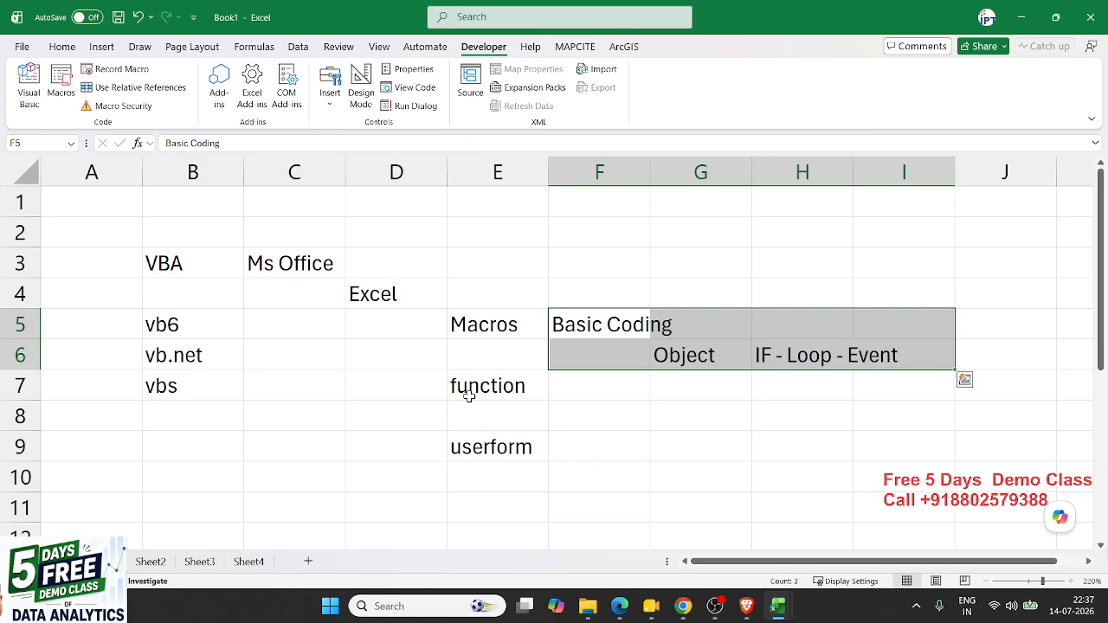
pyautogui.click(557, 398)
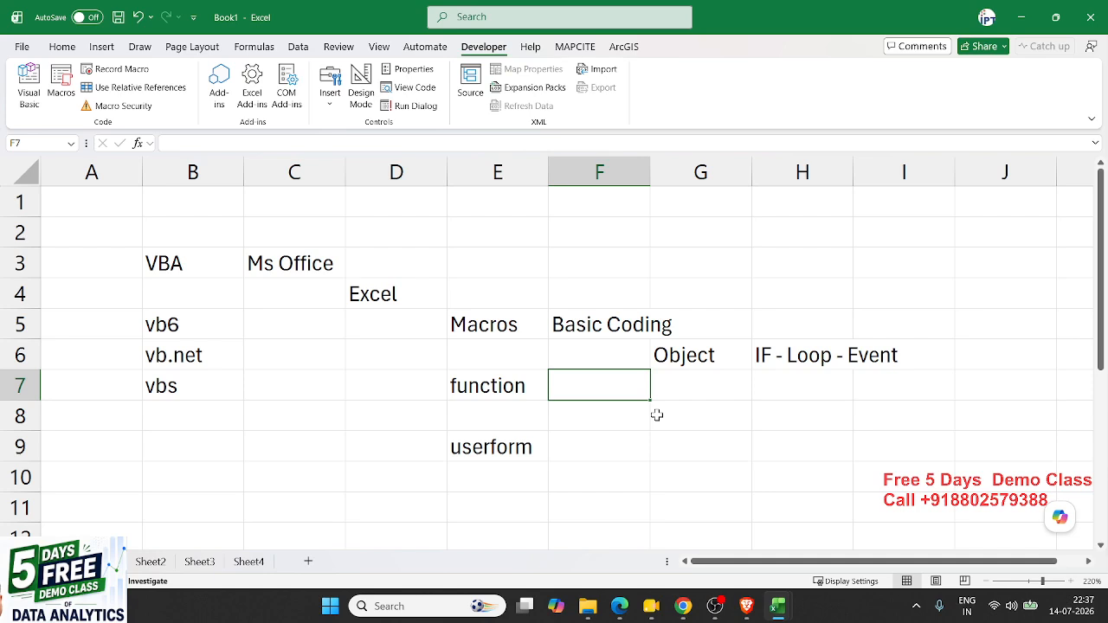
pyautogui.click(585, 448)
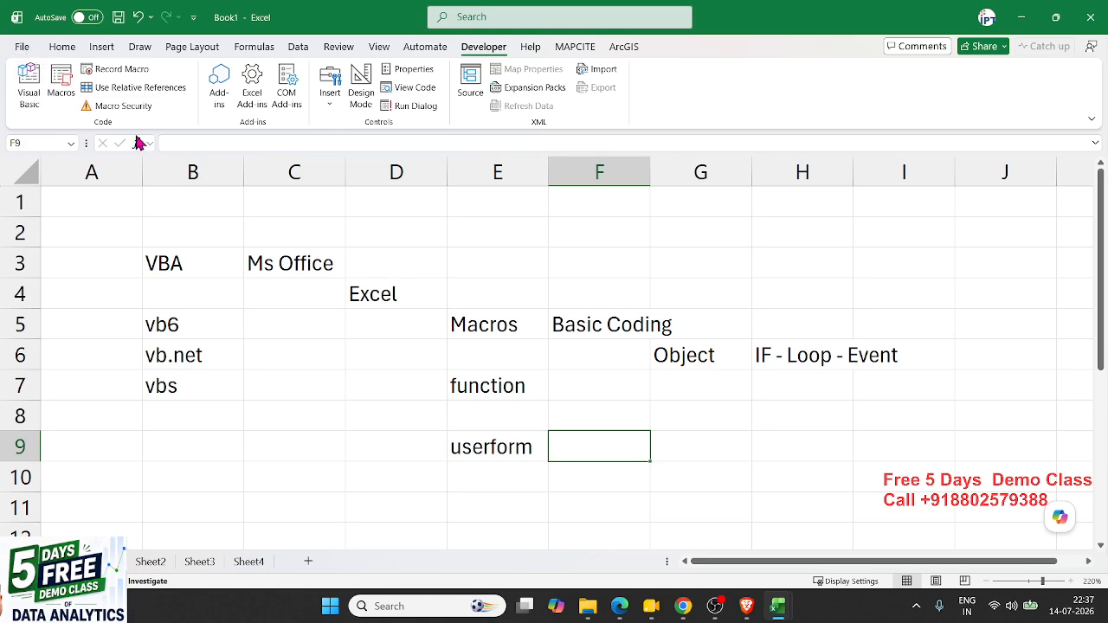
pyautogui.click(61, 87)
pyautogui.moveTo(459, 213); pyautogui.dragTo(344, 173)
pyautogui.click(562, 170)
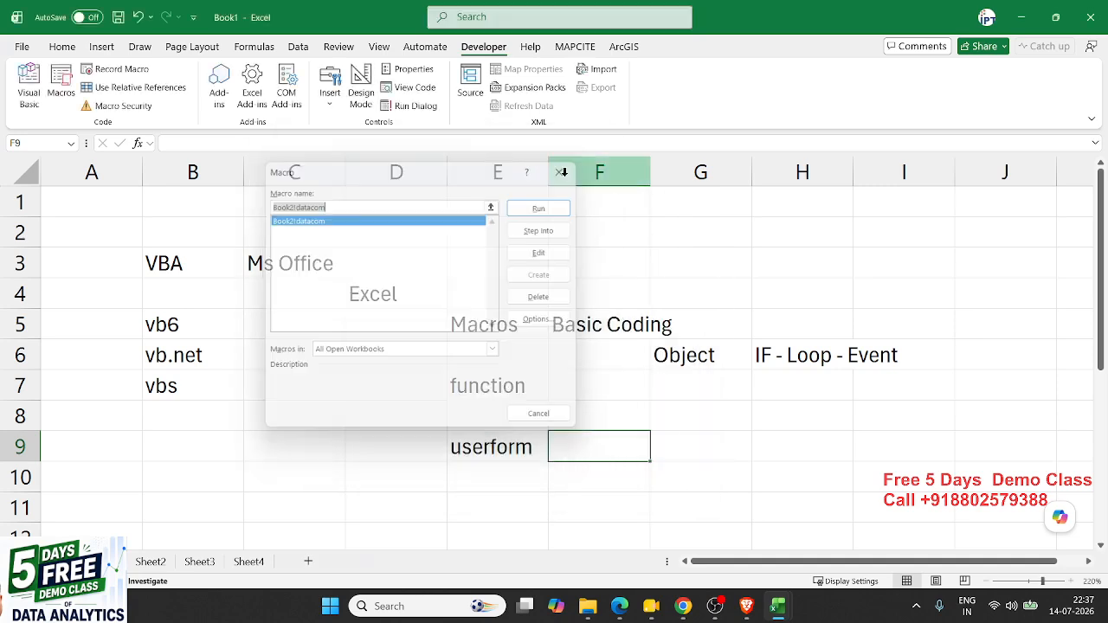
pyautogui.click(634, 405)
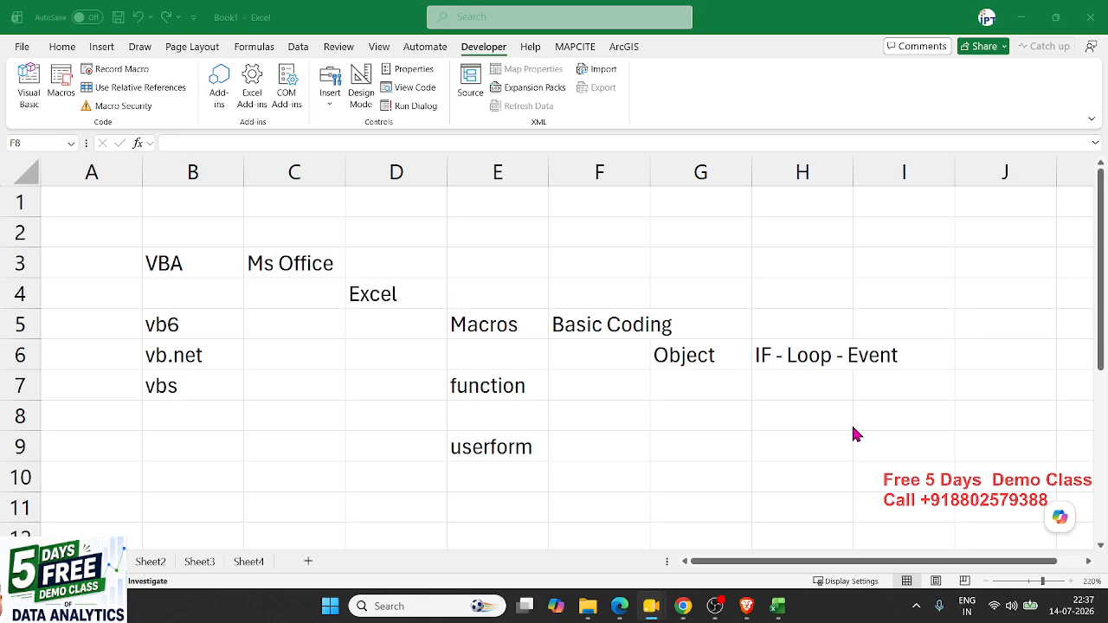
pyautogui.click(795, 419)
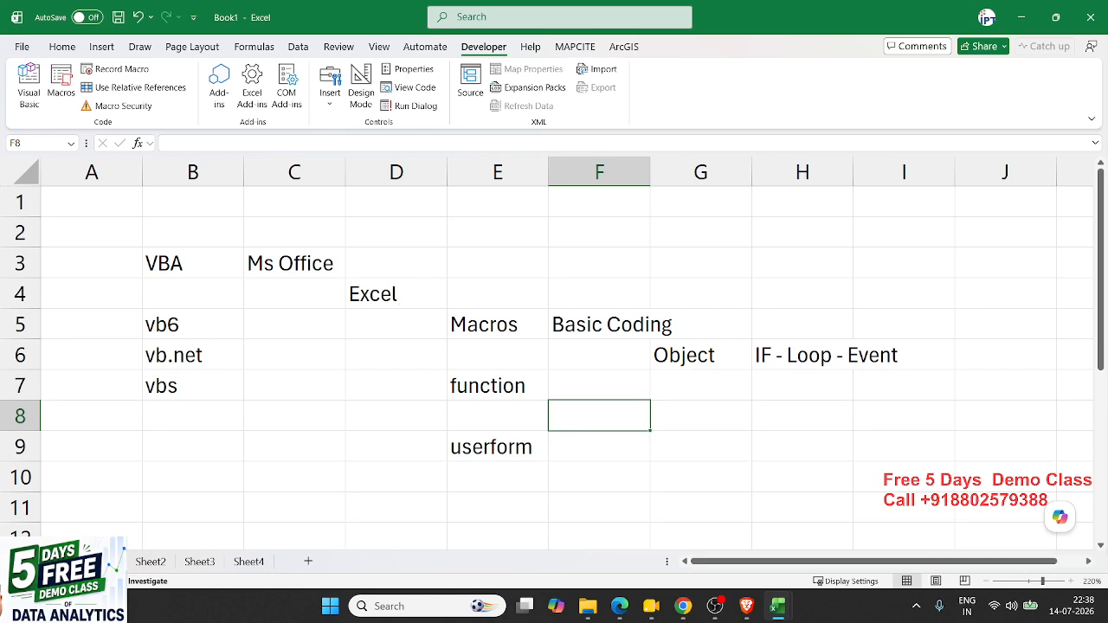
pyautogui.click(650, 605)
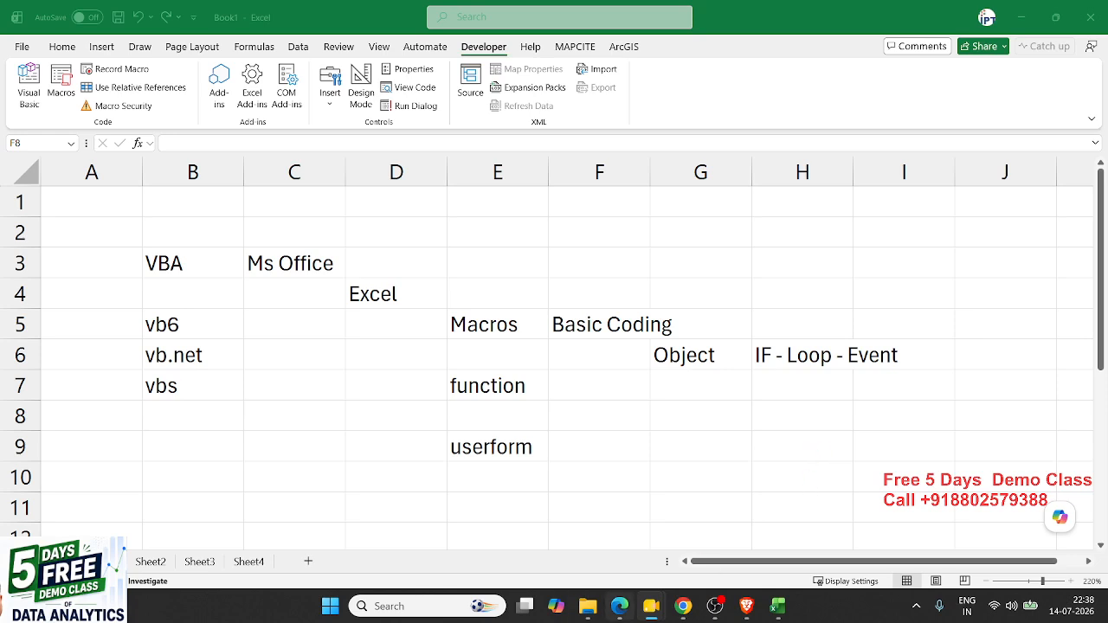
pyautogui.moveTo(597, 616)
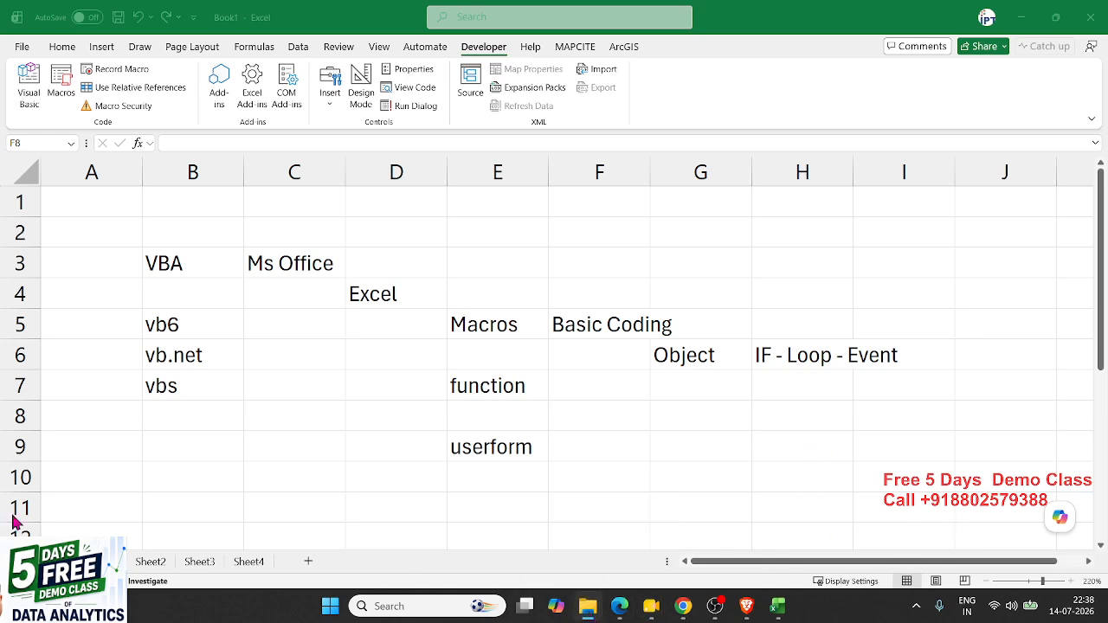
# - Launch Word and open the recent document 101vba
pyautogui.press('super')
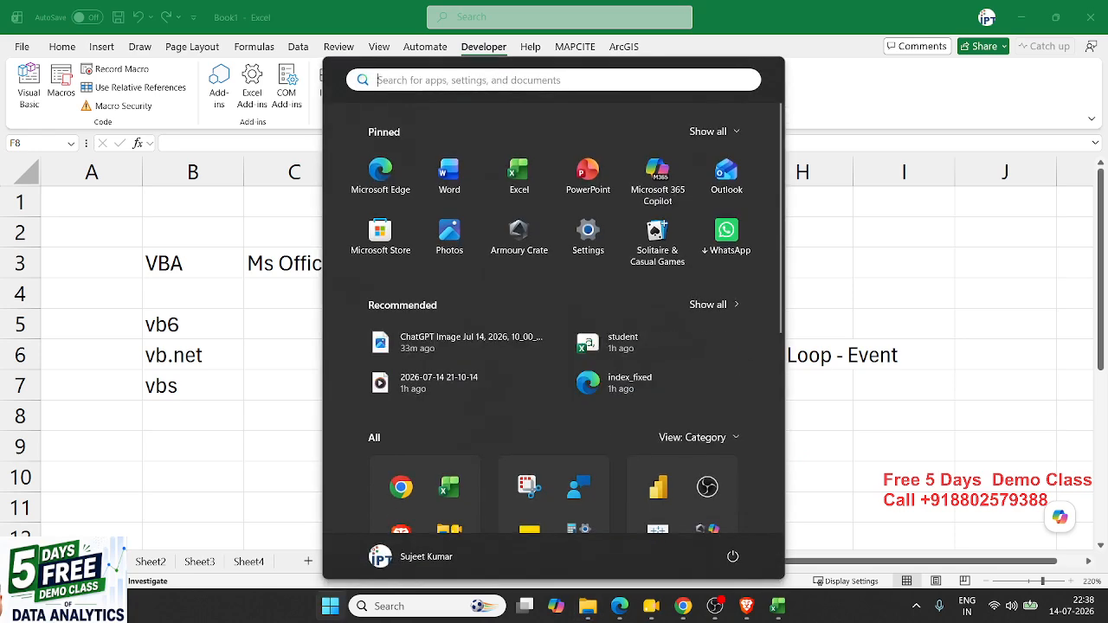
pyautogui.write('w')
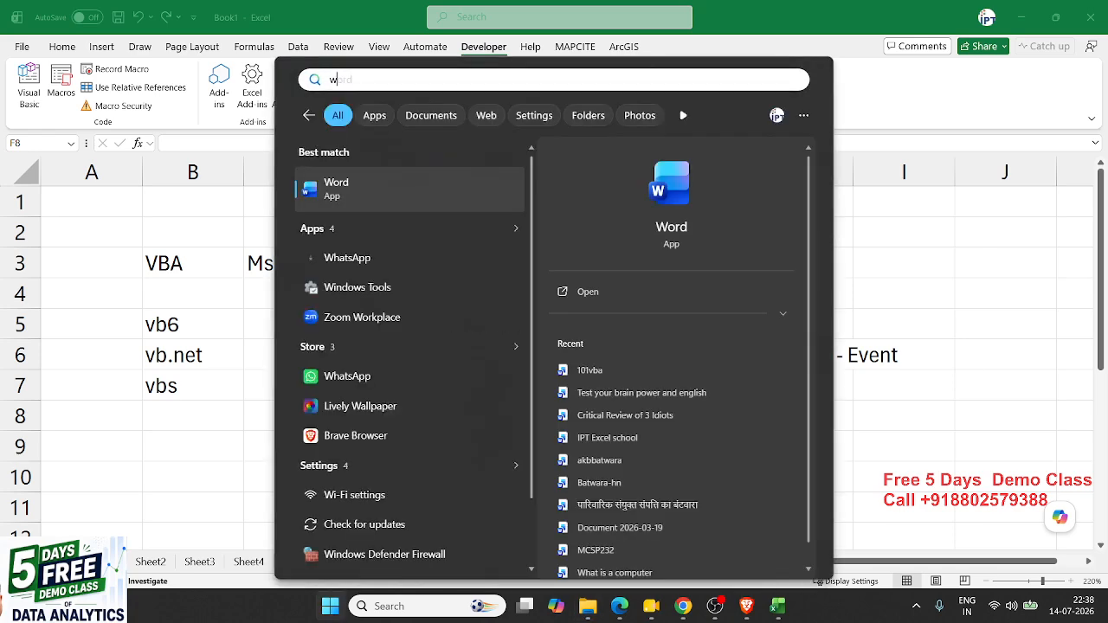
pyautogui.click(668, 201)
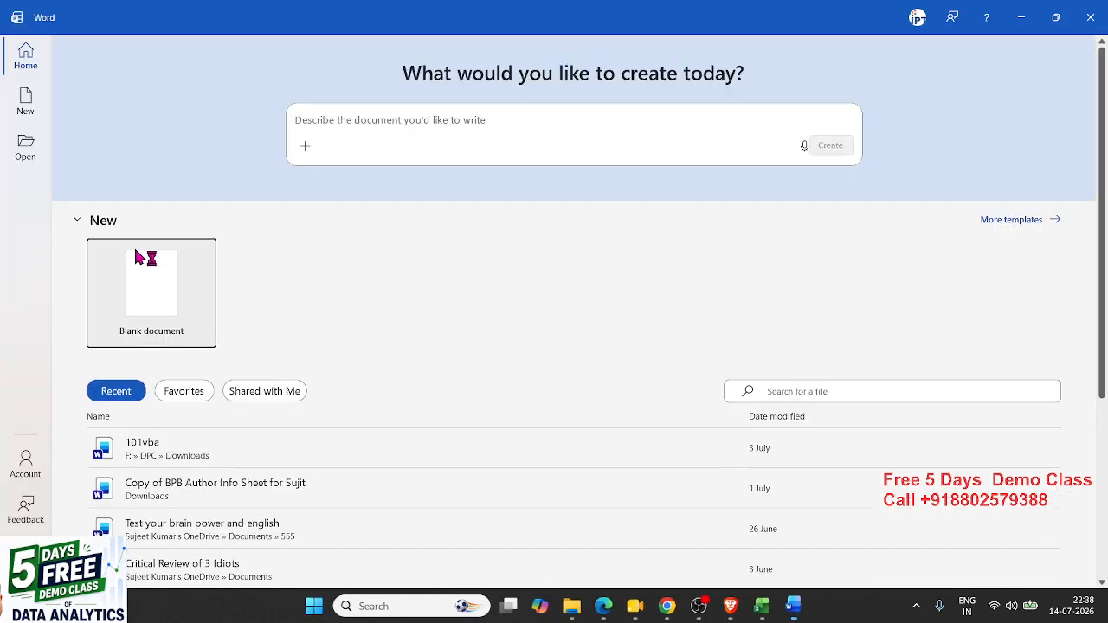
pyautogui.click(257, 443)
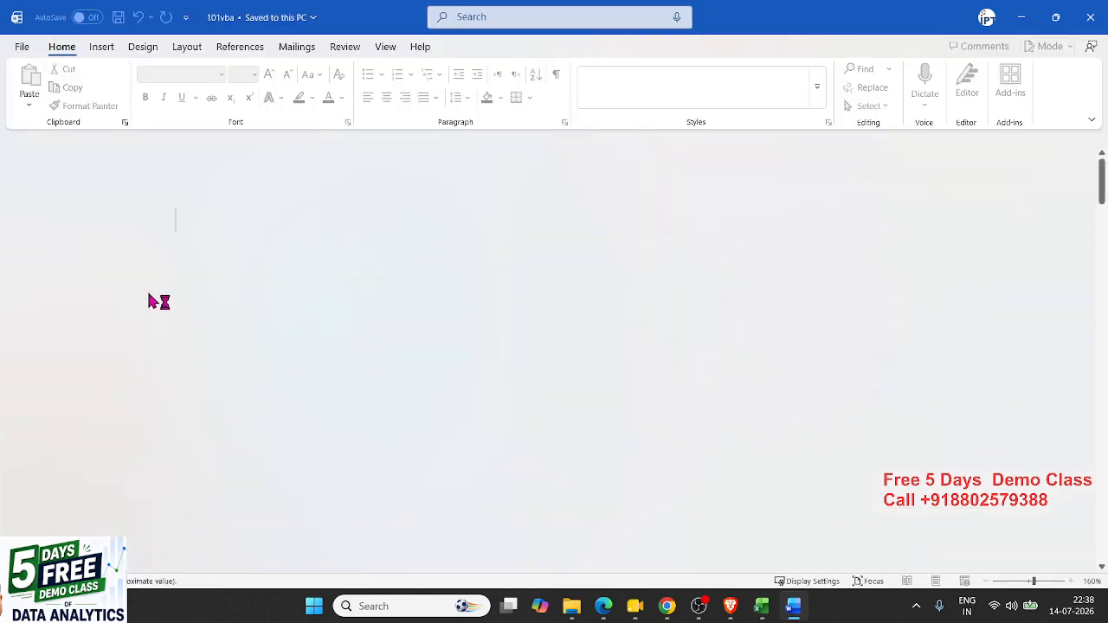
# - Look through the sample VBA macros in the 101vba document, from the basic codes through the highlighting ones
pyautogui.scroll(-3, 295, 262)
pyautogui.scroll(-15, 288, 261)
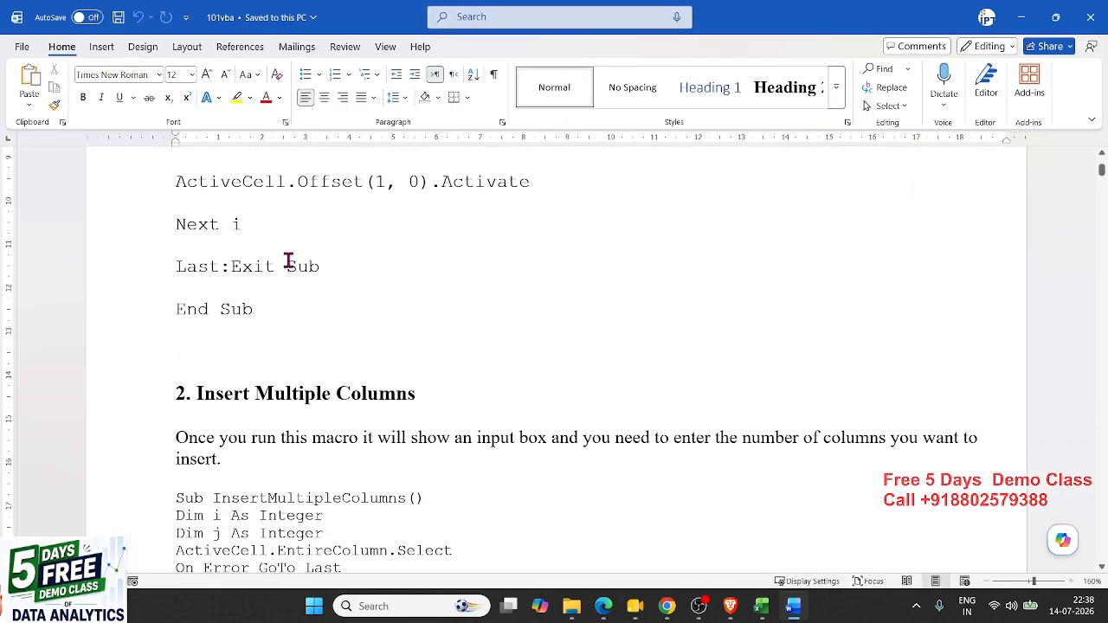
pyautogui.scroll(-15, 288, 261)
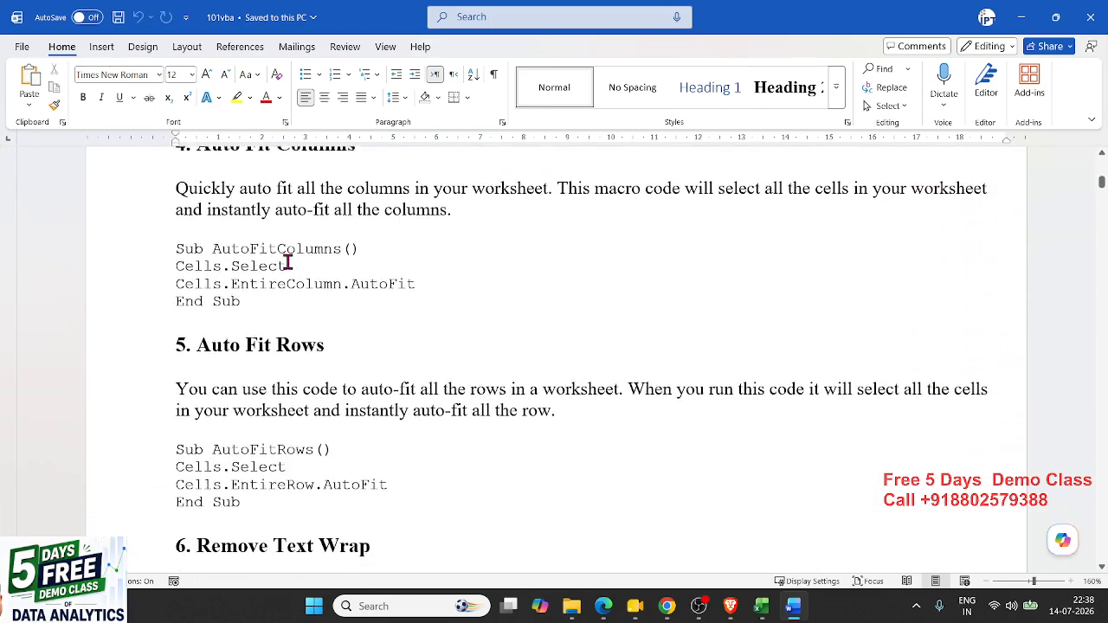
pyautogui.scroll(-15, 288, 262)
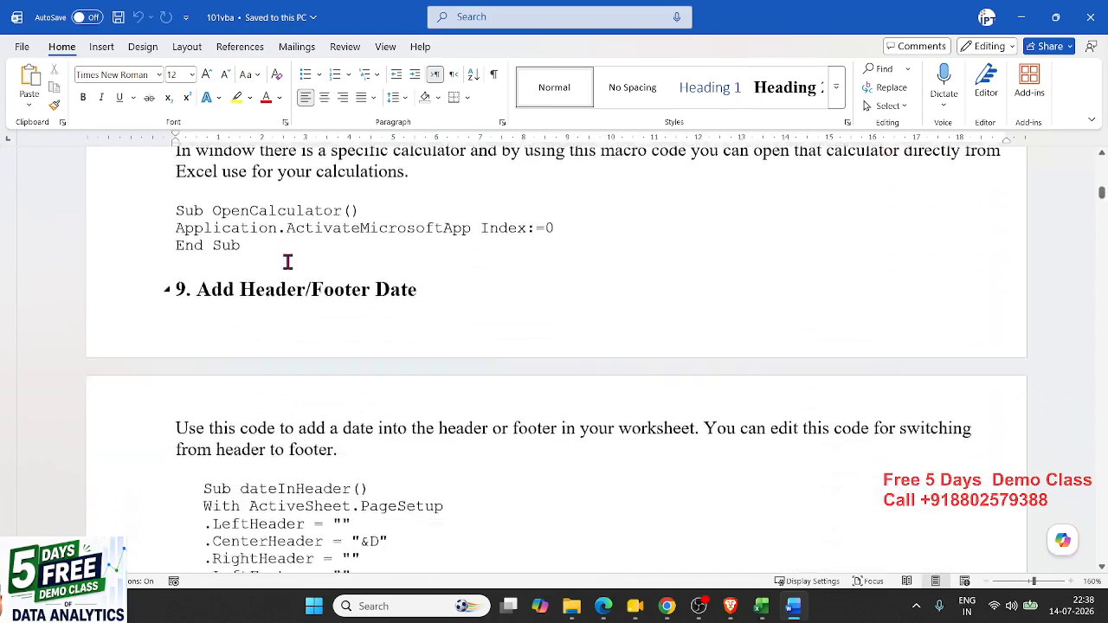
pyautogui.scroll(-15, 288, 261)
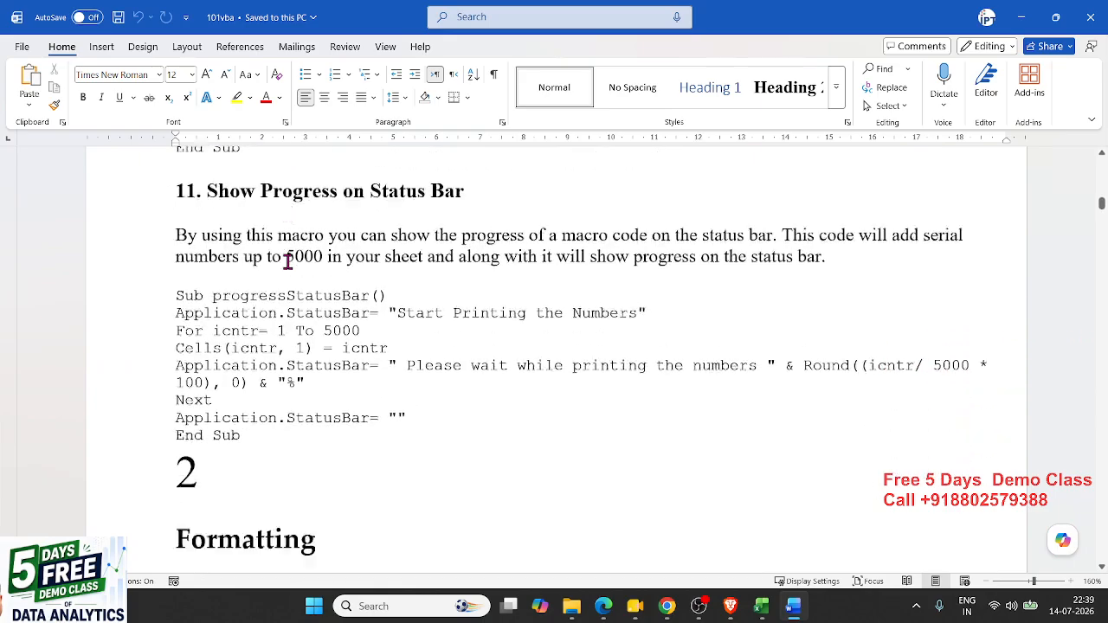
pyautogui.scroll(-15, 288, 262)
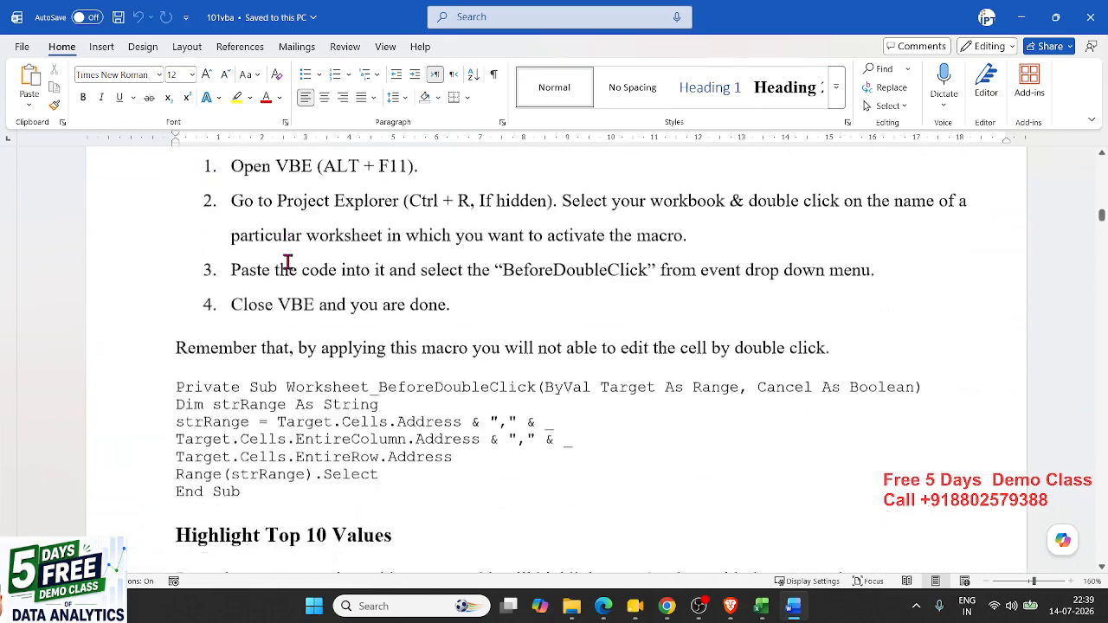
pyautogui.scroll(-15, 289, 261)
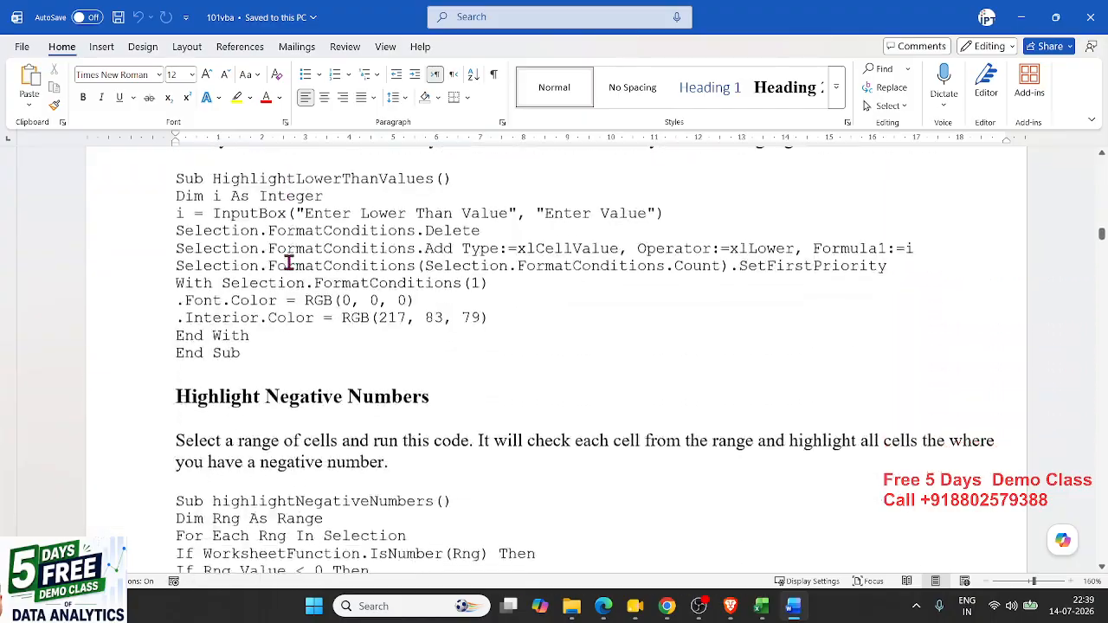
pyautogui.scroll(-20, 290, 262)
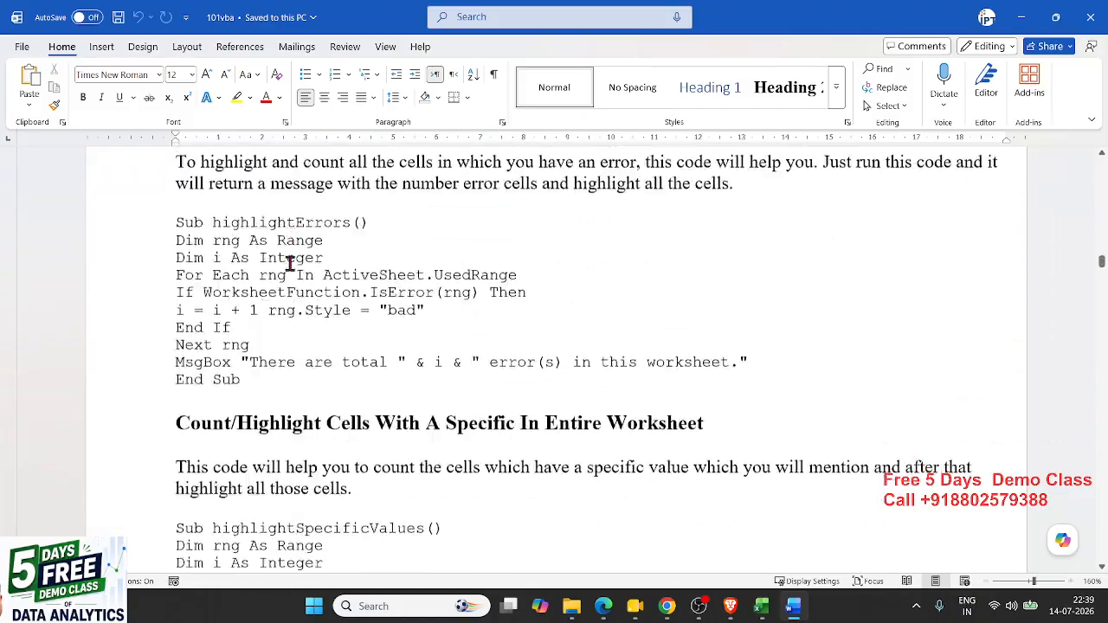
# - Look on to the Printing section of the macro document, close the document, and show the chart on Sheet4 of Book1
pyautogui.scroll(-10, 289, 266)
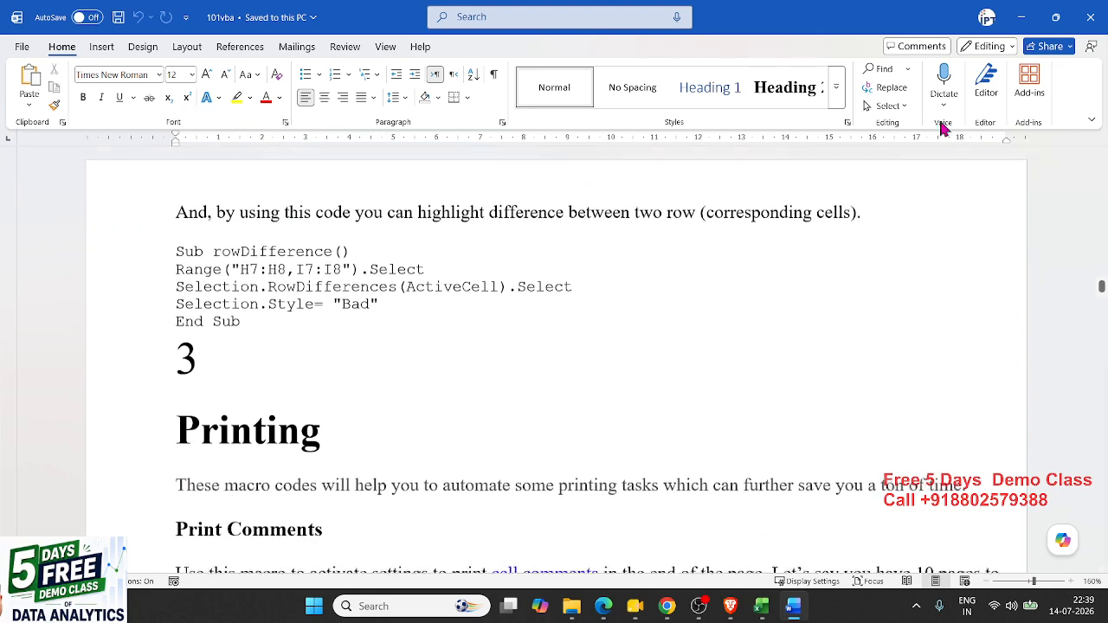
pyautogui.click(1089, 31)
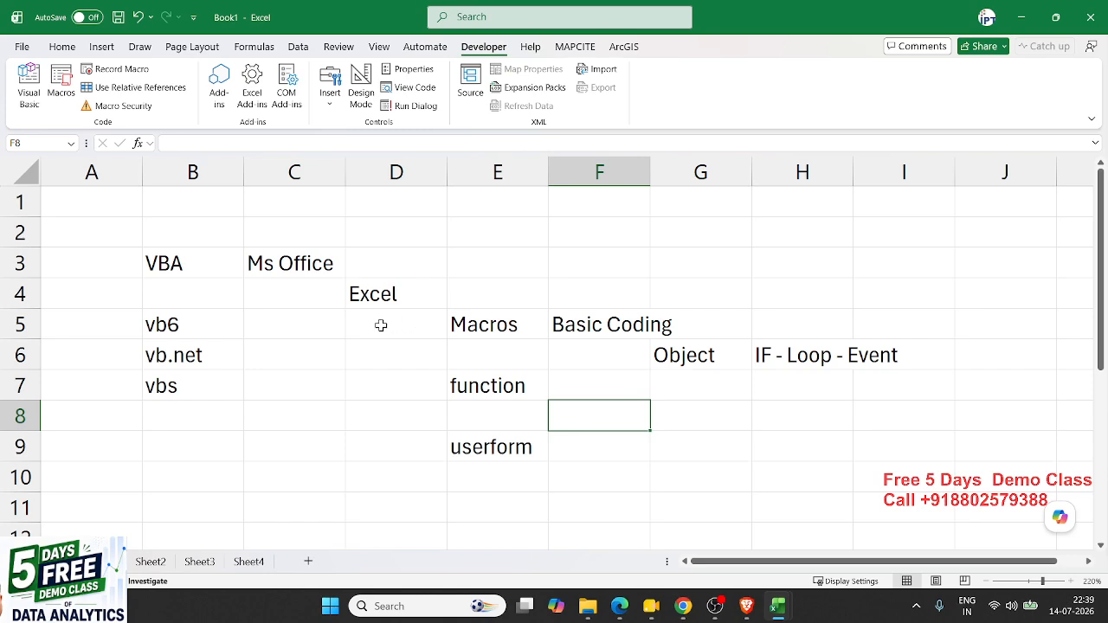
pyautogui.click(239, 564)
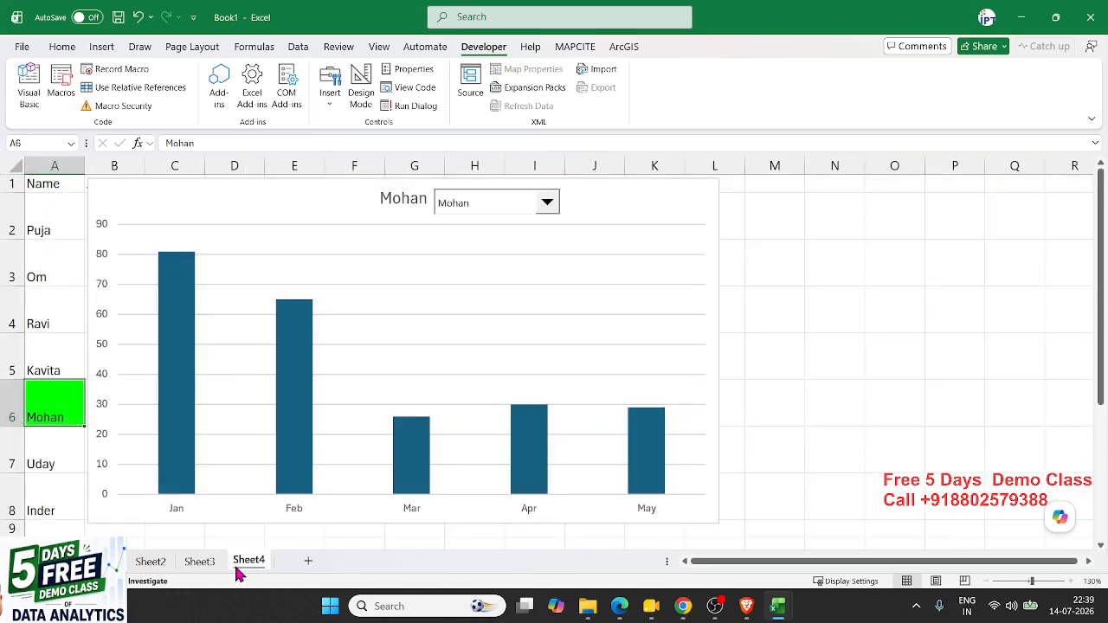
# - Switch the chart to the second and third names in its drop-down, and select the name cells A3 and A4
pyautogui.click(514, 206)
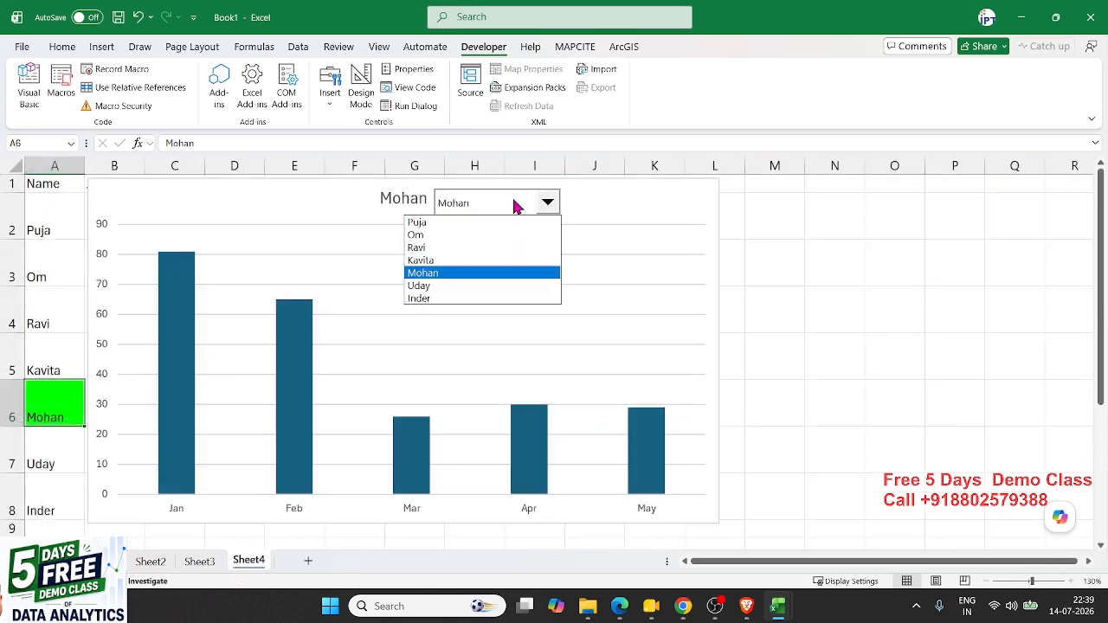
pyautogui.click(487, 235)
pyautogui.click(496, 208)
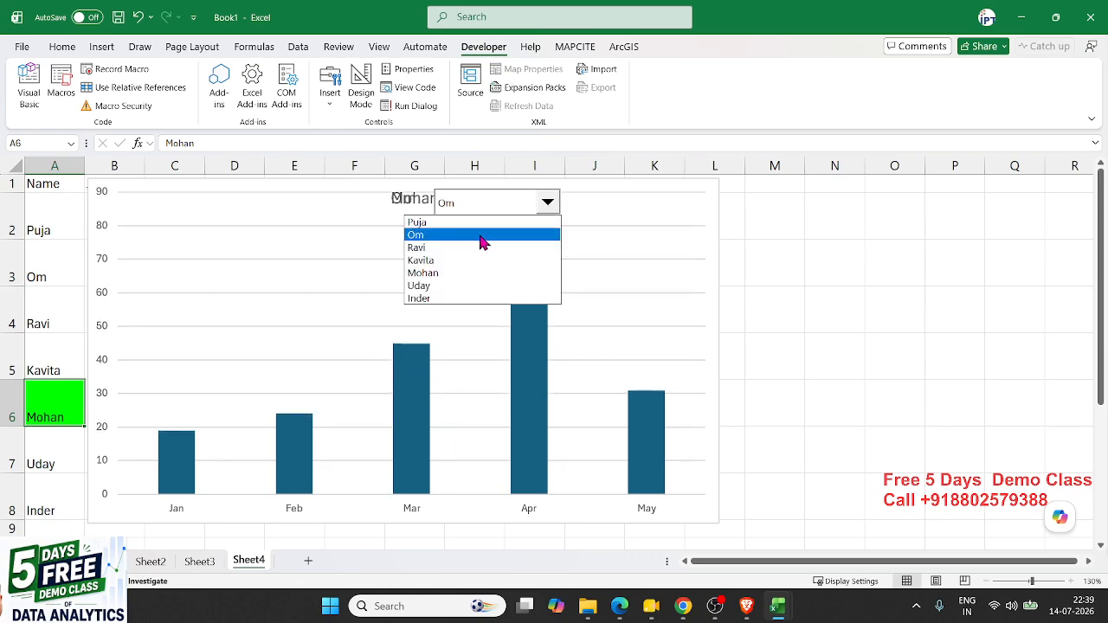
pyautogui.click(481, 247)
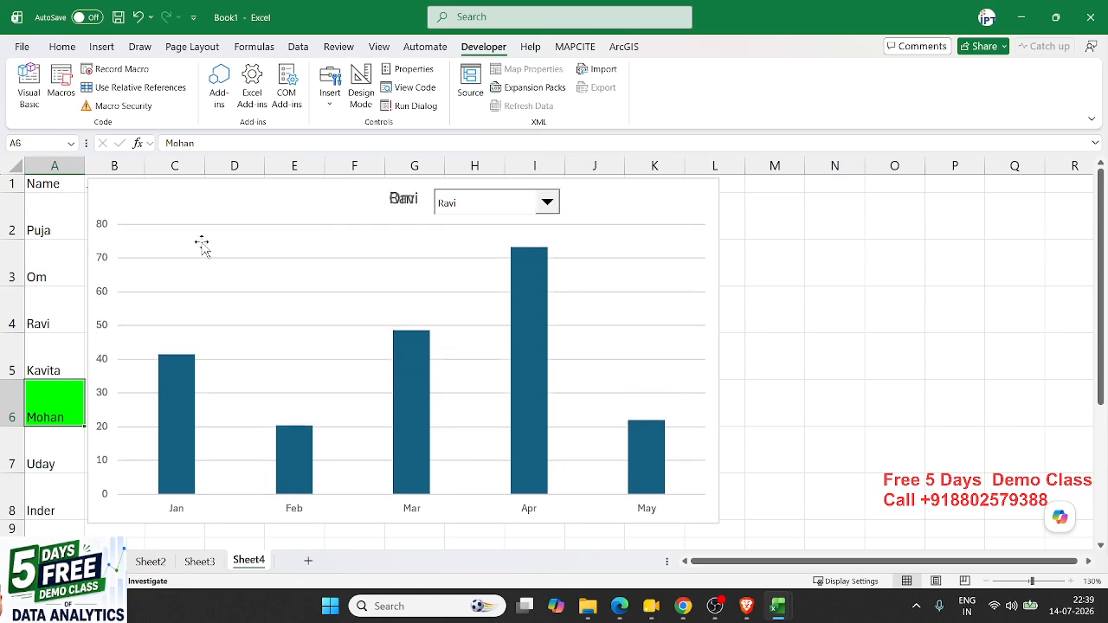
pyautogui.click(69, 257)
pyautogui.click(61, 306)
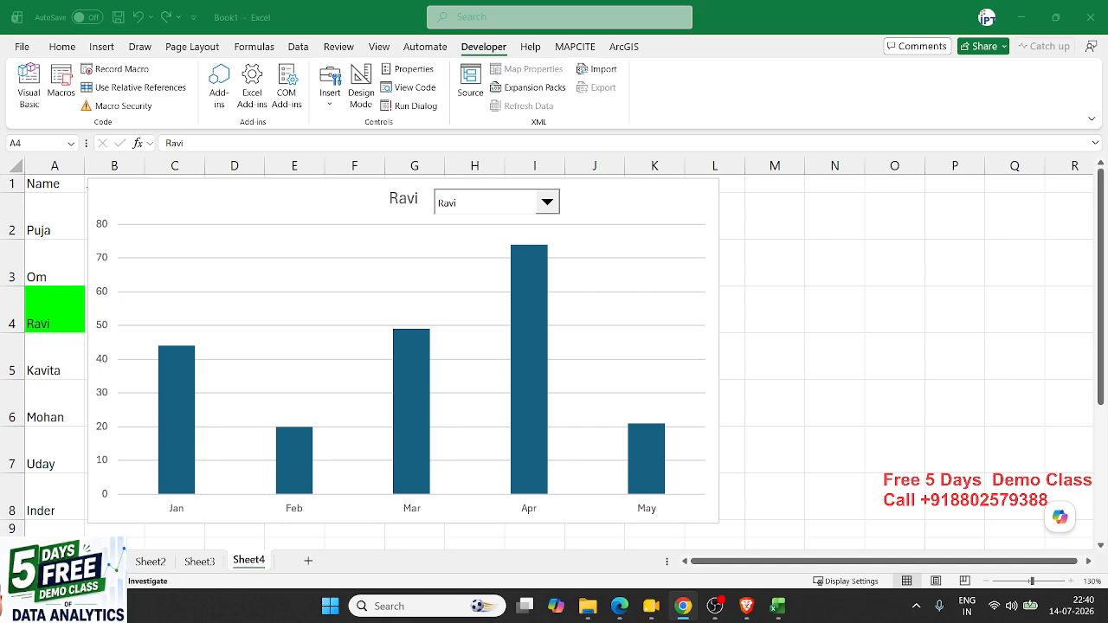
# - Switch to Chrome, maximize its window, and open the site py.iptindia.com
pyautogui.click(683, 606)
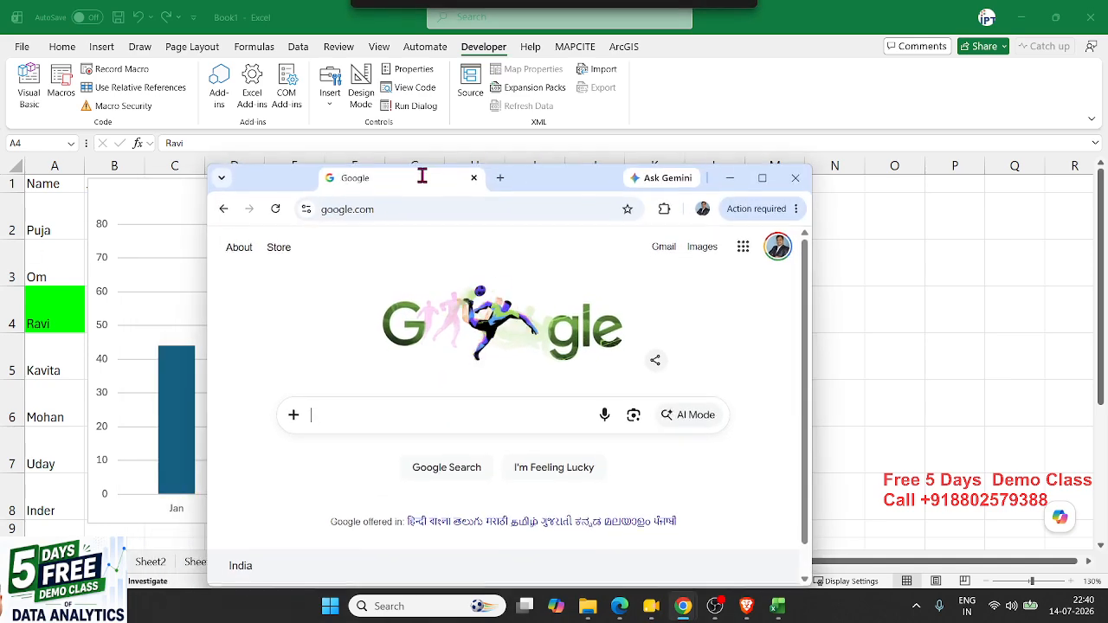
pyautogui.click(759, 180)
pyautogui.click(245, 50)
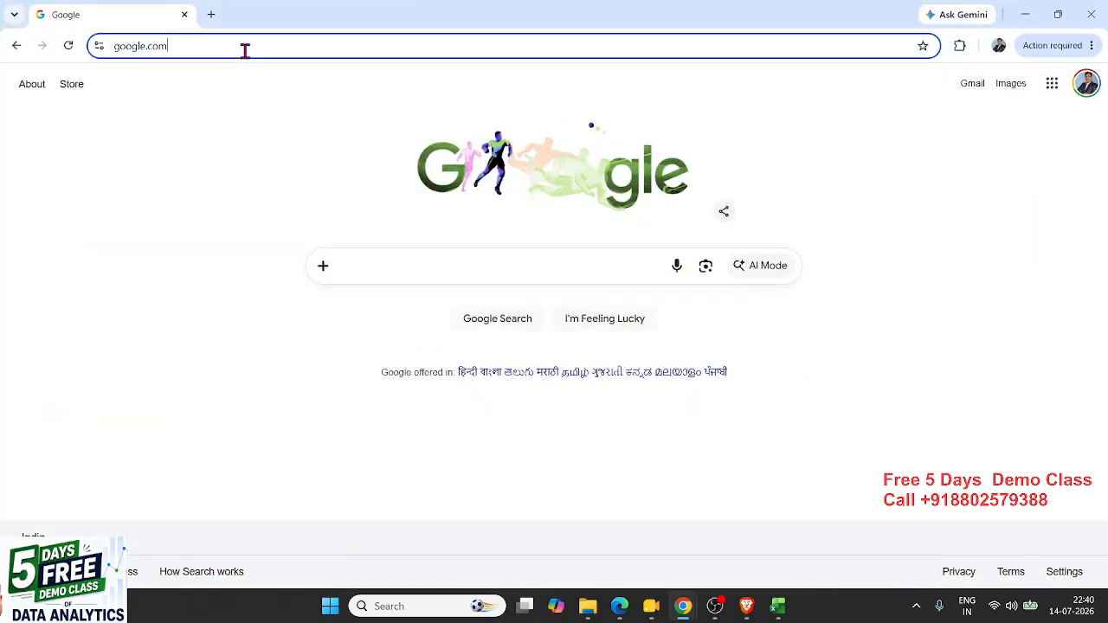
pyautogui.write('py.iptindia')
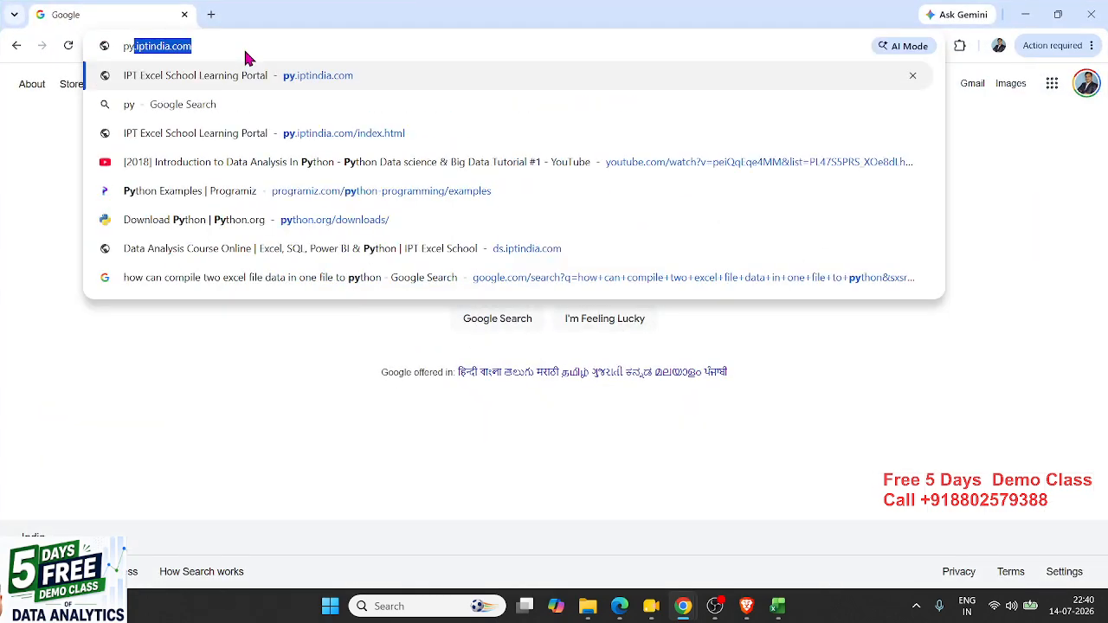
pyautogui.press('Return')
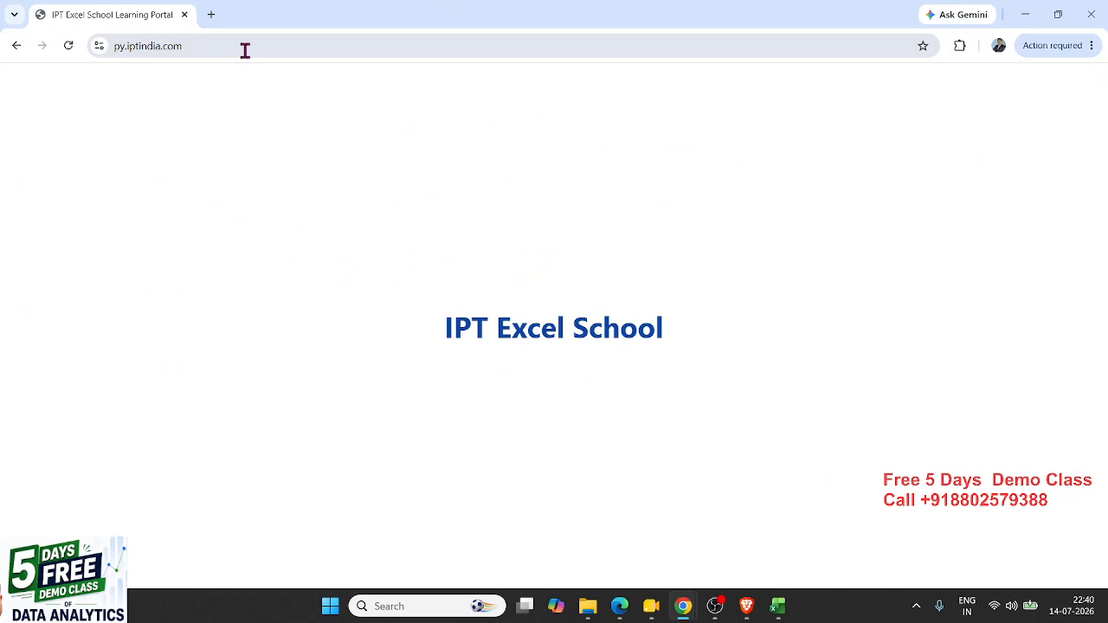
# - Log in to the student portal with the first suggested mobile number
pyautogui.click(446, 252)
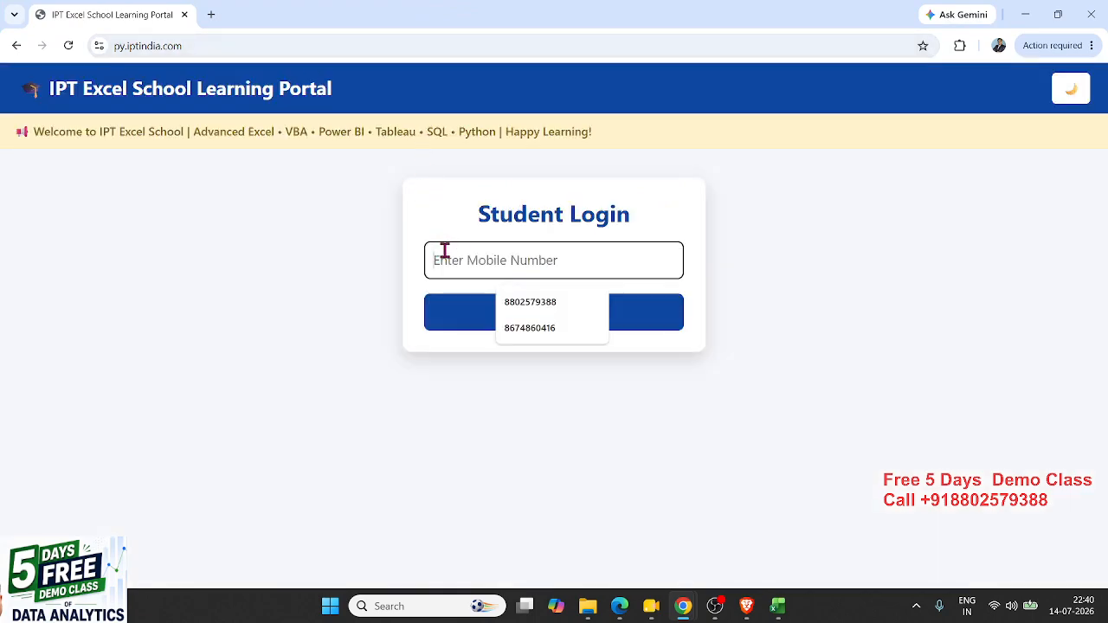
pyautogui.click(558, 305)
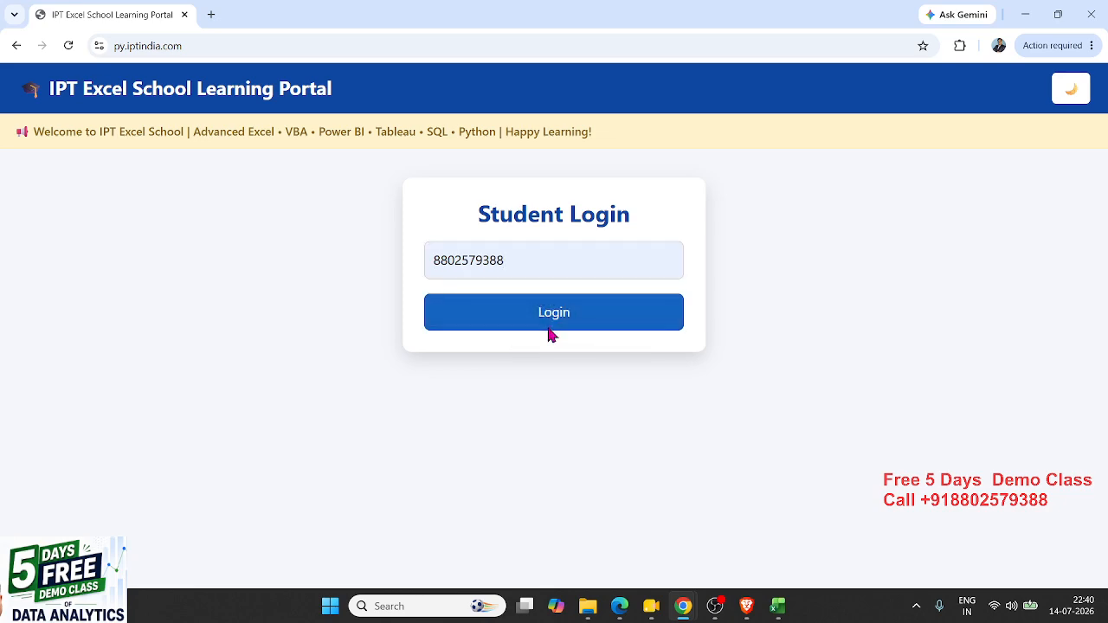
pyautogui.click(547, 325)
# - Bring the new browser page in as a tab beside the learning portal and open chatgpt.com in it
pyautogui.hotkey('alt', 'Tab')
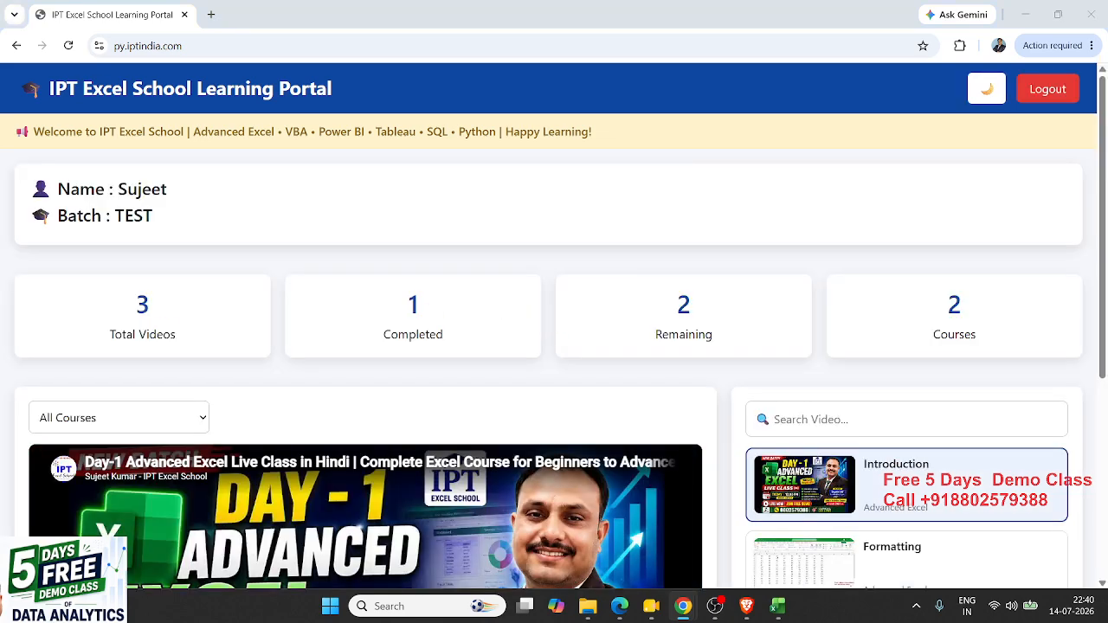
pyautogui.moveTo(0, 212); pyautogui.dragTo(215, 171)
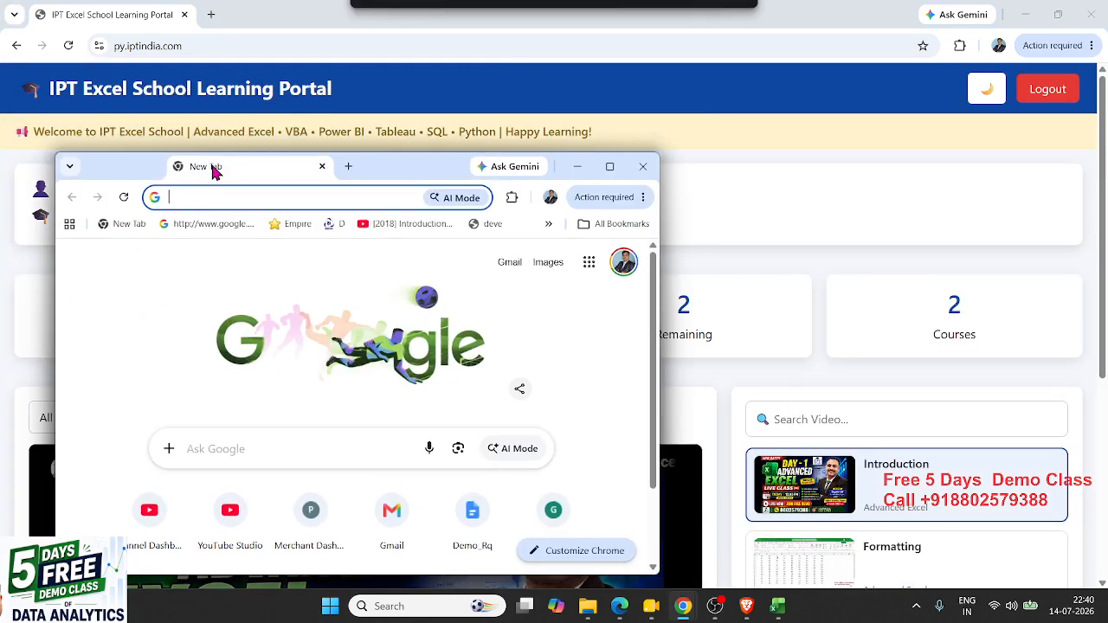
pyautogui.click(643, 166)
pyautogui.click(212, 15)
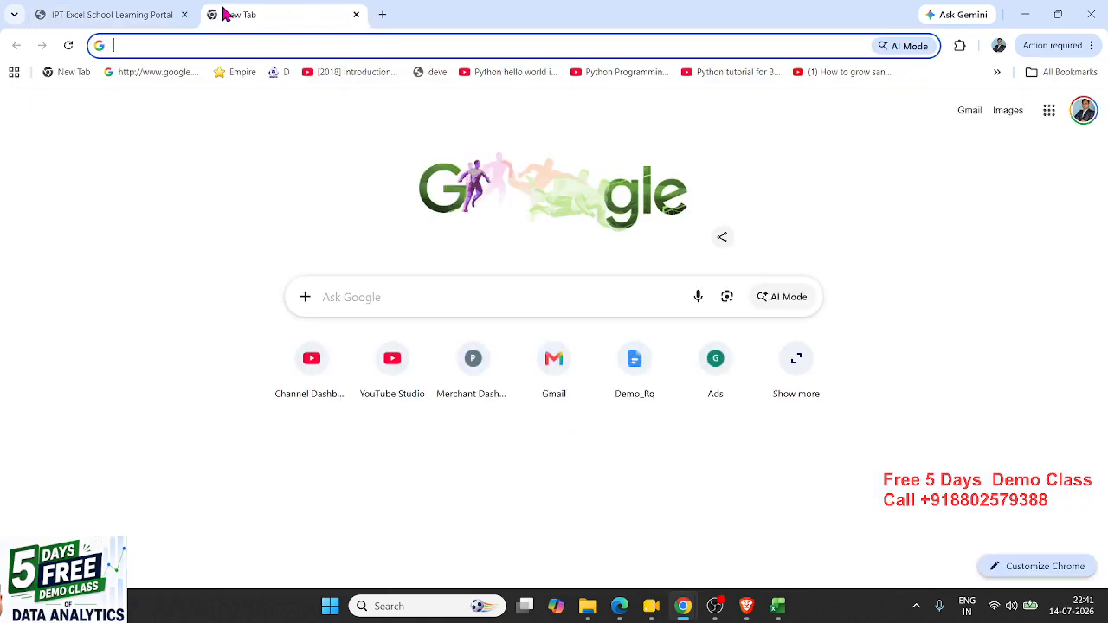
pyautogui.write('chatgpt.com')
pyautogui.press('Return')
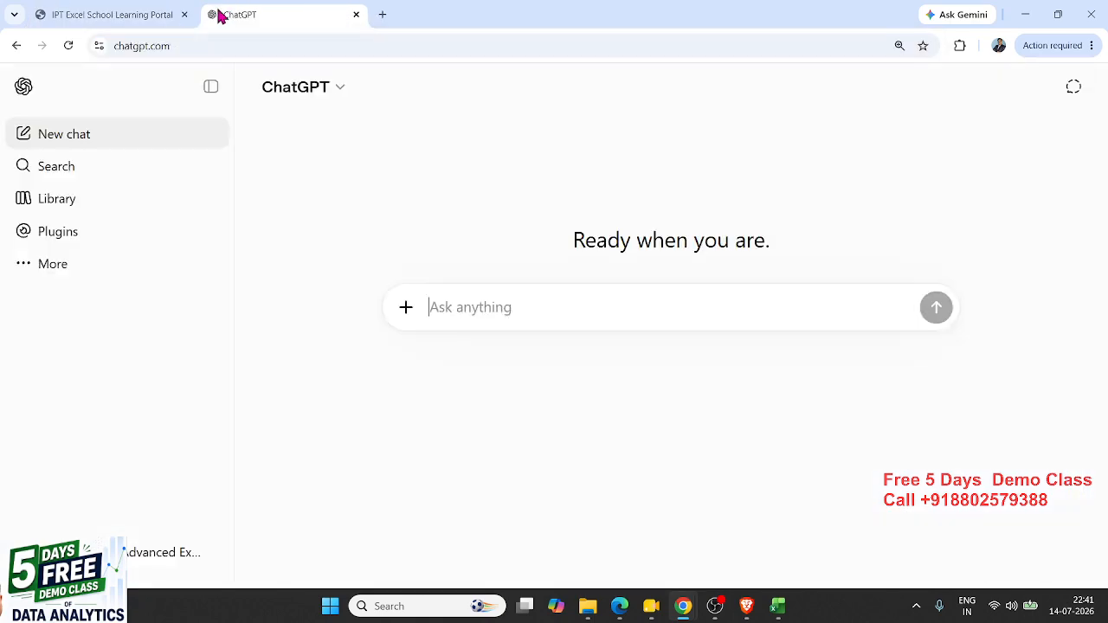
# - Open the recent chat "Video Player Webpage" and look back through its HTML, CSS and JavaScript answers towards the beginning
pyautogui.click(81, 373)
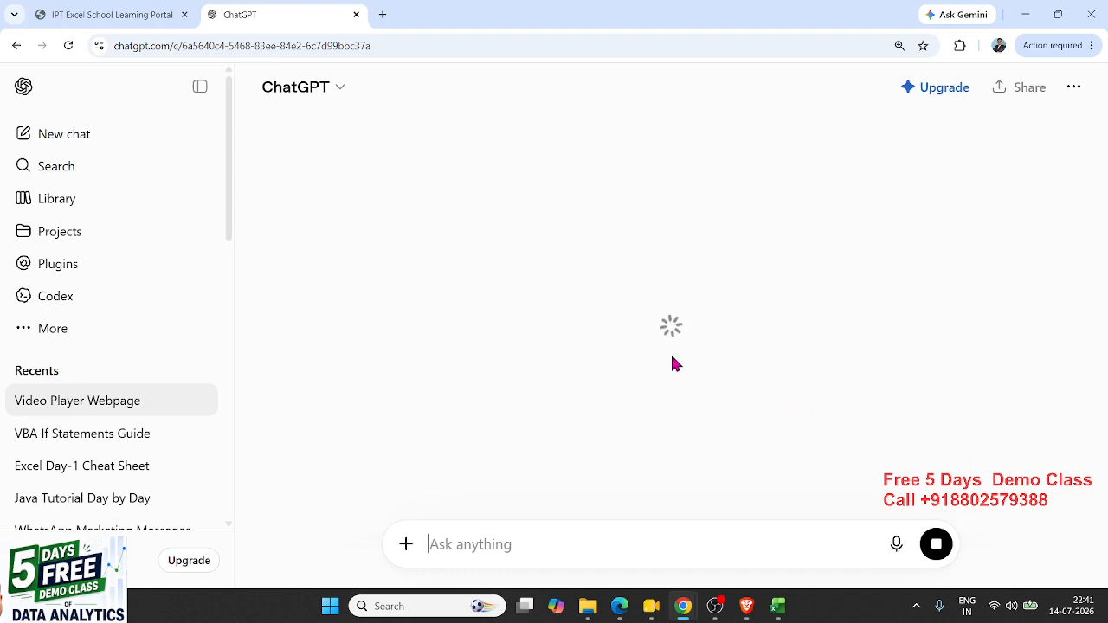
pyautogui.scroll(5, 672, 351)
pyautogui.scroll(10, 634, 350)
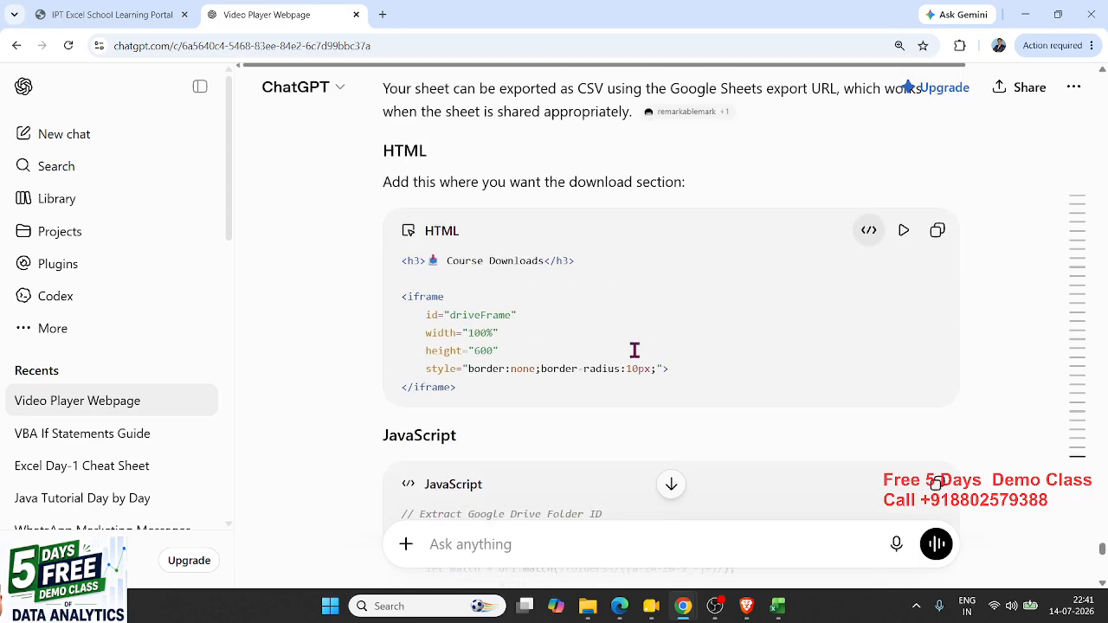
pyautogui.scroll(10, 621, 346)
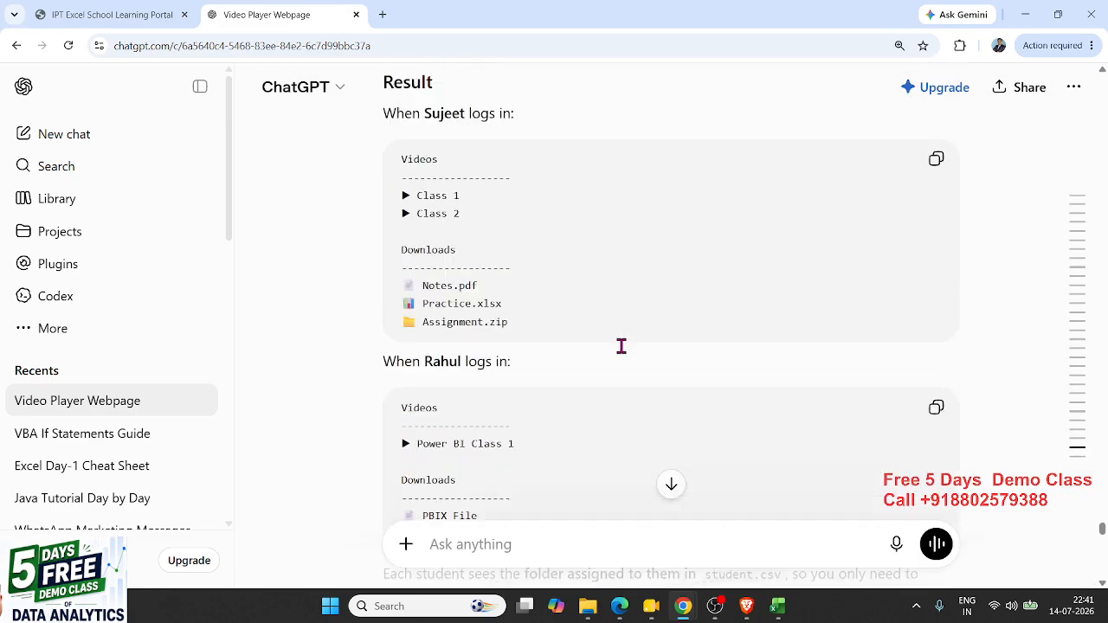
pyautogui.scroll(10, 622, 337)
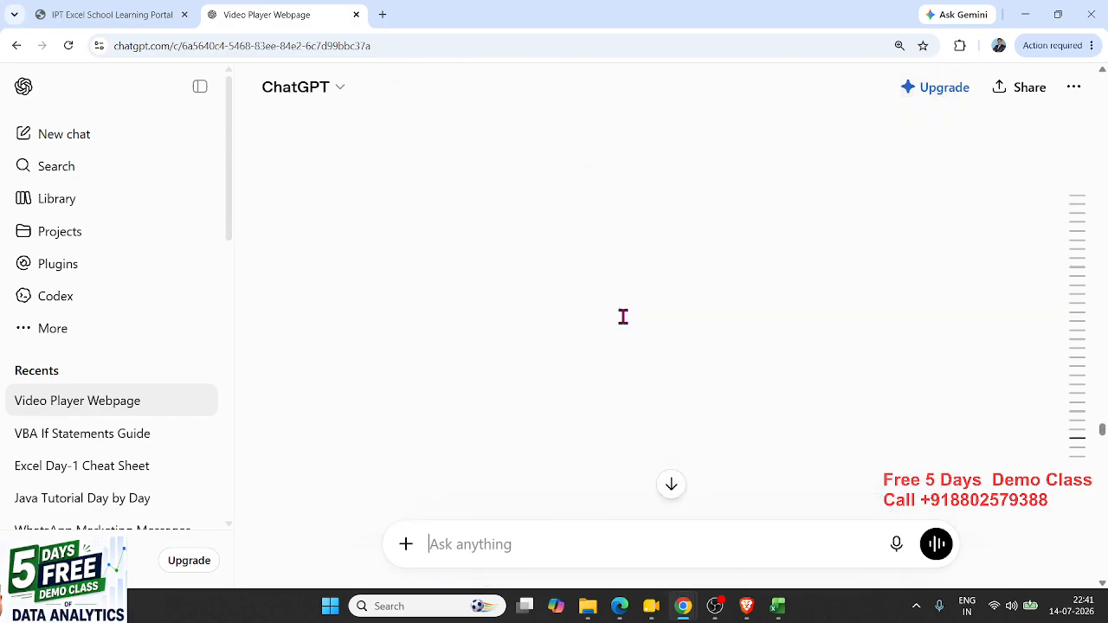
pyautogui.scroll(10, 623, 317)
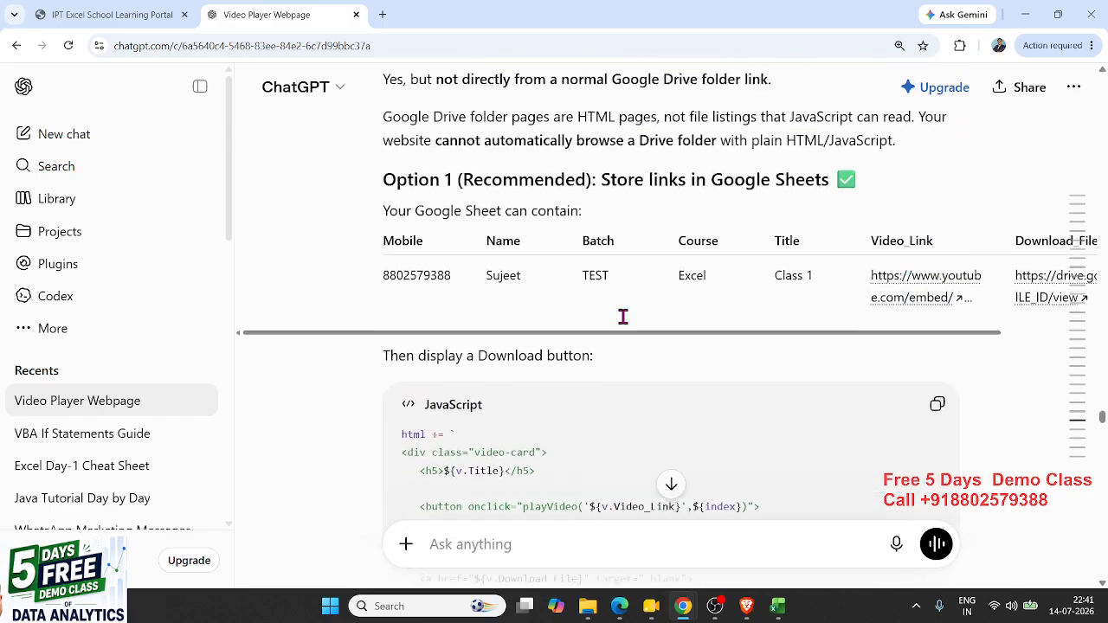
pyautogui.scroll(10, 625, 323)
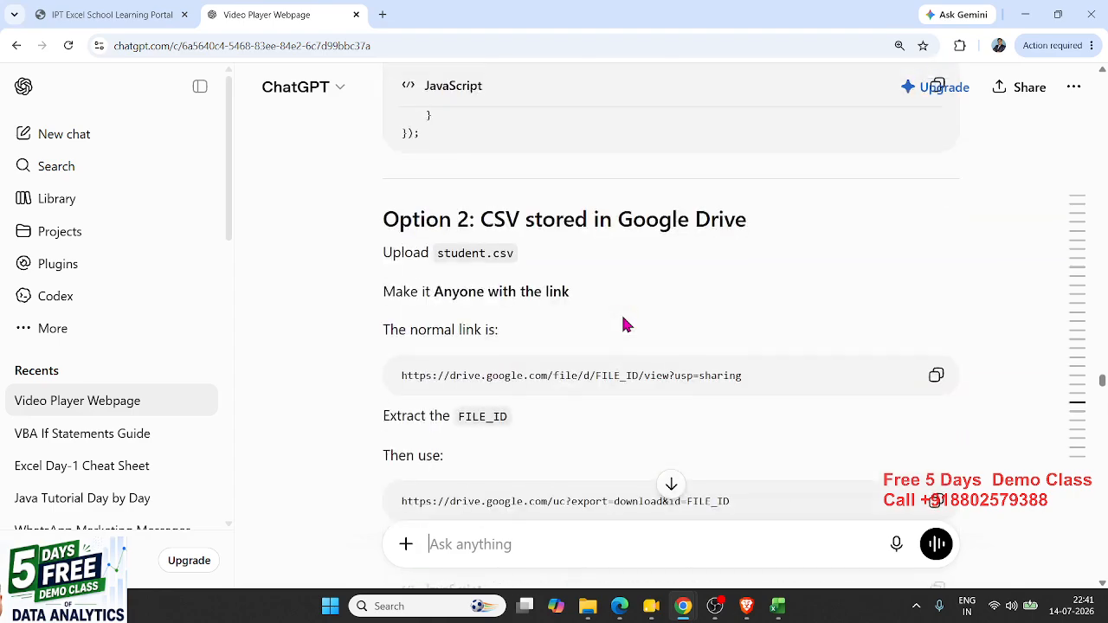
pyautogui.scroll(-5, 625, 323)
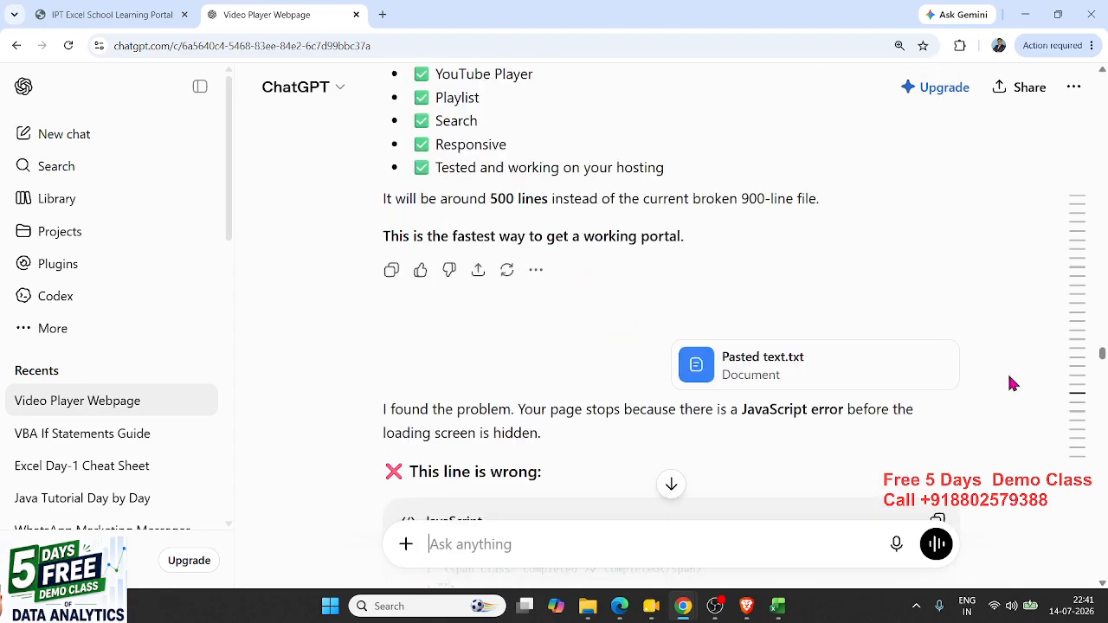
pyautogui.moveTo(1102, 354); pyautogui.dragTo(1101, 147)
pyautogui.scroll(4, 683, 273)
pyautogui.scroll(-2, 463, 415)
pyautogui.scroll(7, 457, 381)
pyautogui.scroll(5, 457, 376)
pyautogui.scroll(-4, 643, 327)
pyautogui.scroll(8, 642, 329)
pyautogui.scroll(20, 641, 326)
pyautogui.scroll(-20, 641, 325)
pyautogui.scroll(20, 641, 326)
pyautogui.scroll(15, 640, 321)
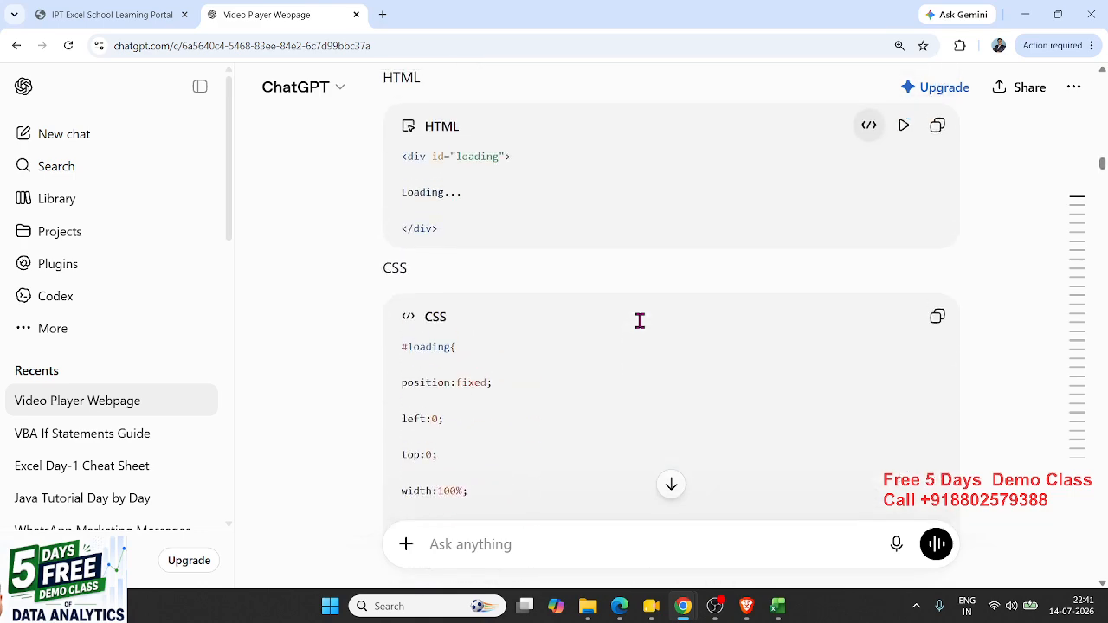
# - Examine the CSS code under "Step 6: Responsive Menu" and "Step 7: Loading Screen", highlighting the opening lines of the menu code
pyautogui.scroll(4, 640, 321)
pyautogui.doubleClick(440, 322)
pyautogui.scroll(1, 439, 321)
pyautogui.scroll(5, 439, 322)
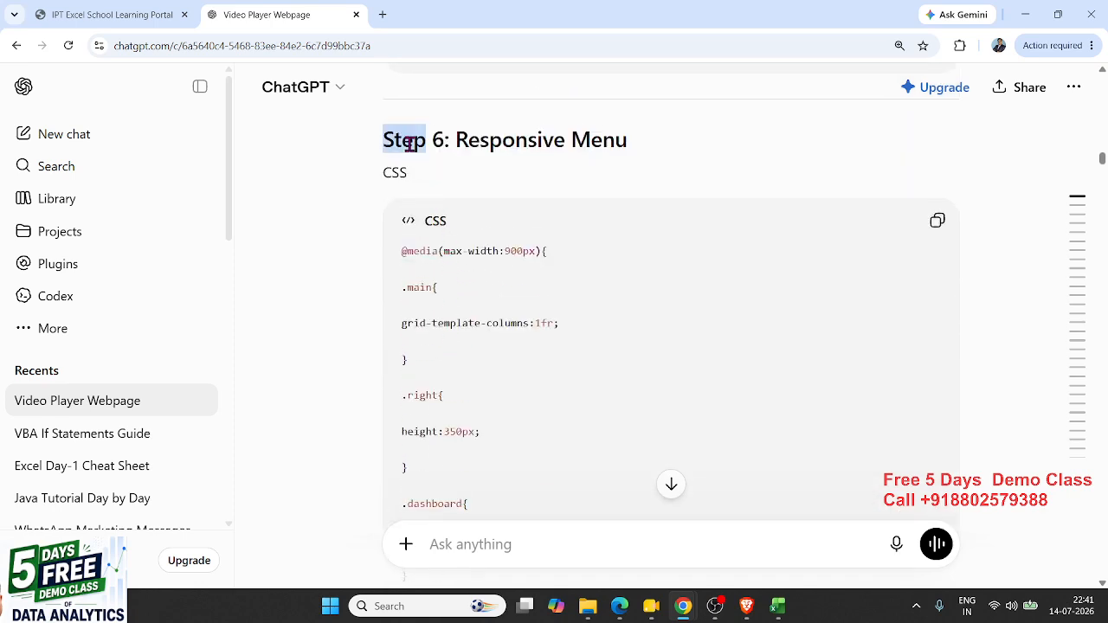
pyautogui.moveTo(411, 144); pyautogui.dragTo(426, 143)
pyautogui.moveTo(409, 245); pyautogui.dragTo(453, 303)
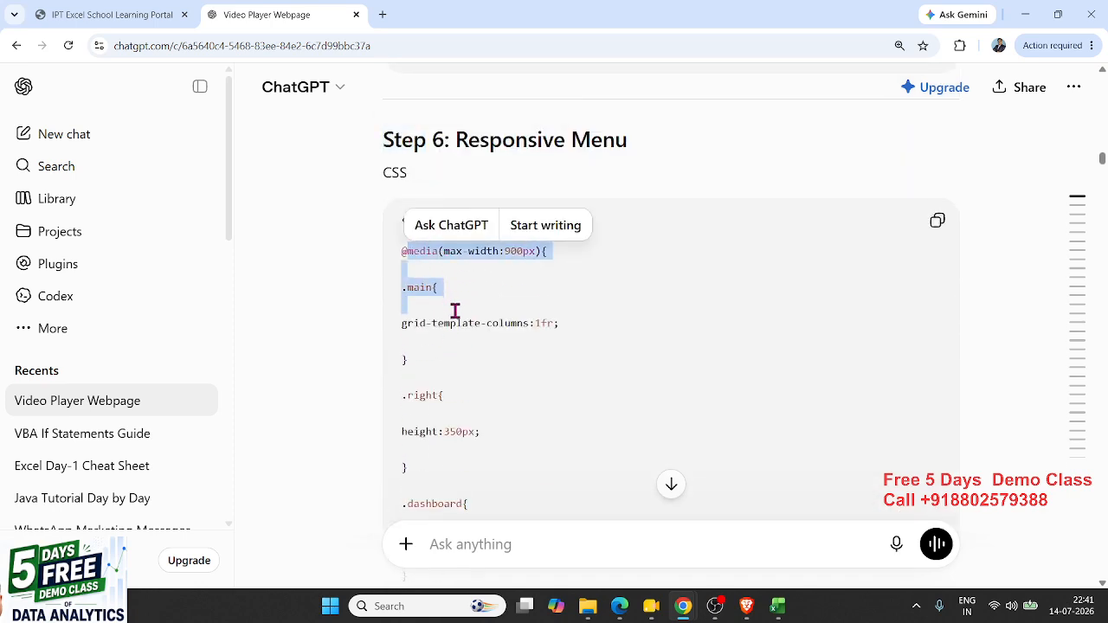
pyautogui.scroll(-1, 457, 324)
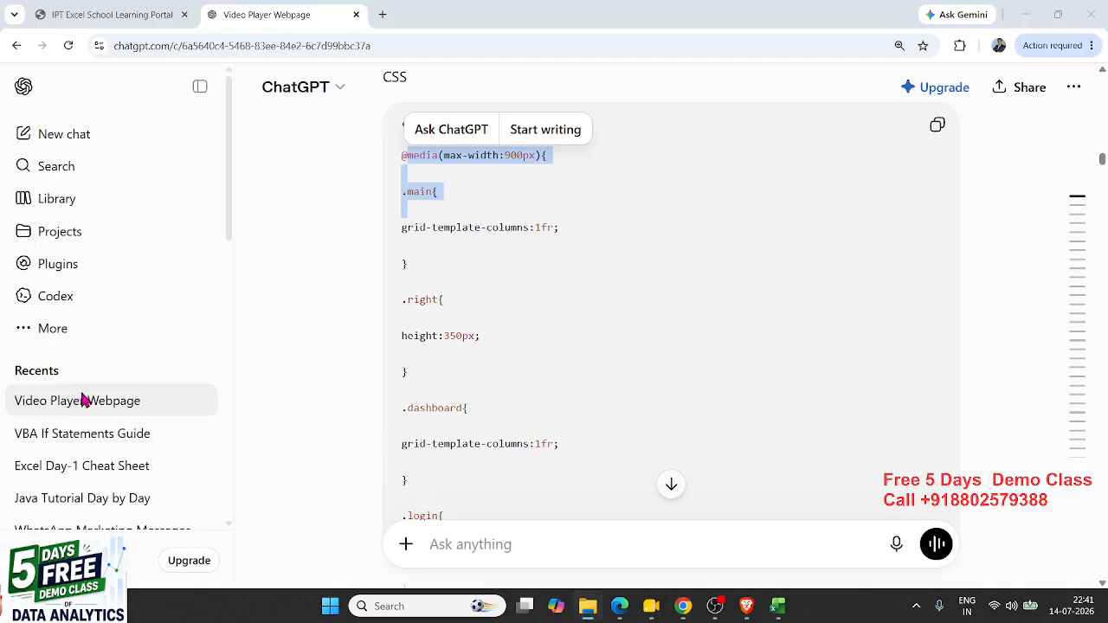
pyautogui.scroll(-2, 571, 374)
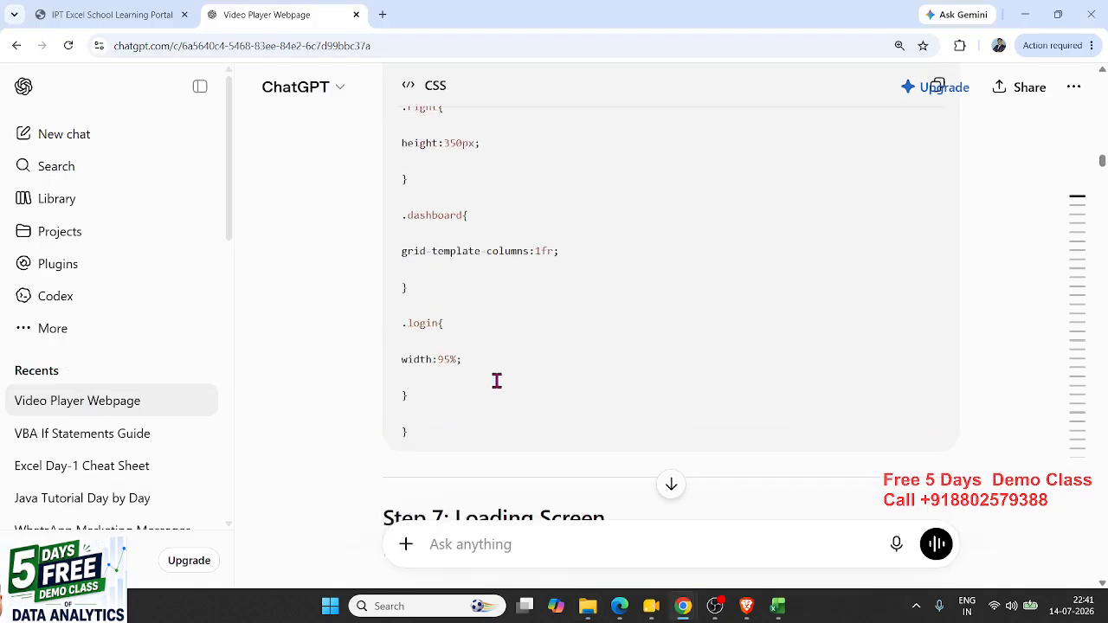
pyautogui.scroll(-1, 475, 346)
pyautogui.scroll(8, 475, 346)
pyautogui.scroll(-10, 433, 407)
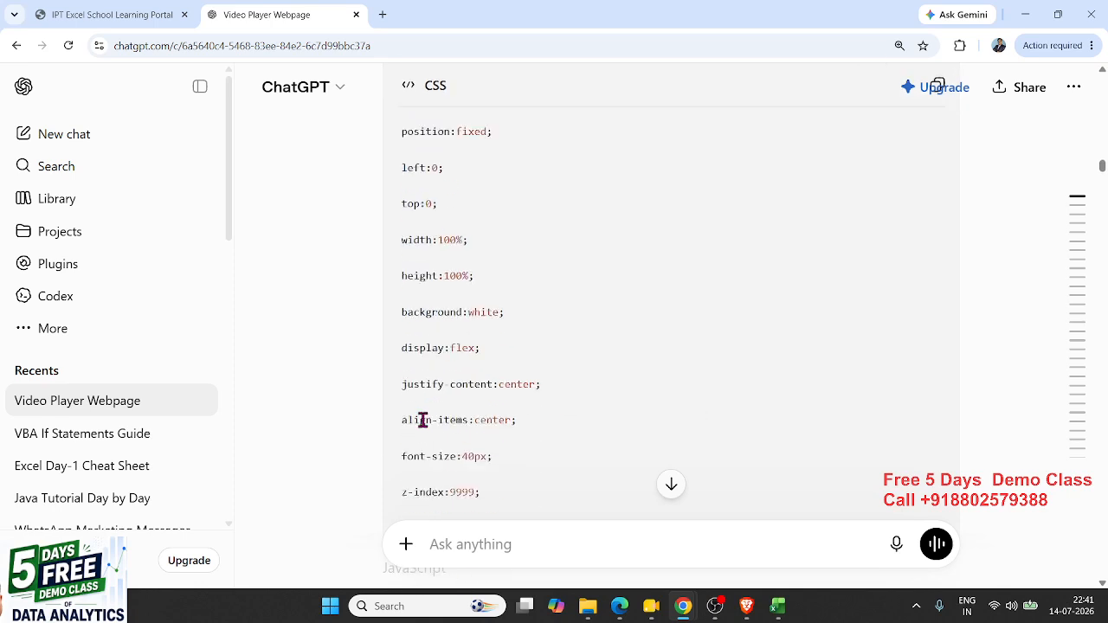
pyautogui.scroll(-1, 429, 407)
# - Open index_fixed.html in a maximised Notepad window, read through its code to the closing body tag, and minimise it
pyautogui.press('super+e')
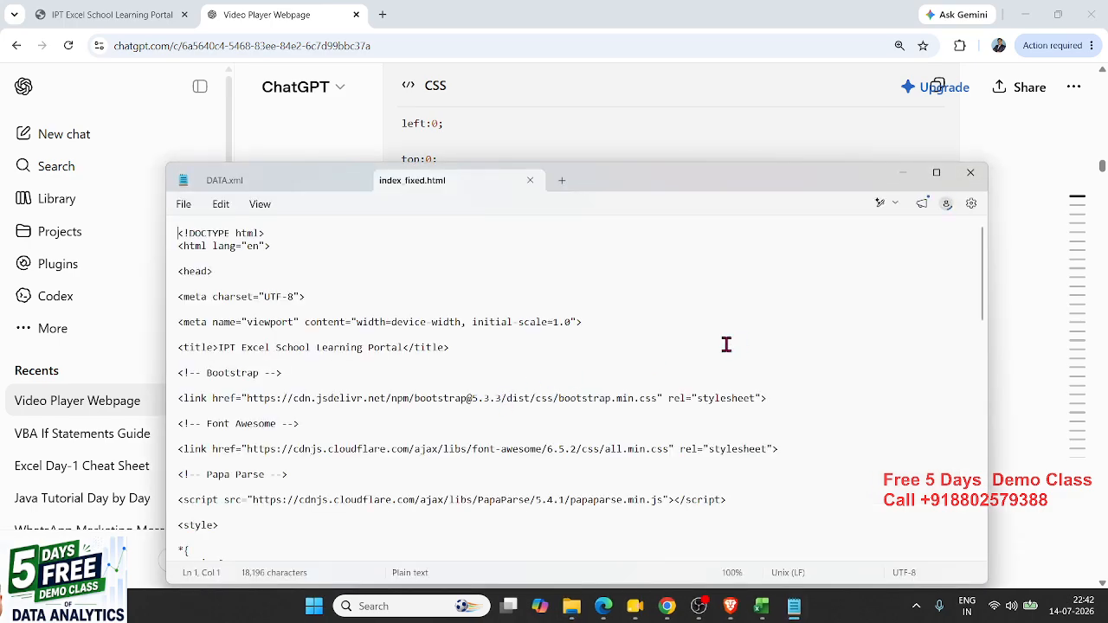
pyautogui.click(946, 176)
pyautogui.scroll(-9, 424, 235)
pyautogui.scroll(-20, 421, 241)
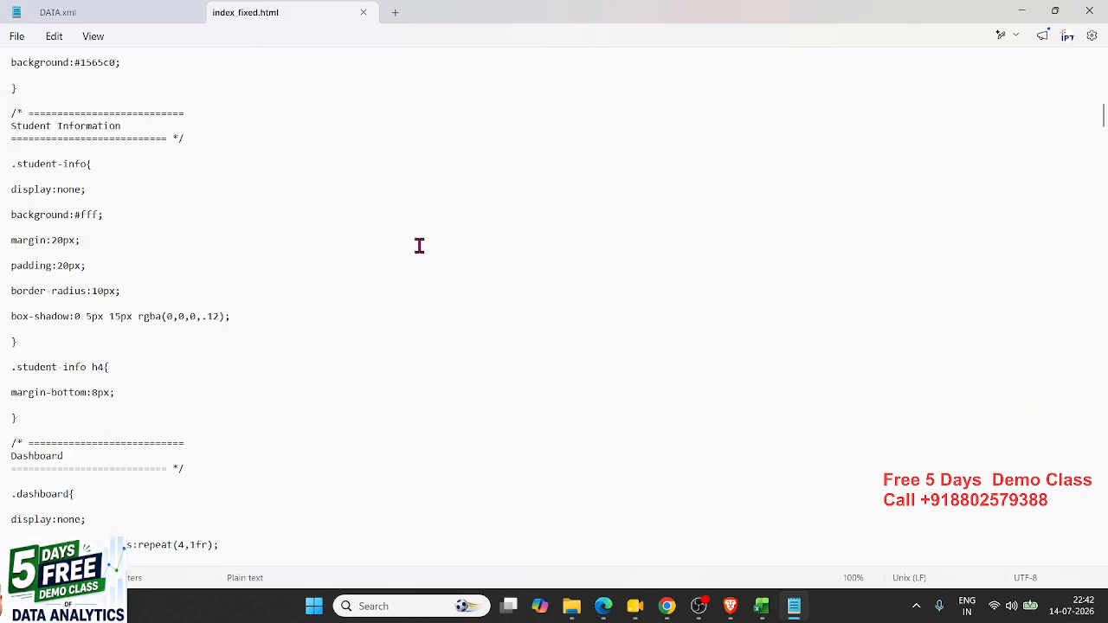
pyautogui.scroll(-20, 418, 249)
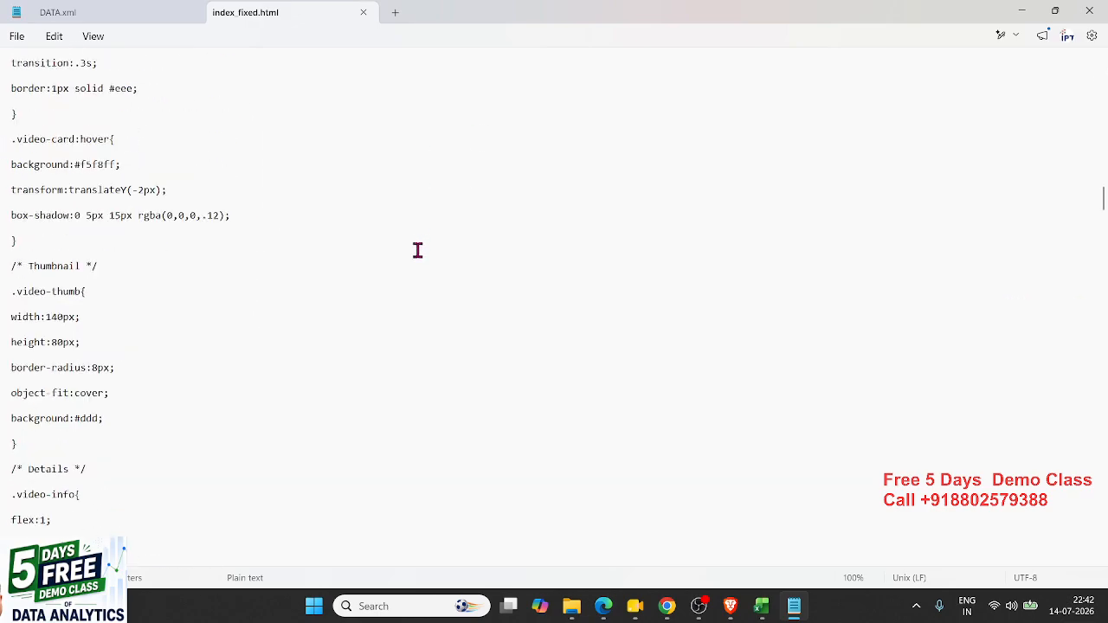
pyautogui.scroll(-20, 417, 252)
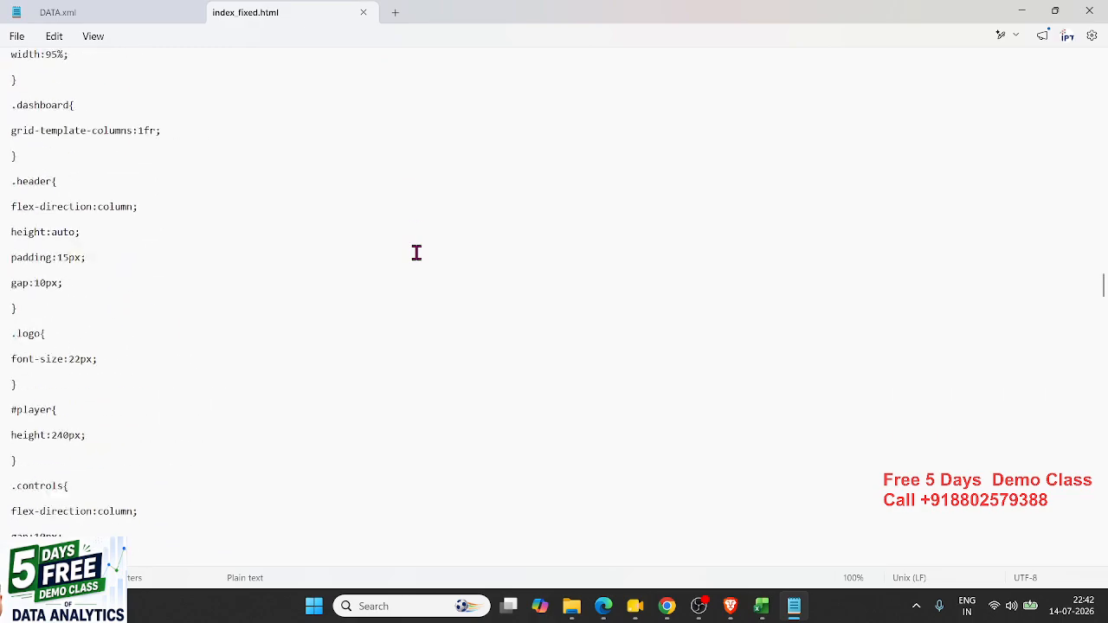
pyautogui.scroll(-20, 416, 252)
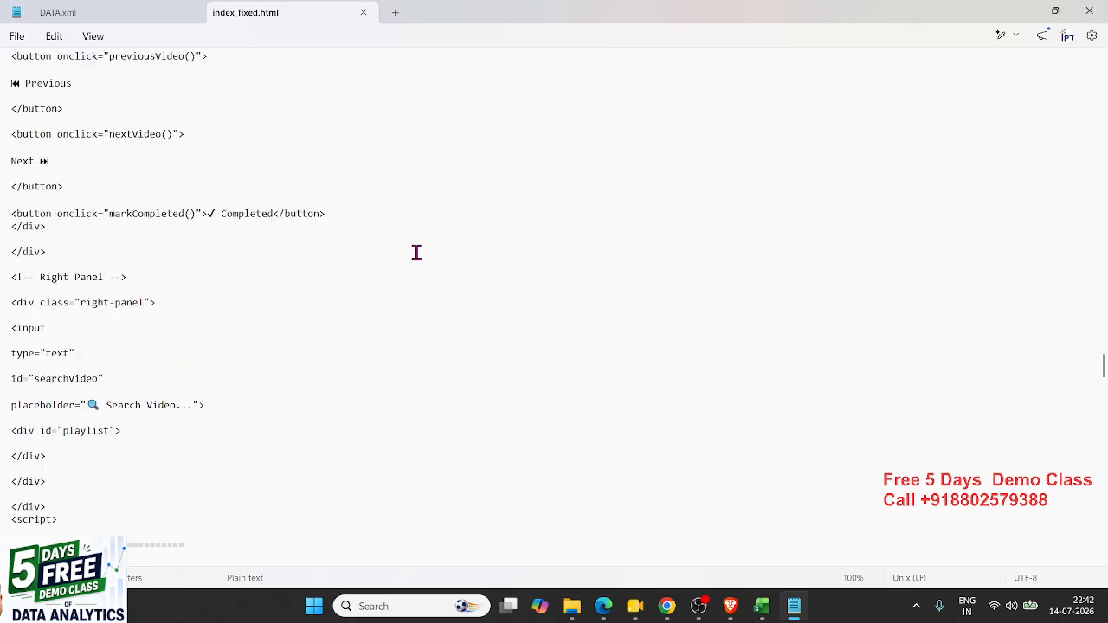
pyautogui.scroll(-20, 417, 253)
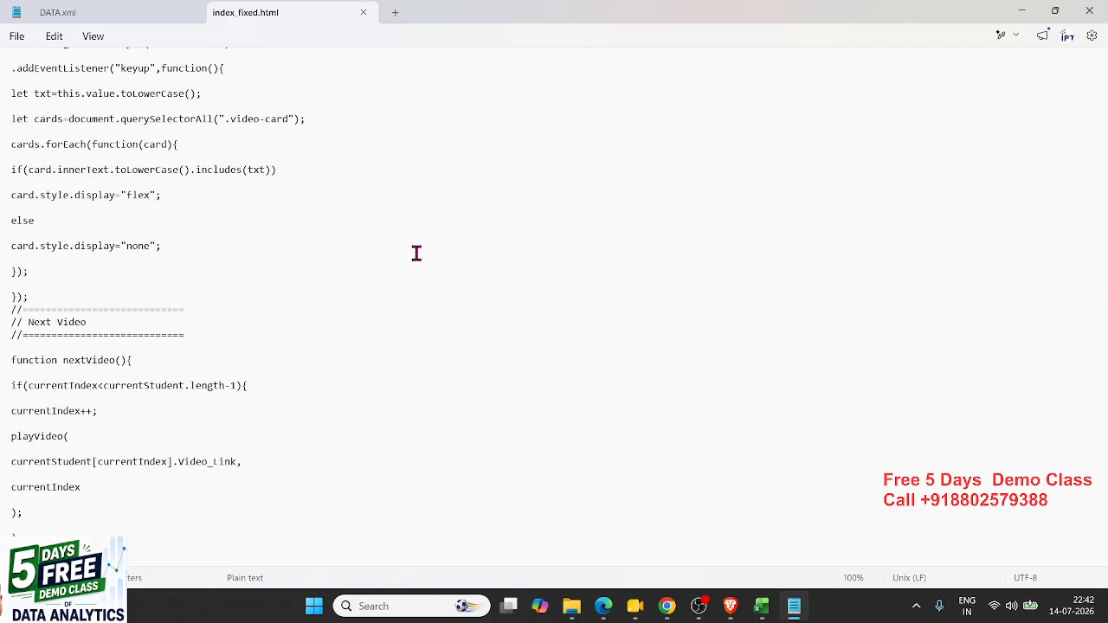
pyautogui.scroll(-20, 416, 253)
pyautogui.scroll(-20, 416, 253)
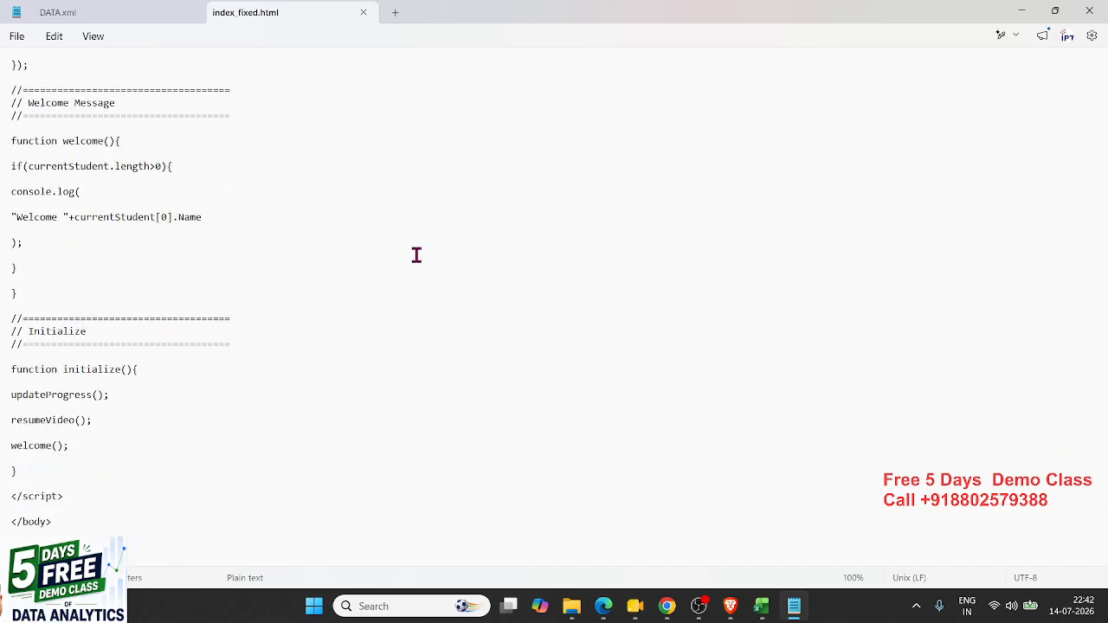
pyautogui.scroll(4, 416, 254)
pyautogui.scroll(-4, 416, 255)
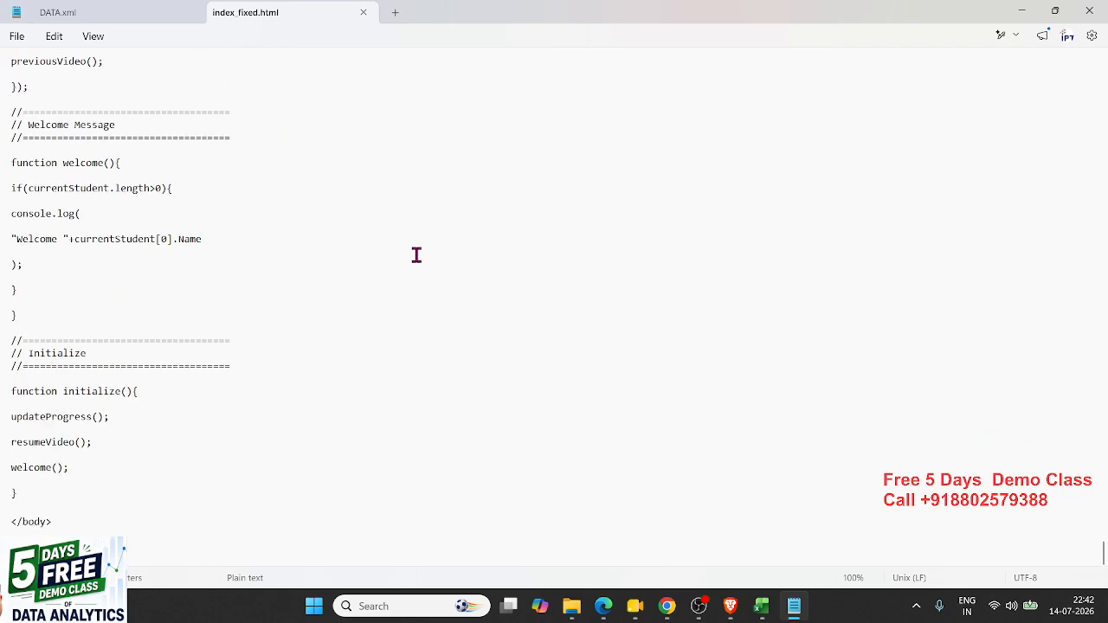
pyautogui.click(1021, 12)
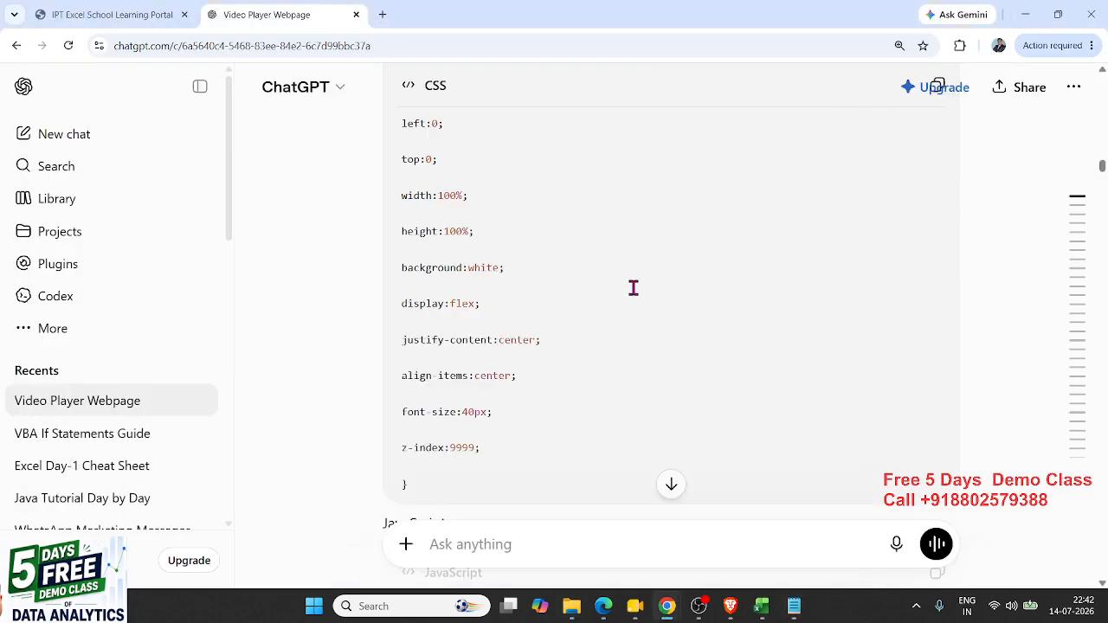
# - Look back through the "Video Player Webpage" chat's code answers to the early request "make a Single HTML File and Give Code"
pyautogui.scroll(-15, 632, 287)
pyautogui.scroll(-15, 633, 298)
pyautogui.scroll(20, 631, 303)
pyautogui.scroll(15, 631, 299)
pyautogui.scroll(-20, 633, 303)
pyautogui.scroll(20, 633, 299)
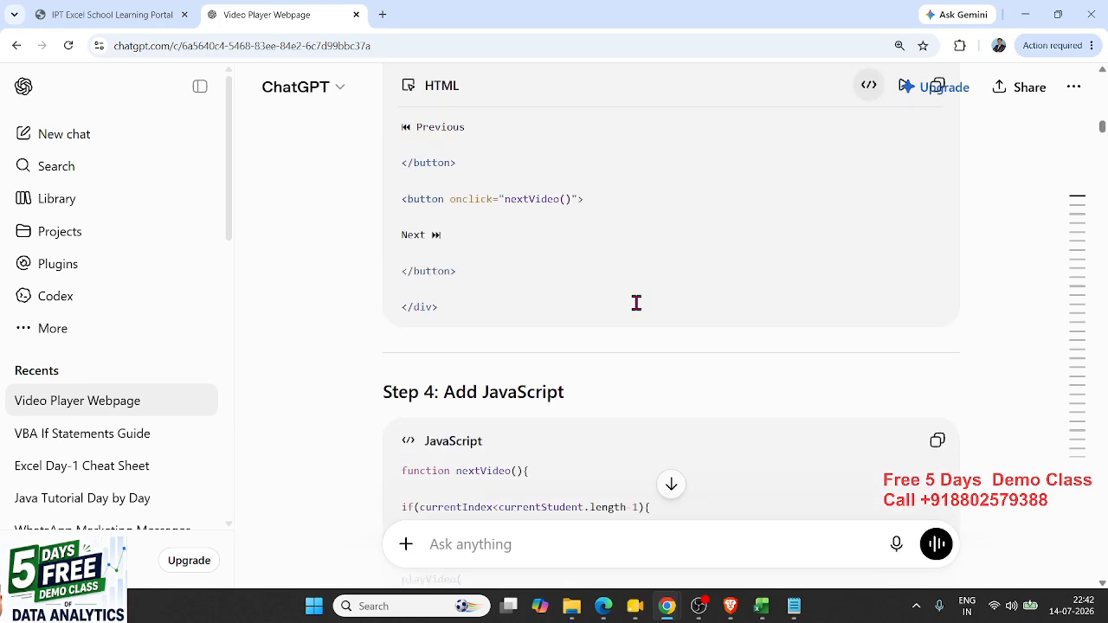
pyautogui.scroll(5, 641, 286)
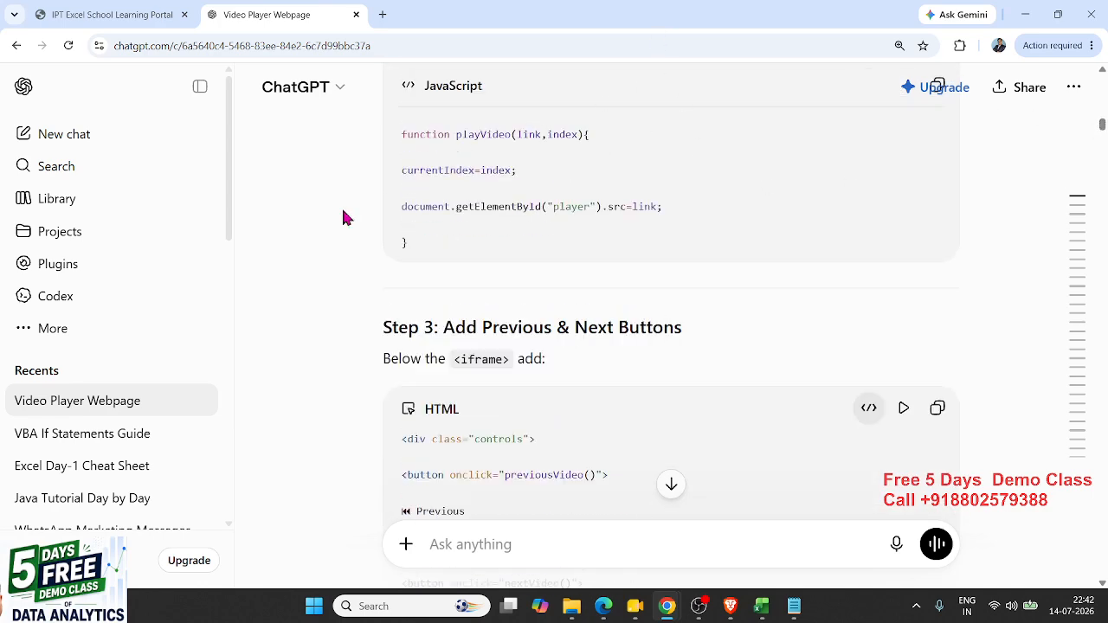
pyautogui.scroll(15, 342, 210)
pyautogui.scroll(-1, 345, 210)
pyautogui.scroll(6, 354, 209)
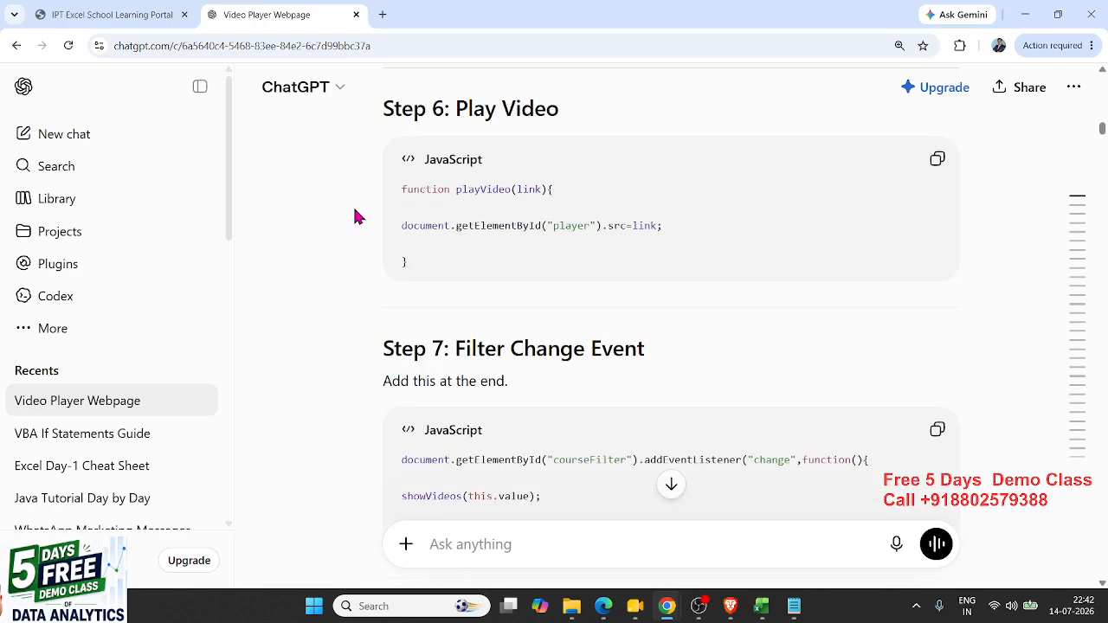
pyautogui.scroll(20, 355, 217)
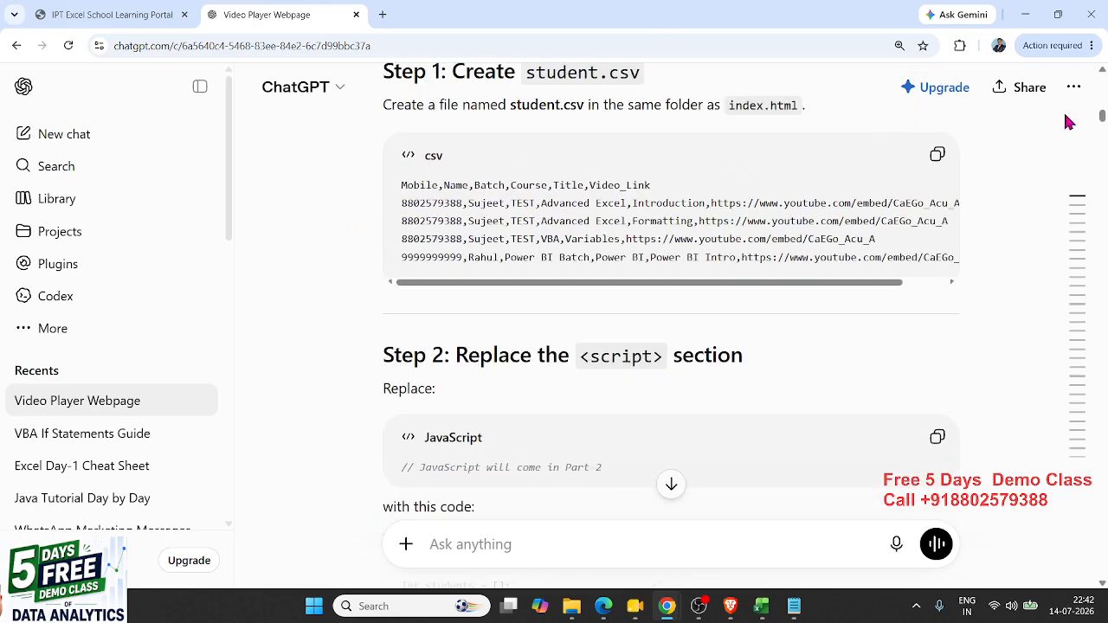
pyautogui.moveTo(1102, 112); pyautogui.dragTo(1102, 74)
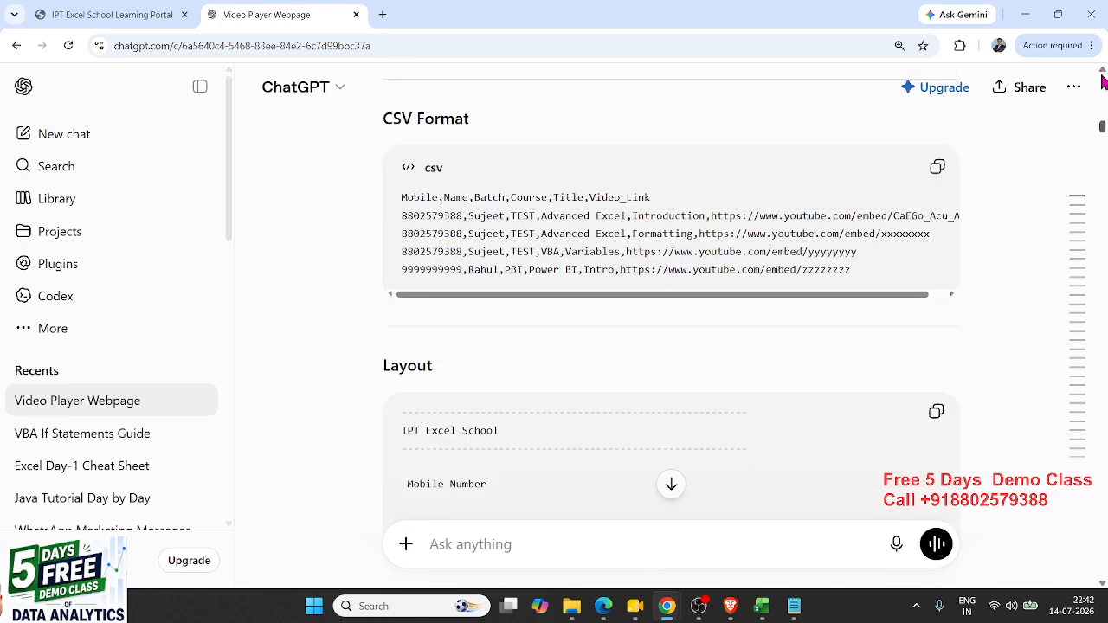
pyautogui.moveTo(1102, 128); pyautogui.dragTo(1104, 74)
pyautogui.scroll(6, 1038, 137)
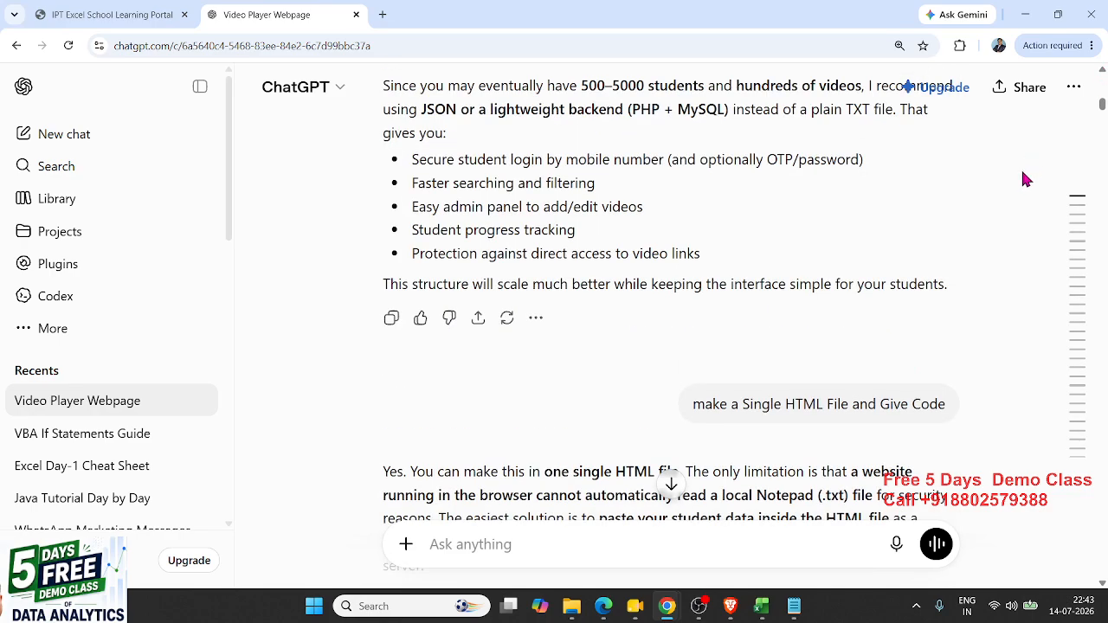
# - Read down the chat to the "make complete code" request and the list of features in its answer
pyautogui.scroll(-2, 952, 225)
pyautogui.scroll(-8, 891, 281)
pyautogui.scroll(-10, 891, 286)
pyautogui.scroll(-15, 891, 285)
pyautogui.scroll(-12, 891, 286)
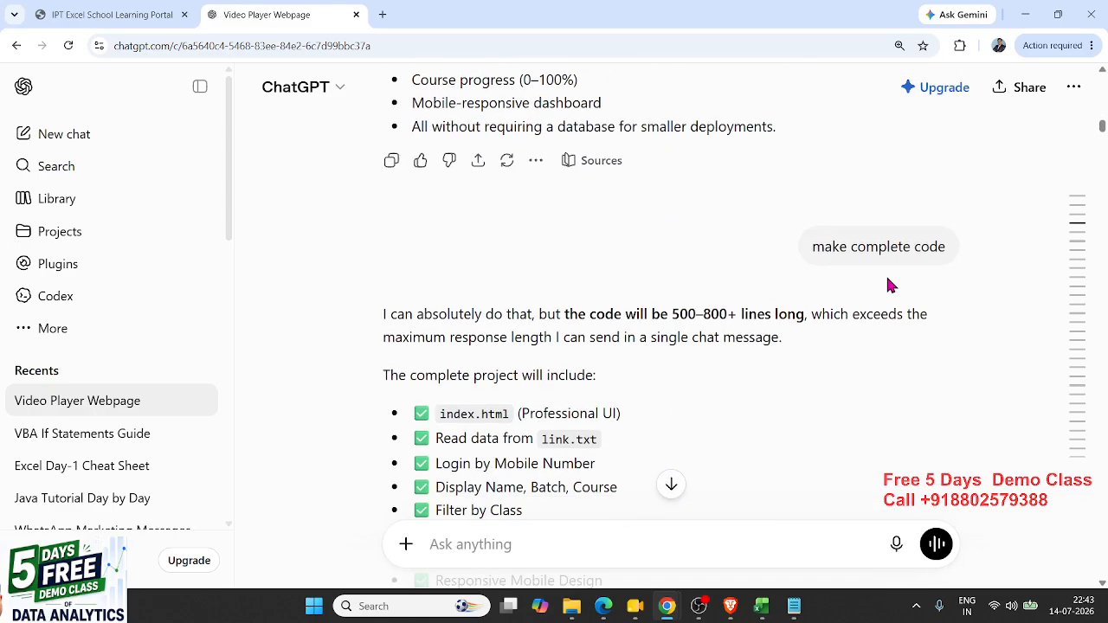
pyautogui.scroll(-9, 887, 277)
pyautogui.scroll(-5, 887, 277)
pyautogui.scroll(4, 892, 285)
pyautogui.scroll(9, 889, 285)
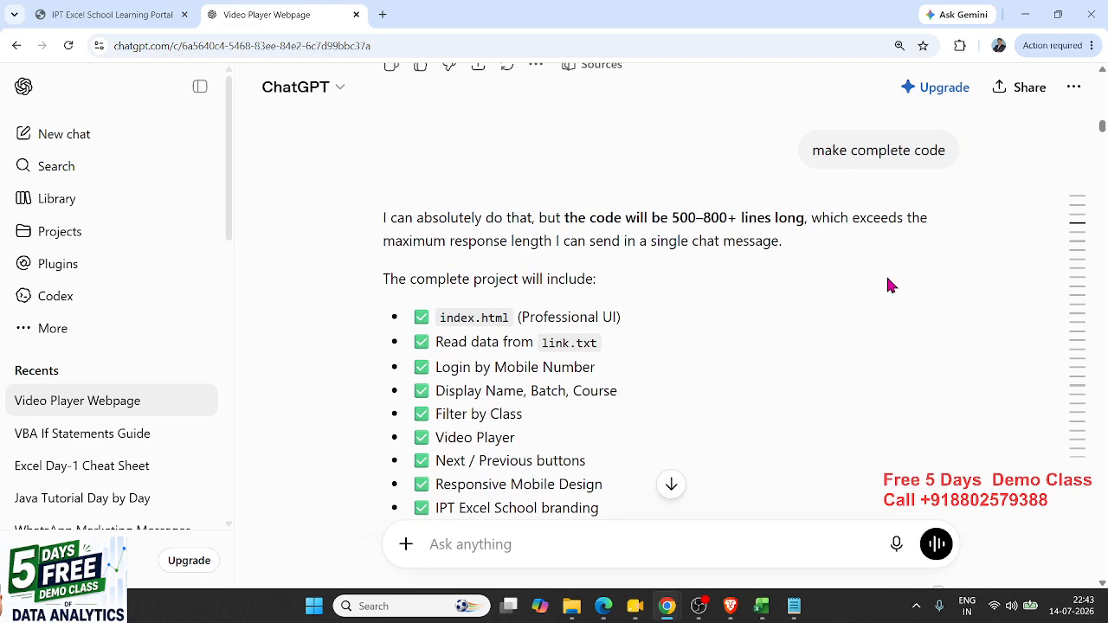
# - Highlight the code-length remark under "make complete code" and read on past "Step 4: Run Correctly" to the data column request
pyautogui.moveTo(669, 223); pyautogui.dragTo(791, 237)
pyautogui.click(576, 240)
pyautogui.scroll(-3, 514, 259)
pyautogui.scroll(-15, 514, 260)
pyautogui.scroll(-12, 516, 268)
pyautogui.scroll(-12, 514, 259)
pyautogui.scroll(3, 514, 260)
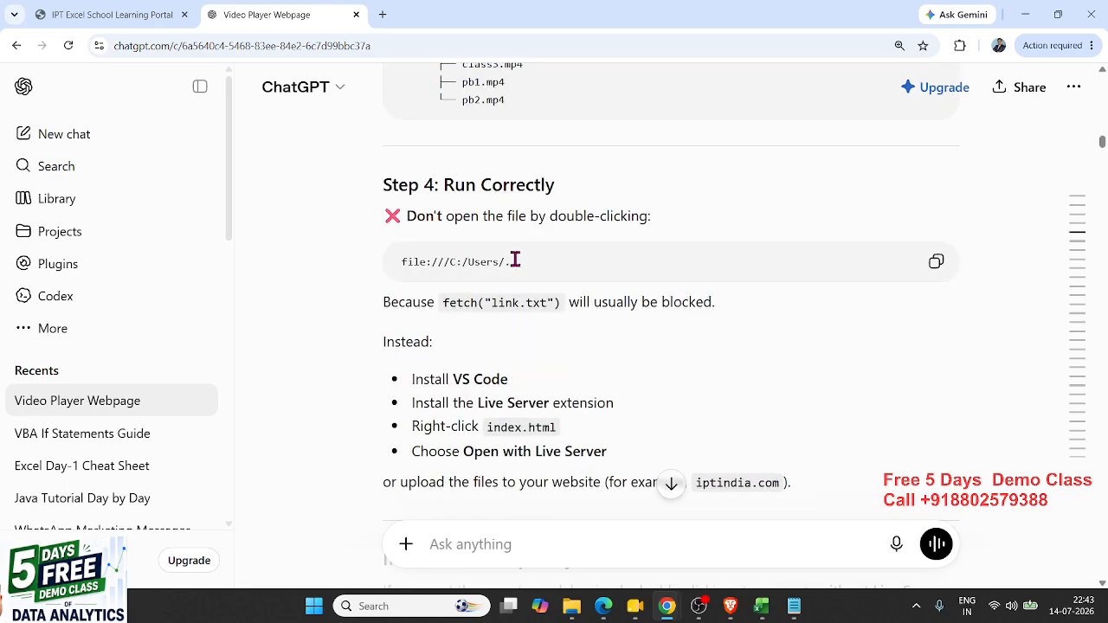
pyautogui.scroll(-7, 470, 239)
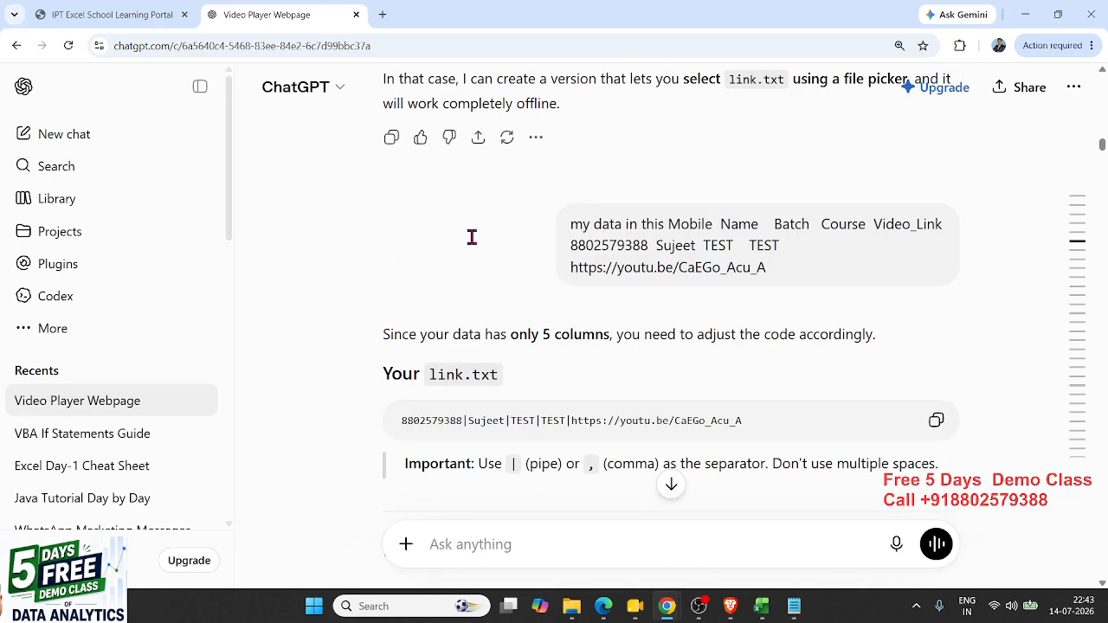
# - Find the video page mockup image in the chat and highlight part of its prompt about loading data from a CSV file
pyautogui.scroll(-15, 472, 241)
pyautogui.scroll(-15, 473, 244)
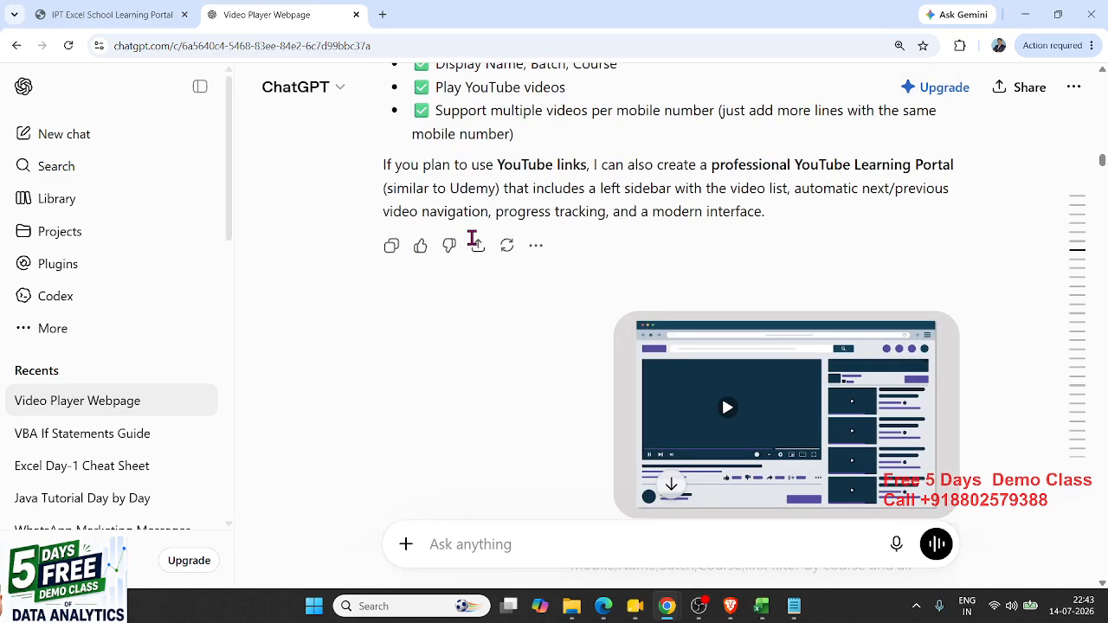
pyautogui.scroll(-5, 475, 244)
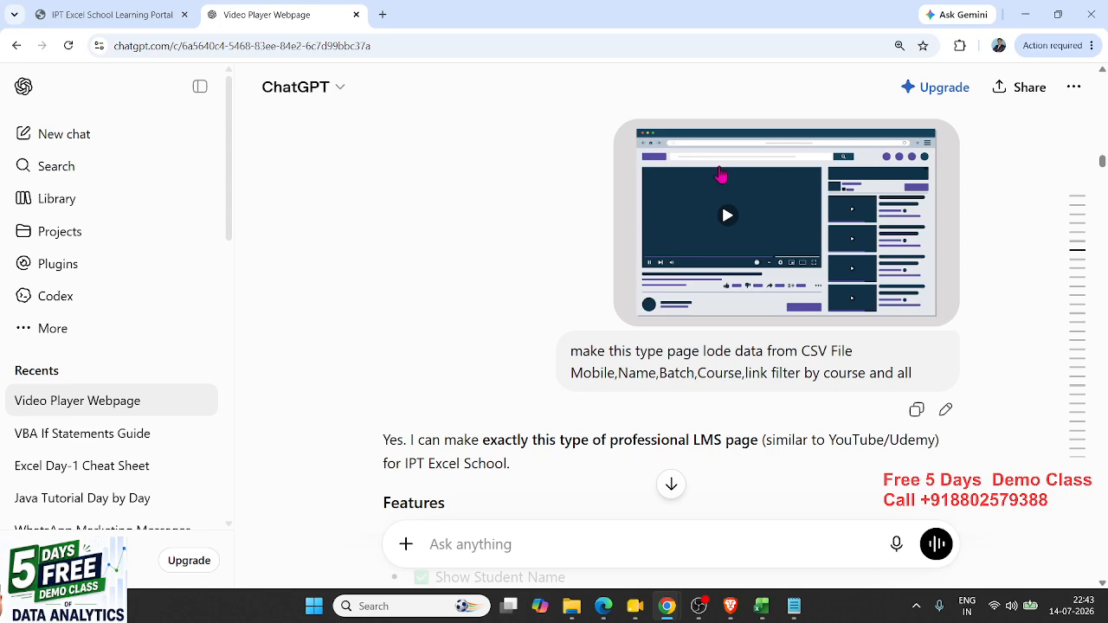
pyautogui.moveTo(603, 353); pyautogui.dragTo(697, 373)
pyautogui.scroll(-1, 697, 366)
pyautogui.click(569, 344)
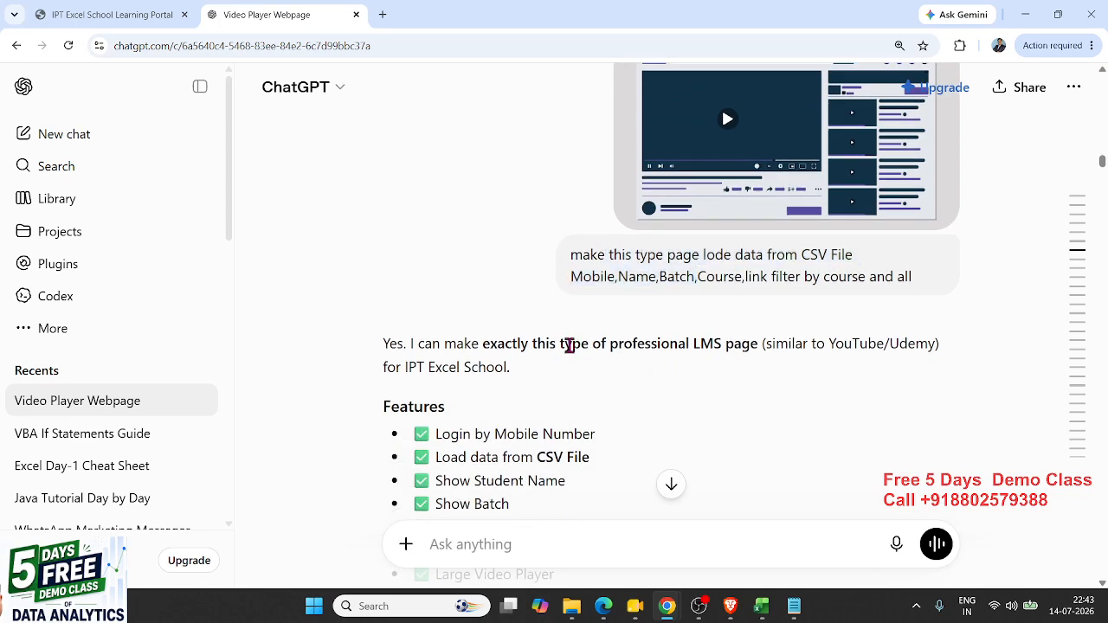
# - Read the LMS page answer and highlight its notes on the code length and ChatGPT's response-size limit
pyautogui.scroll(-3, 568, 344)
pyautogui.scroll(-5, 500, 223)
pyautogui.scroll(-15, 501, 223)
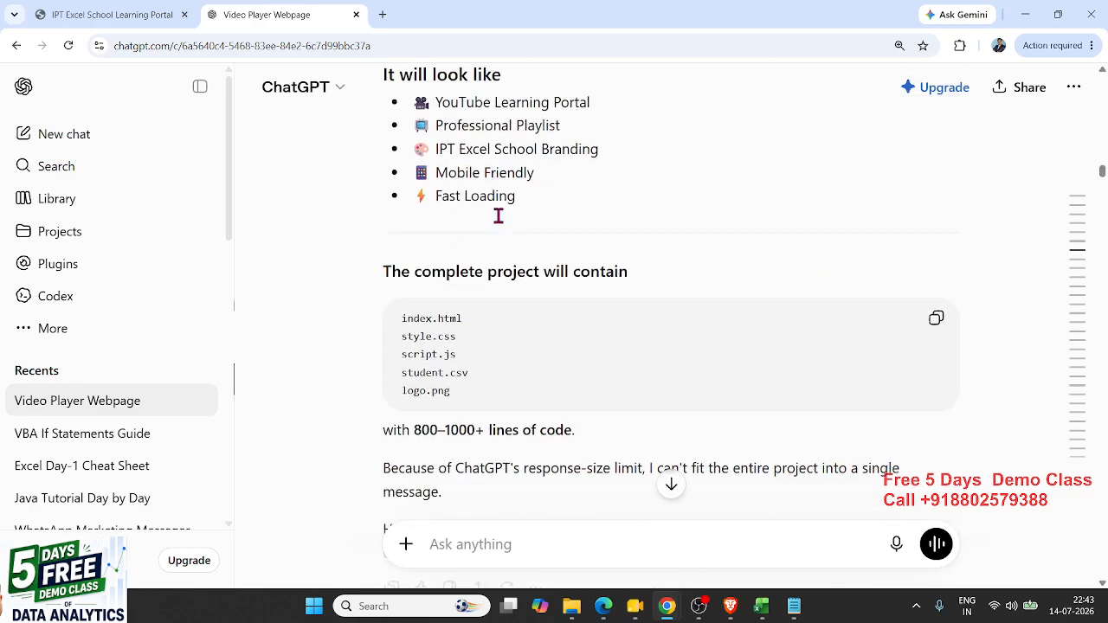
pyautogui.scroll(-4, 500, 220)
pyautogui.moveTo(422, 141); pyautogui.dragTo(561, 166)
pyautogui.click(502, 205)
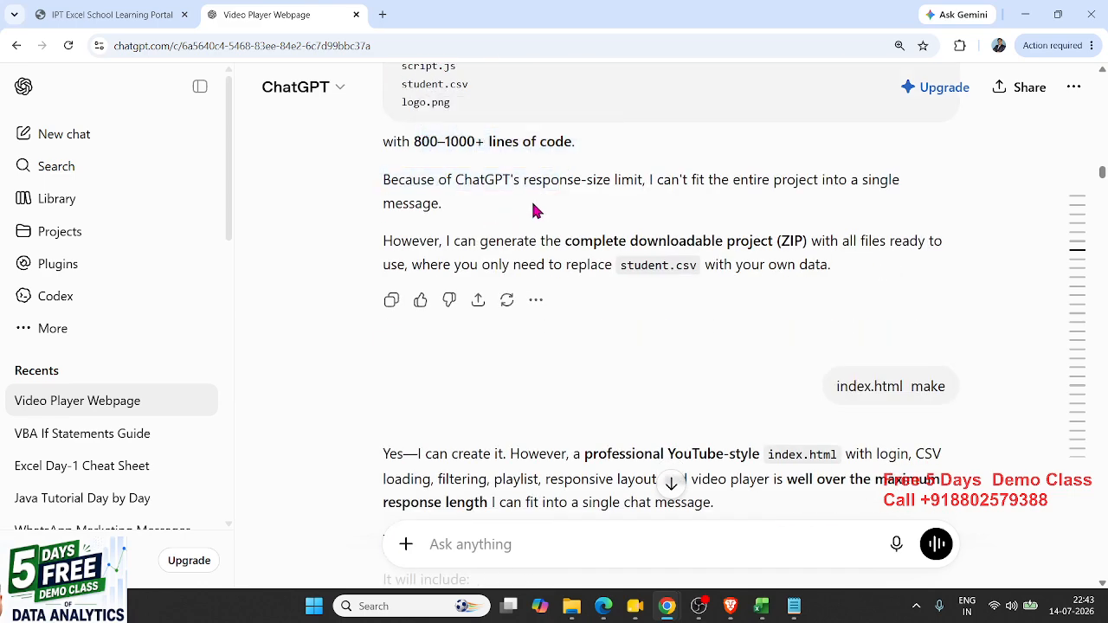
pyautogui.doubleClick(677, 177)
pyautogui.click(678, 178)
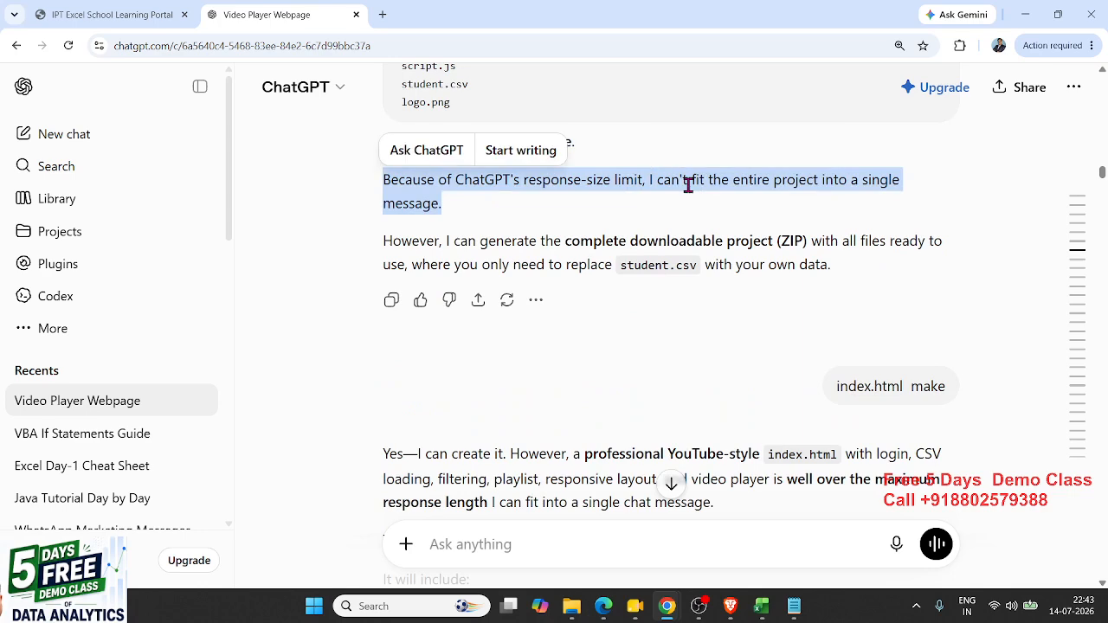
# - Read the answer to "index.html make" and highlight the follow-up request "make in part wise"
pyautogui.scroll(-1, 785, 294)
pyautogui.click(872, 288)
pyautogui.scroll(-3, 865, 288)
pyautogui.scroll(-2, 593, 222)
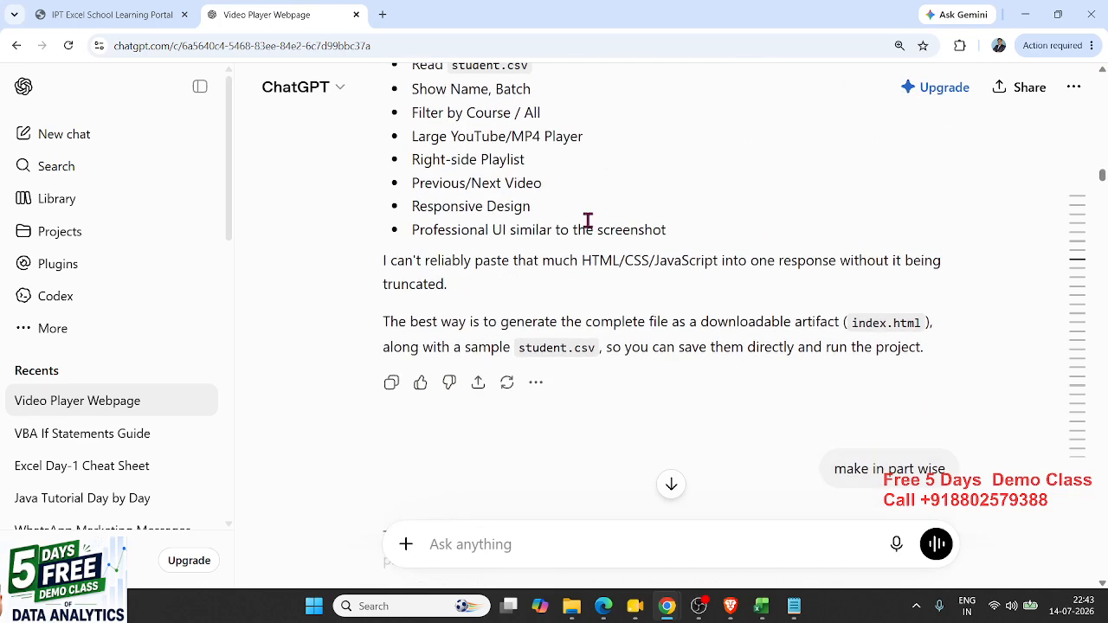
pyautogui.scroll(-3, 587, 221)
pyautogui.doubleClick(852, 177)
pyautogui.tripleClick(853, 177)
# - Examine the "Part 1 - HTML Layout" code and the Output and Part 2 lists below it
pyautogui.scroll(-4, 747, 240)
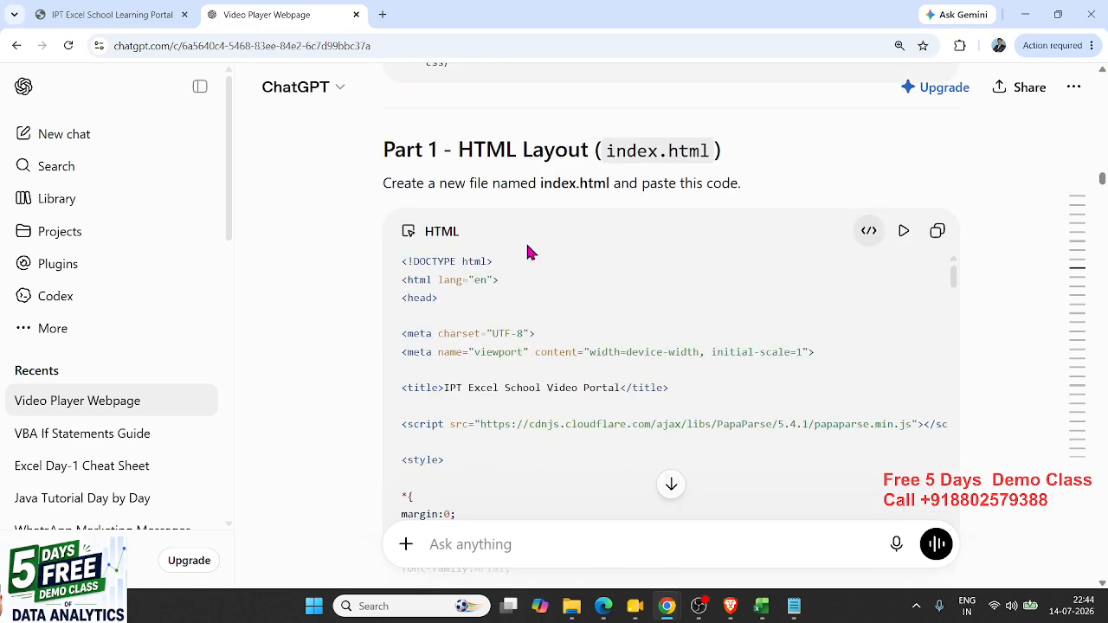
pyautogui.scroll(-12, 488, 257)
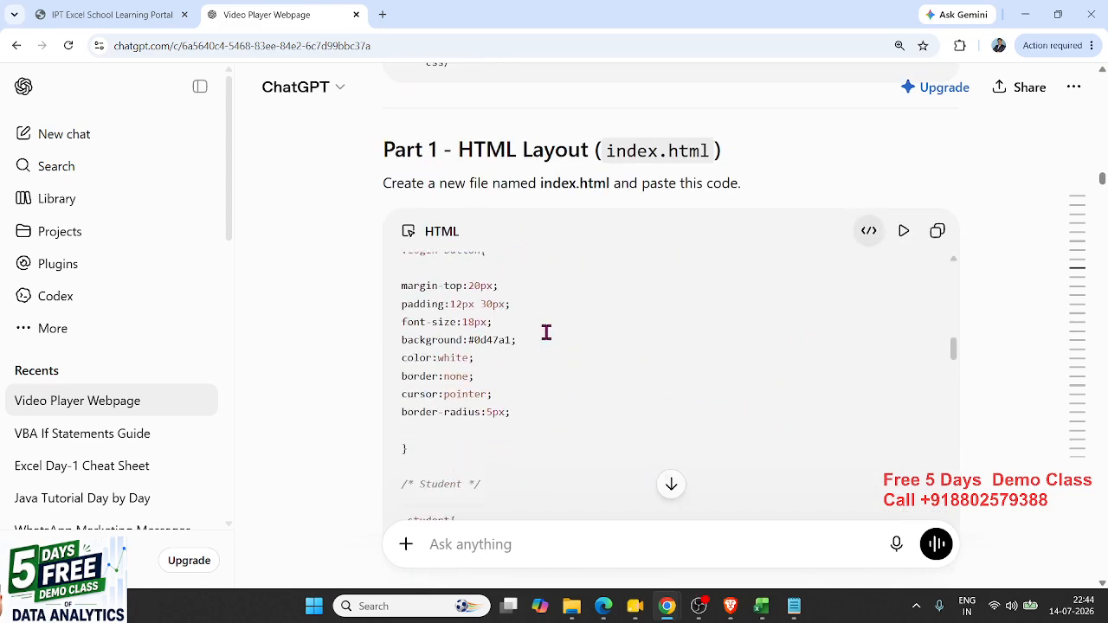
pyautogui.scroll(-15, 969, 375)
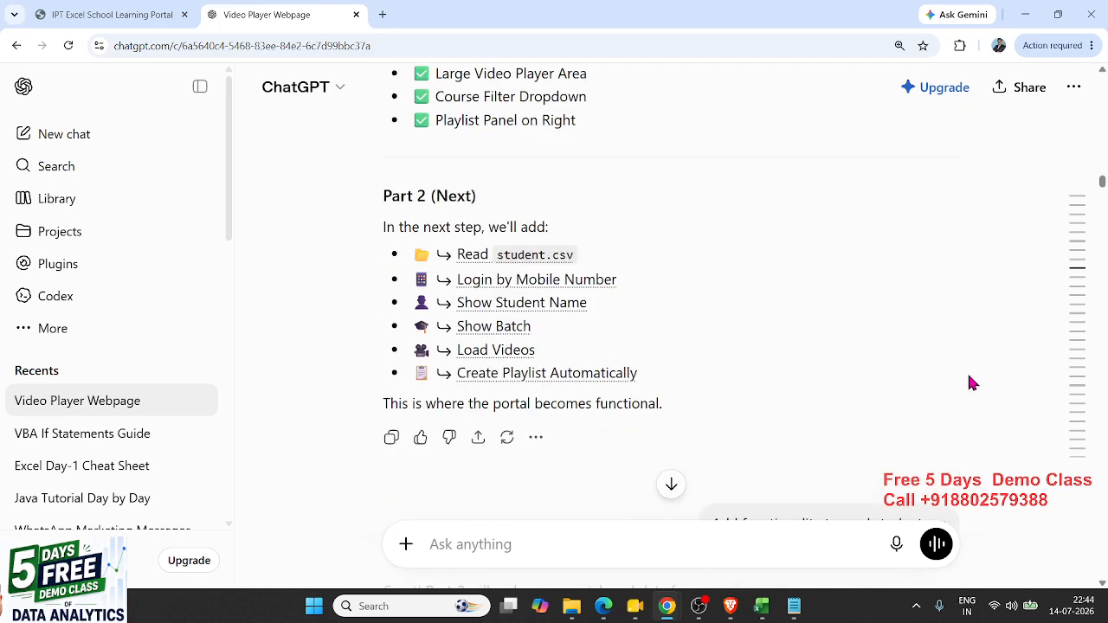
pyautogui.scroll(10, 625, 274)
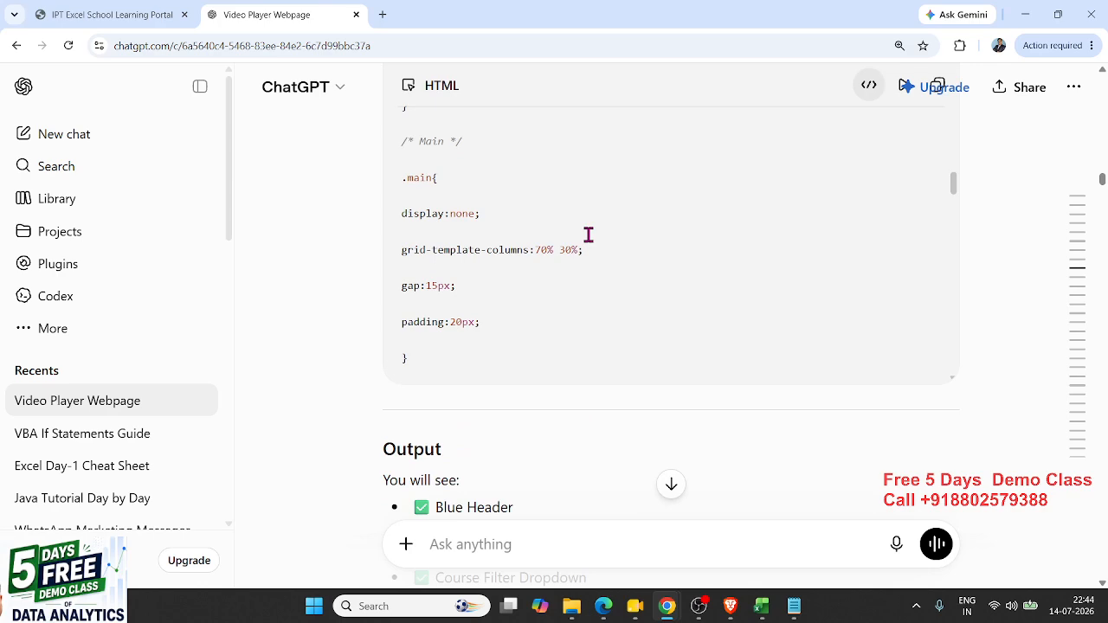
pyautogui.scroll(-8, 589, 235)
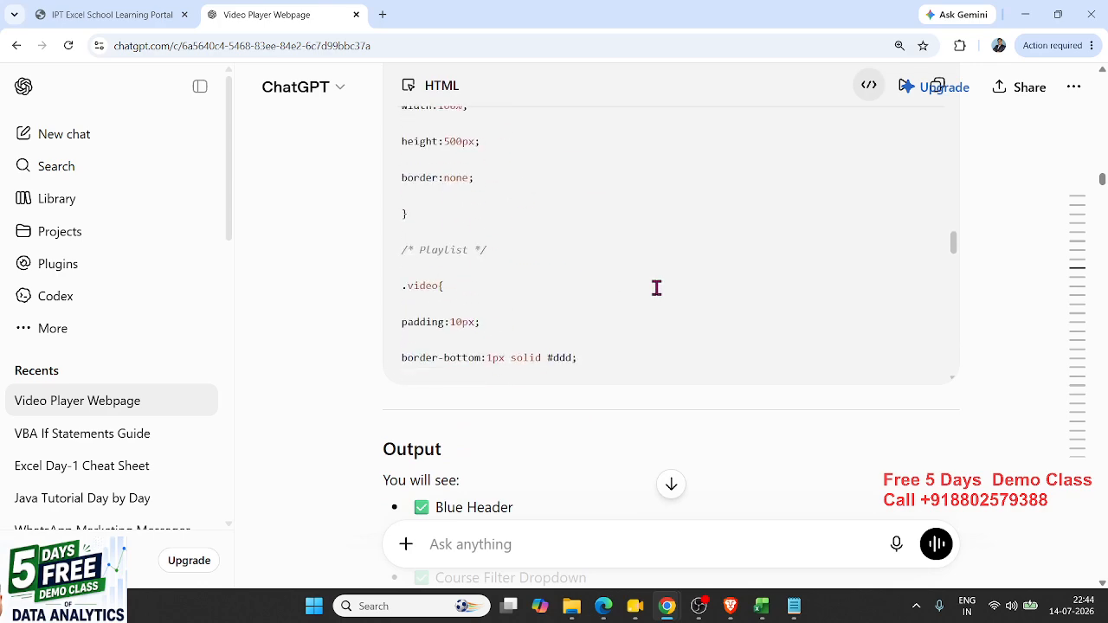
pyautogui.scroll(-5, 658, 284)
# - Switch to the Excel workbook and select the names in A5 to A8 one after another to update the dynamic chart
pyautogui.hotkey('alt', 'Tab')
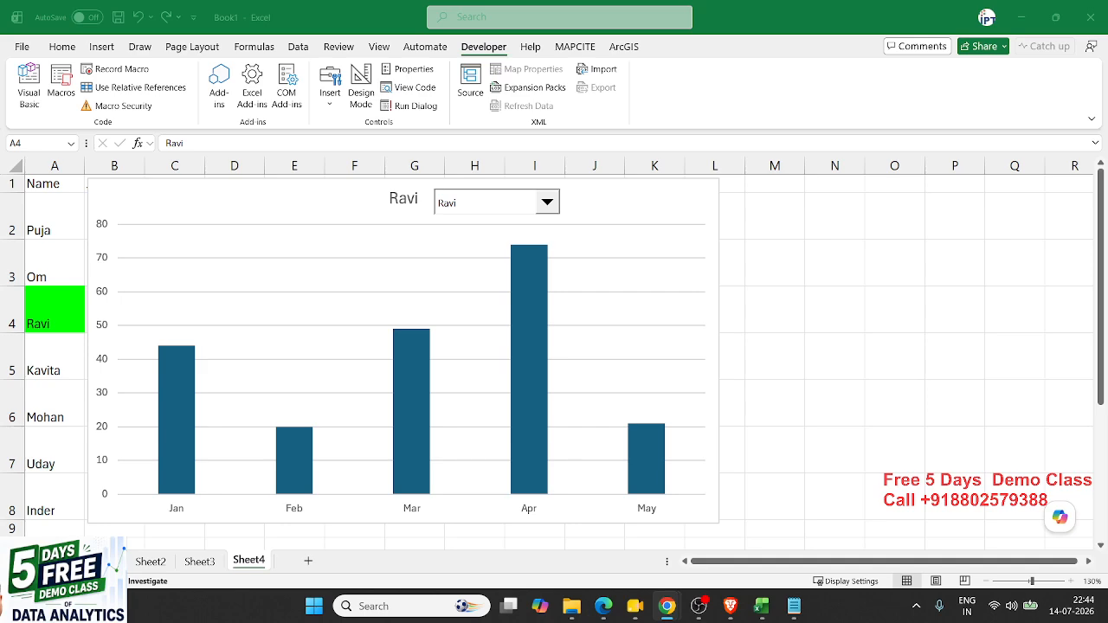
pyautogui.click(55, 354)
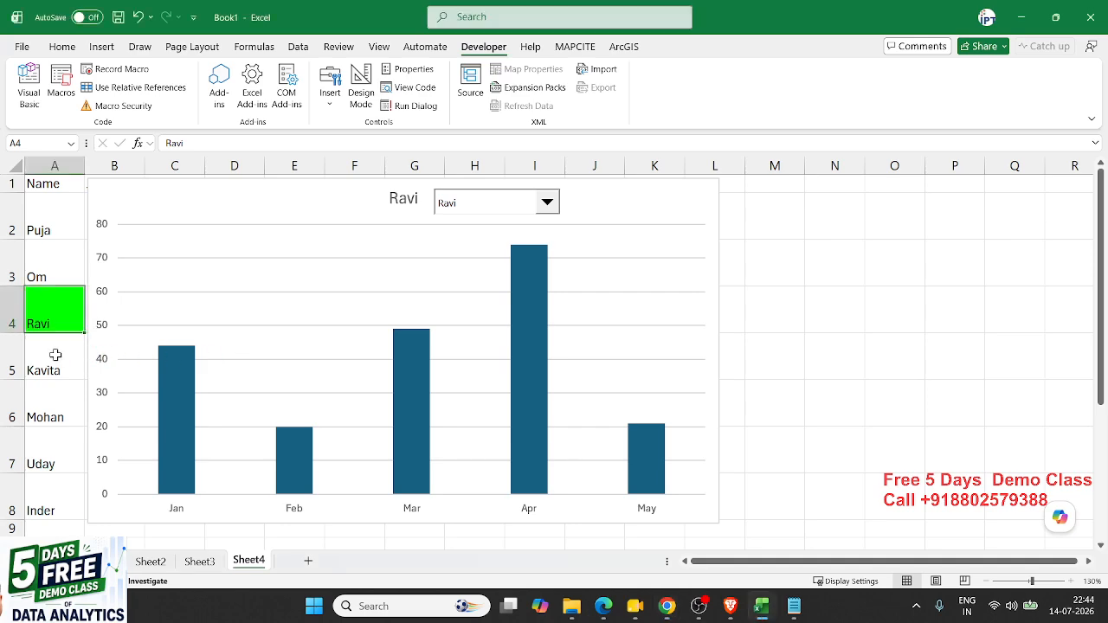
pyautogui.click(56, 355)
pyautogui.click(54, 398)
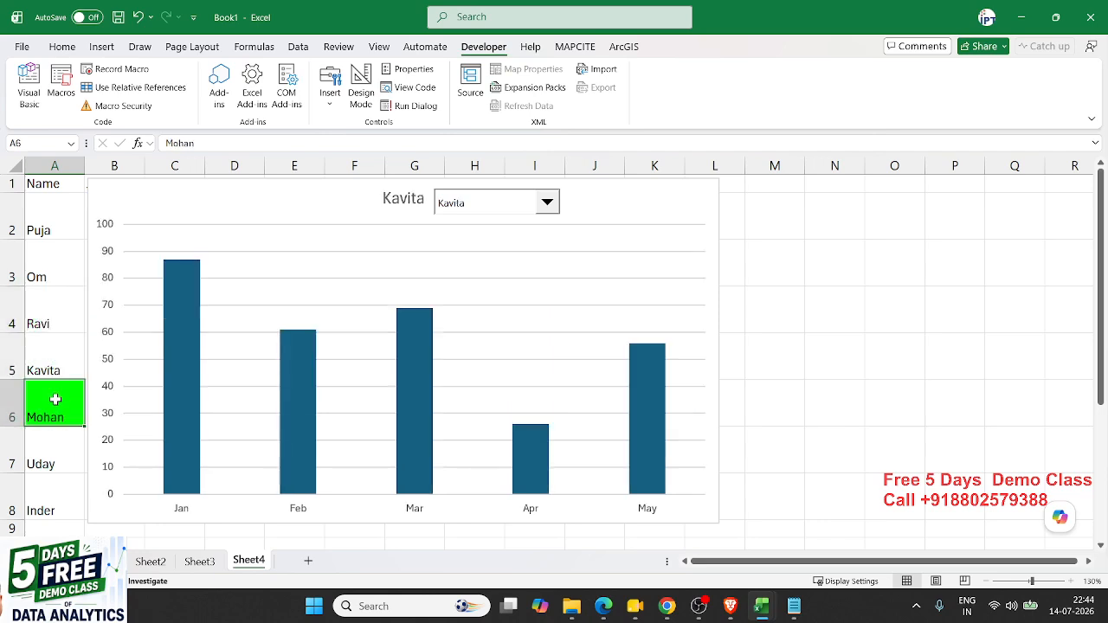
pyautogui.click(48, 464)
pyautogui.click(49, 482)
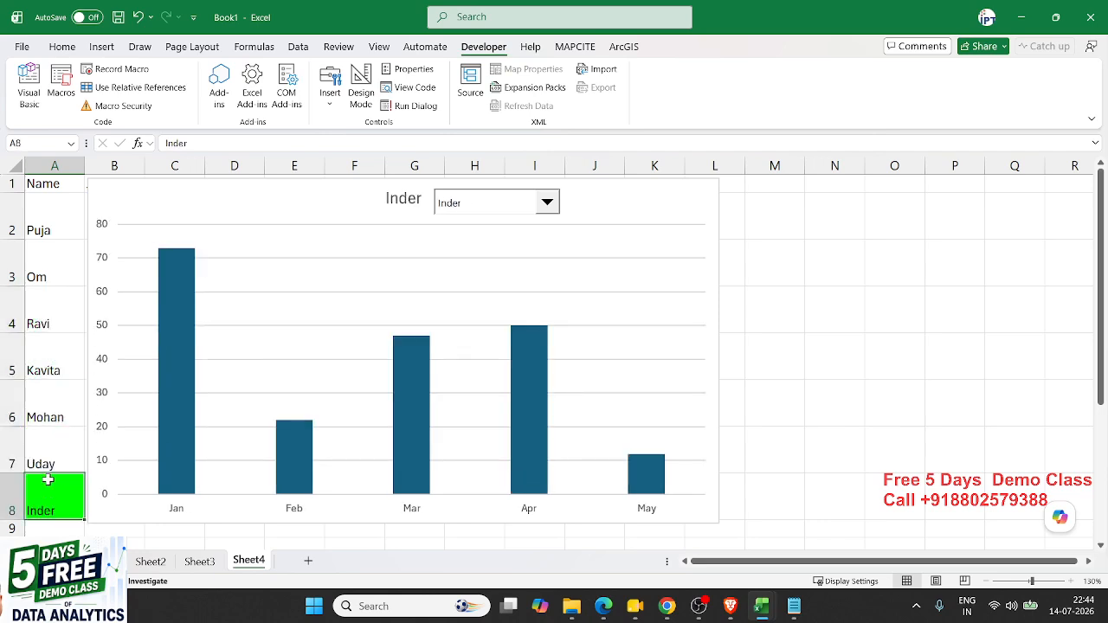
# - Select different names in A2 to A8 one after another to switch the dynamic chart between them, finishing on A3
pyautogui.click(51, 299)
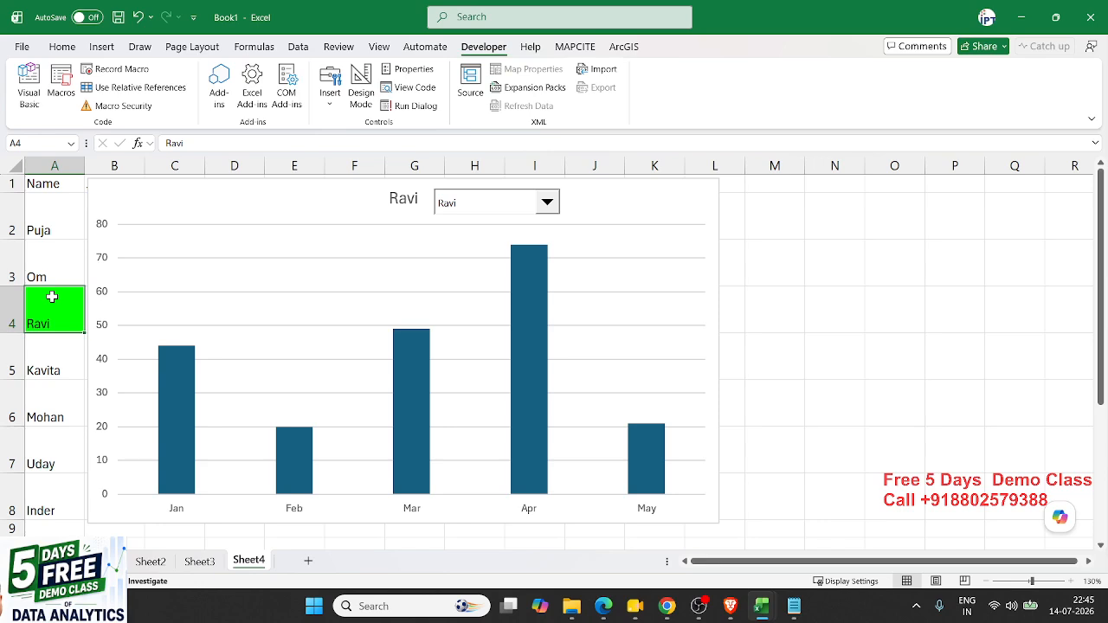
pyautogui.click(47, 431)
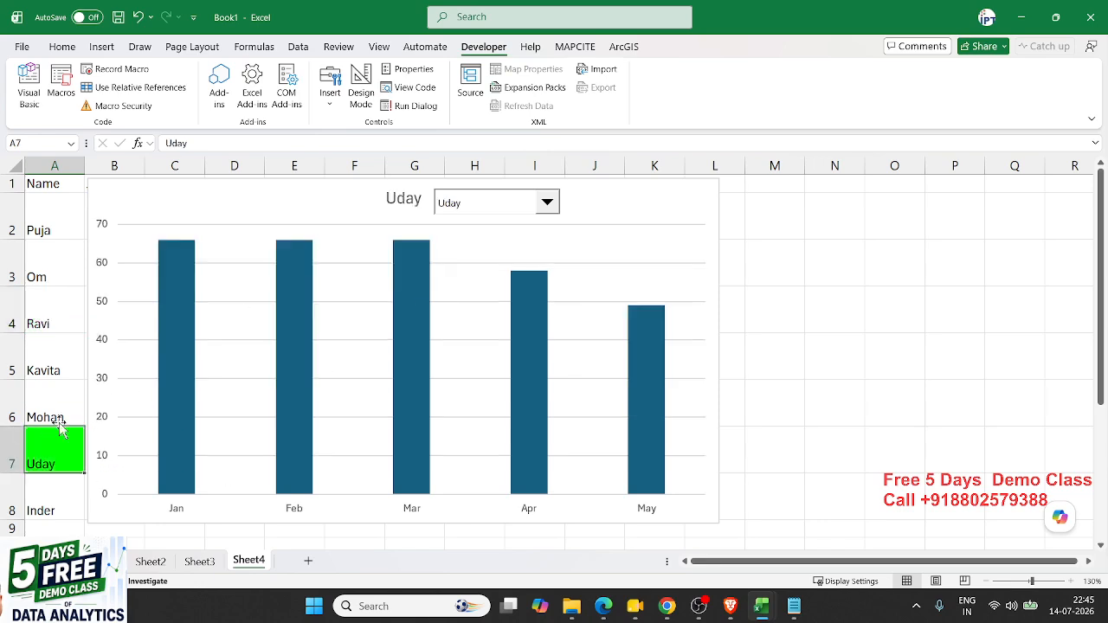
pyautogui.click(66, 346)
pyautogui.click(59, 311)
pyautogui.click(45, 244)
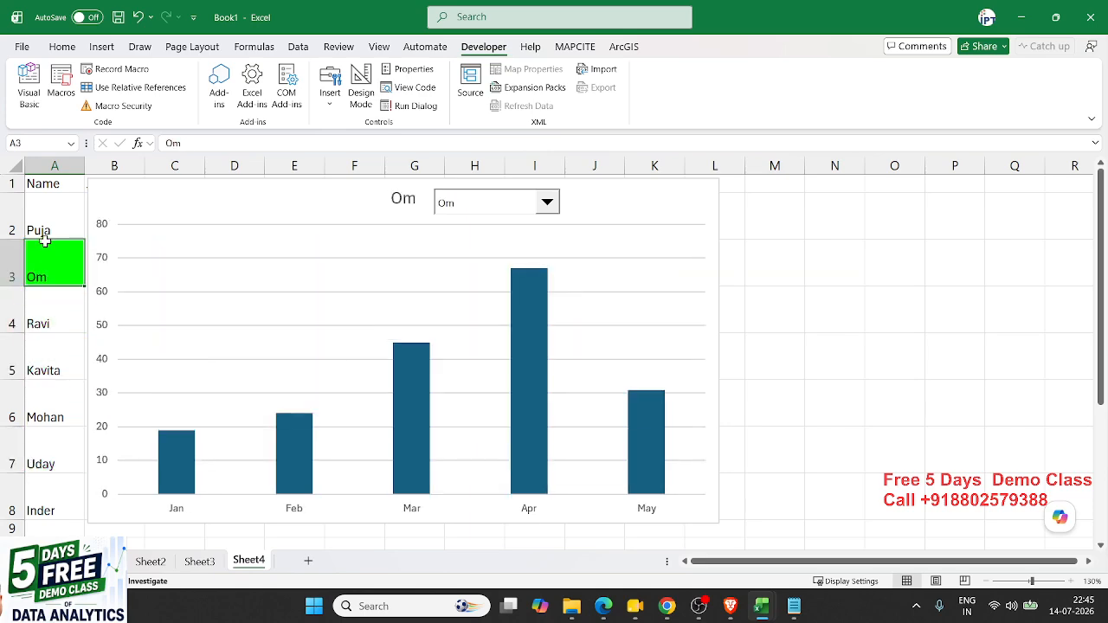
pyautogui.click(45, 239)
pyautogui.click(45, 450)
pyautogui.click(49, 503)
pyautogui.scroll(-3, 49, 485)
pyautogui.scroll(3, 52, 454)
pyautogui.click(52, 430)
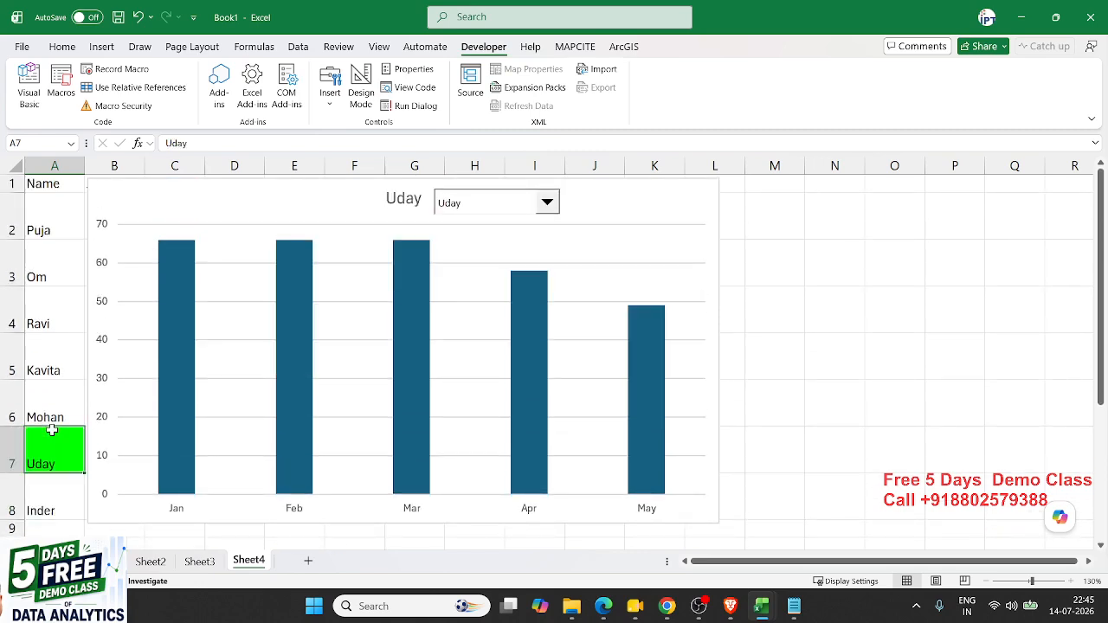
pyautogui.click(43, 369)
pyautogui.click(39, 322)
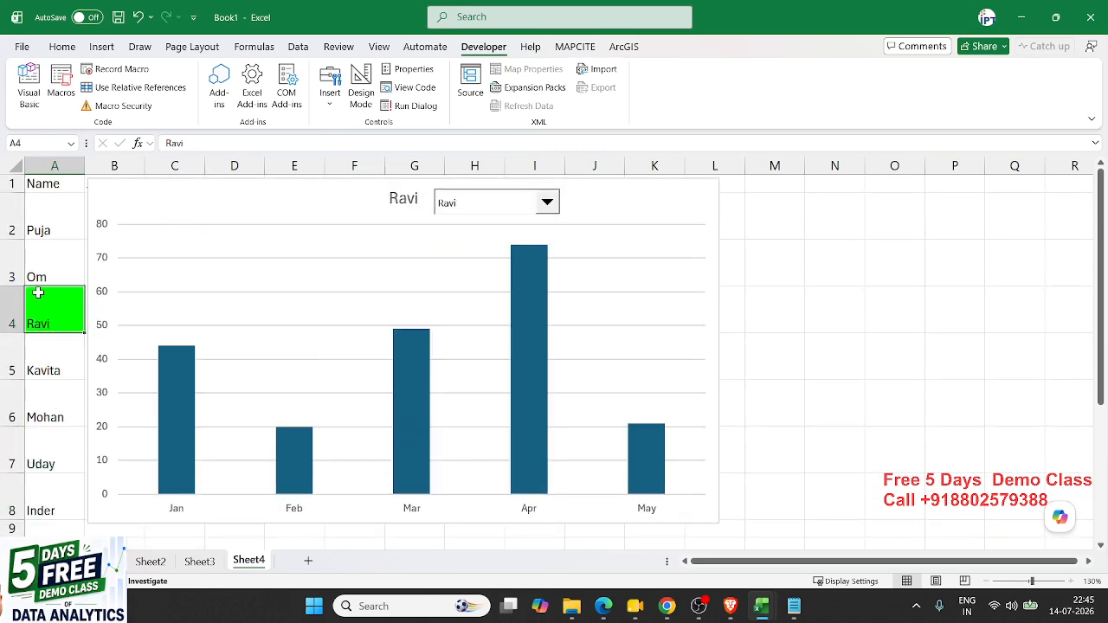
pyautogui.click(39, 267)
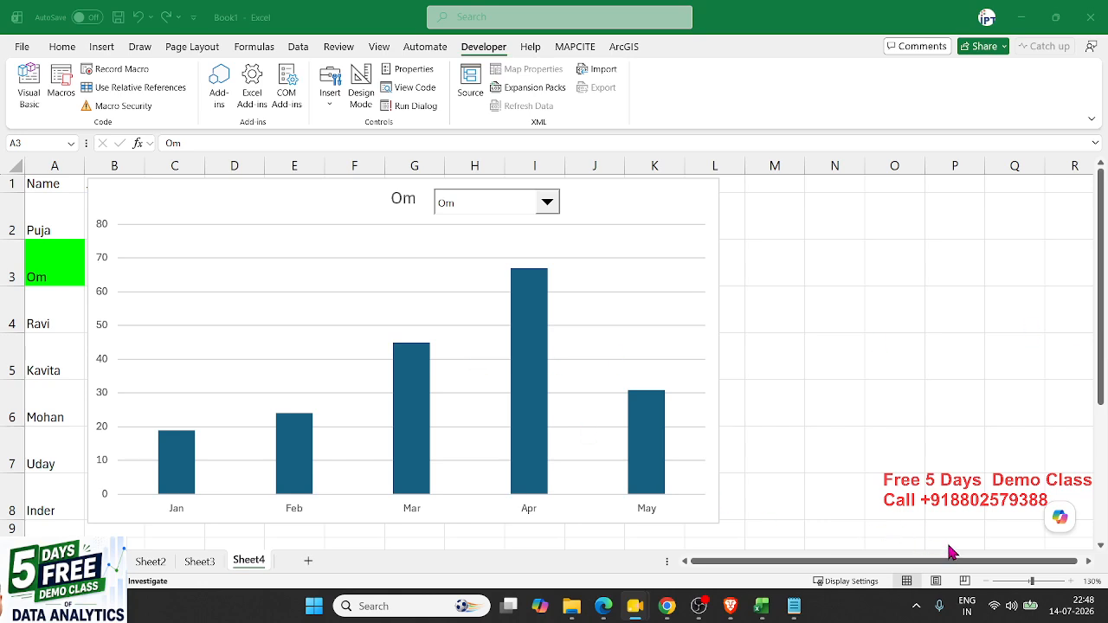
# - Launch the Outlook app and close its setup window
pyautogui.moveTo(1053, 537)
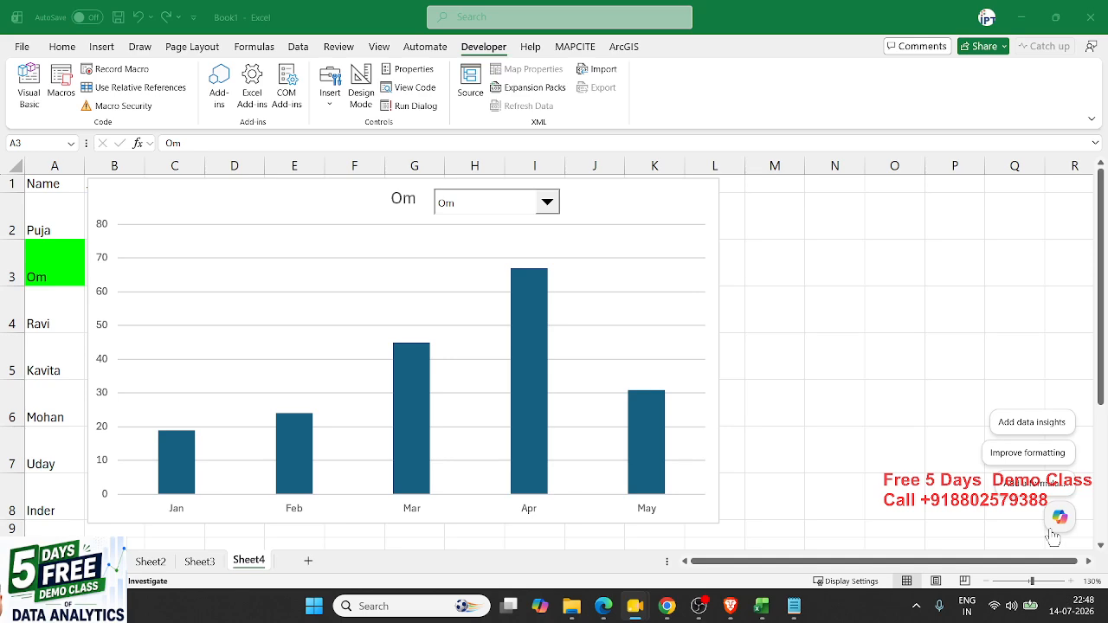
pyautogui.press('super')
pyautogui.write('out')
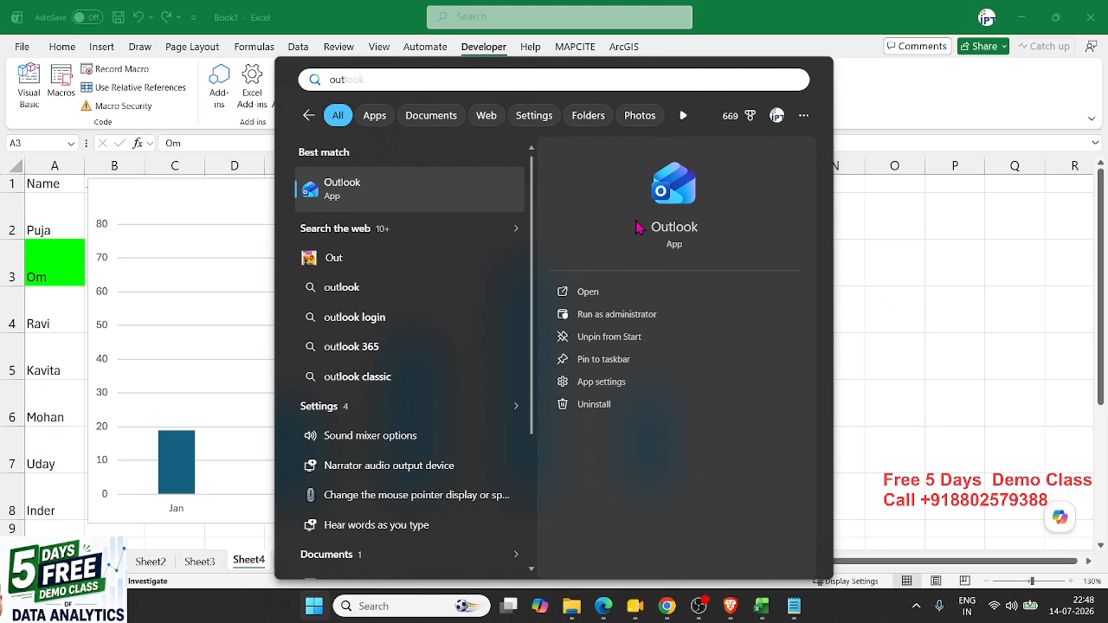
pyautogui.press('Escape')
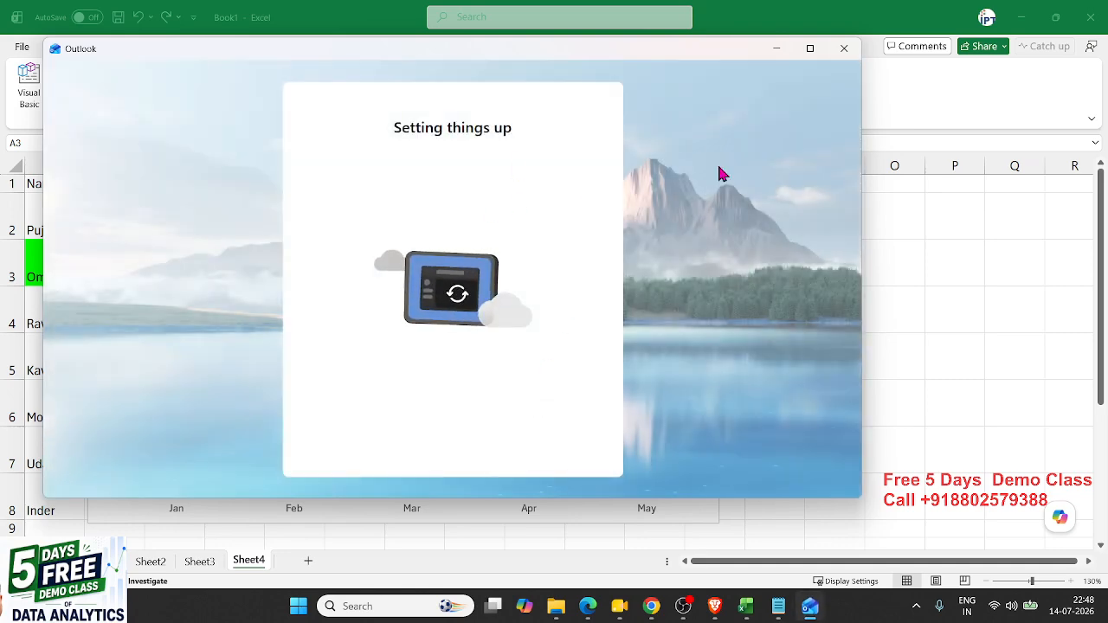
pyautogui.click(841, 53)
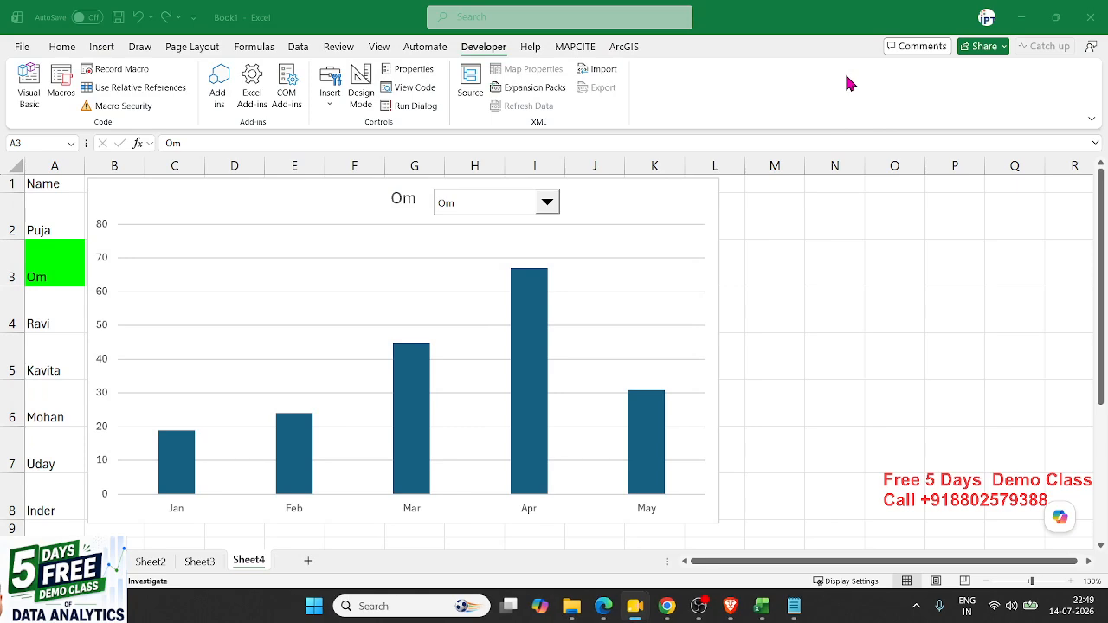
# - Search Windows for the classic Outlook app, clear the query and dismiss the search
pyautogui.press('super')
pyautogui.write('class')
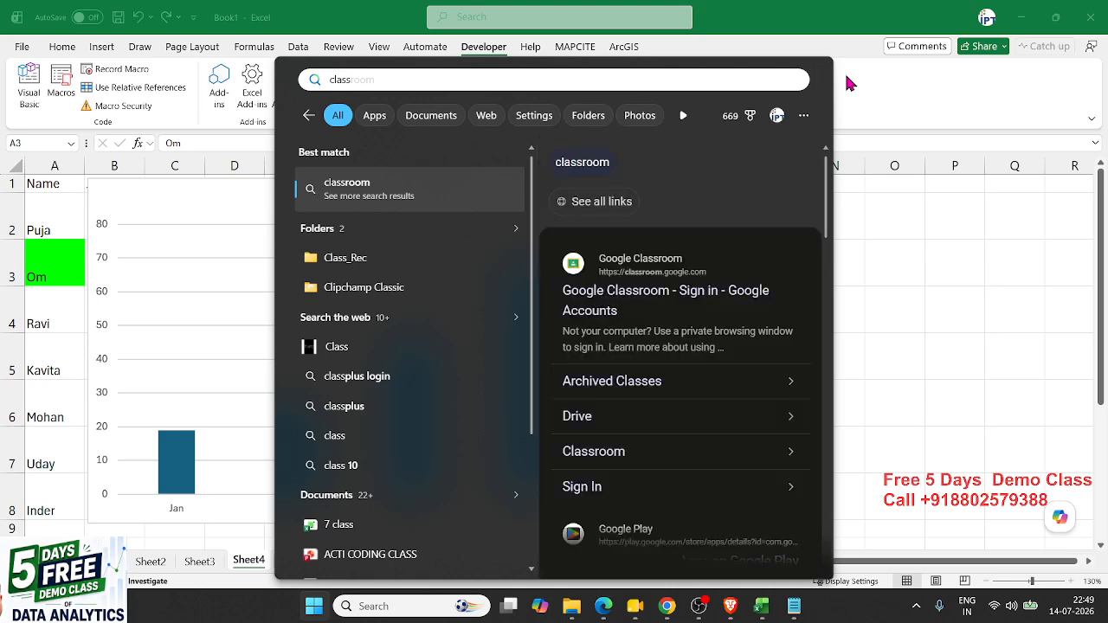
pyautogui.write('ic')
pyautogui.write('out')
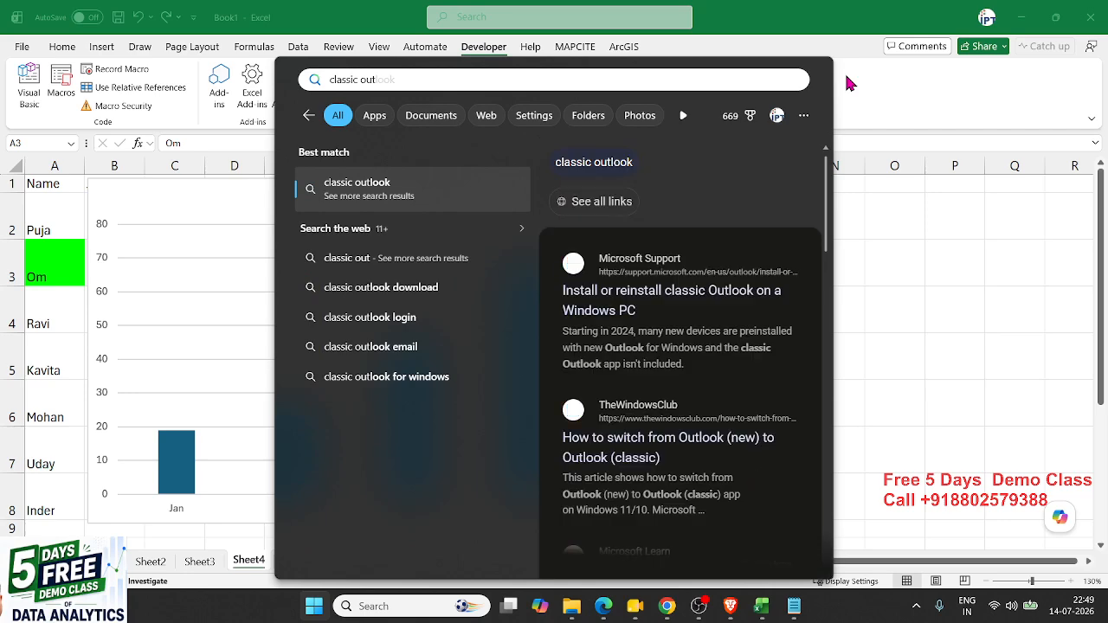
pyautogui.press('Down')
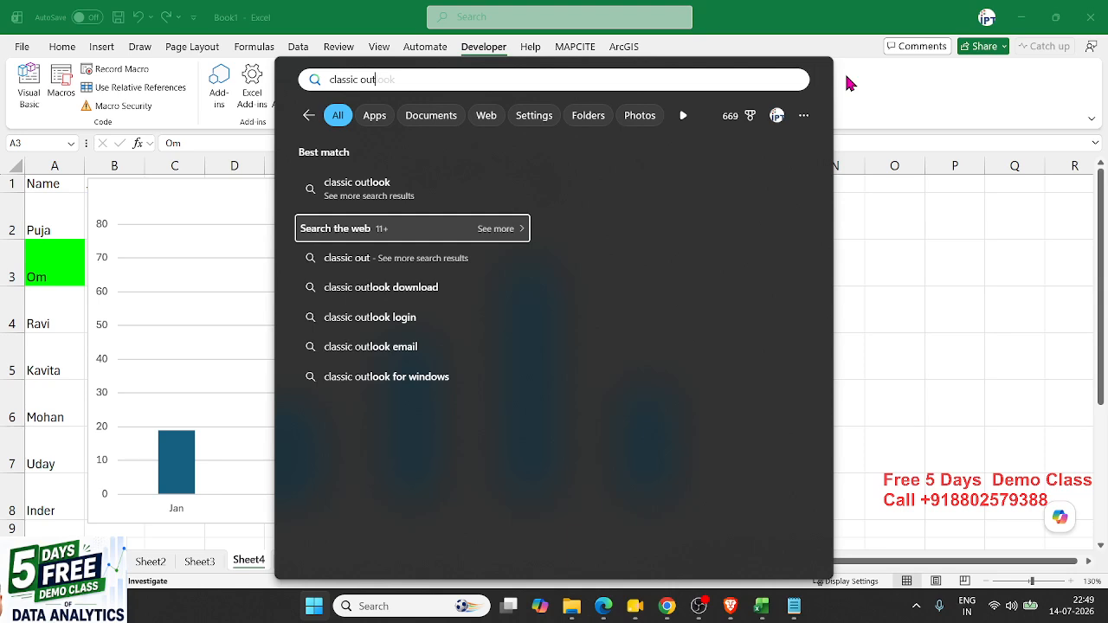
pyautogui.press('BackSpace')
pyautogui.press('BackSpace')
pyautogui.press('BackSpace')
pyautogui.press('BackSpace')
pyautogui.press('BackSpace')
pyautogui.press('BackSpace')
pyautogui.press('BackSpace')
pyautogui.press('BackSpace')
pyautogui.press('BackSpace')
pyautogui.press('BackSpace')
pyautogui.press('BackSpace')
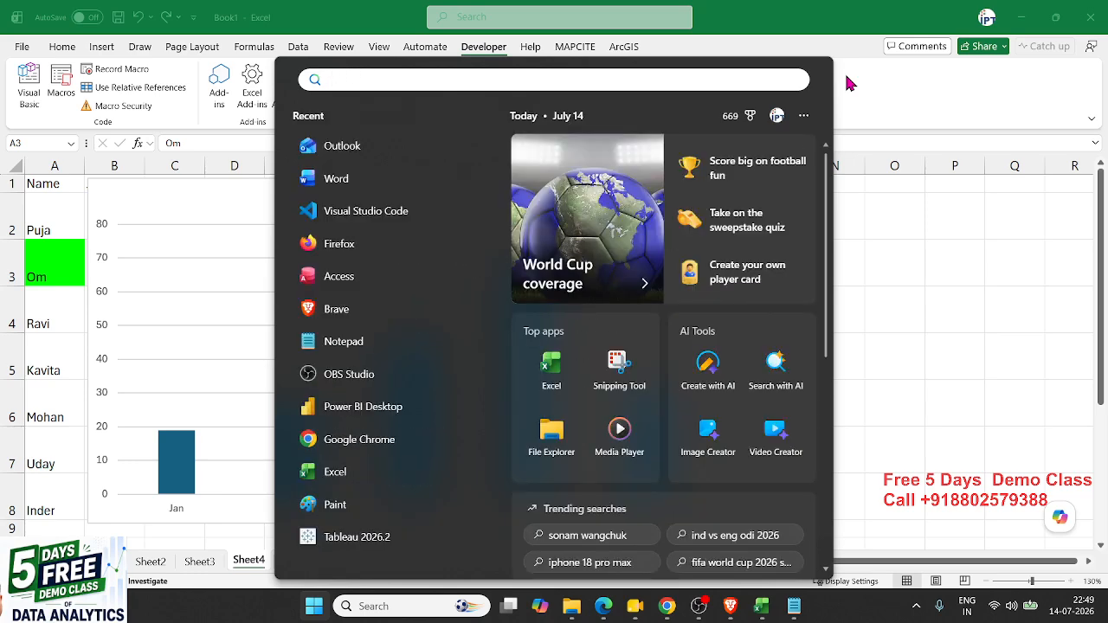
pyautogui.click(848, 82)
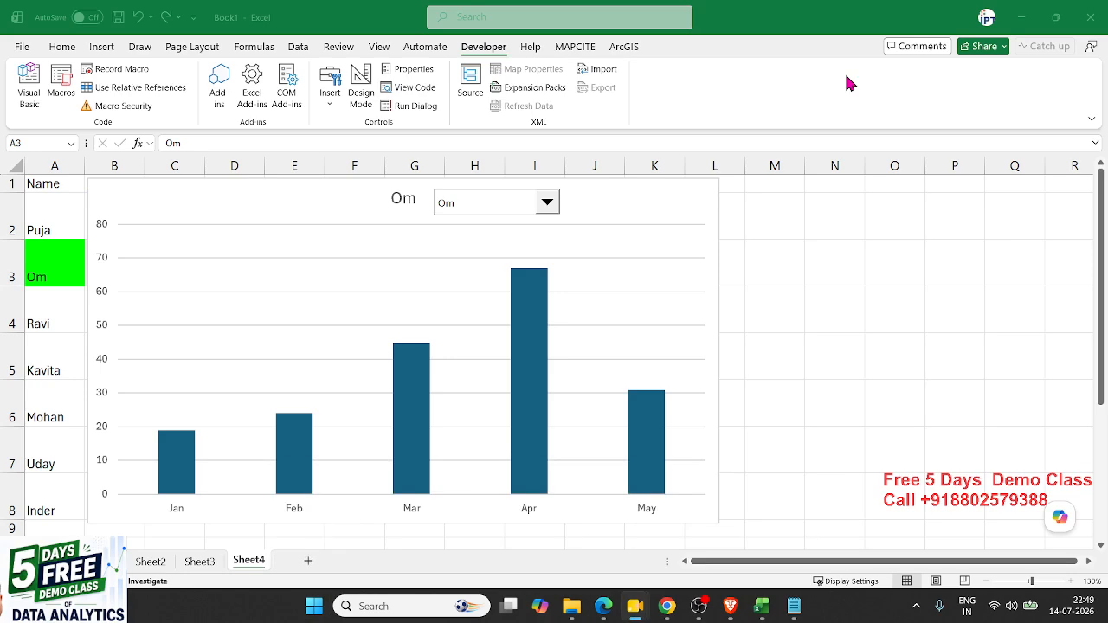
# - Minimize the Book1 and Book2 workbook windows to show the desktop, maximizing Book2 first
pyautogui.click(1021, 17)
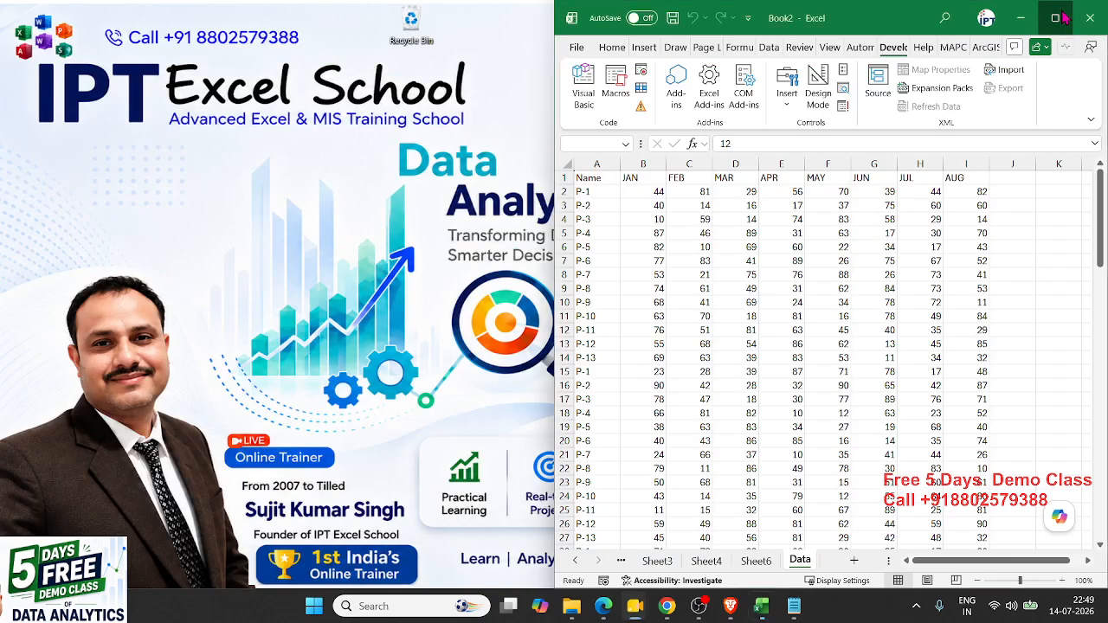
pyautogui.click(1057, 18)
pyautogui.click(1022, 18)
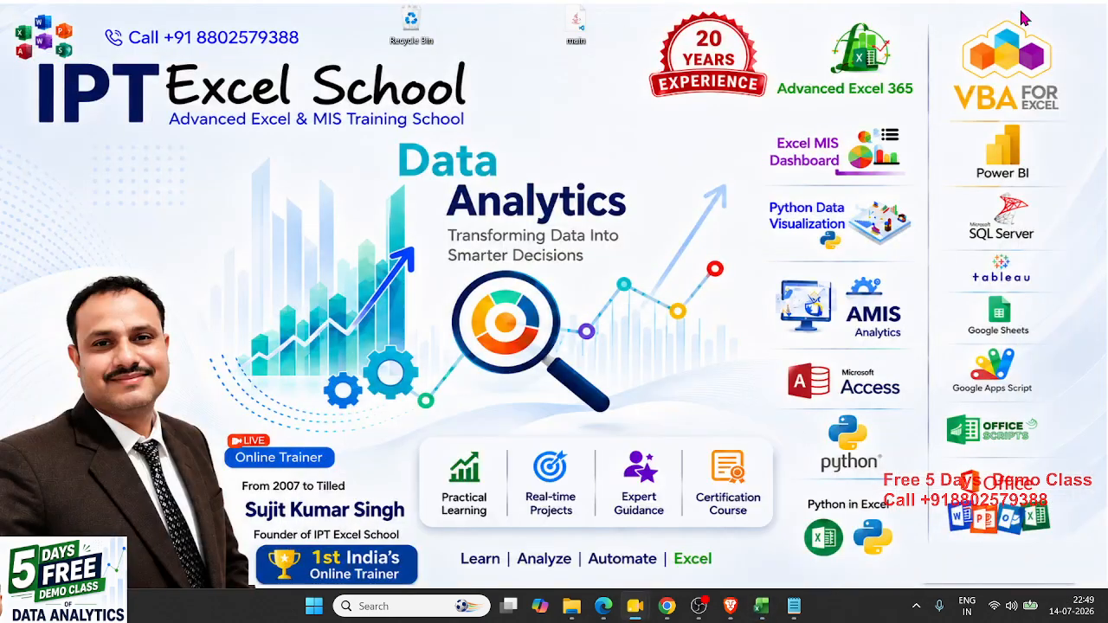